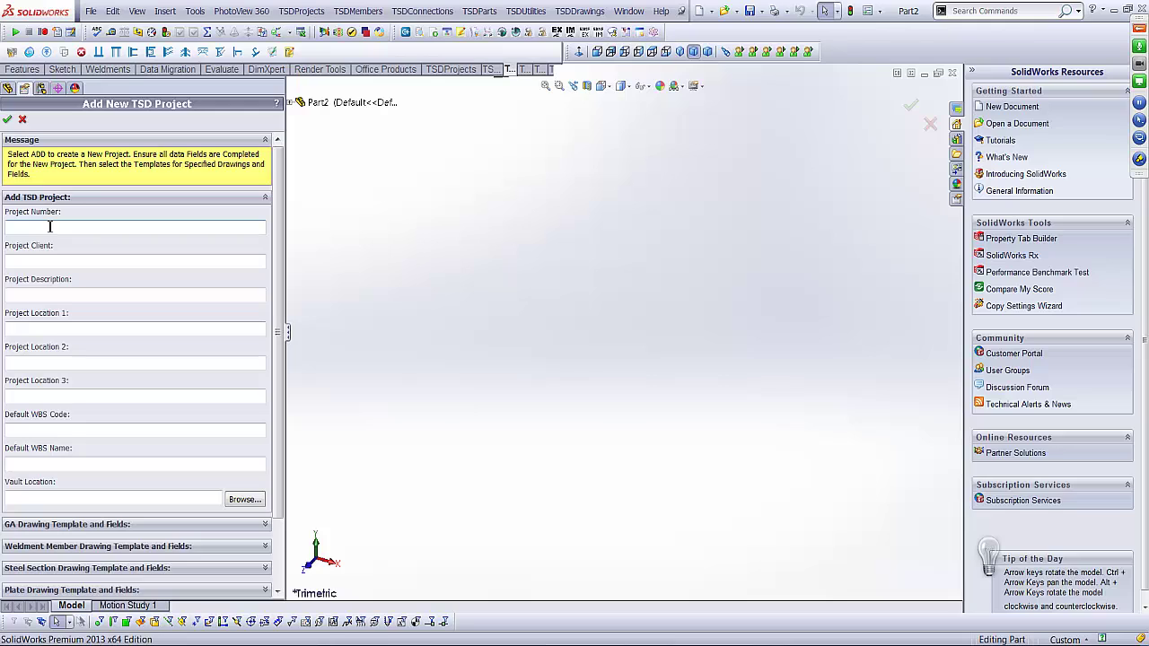
Fill in the new project's number as 1000, client as PROJECT CLIENT and description as PROJECT DESCRIPTION
click(50, 226)
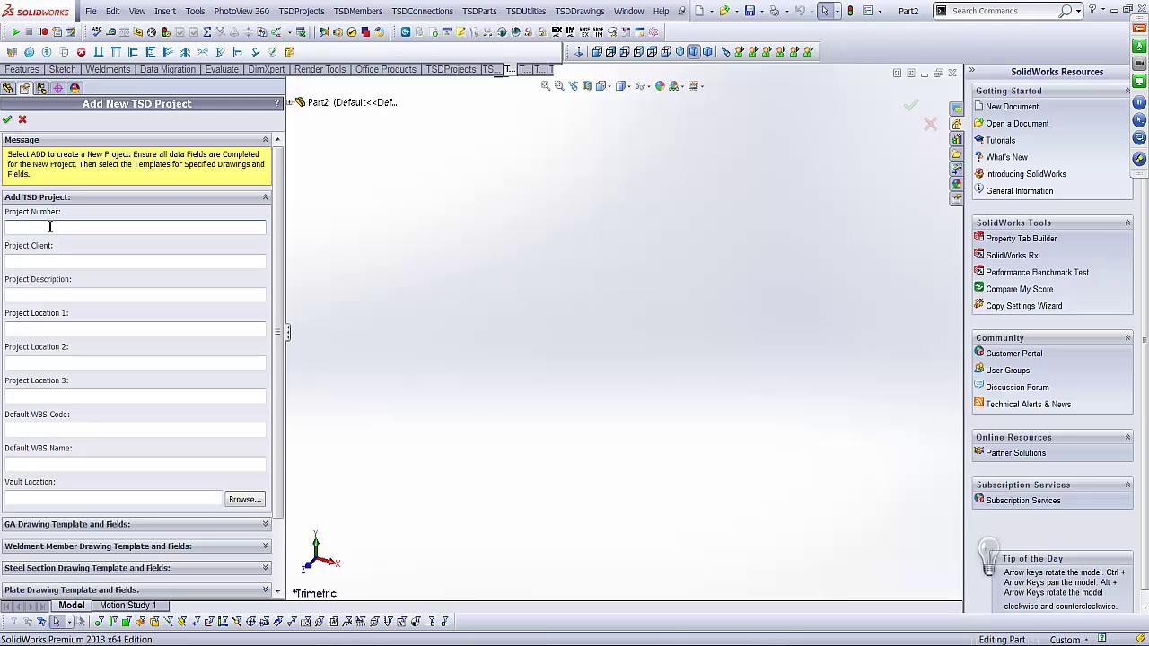
text(1000)
click(60, 259)
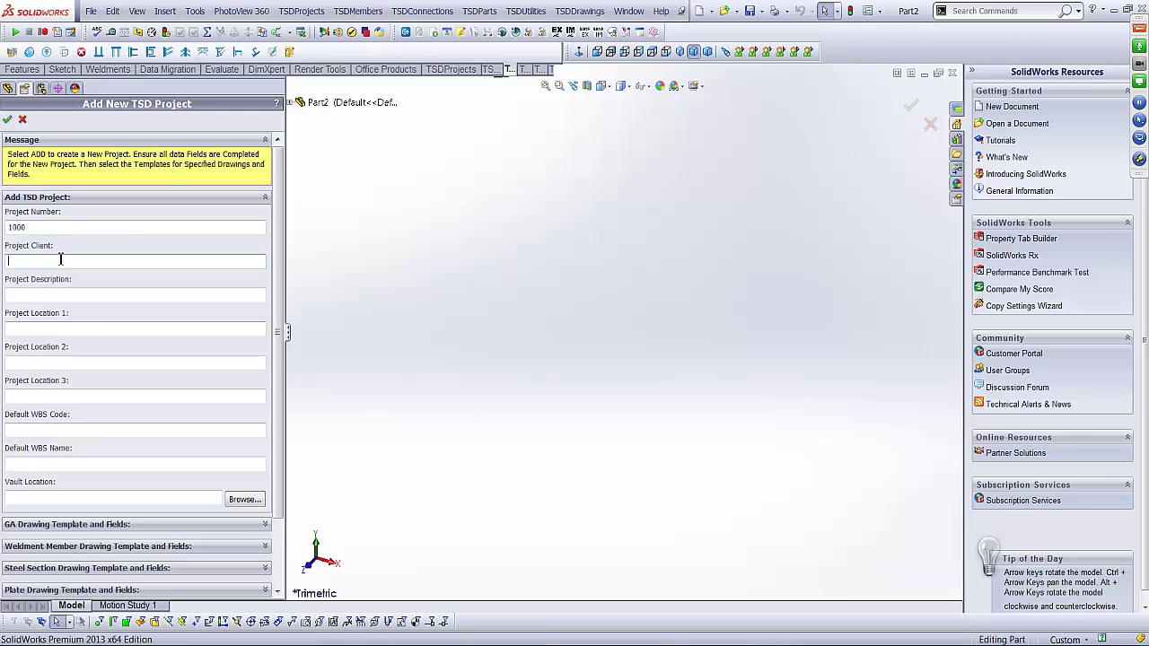
text(PROJECT)
text(CLIENT)
click(47, 295)
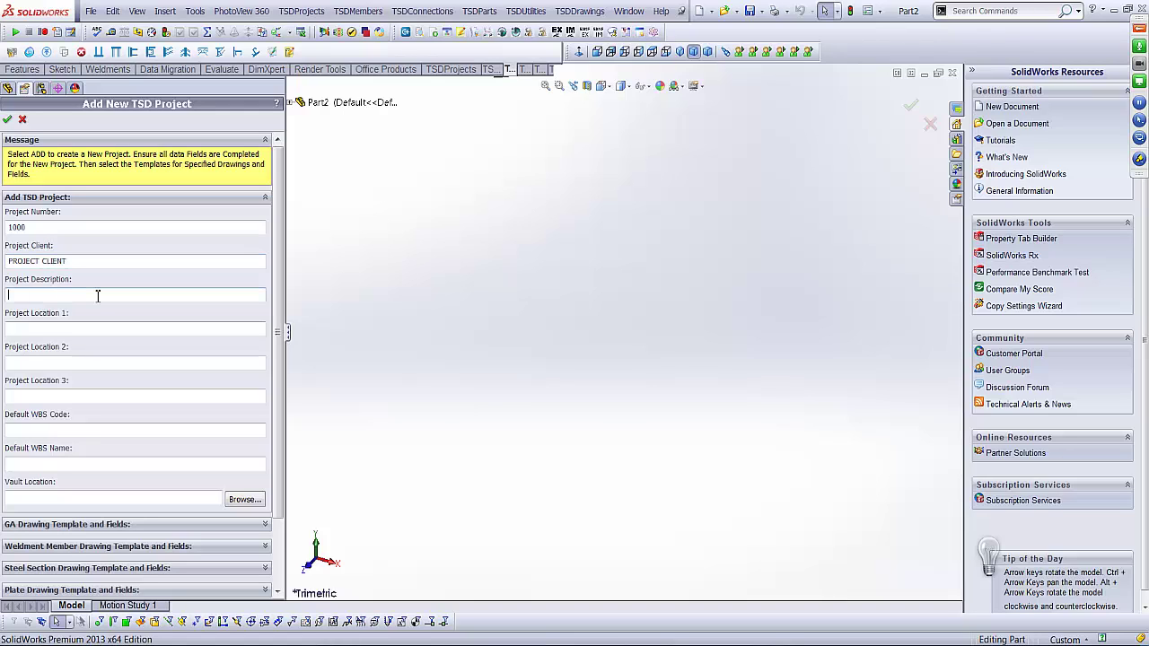
text(PROJECT DESCRIPTION)
Set the three project locations to PROJECT LOCATION 1, PROJECT LOCATION 2 and PROJECT LOCATION 3
click(73, 330)
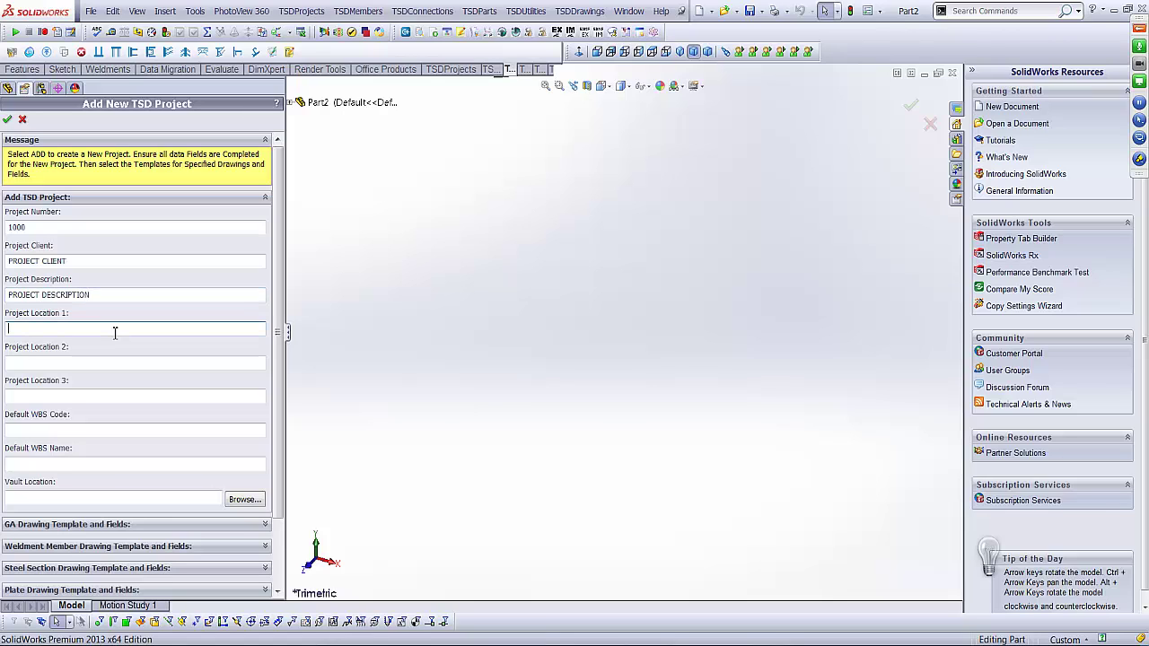
text(PROJECT LOCATION 1)
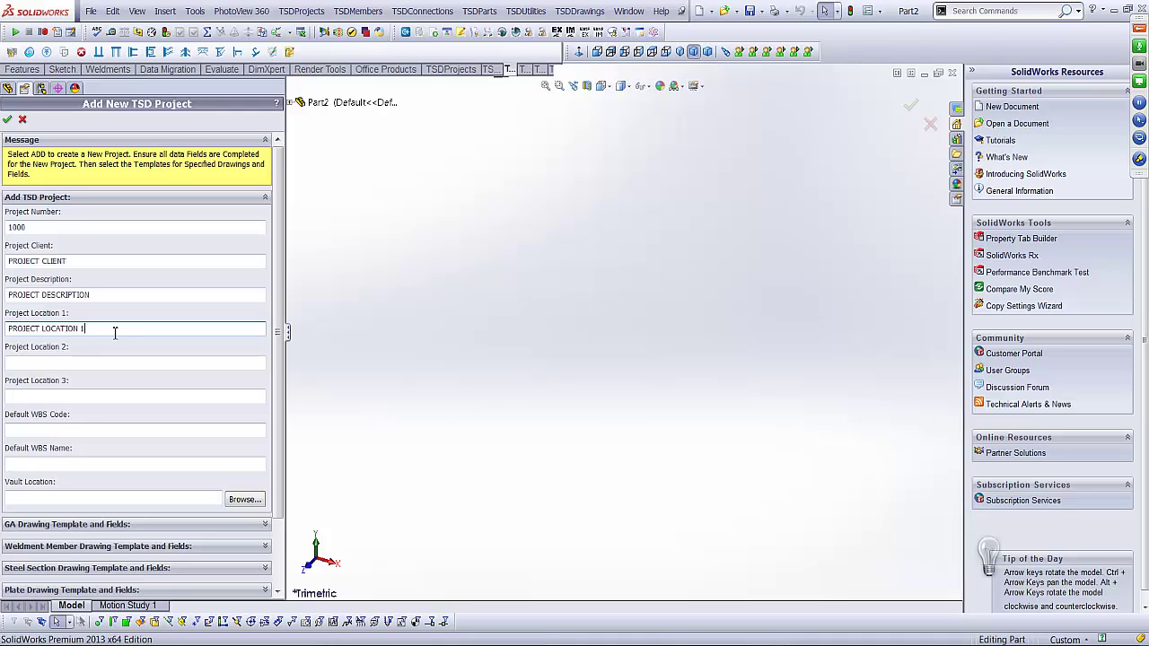
click(79, 364)
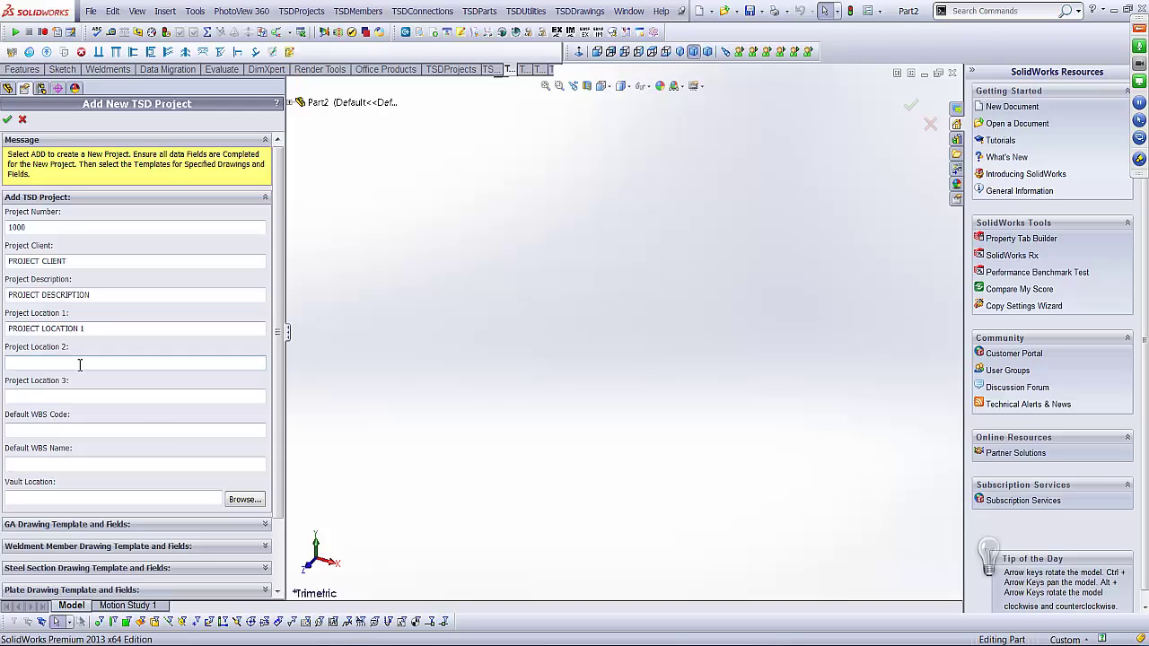
text(PROJECT LOCATION 2)
click(61, 397)
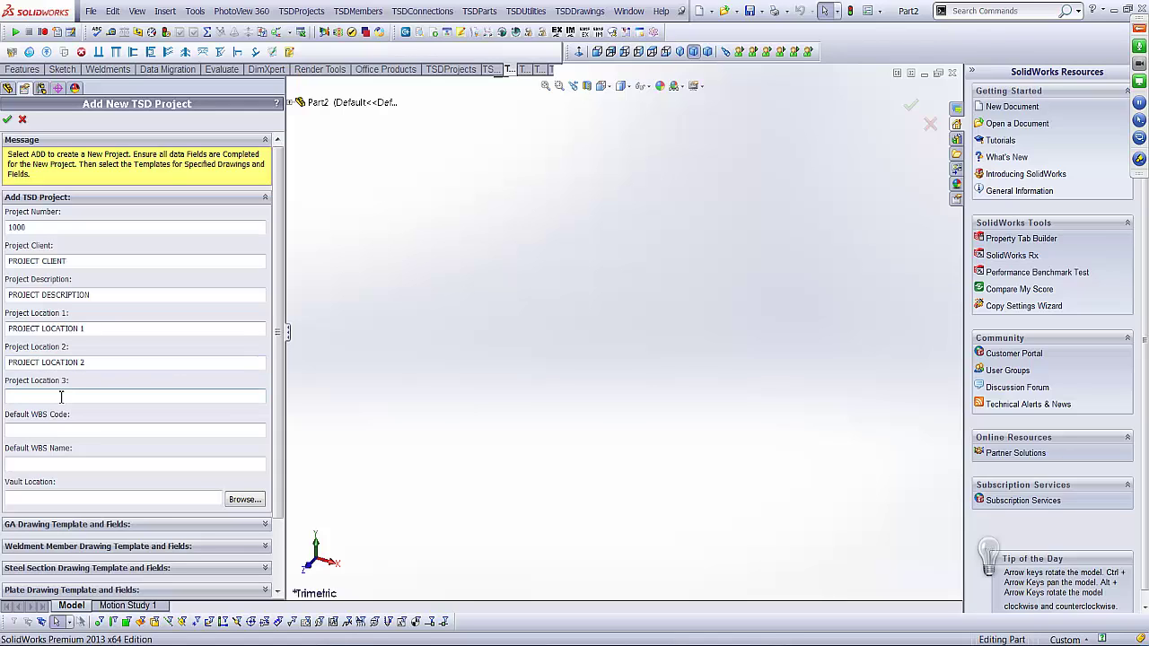
text(PROJECT LOCATION 3)
Set the default WBS code to AA and the default WBS name to GLOBAL
click(82, 431)
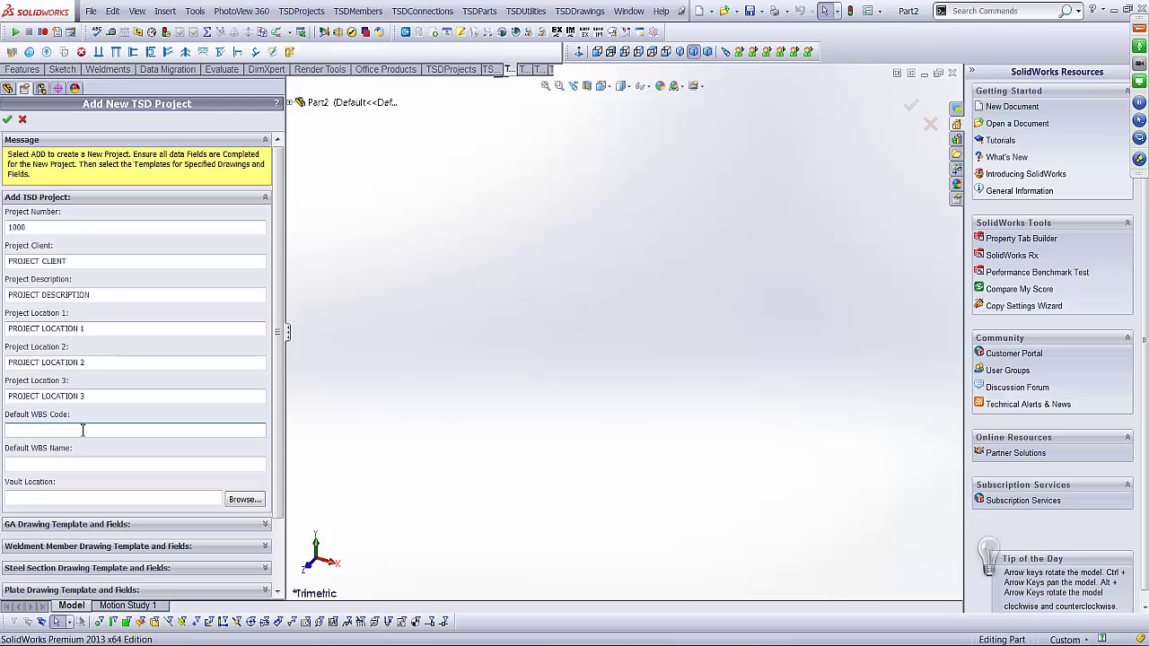
text(AA)
click(33, 465)
text(GLOBAL)
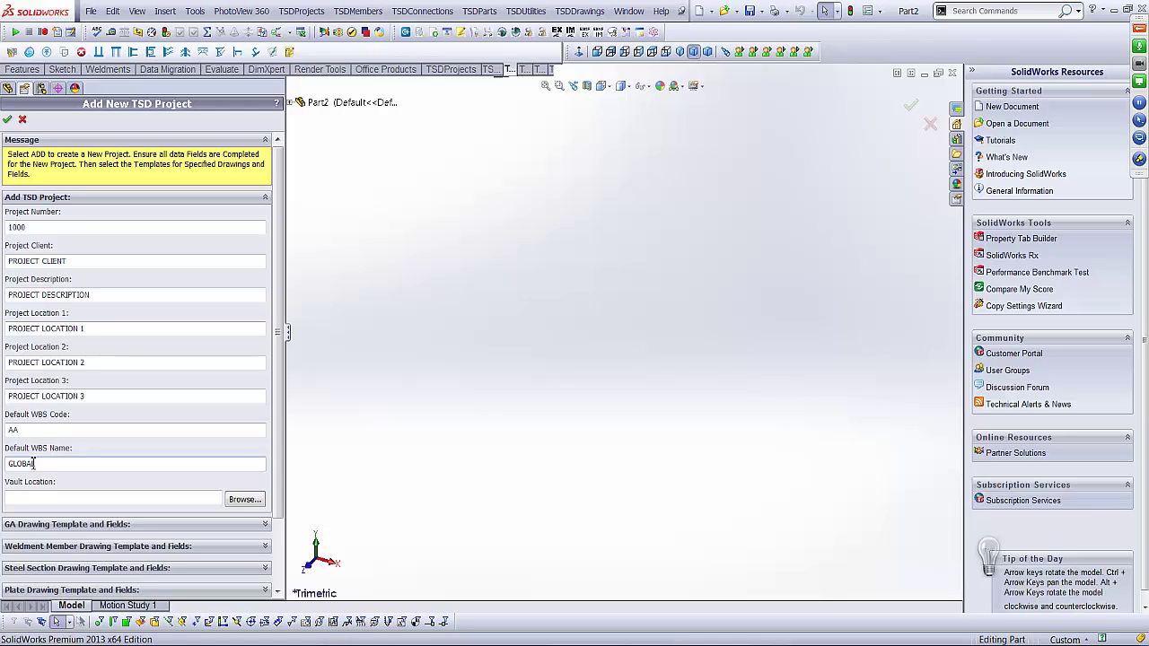
Choose the folder D:\2013\TSD Projects as the project's vault location
click(102, 498)
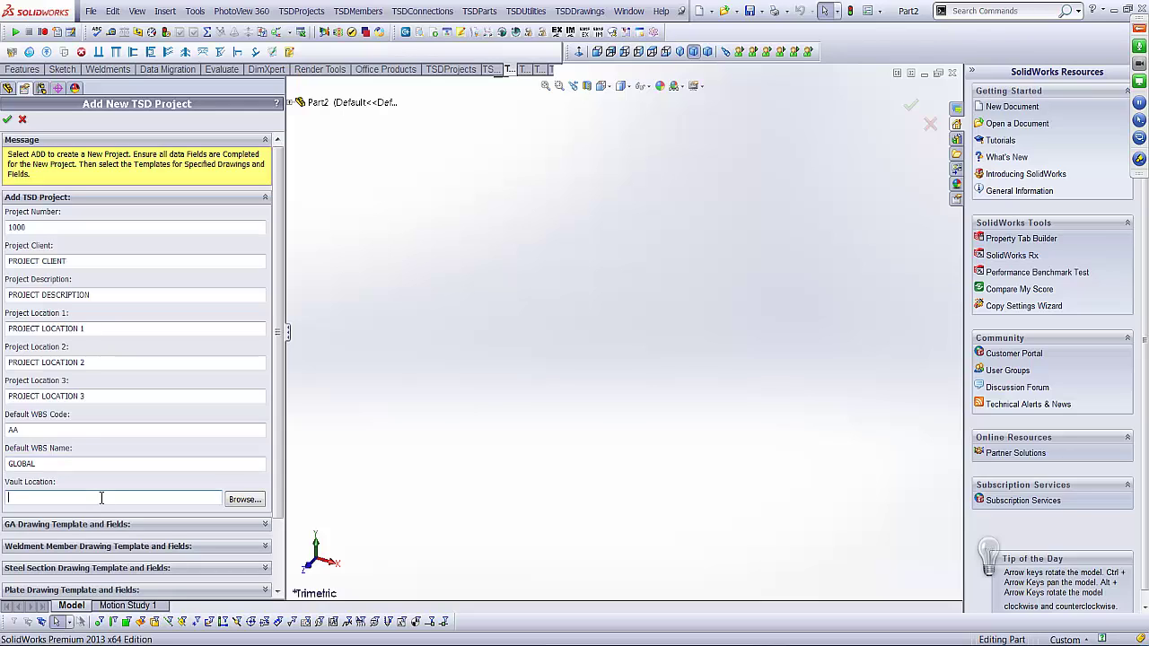
click(239, 499)
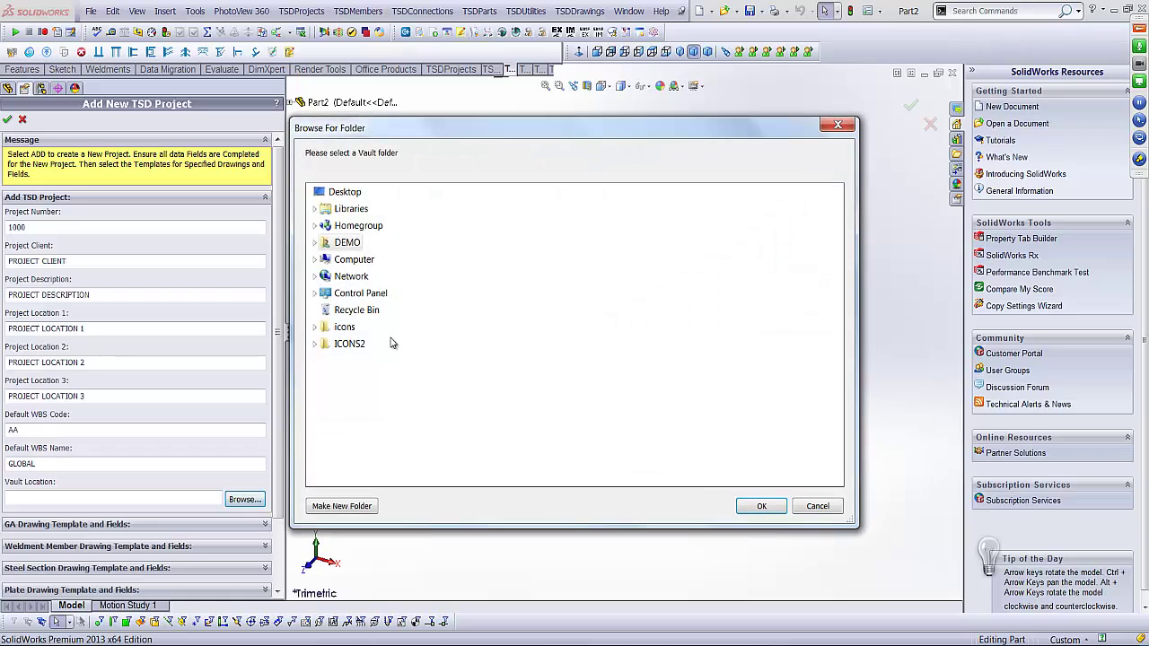
click(315, 259)
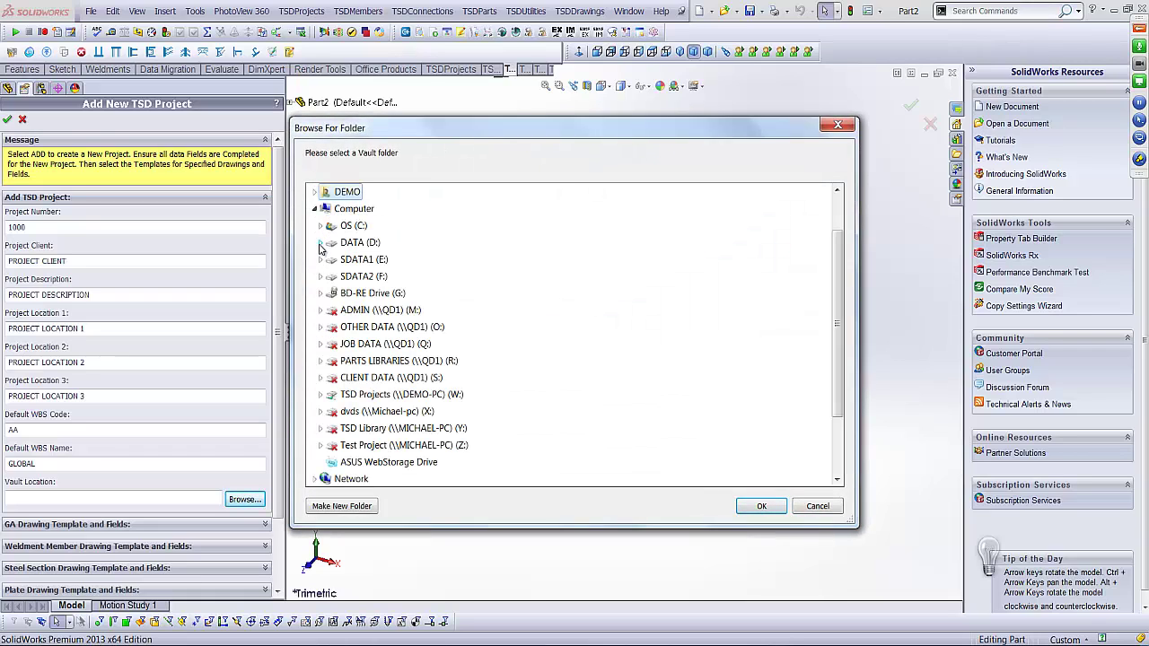
click(320, 243)
click(327, 293)
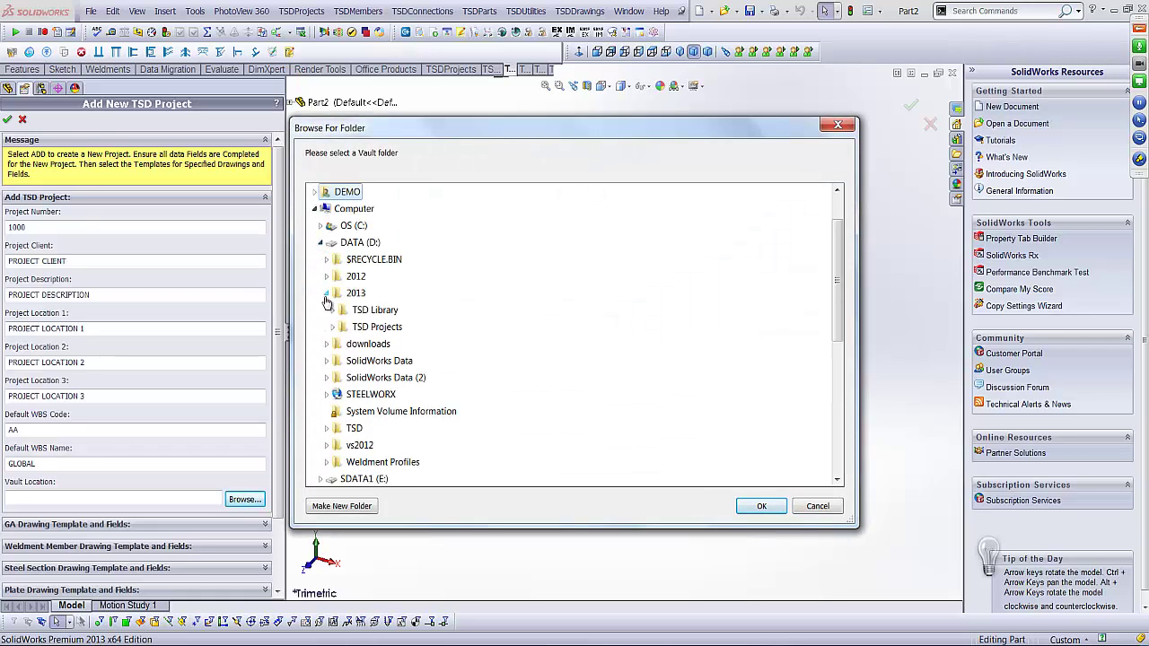
double_click(402, 328)
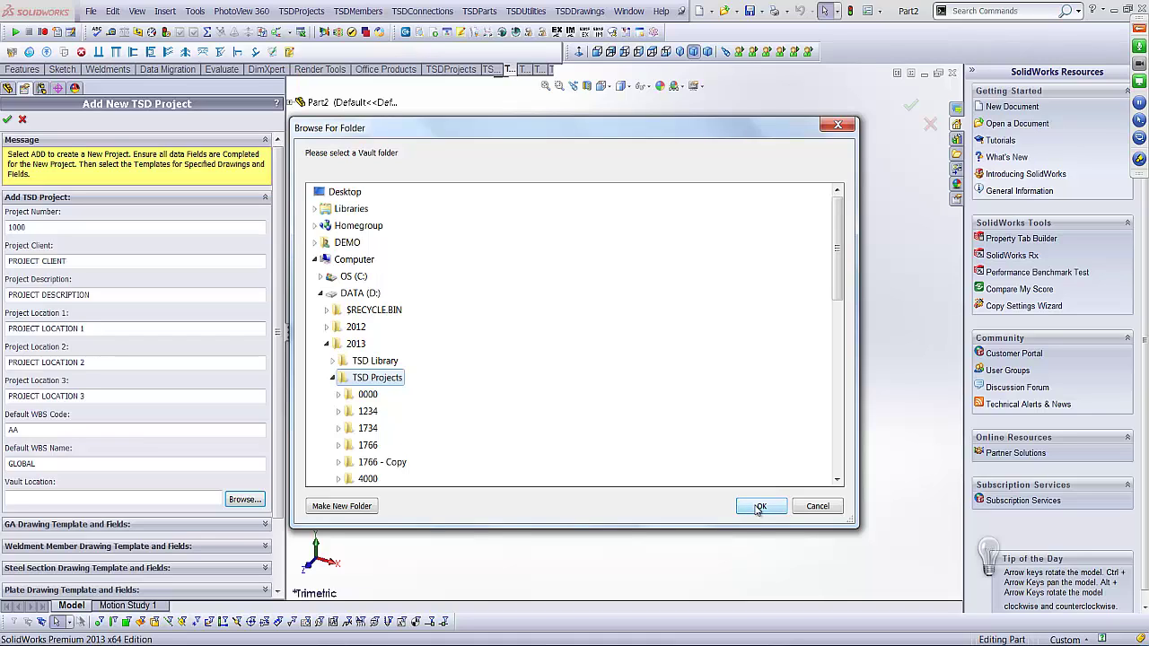
click(760, 508)
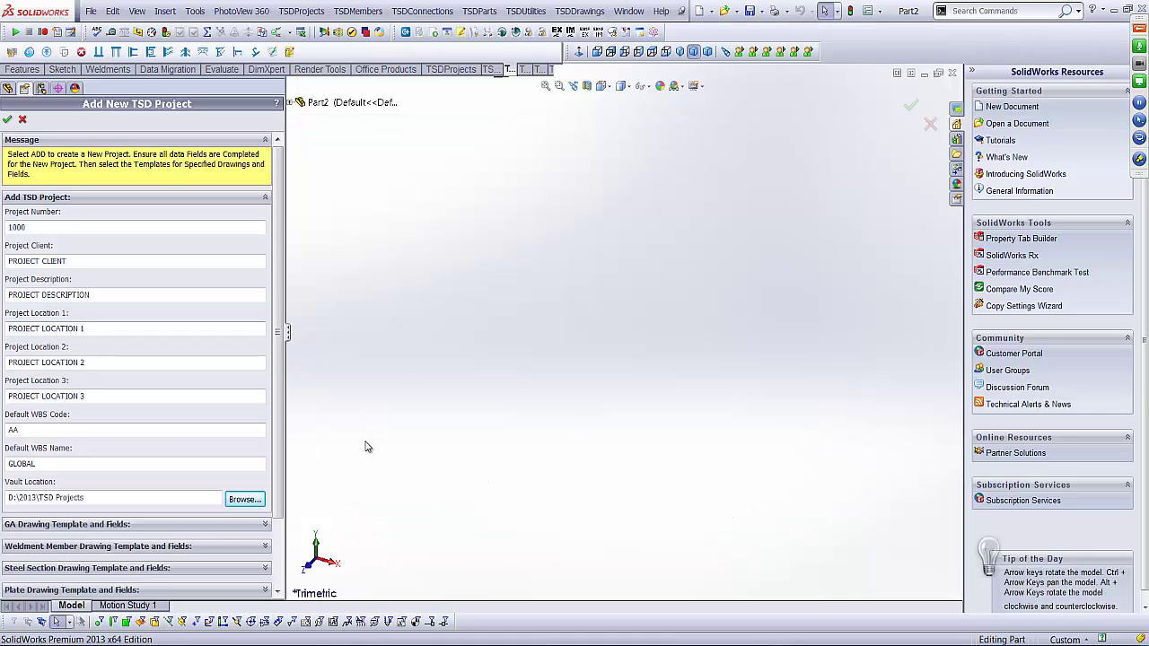
Widen the Add New TSD Project pane and expand the GA drawing template and fields settings
scroll(277, 321, down, 3)
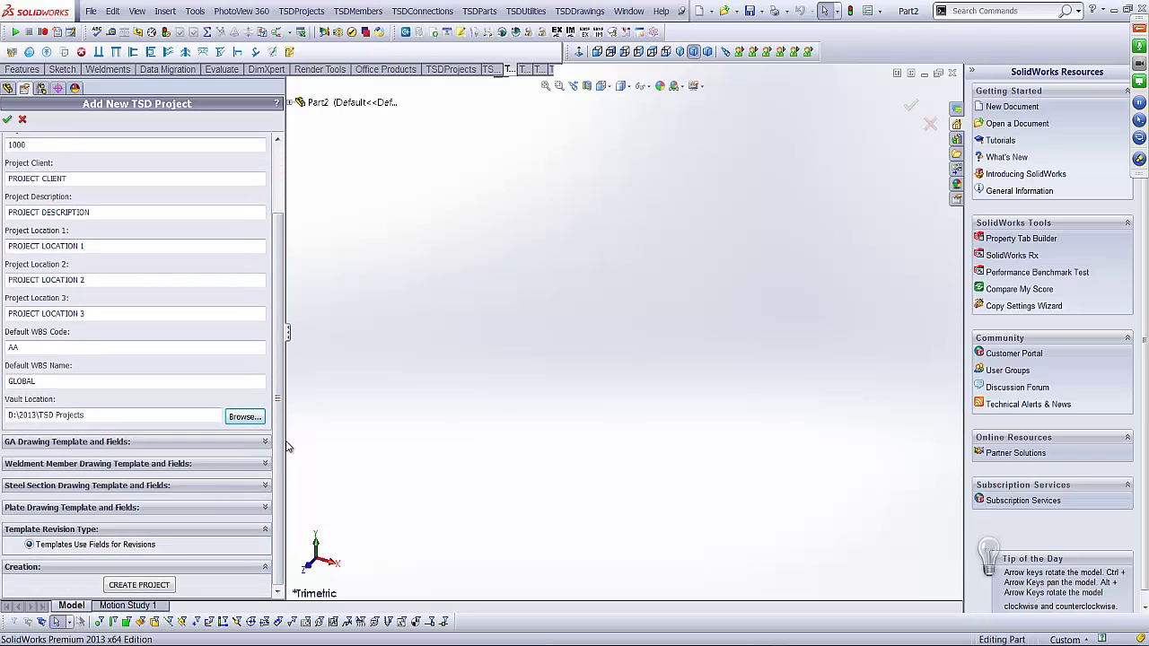
drag(284, 441, 327, 441)
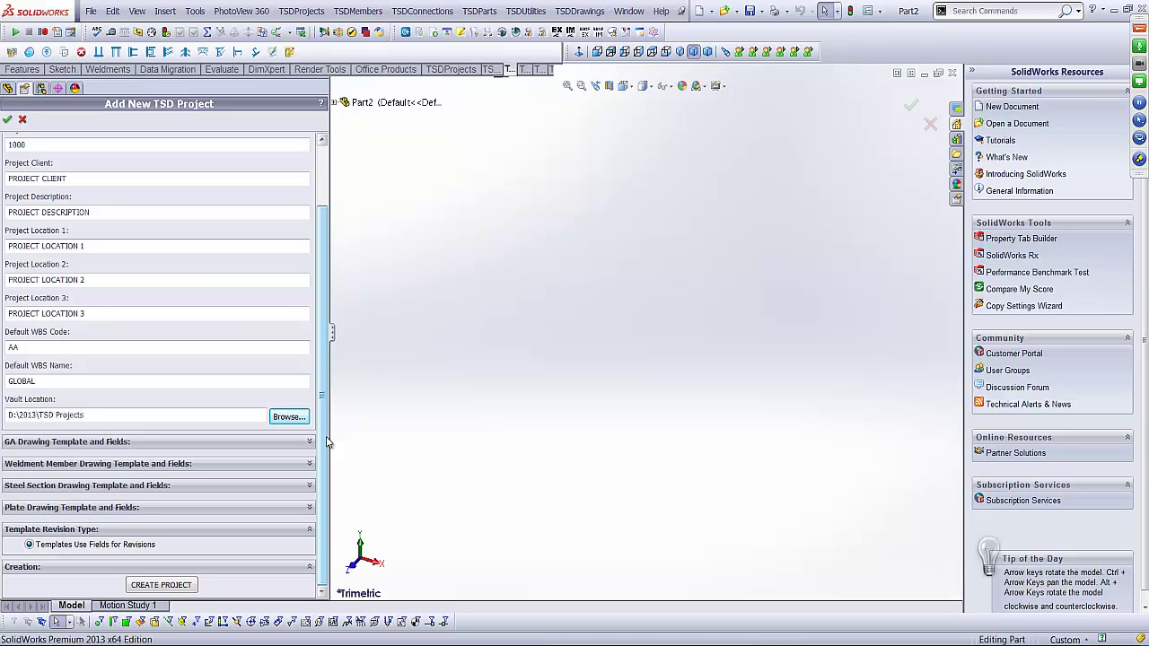
click(310, 442)
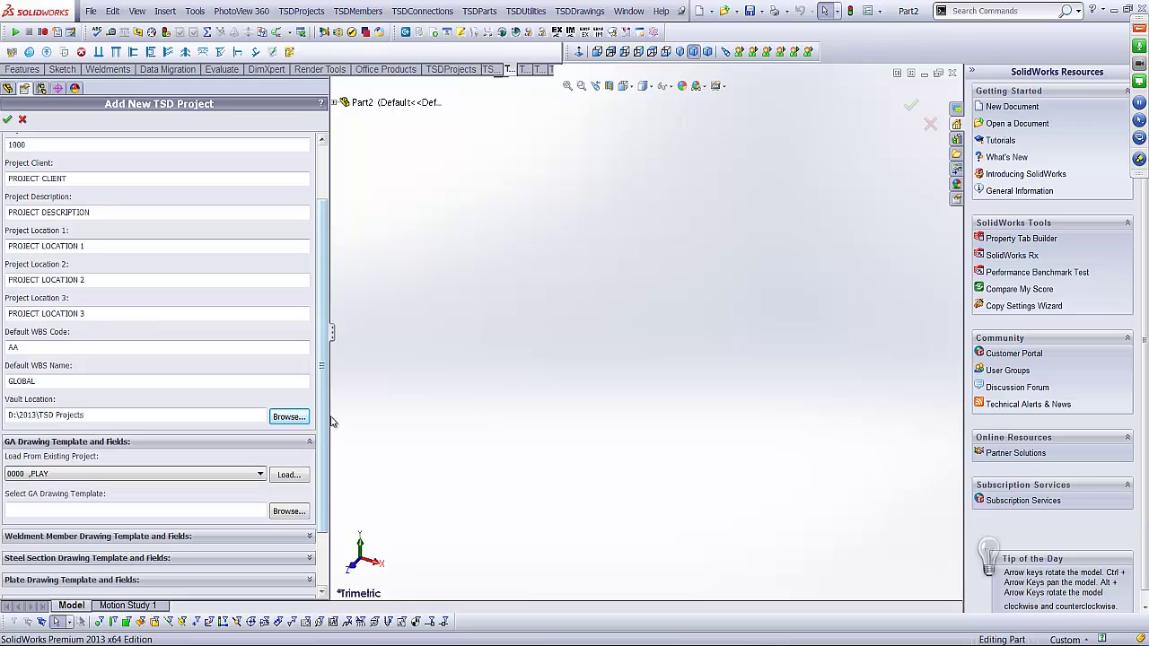
scroll(325, 420, down, 2)
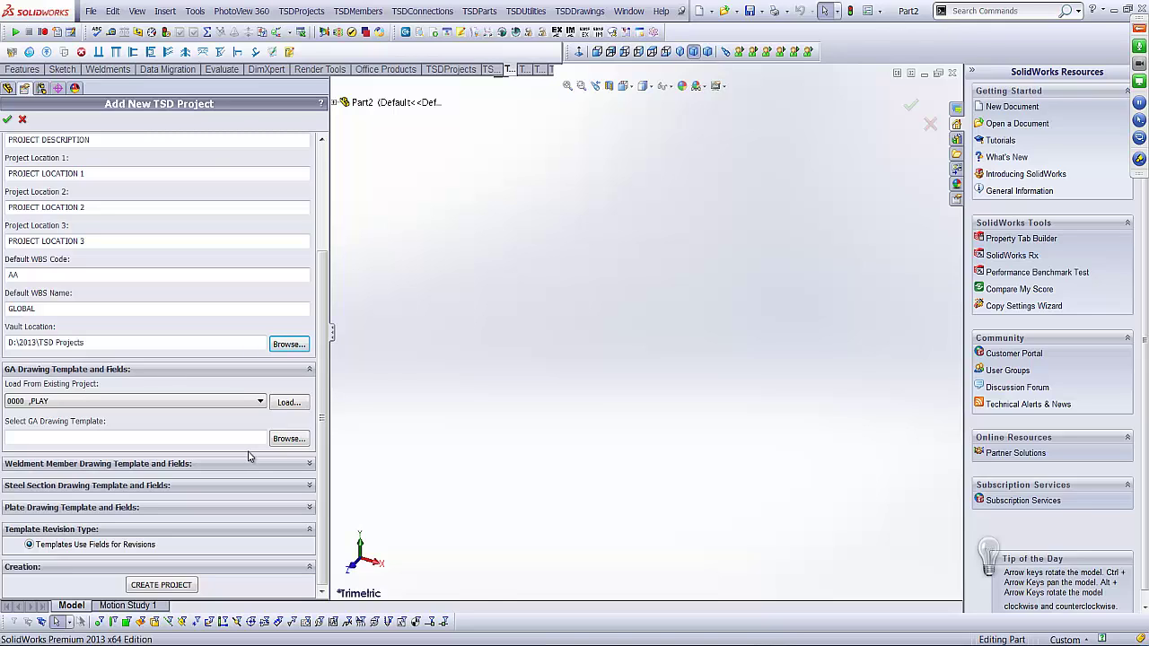
Load A1-GATemplate.slddrt from C:\The Steel Detailer\Drawing Templates as the GA drawing template
click(289, 439)
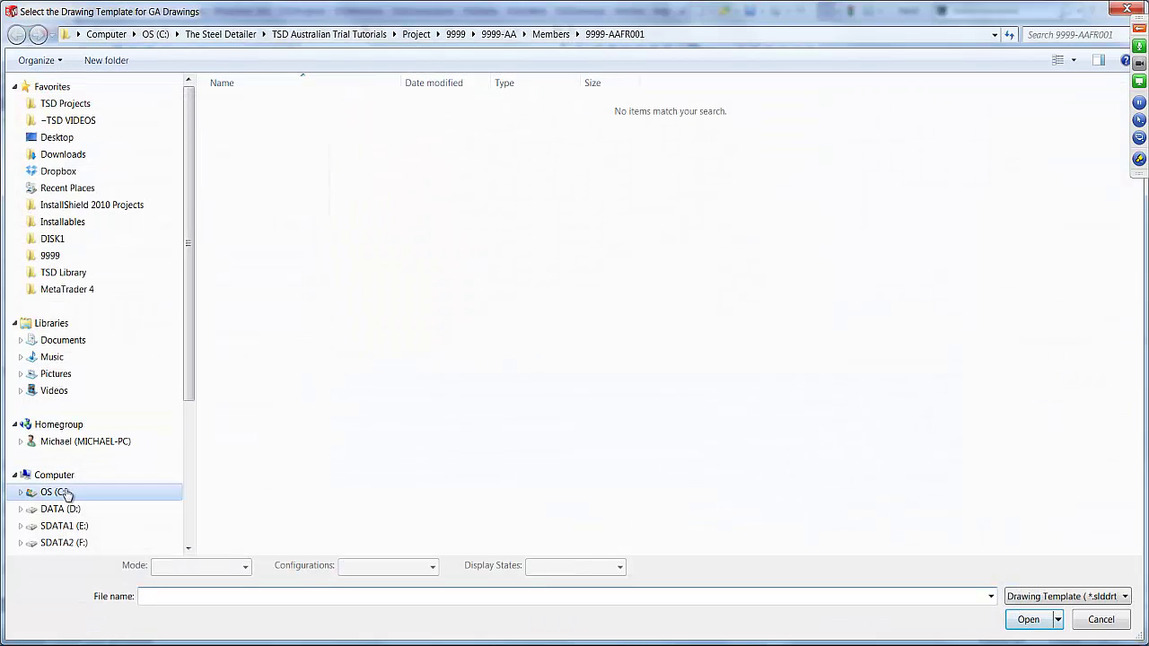
click(65, 493)
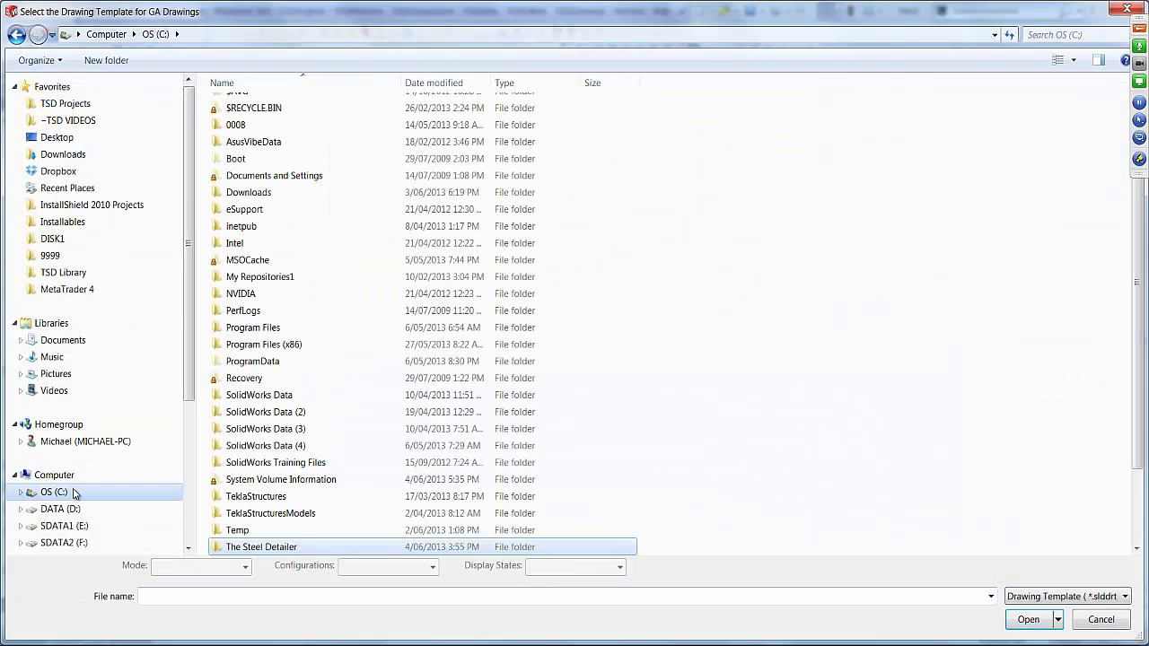
double_click(259, 549)
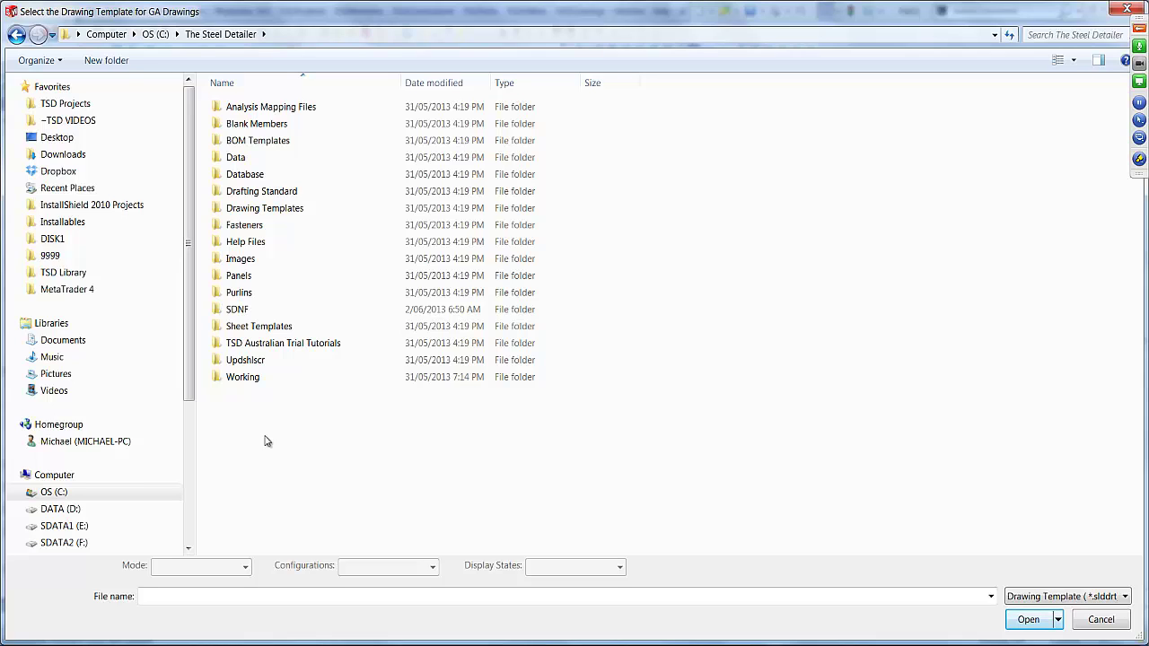
double_click(292, 211)
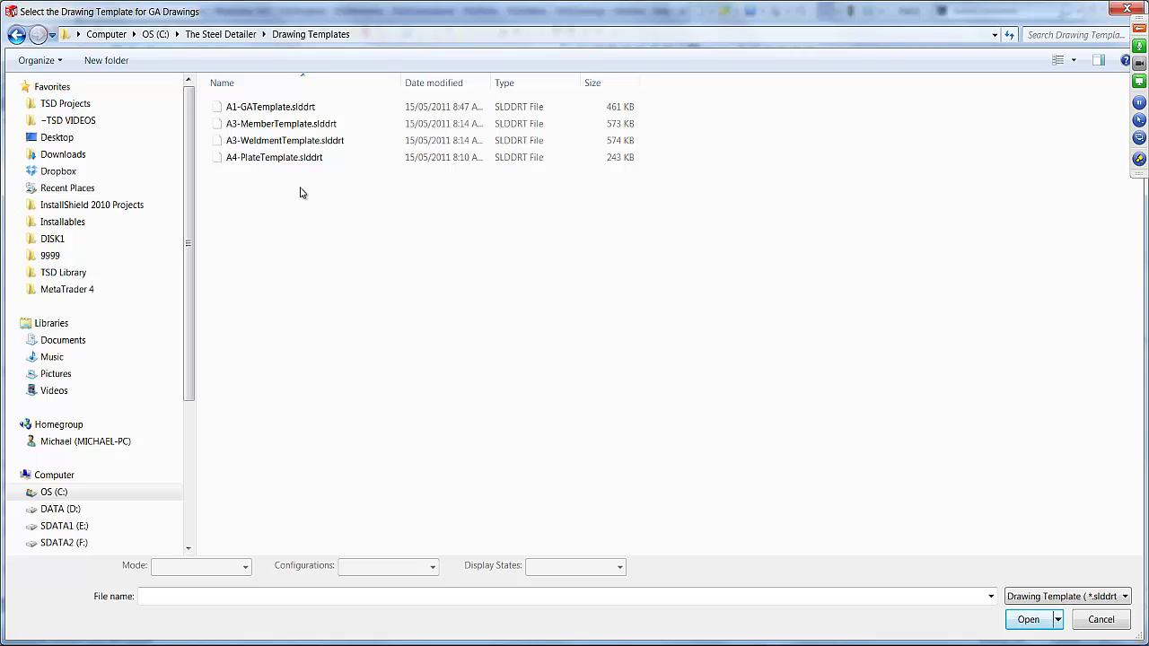
click(302, 108)
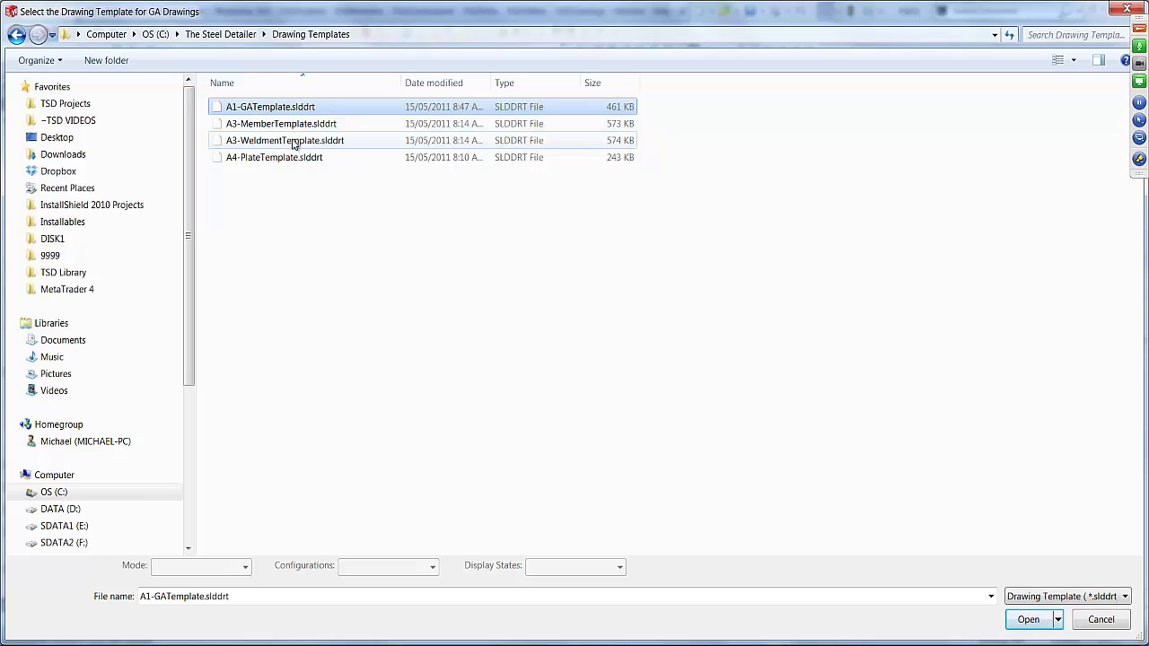
click(294, 141)
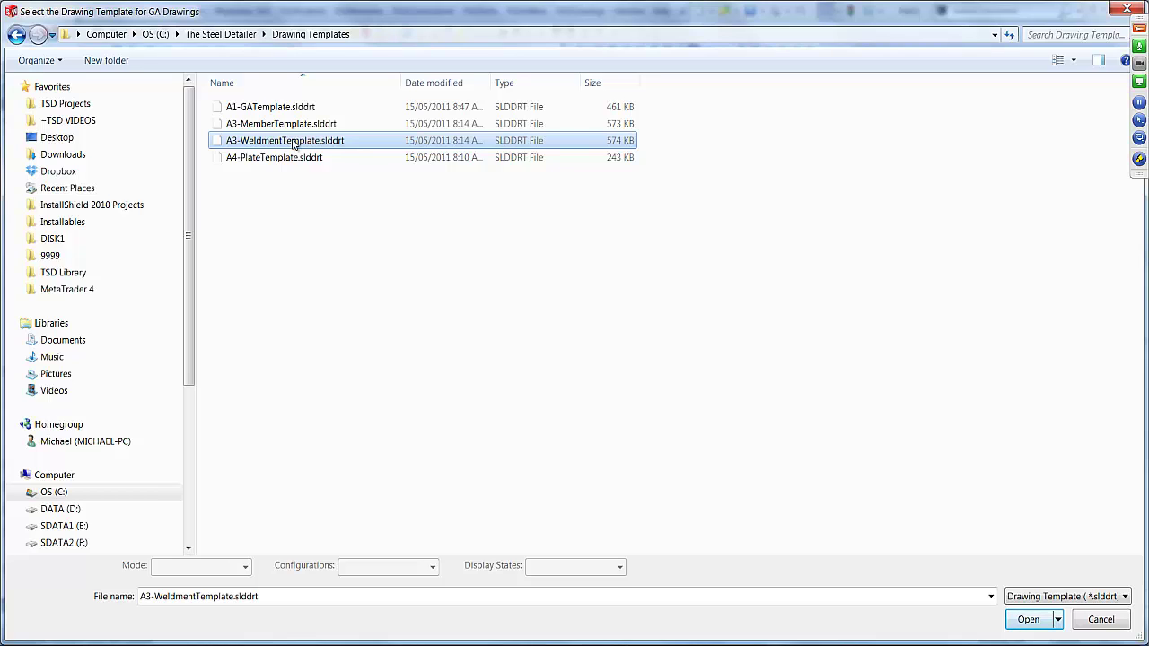
click(295, 131)
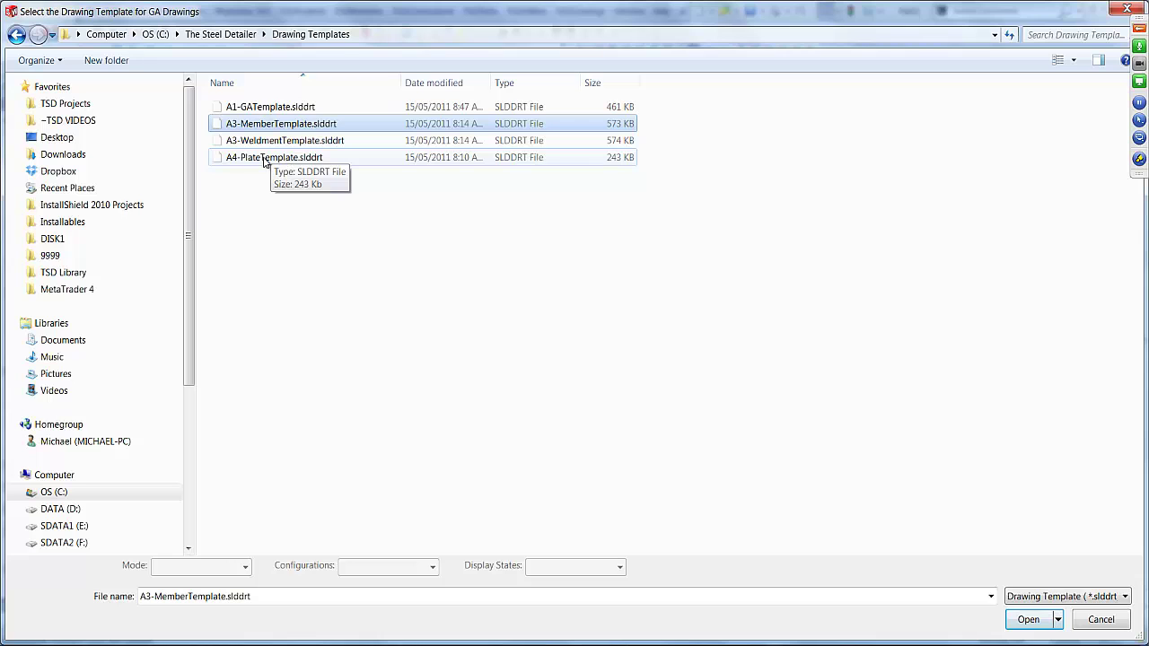
click(273, 110)
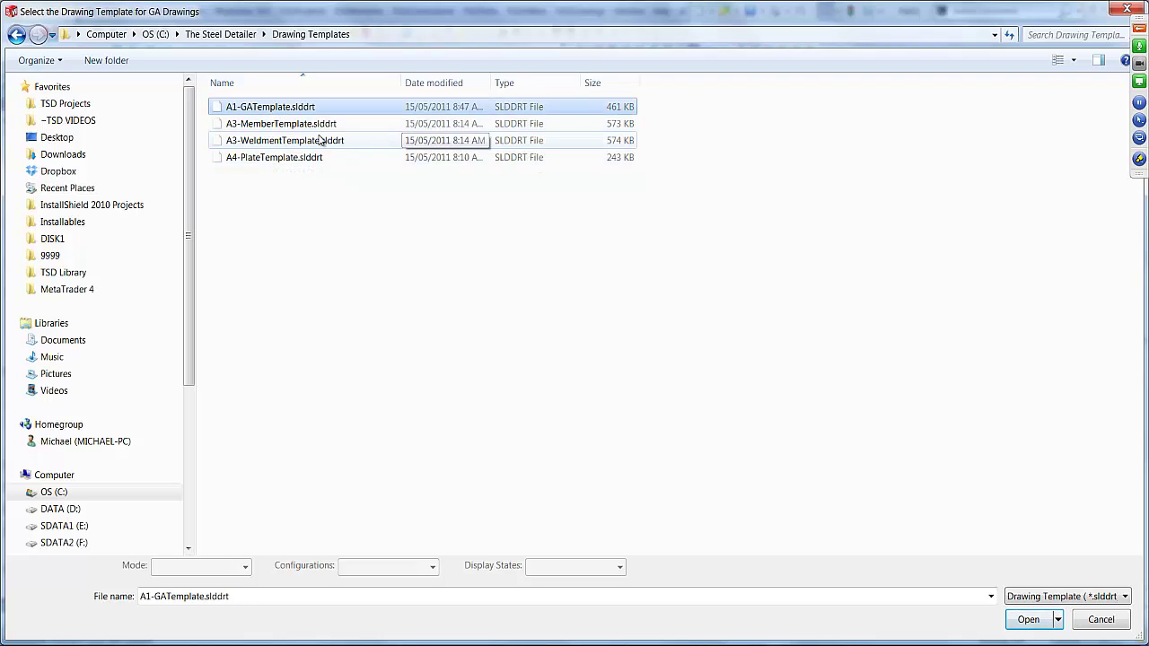
click(1028, 619)
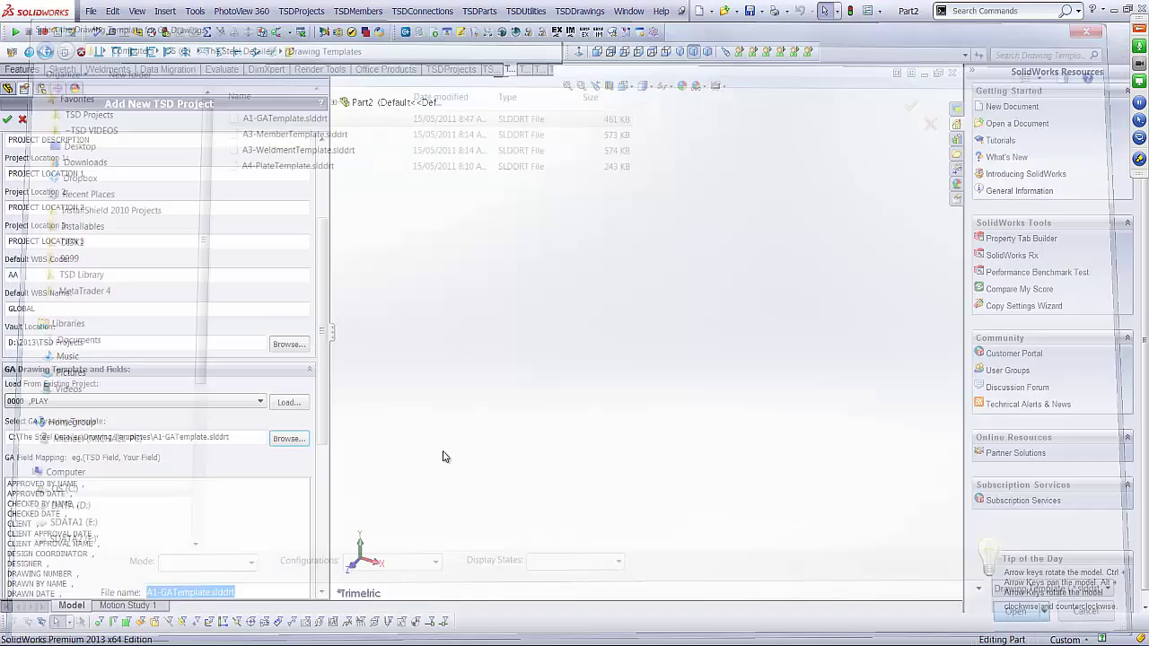
Map the GA drawing template's LINE 1 TITLE field to the project template field LINE 1 TITLE
drag(326, 314, 326, 455)
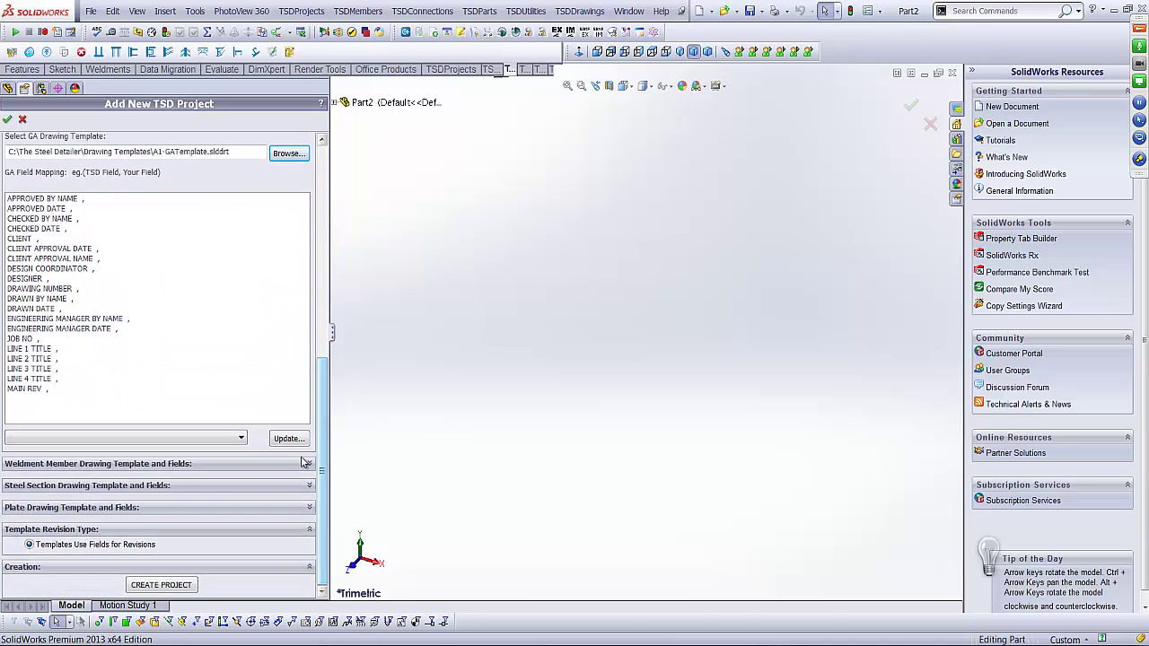
click(170, 438)
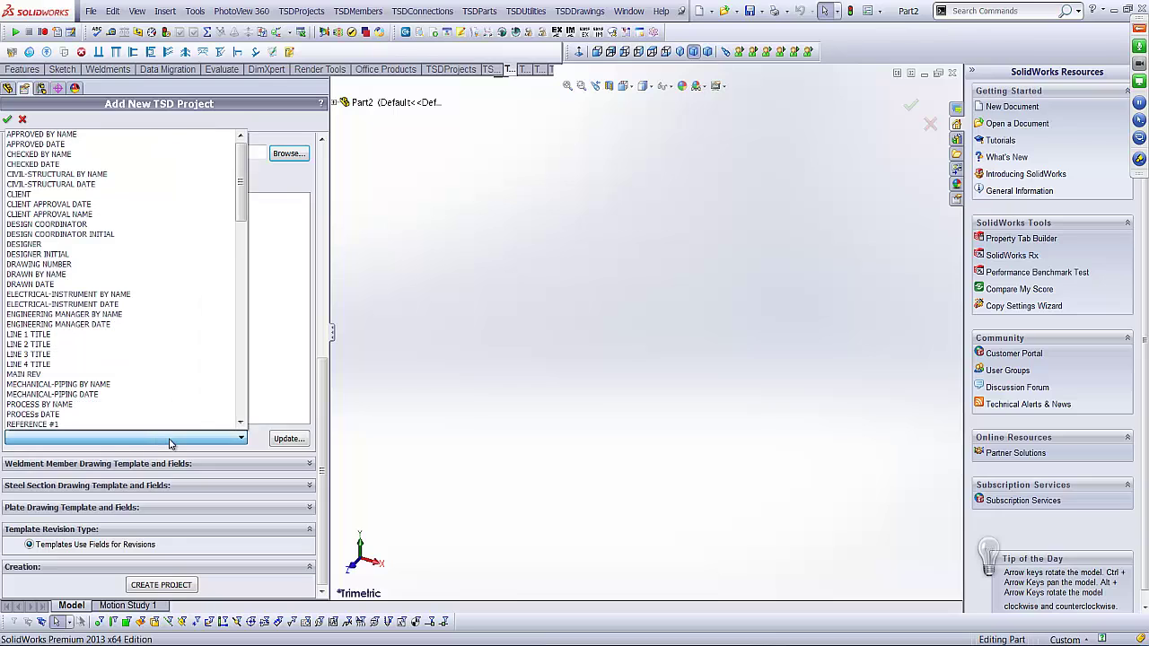
click(171, 438)
click(170, 438)
click(169, 438)
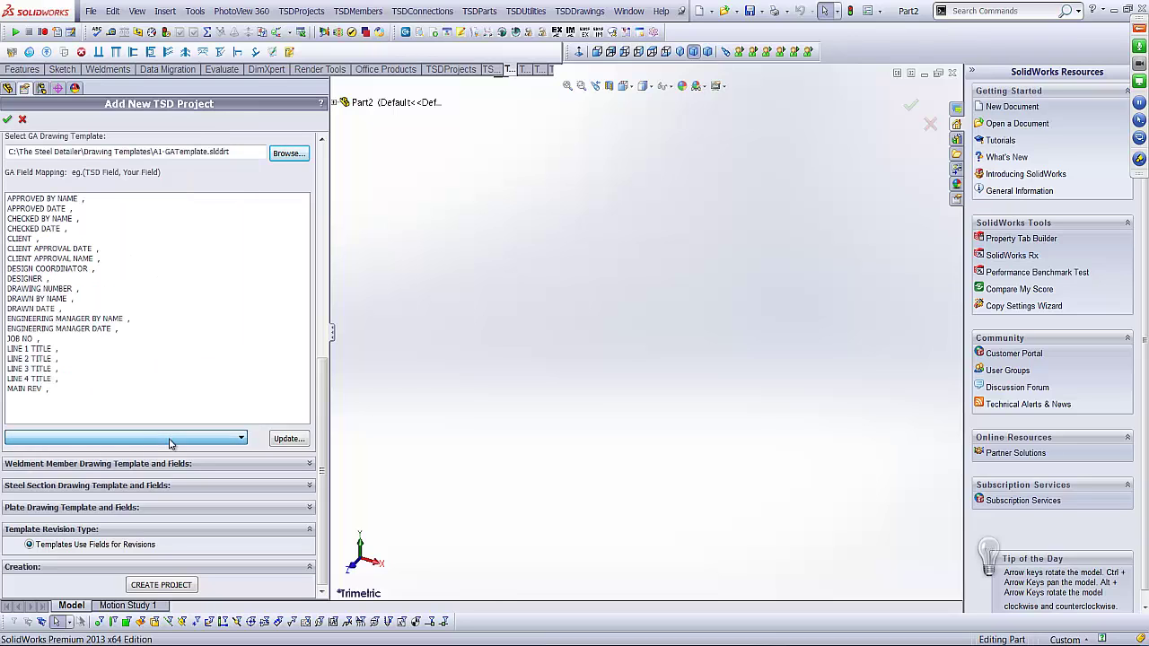
click(79, 270)
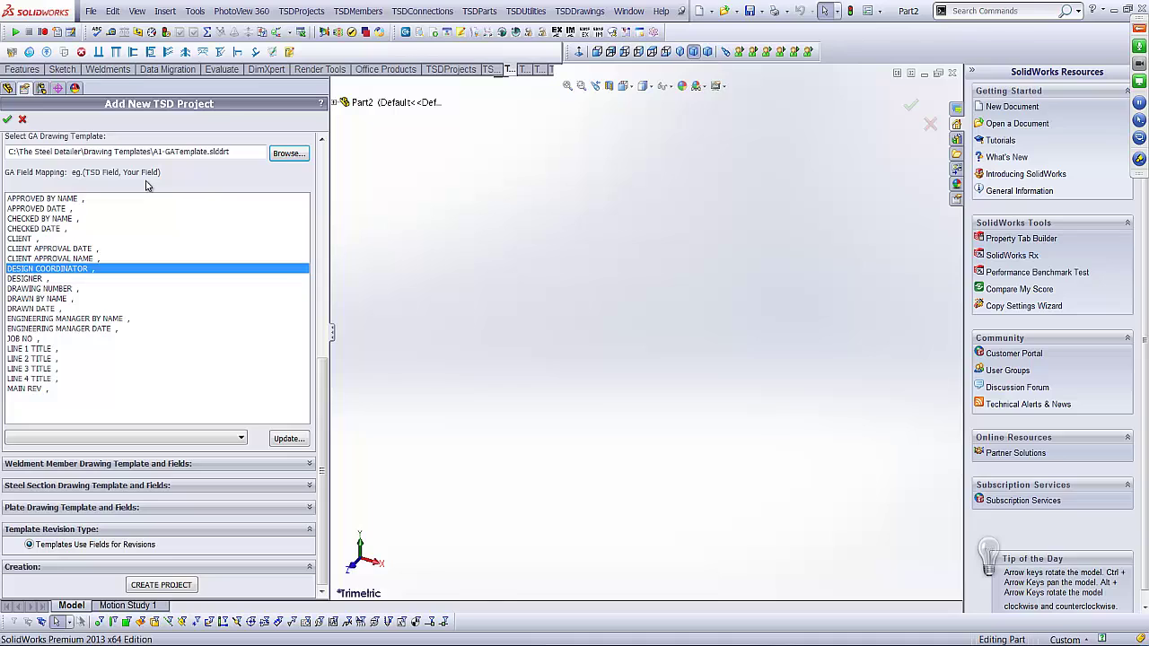
click(75, 350)
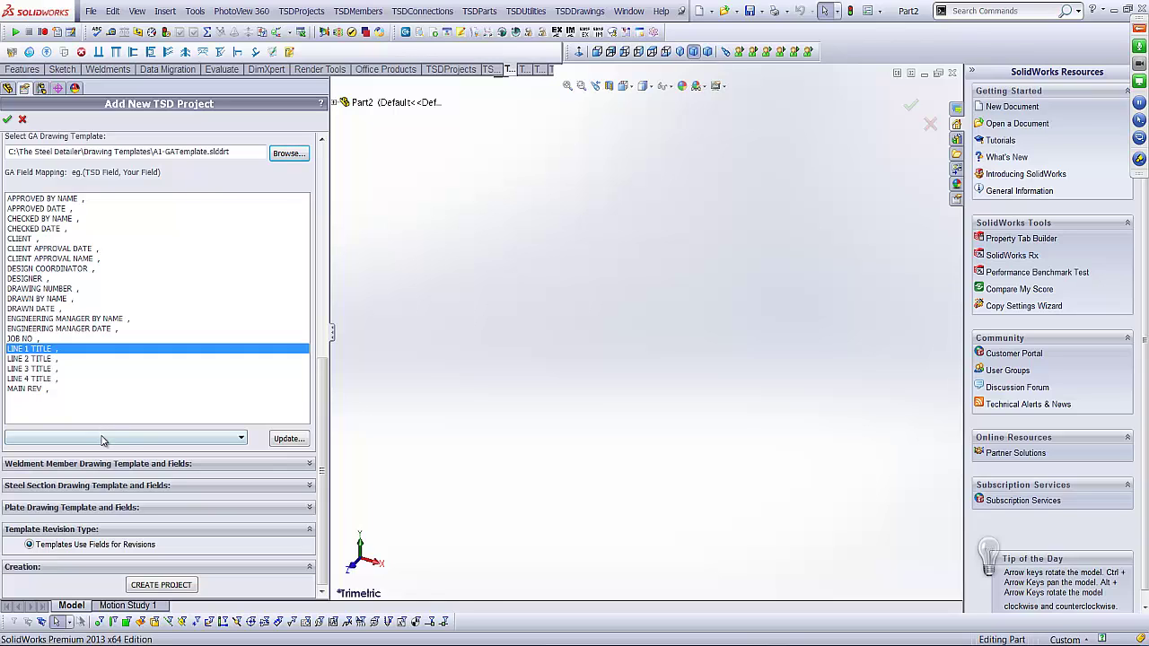
click(129, 440)
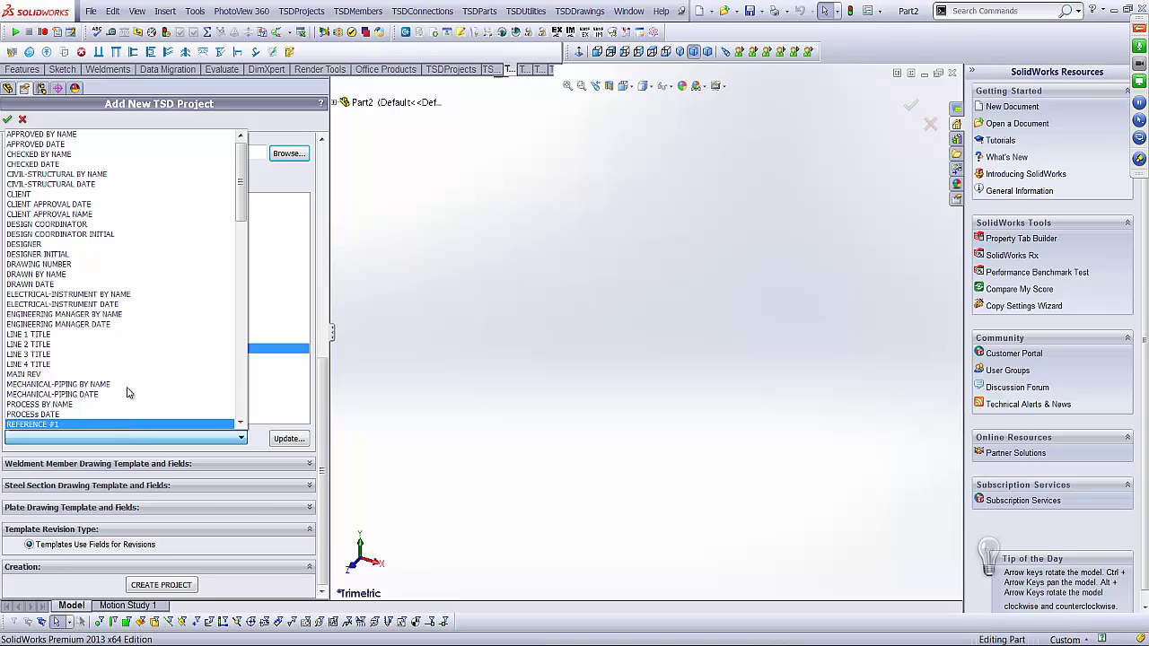
click(105, 335)
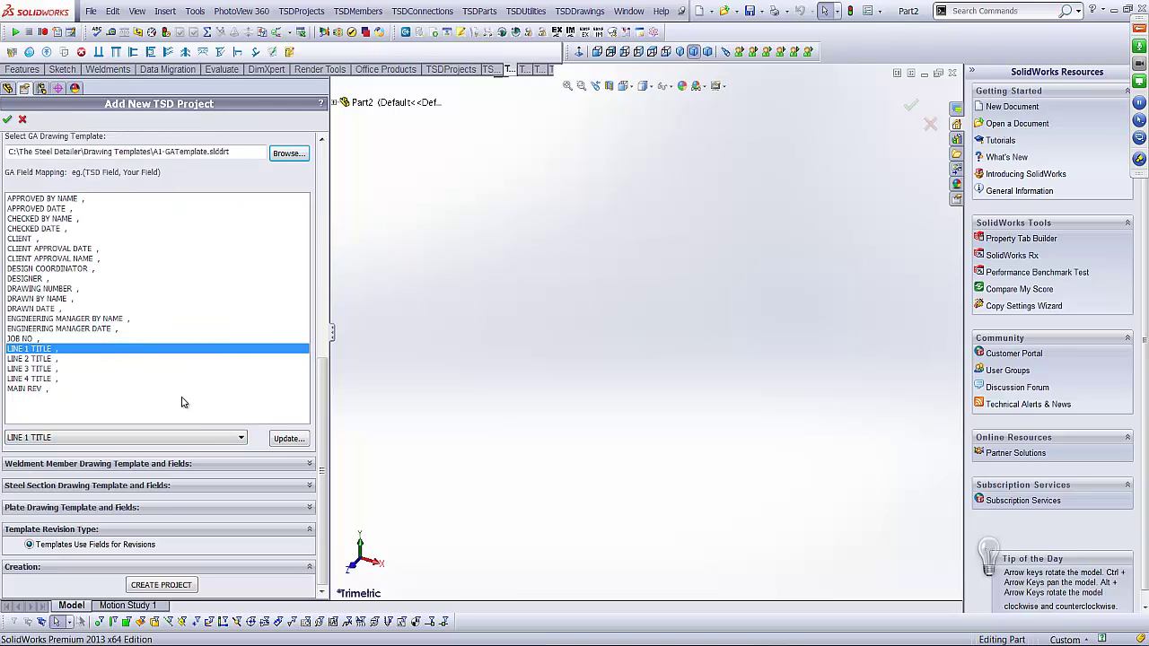
click(278, 438)
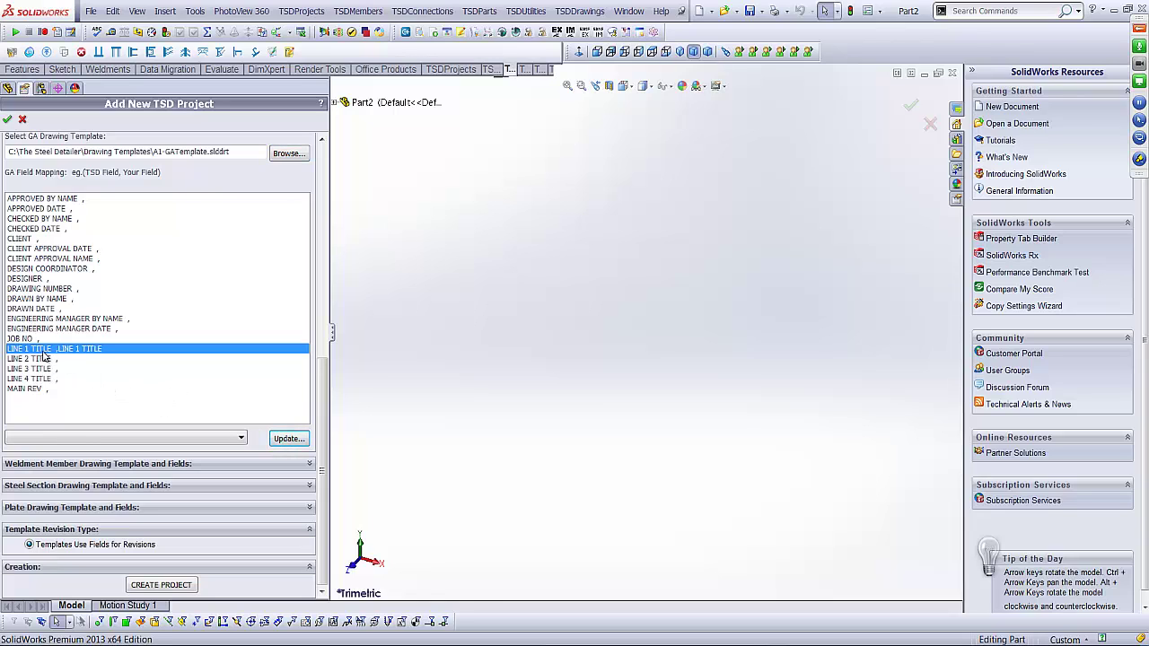
Map the GA fields LINE 2 TITLE and LINE 3 TITLE to the template fields of the same names
click(81, 438)
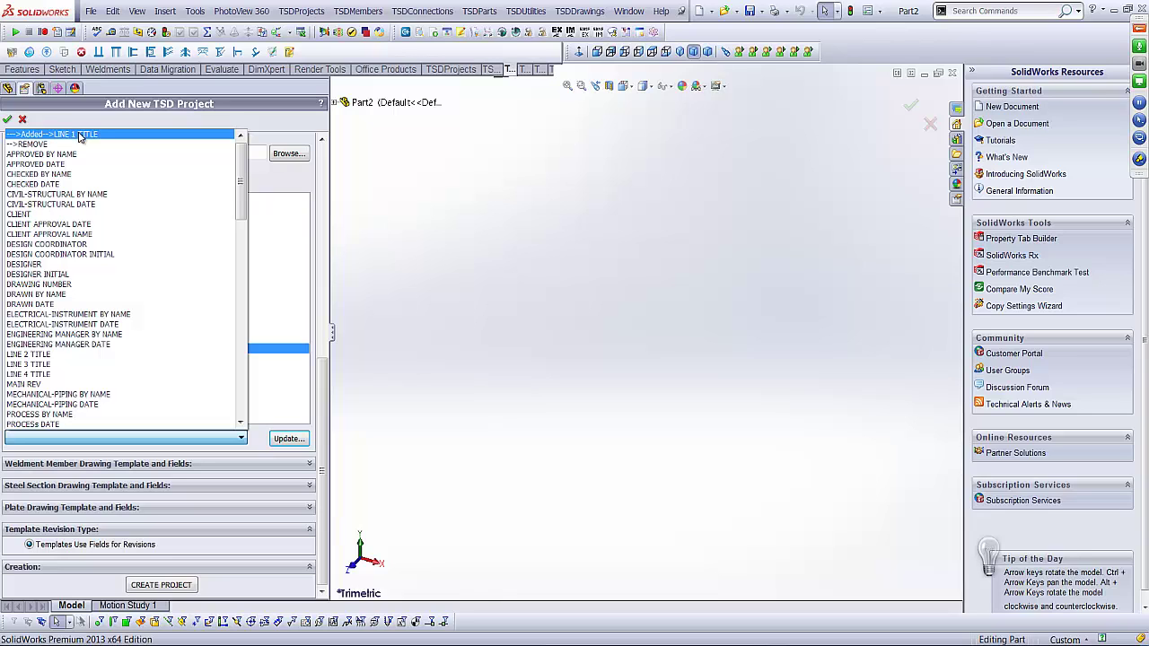
click(56, 358)
click(56, 361)
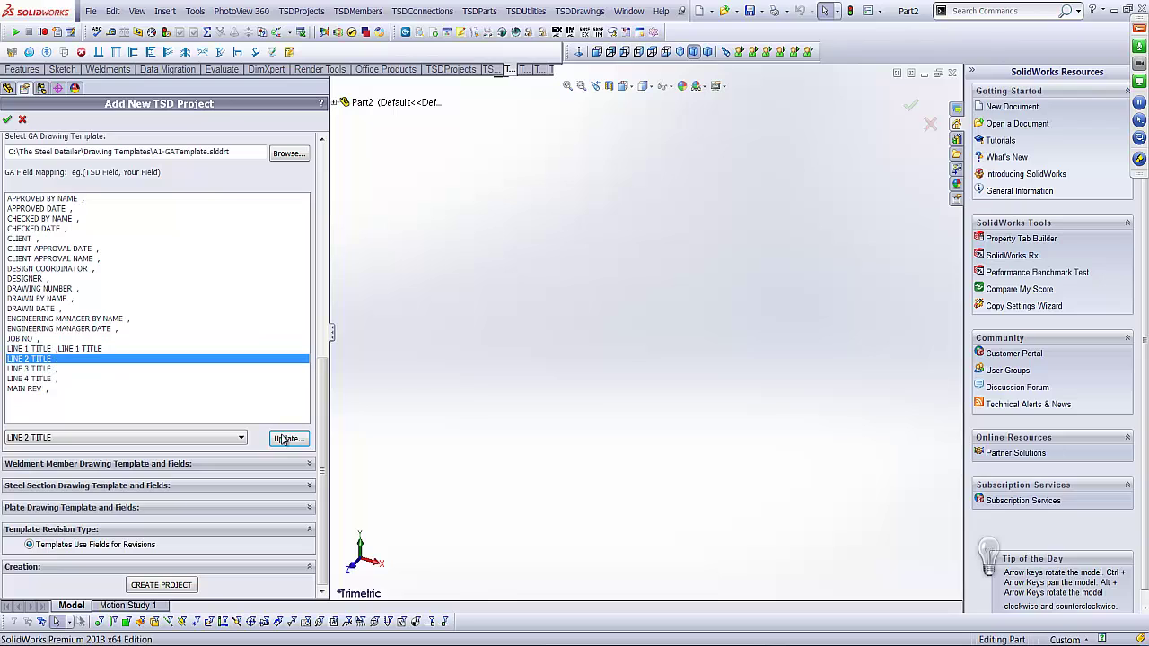
click(287, 439)
click(70, 369)
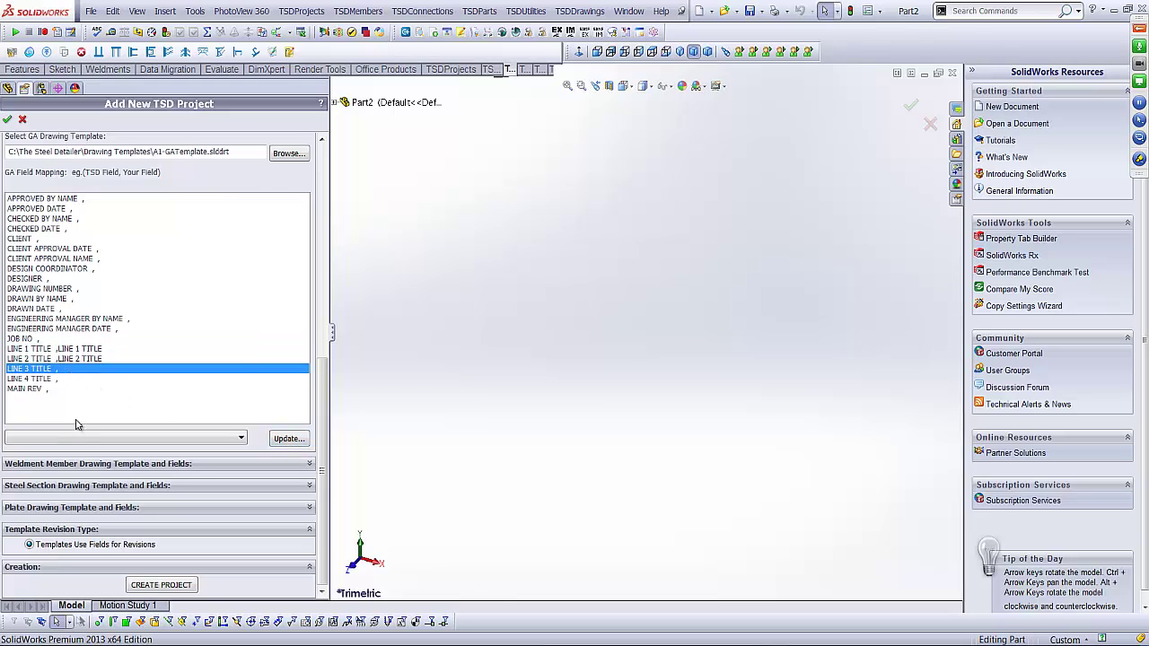
click(77, 439)
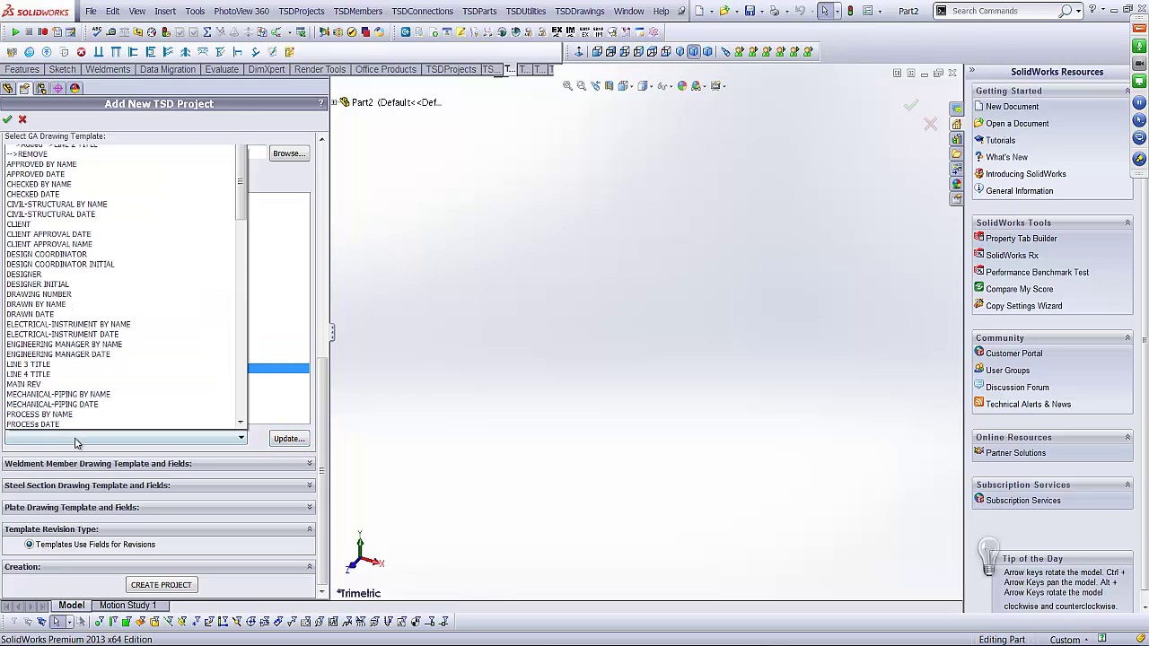
click(72, 365)
click(287, 439)
Map the GA fields LINE 4 TITLE and MAIN REV to the template fields of the same names
click(41, 379)
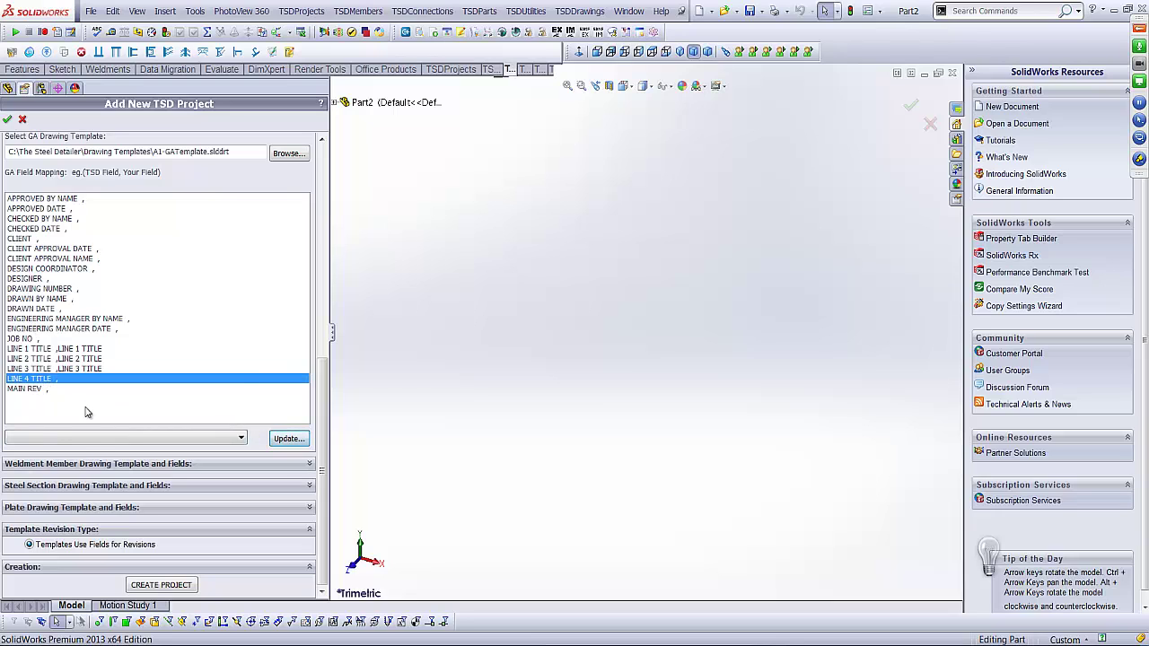
click(95, 439)
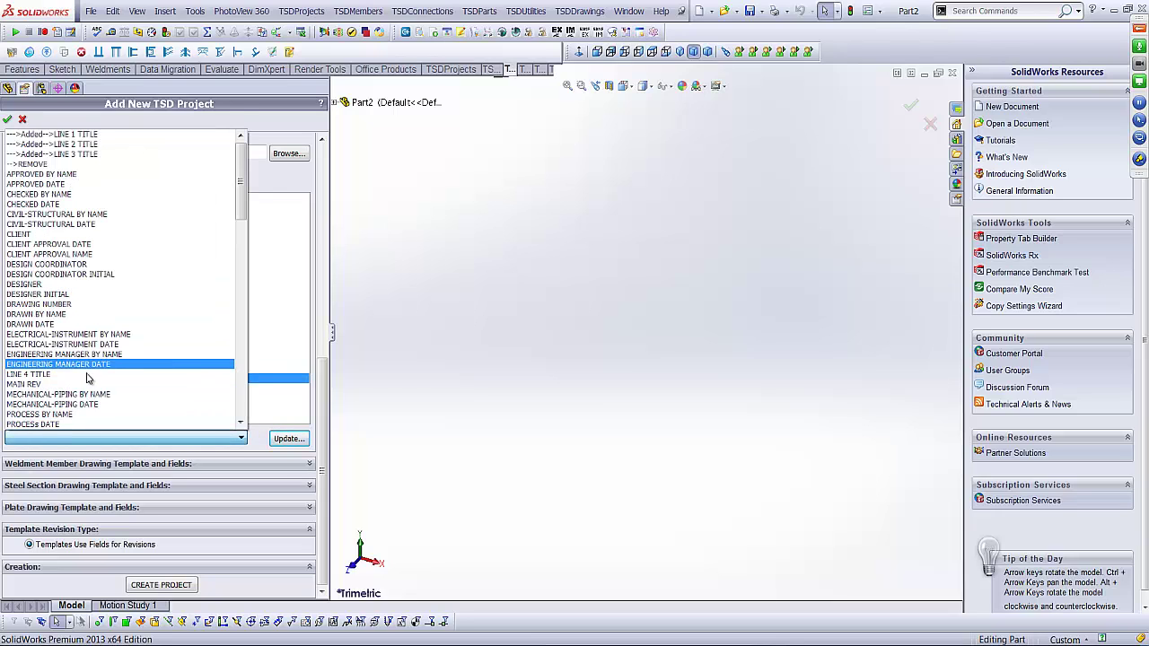
click(235, 375)
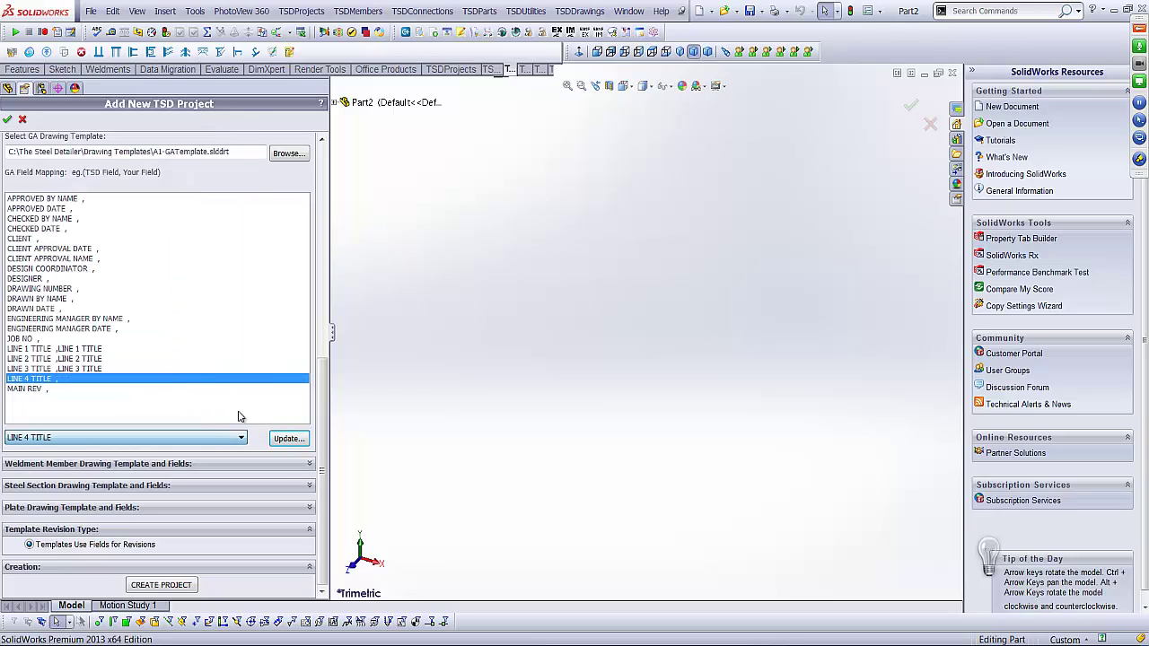
click(287, 439)
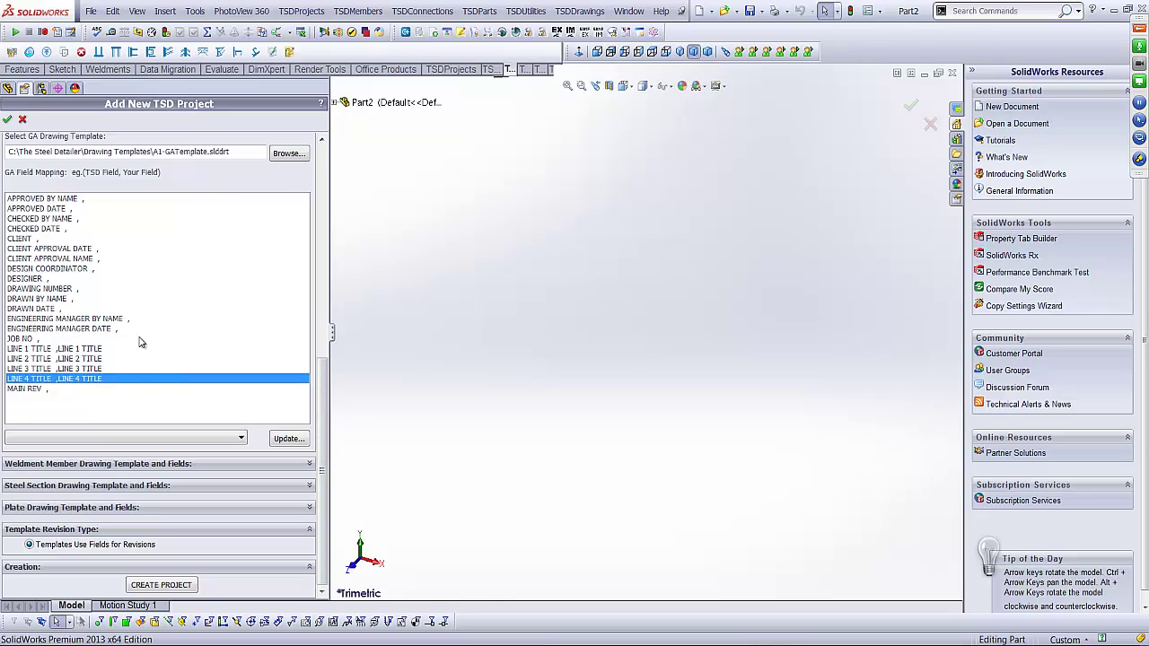
click(43, 389)
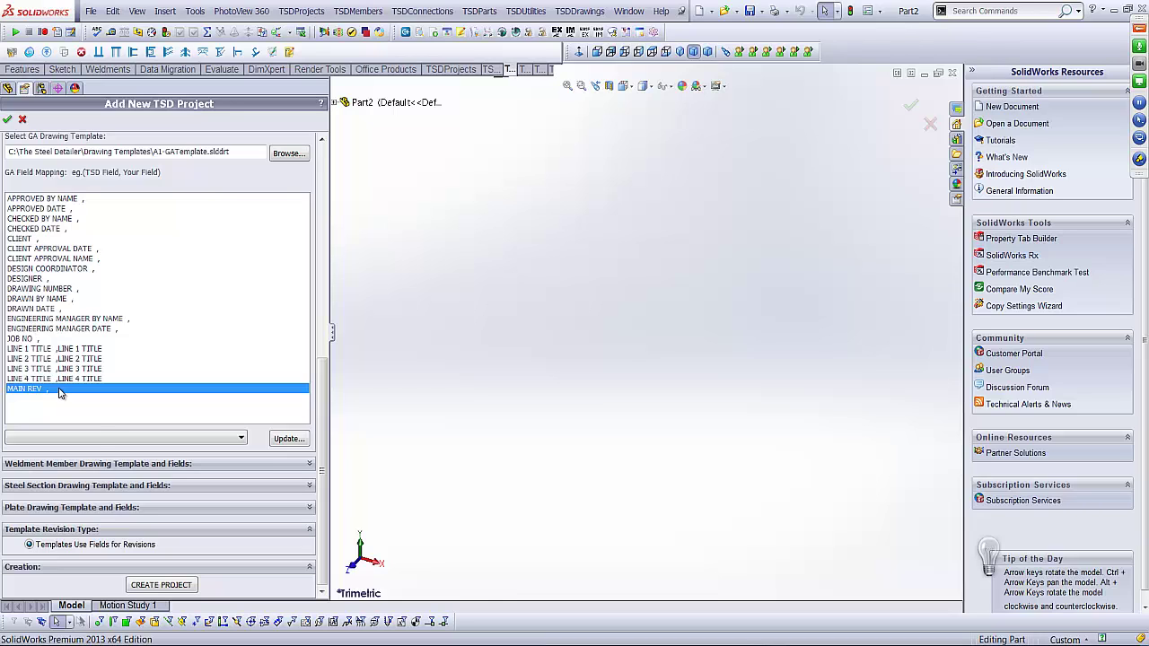
click(97, 440)
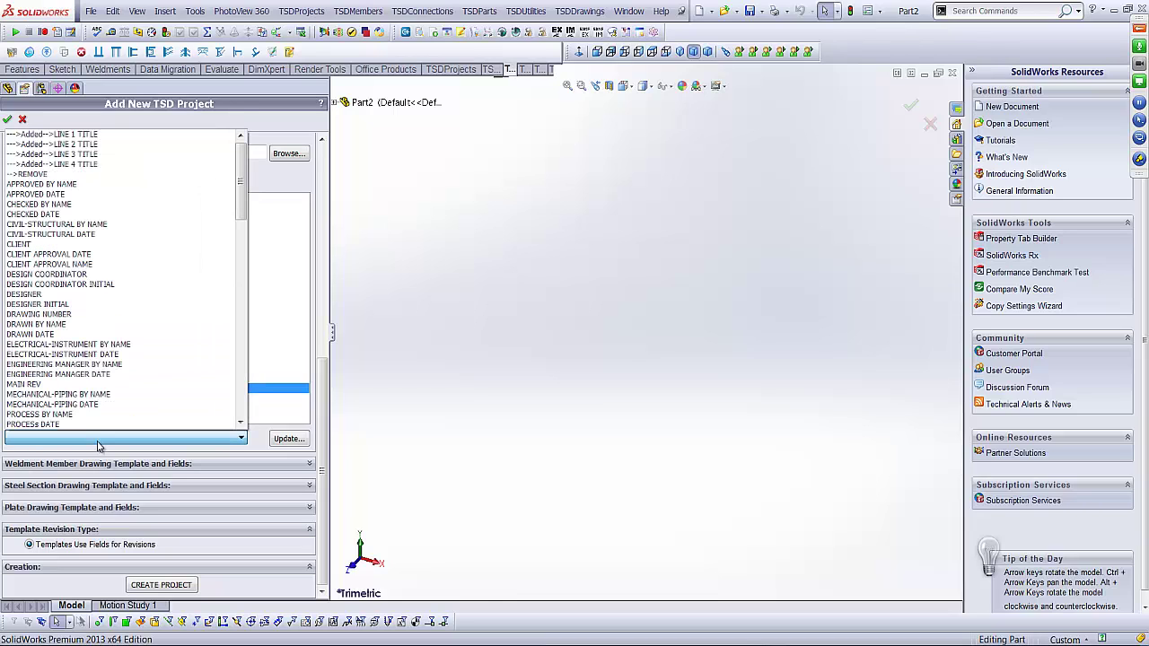
click(92, 384)
click(279, 438)
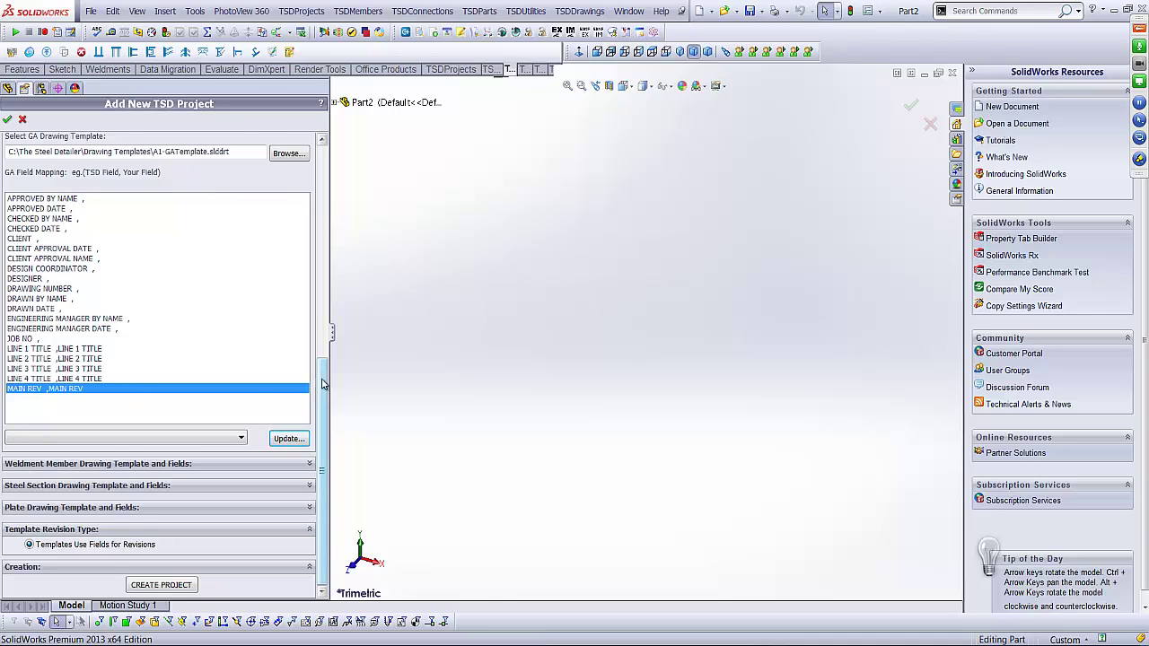
Expand the Weldment Member Drawing Template and Fields settings
mouse_move(323, 384)
mouse_down()
mouse_move(328, 326)
mouse_move(326, 380)
mouse_up()
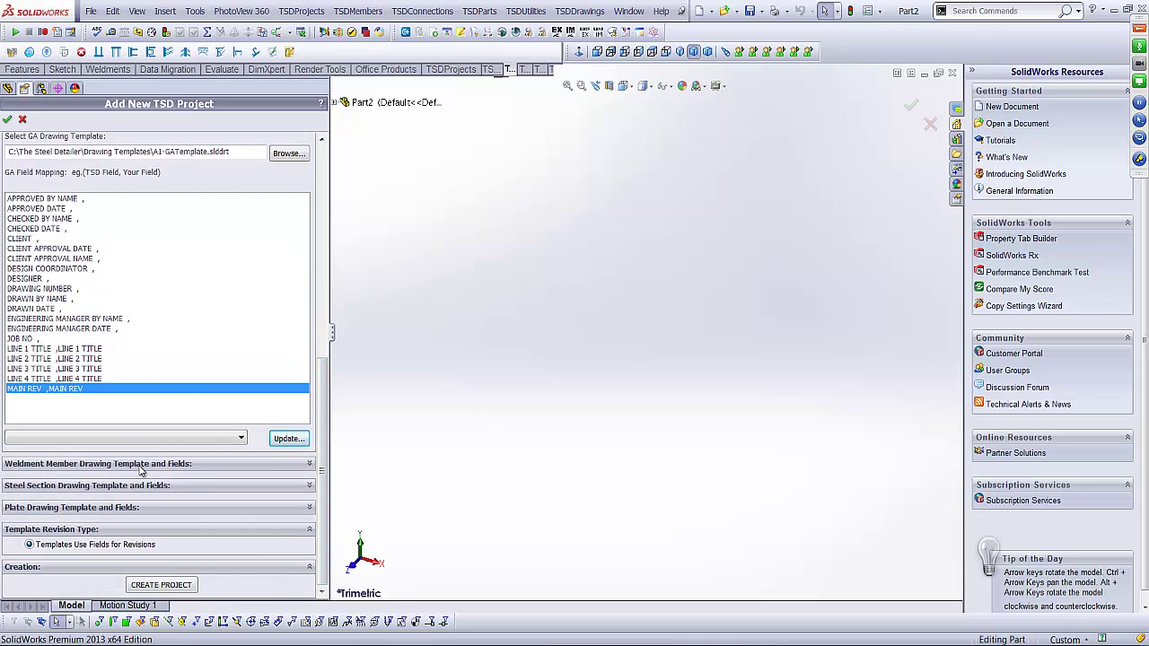
click(309, 464)
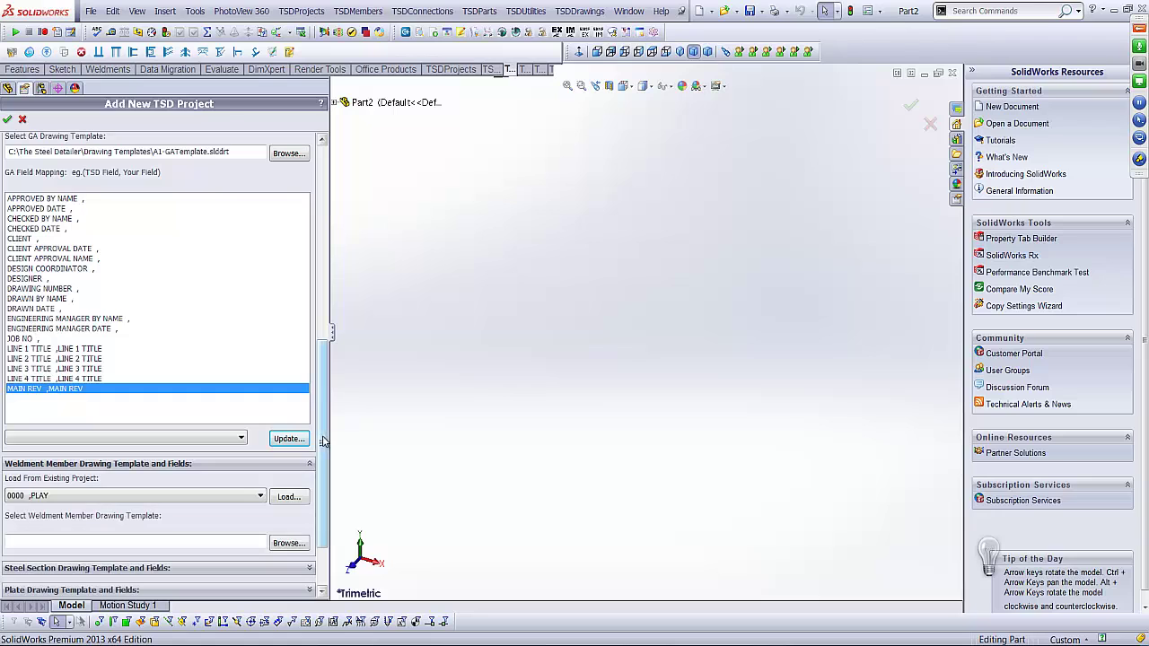
drag(328, 432, 327, 486)
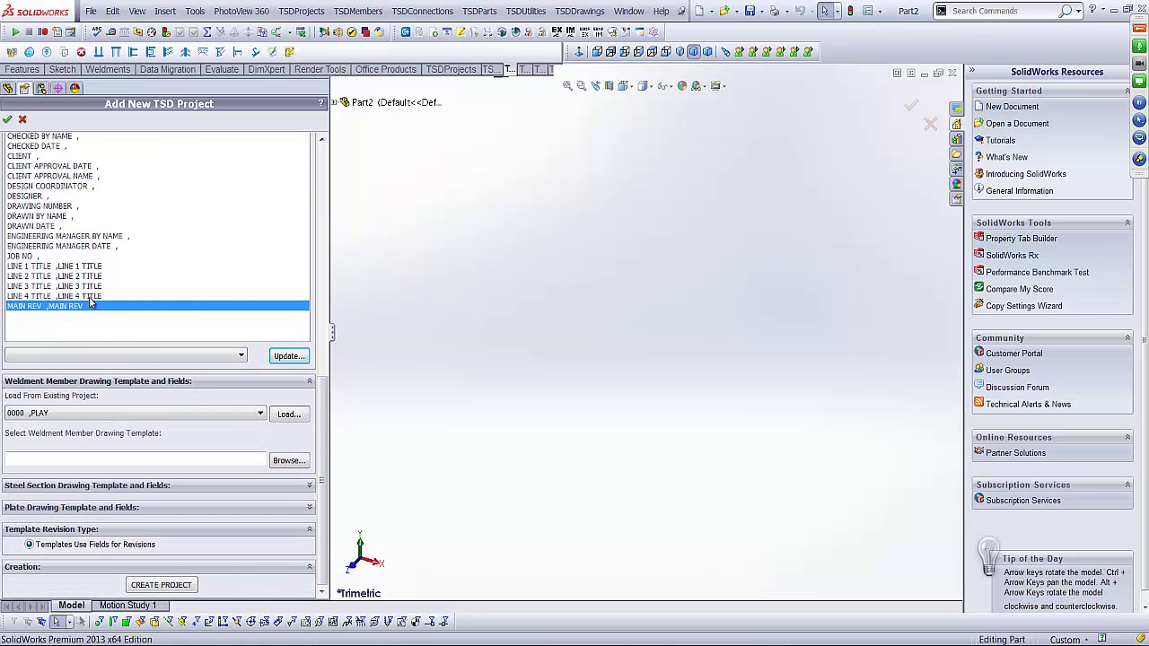
Load the weldment member drawing template and field mapping from existing project 4000, TEST and review the mapped fields
click(248, 416)
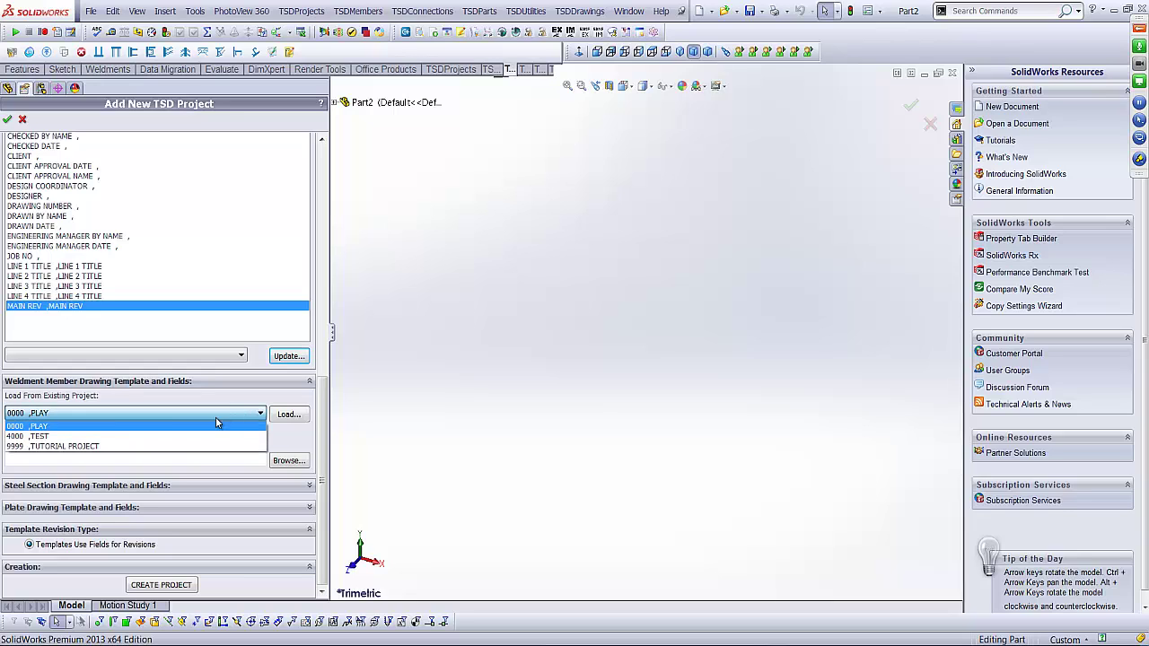
click(163, 437)
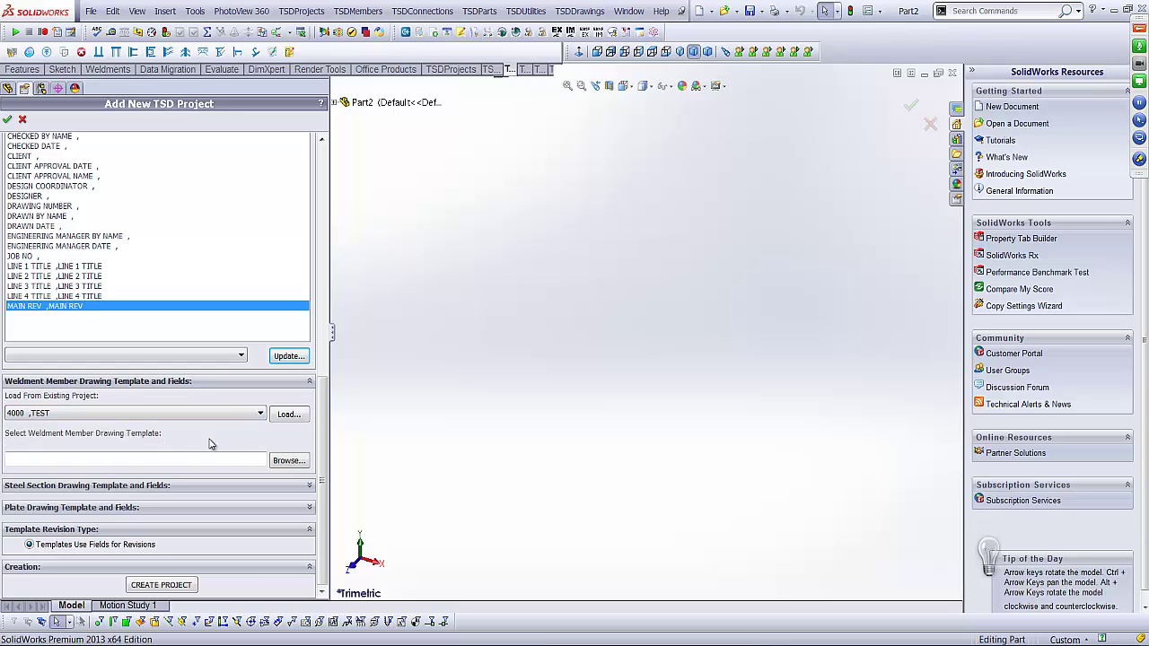
click(287, 414)
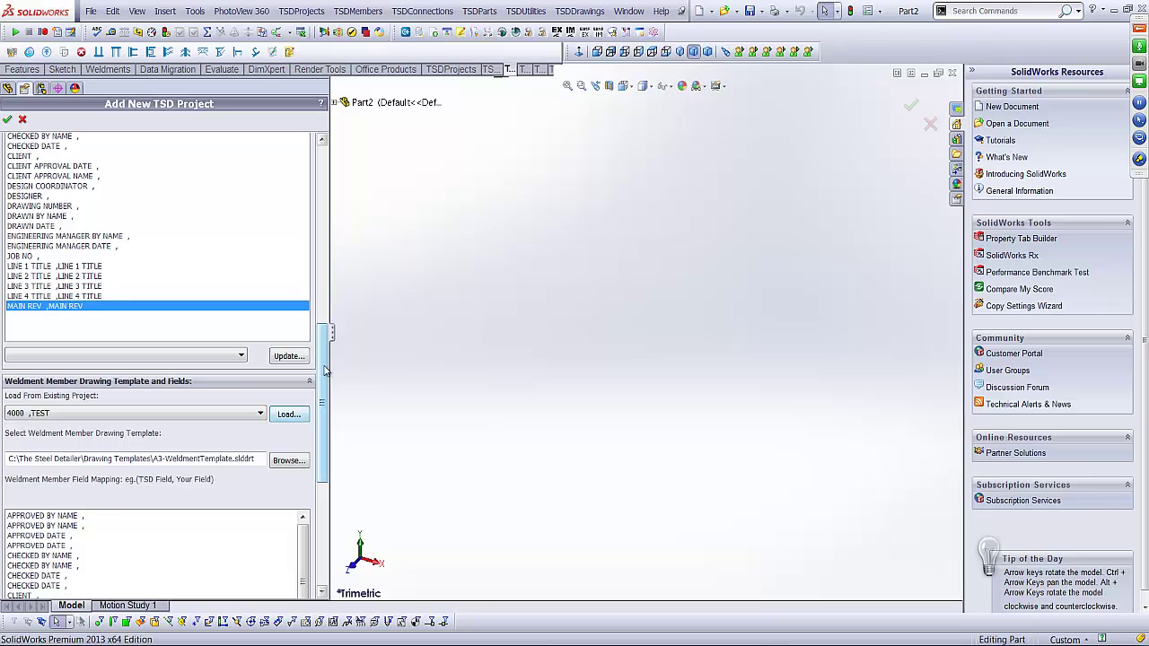
scroll(316, 469, down, 5)
drag(317, 465, 316, 466)
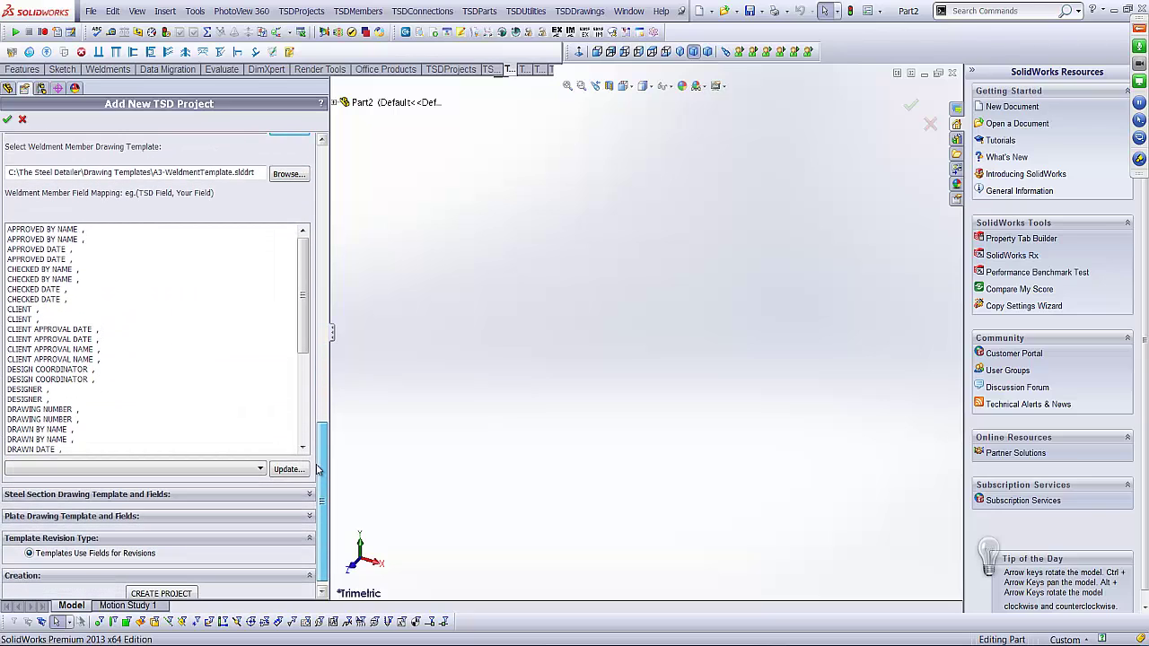
scroll(290, 456, down, 6)
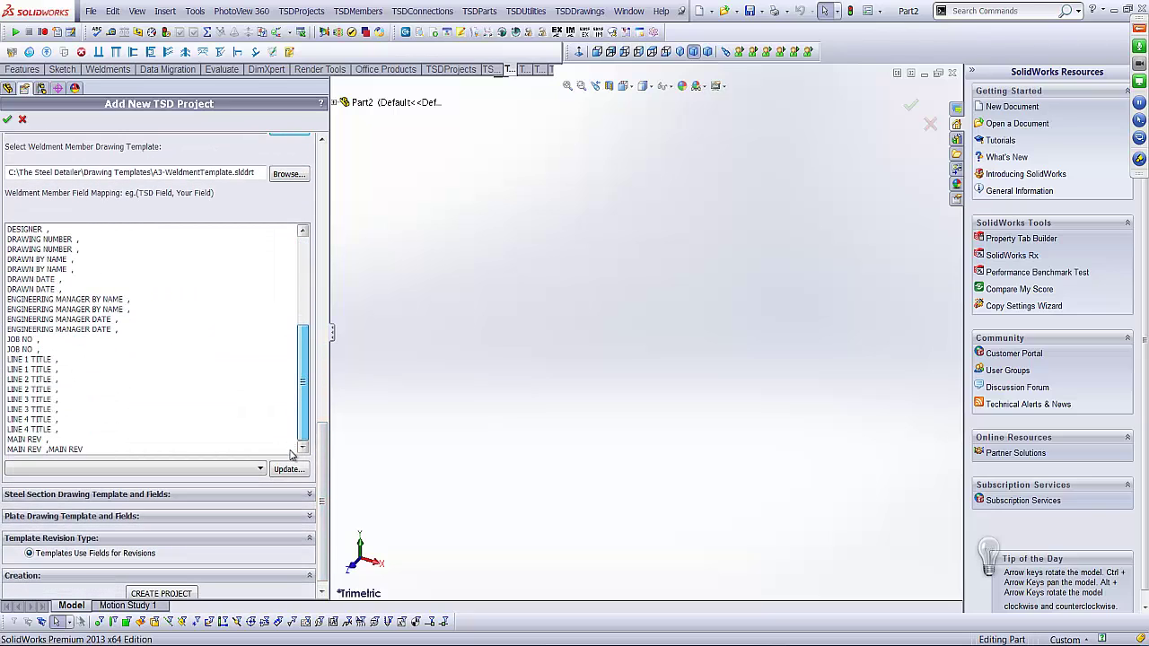
scroll(290, 448, up, 3)
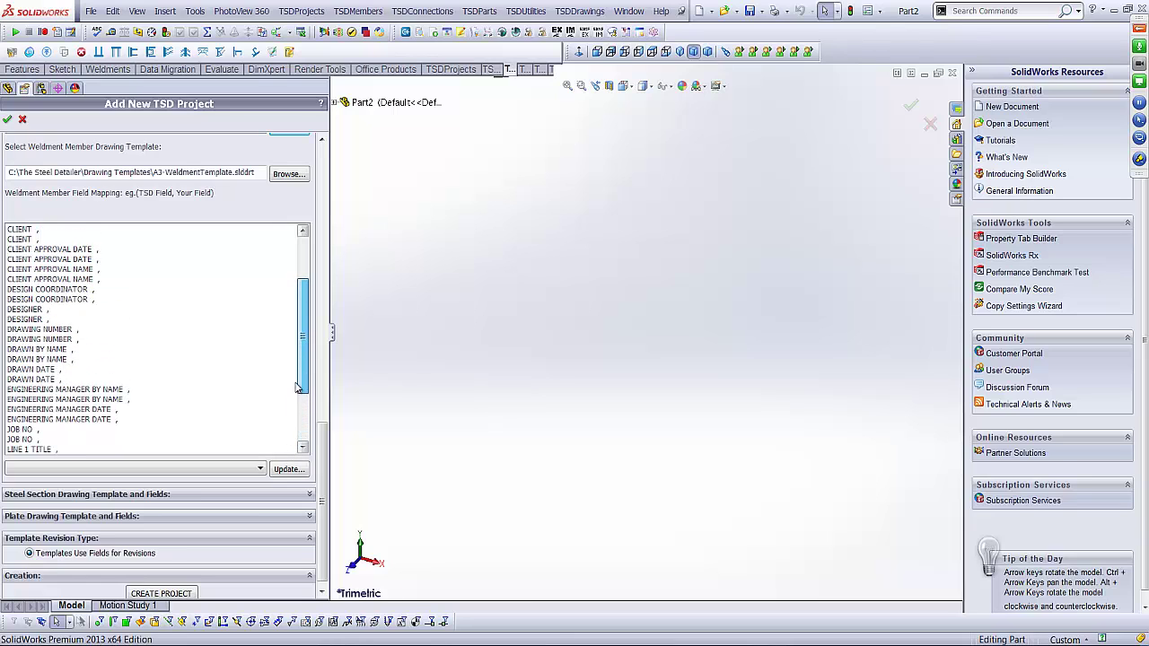
scroll(328, 436, up, 3)
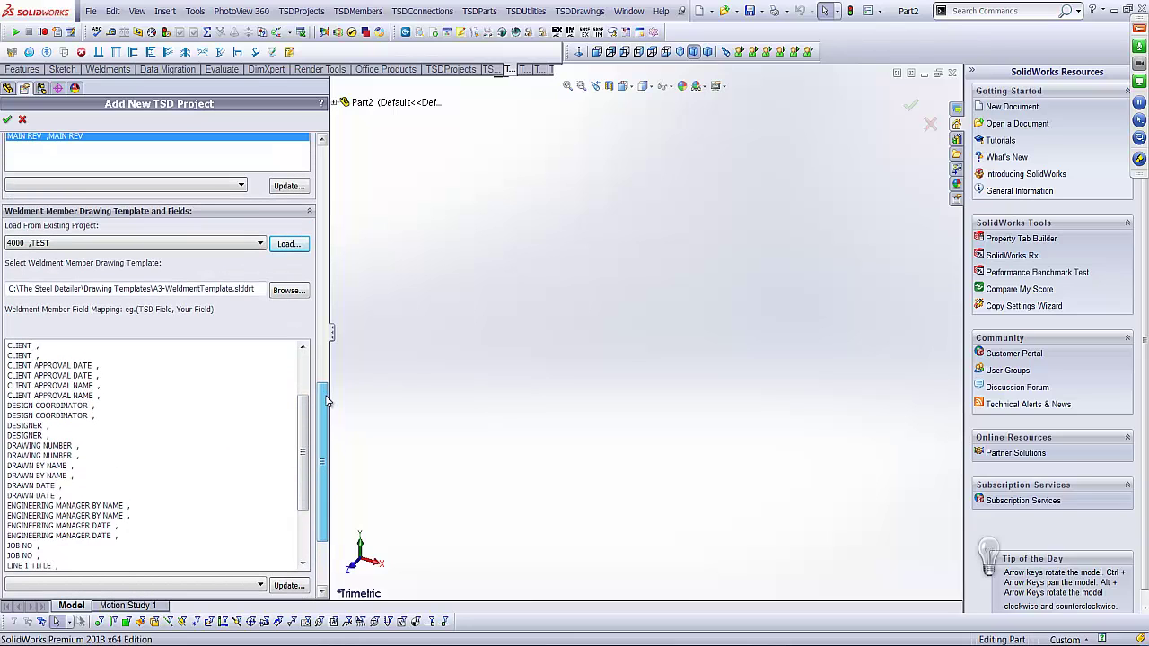
Load the weldment member drawing template and field mapping from existing project 9999, TUTORIAL PROJECT
click(239, 244)
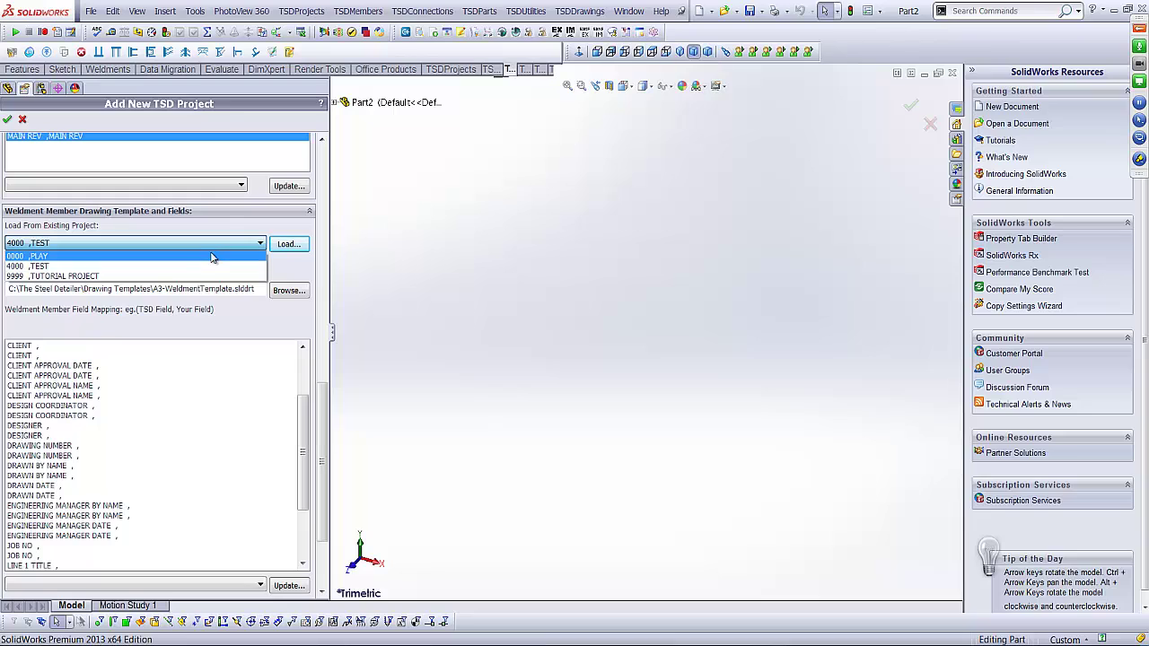
click(187, 276)
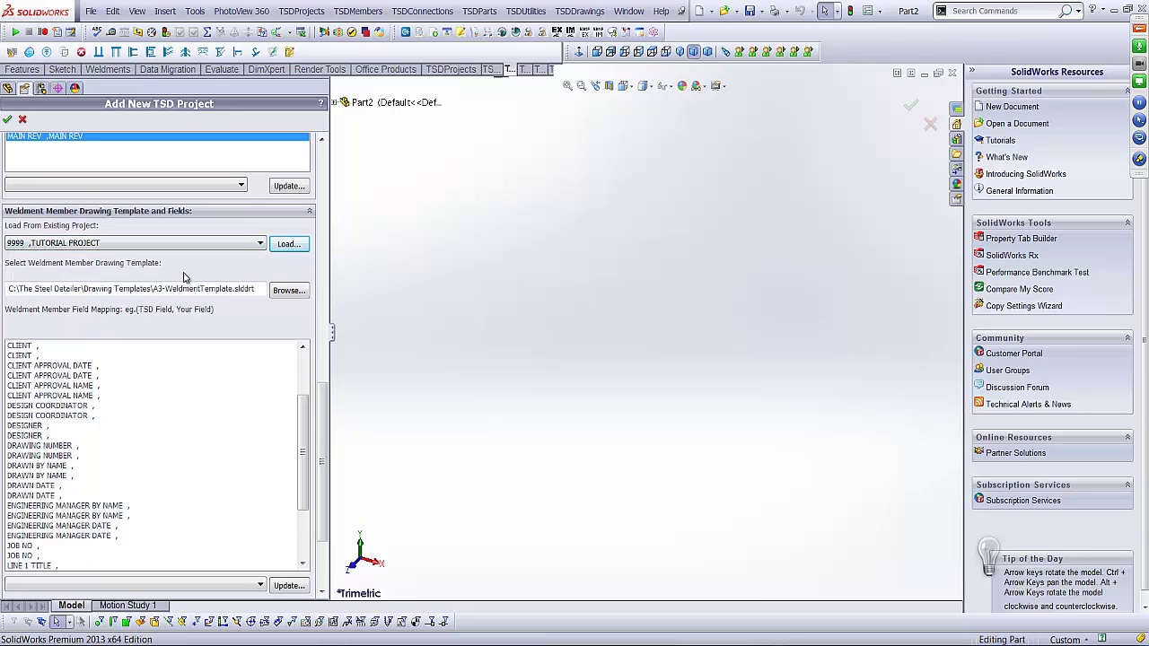
click(288, 245)
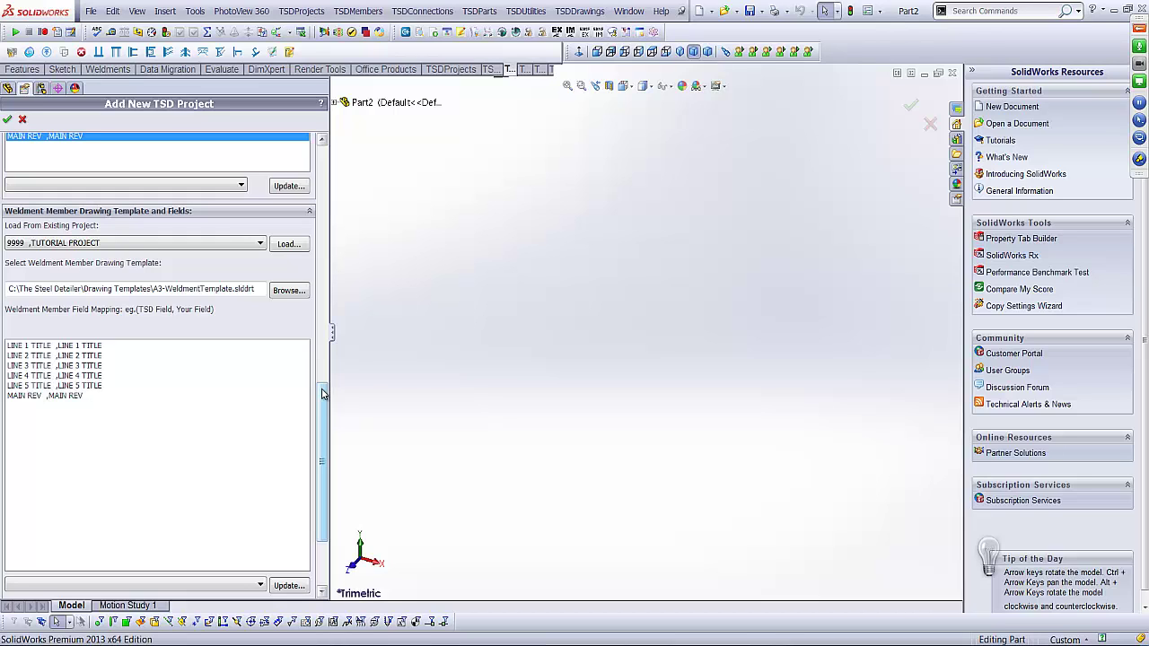
Load the steel section drawing template and field mapping from existing project 9999, TUTORIAL PROJECT
drag(323, 394, 325, 467)
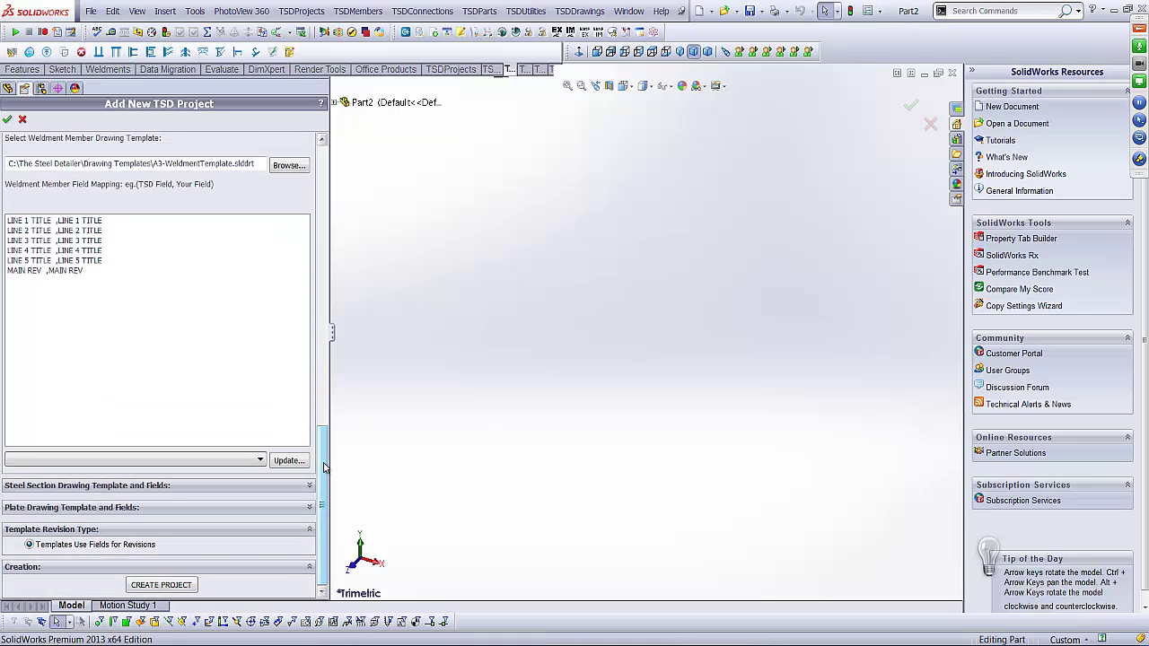
click(309, 485)
scroll(321, 508, down, 3)
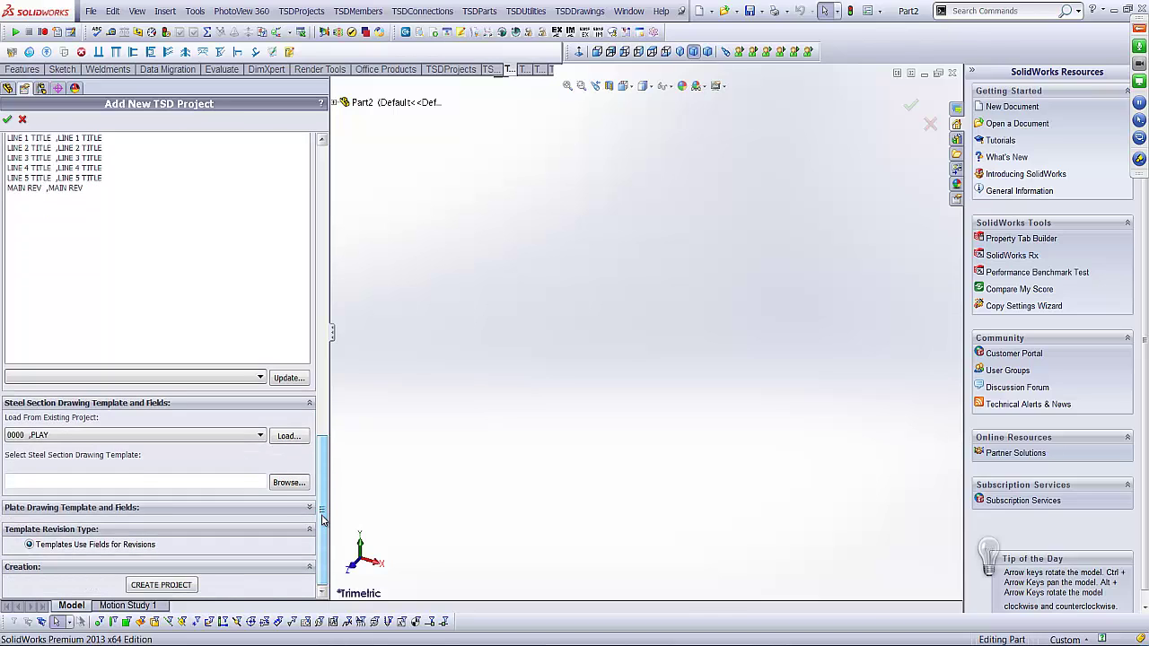
click(260, 438)
click(152, 467)
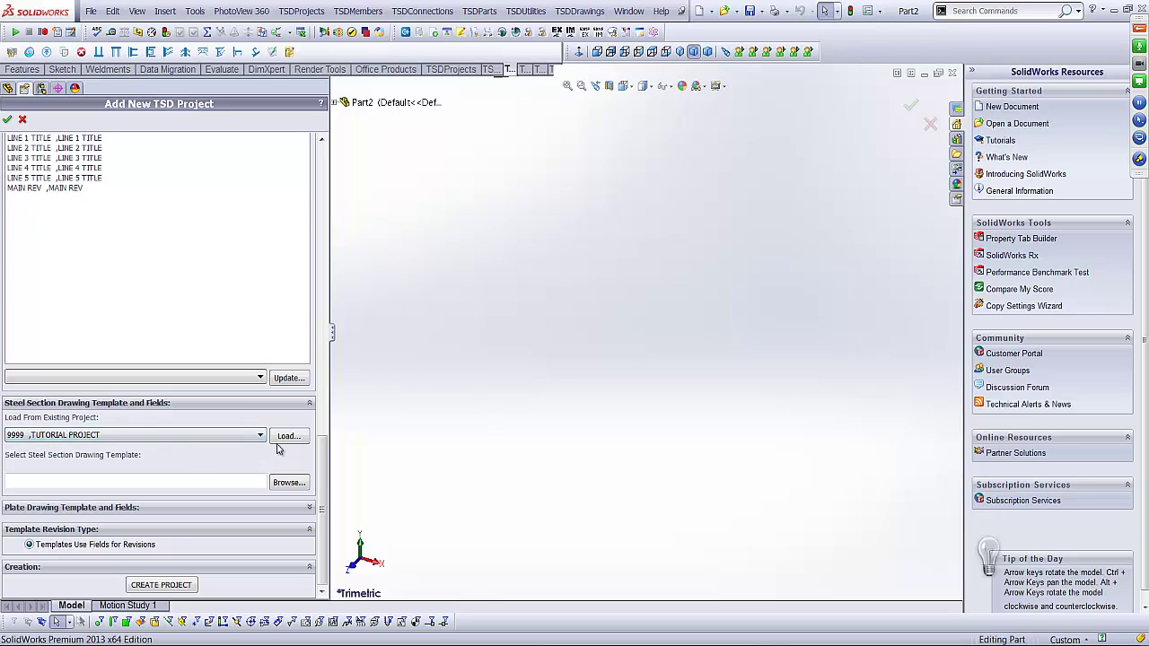
click(288, 435)
Load the plate drawing template and field mapping from existing project 9999, TUTORIAL PROJECT
drag(325, 430, 321, 524)
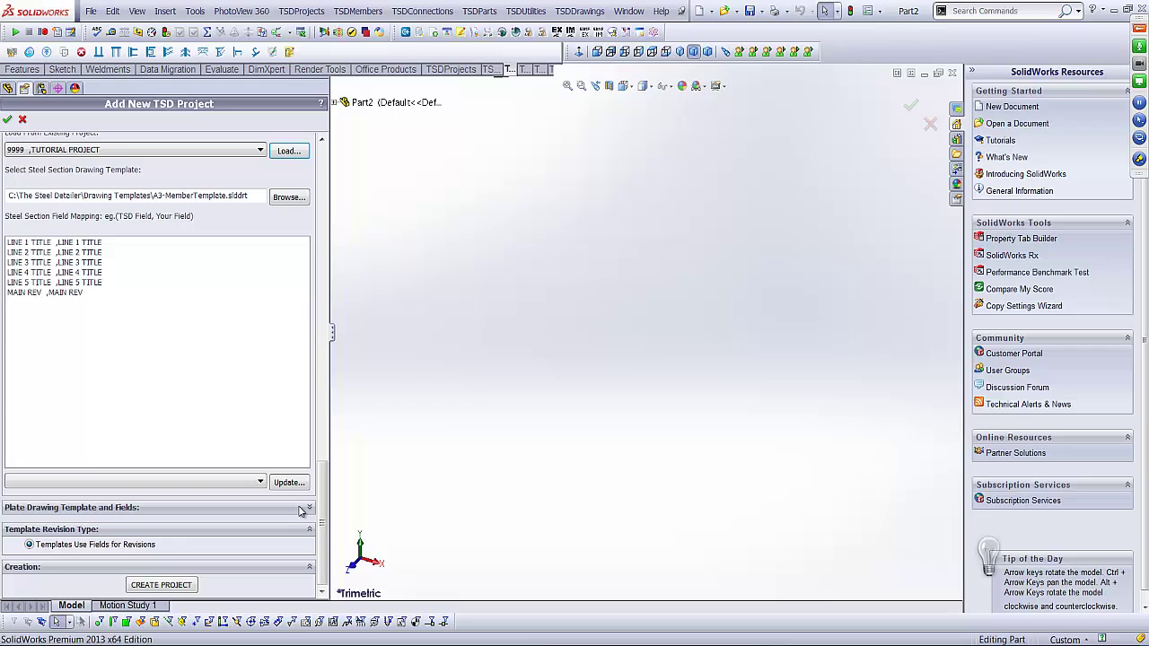
click(301, 508)
drag(323, 486, 324, 518)
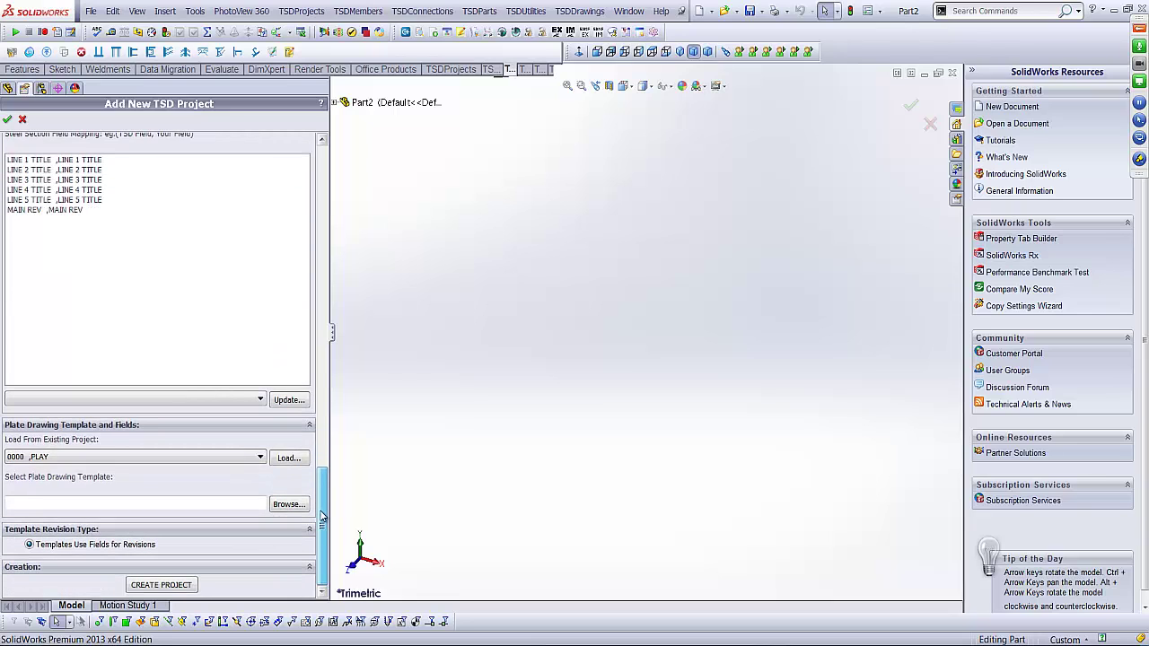
click(222, 457)
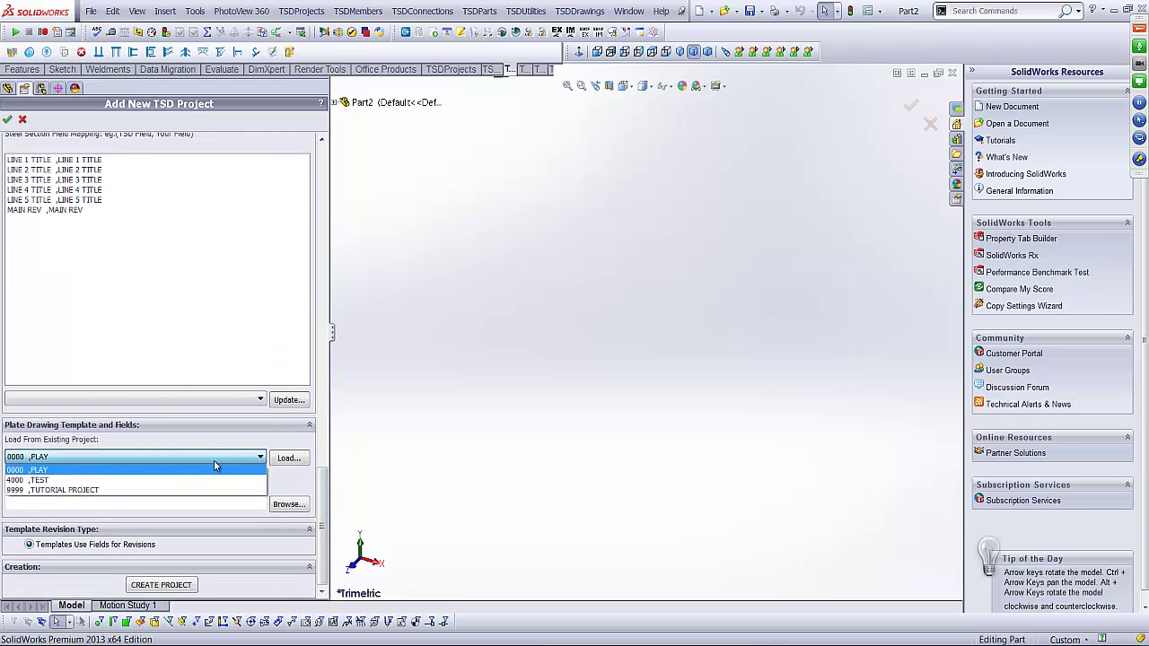
click(153, 490)
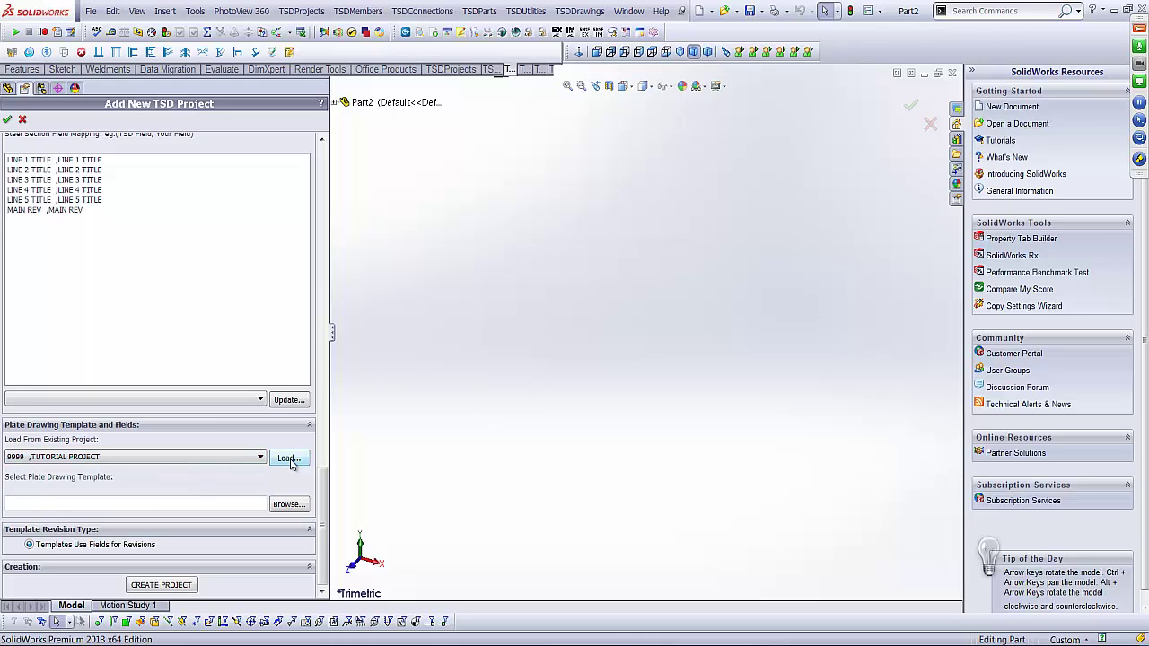
click(289, 459)
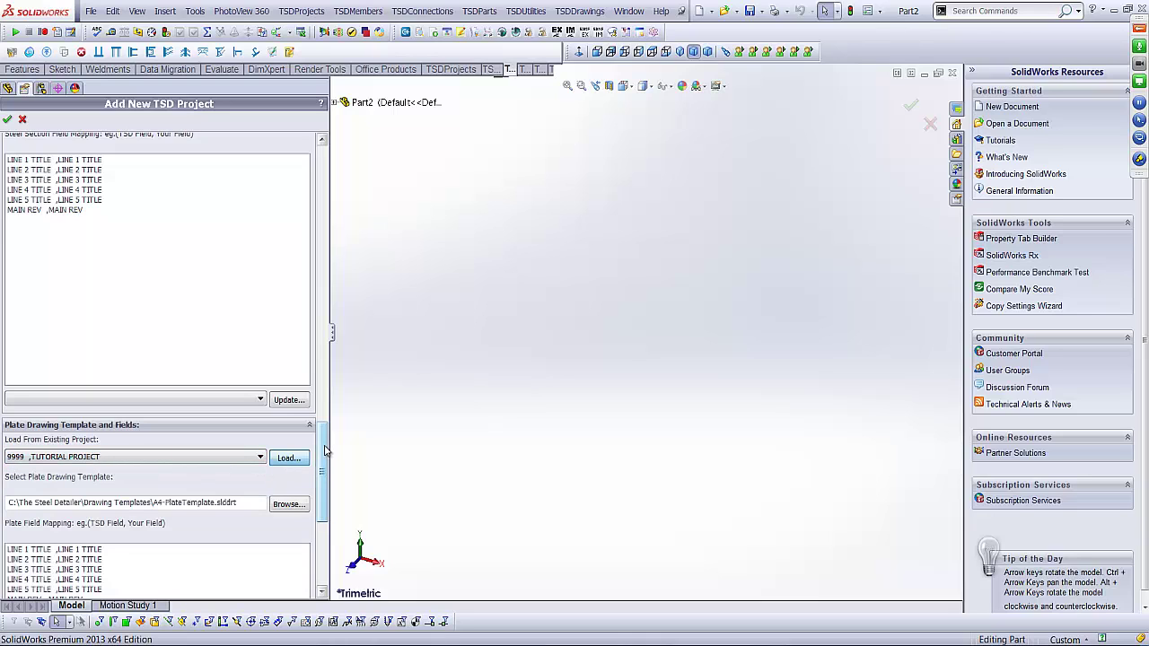
drag(327, 451, 327, 511)
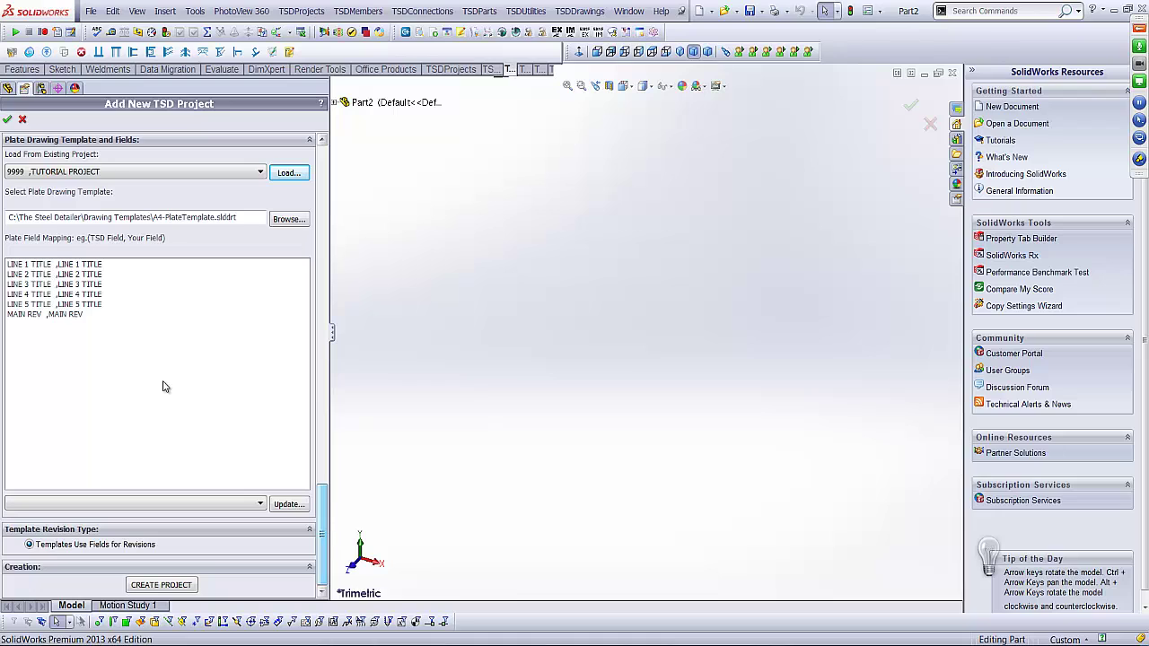
Examine the template fields available for the plate drawing's MAIN REV mapping
click(78, 316)
click(88, 505)
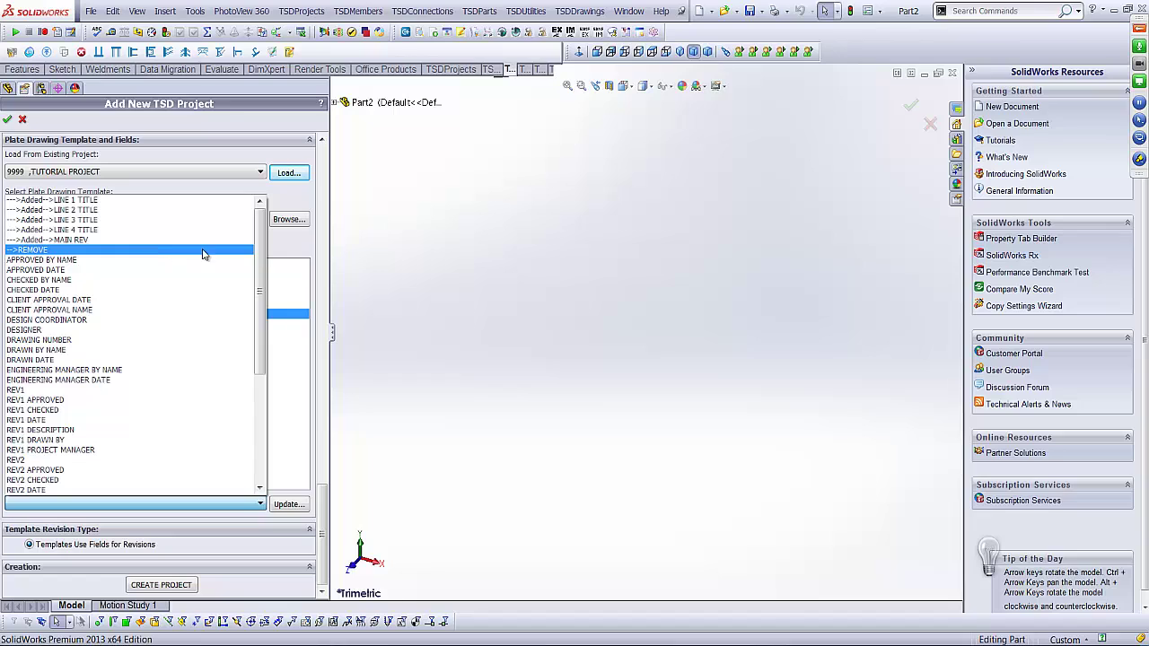
click(289, 251)
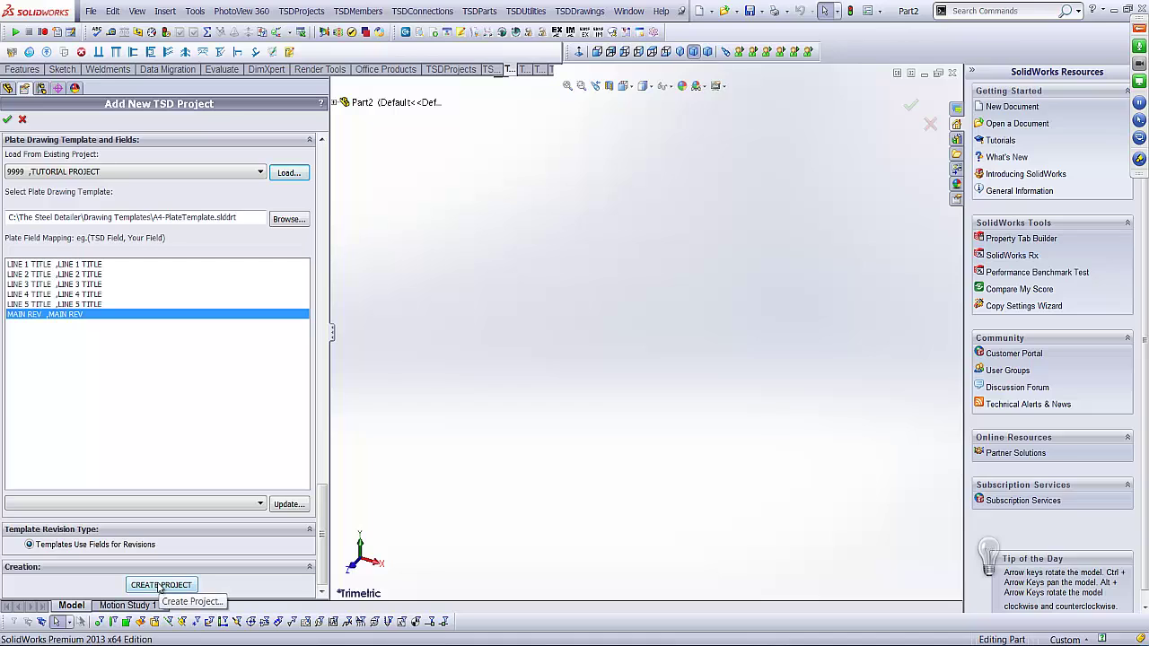
Create the new TSD project from the completed settings and close the open part document
click(161, 586)
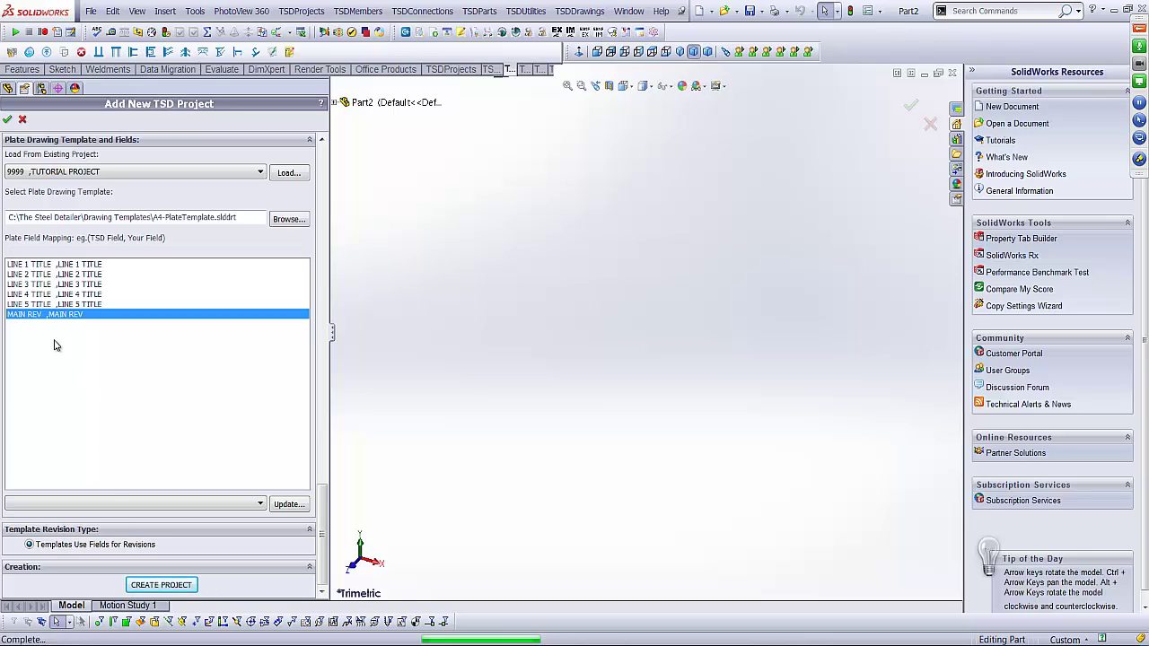
click(9, 121)
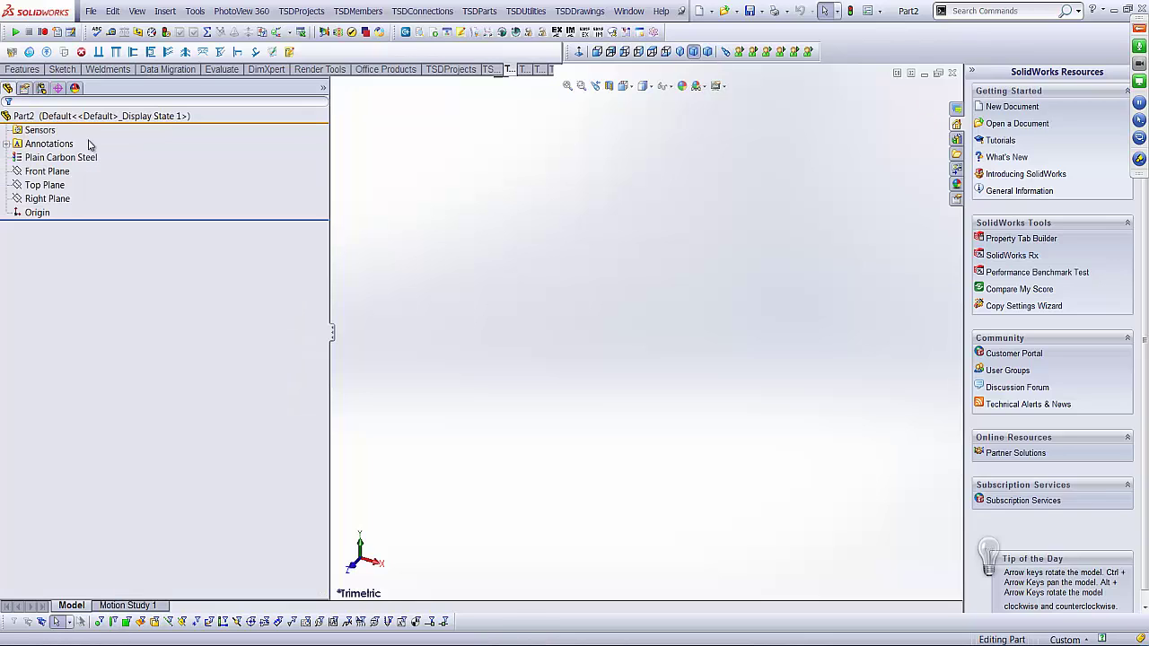
drag(329, 159, 177, 155)
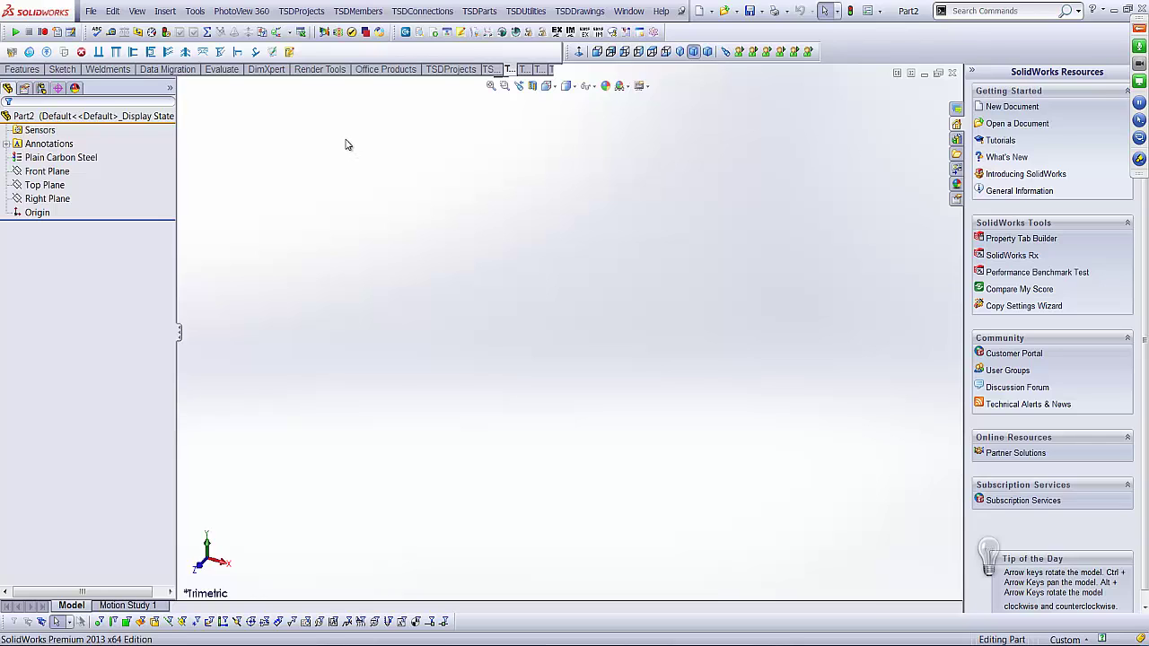
click(953, 73)
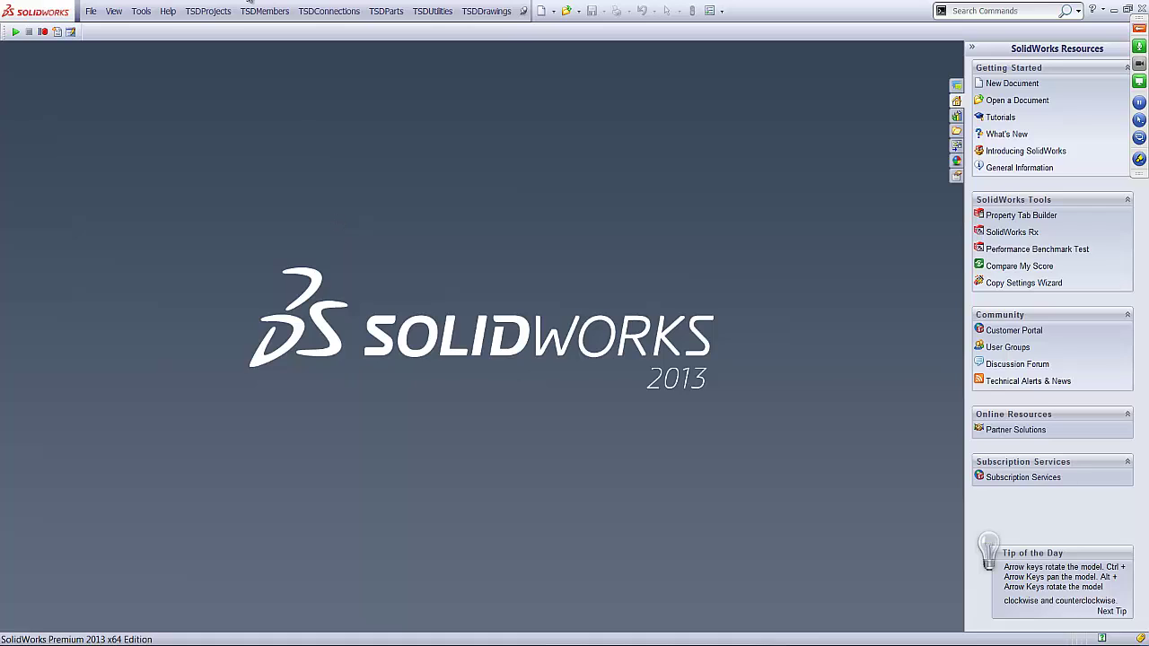
Open the TSD Project Manager and view the data of project 1000, PROJECT DESCRIPTION
click(224, 12)
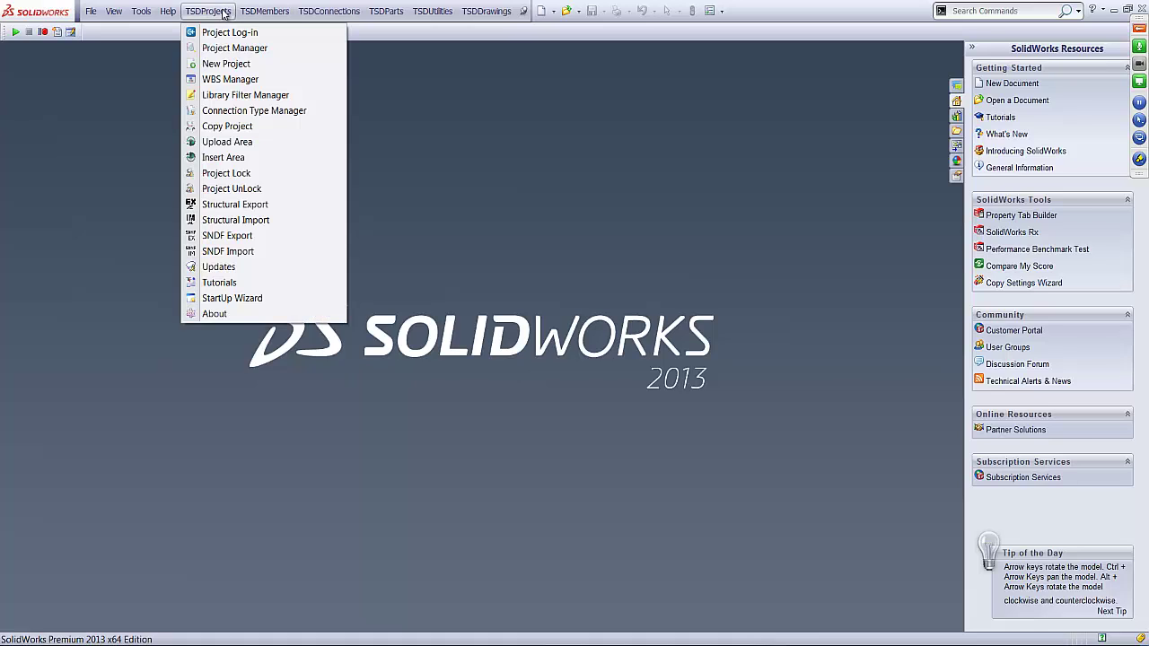
click(252, 50)
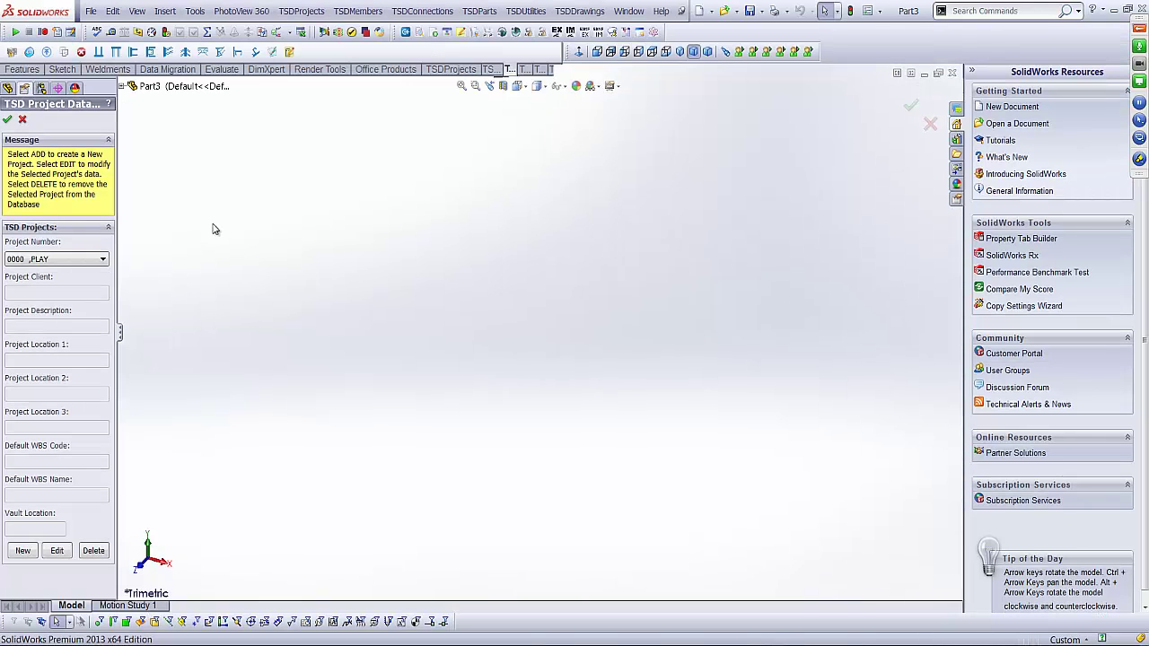
click(96, 261)
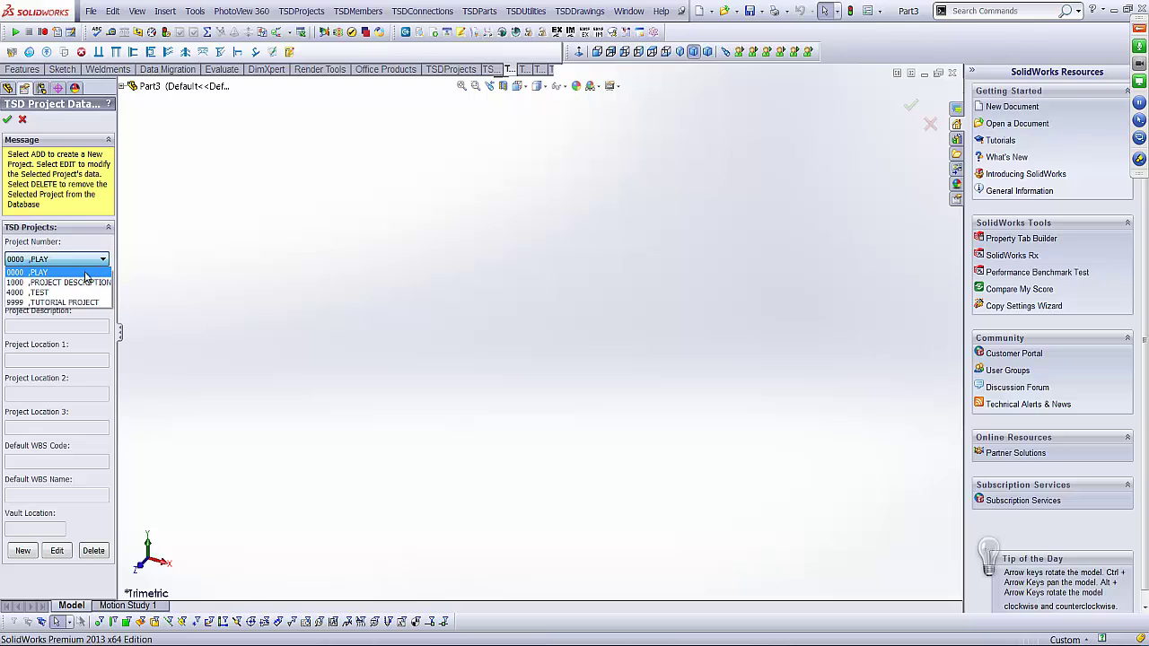
click(87, 282)
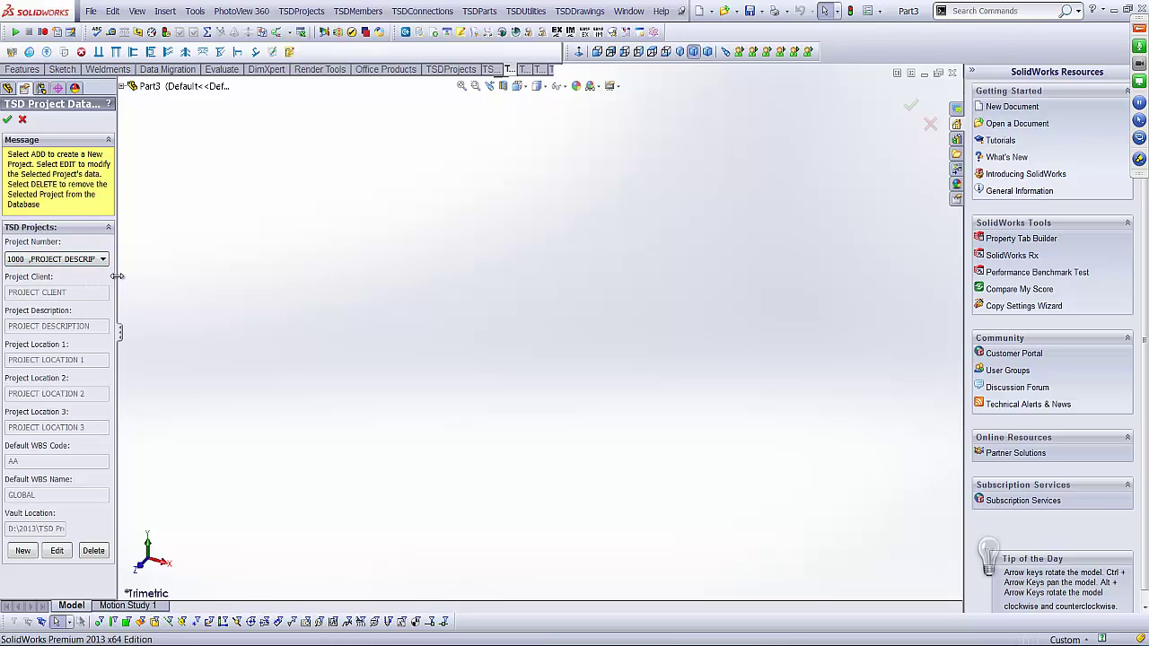
drag(117, 277, 174, 272)
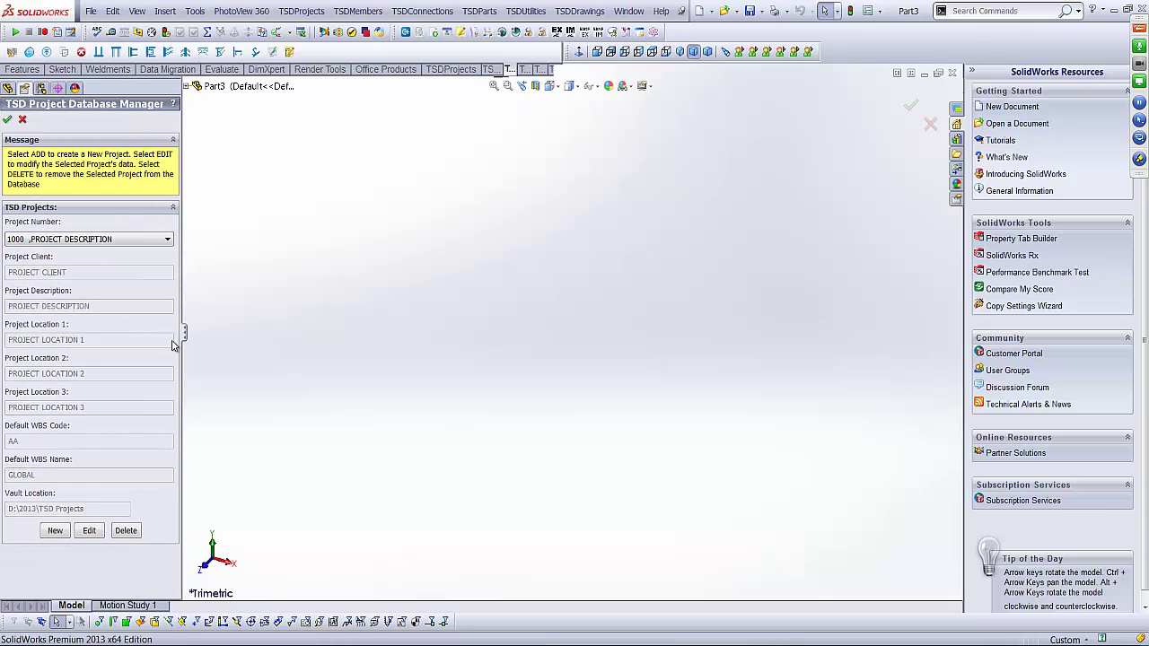
Open project 1000's data for editing, review the fields and leave the manager without saving
click(90, 530)
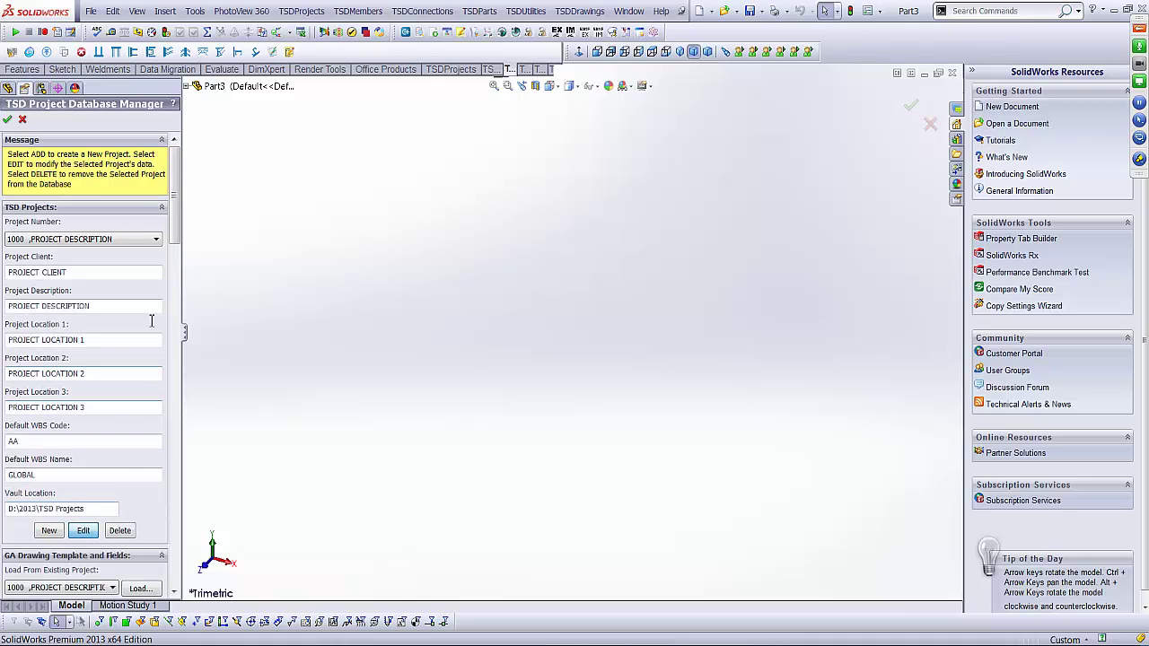
mouse_move(177, 233)
mouse_down()
mouse_move(176, 585)
mouse_move(176, 220)
mouse_up()
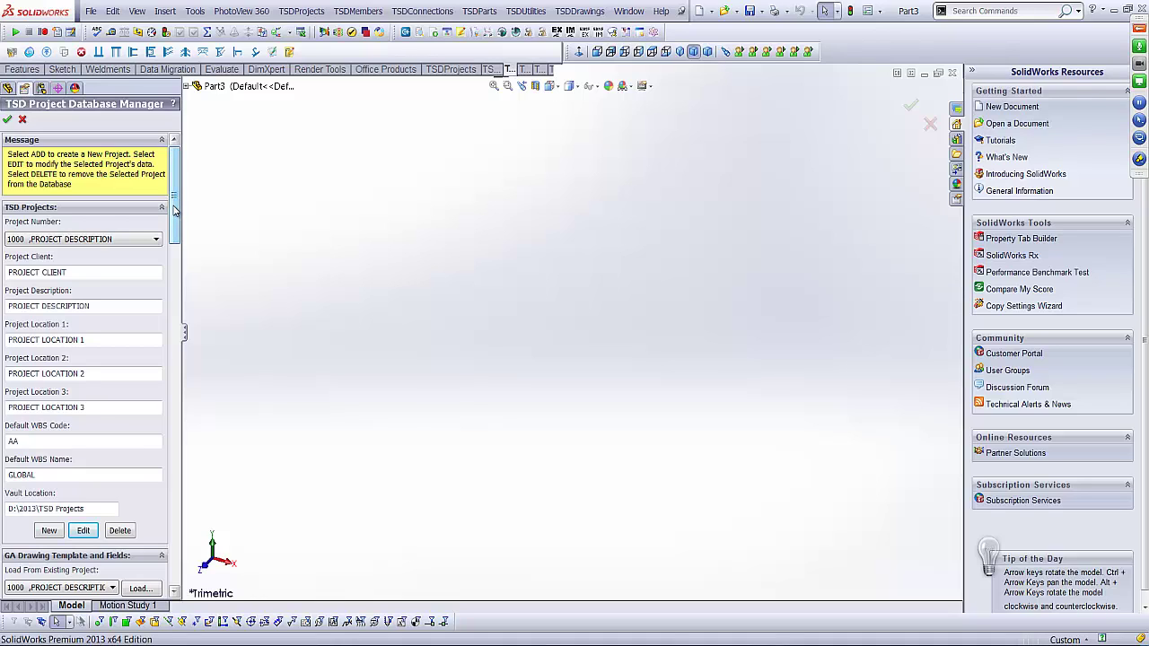
click(24, 121)
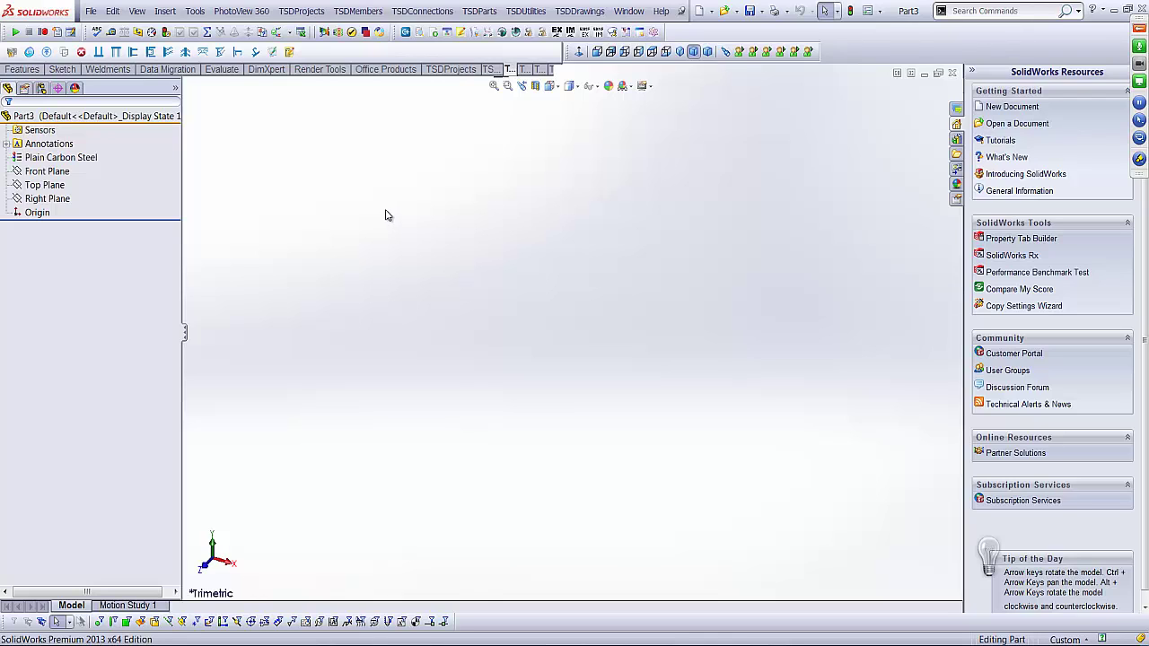
Switch to Windows Live Photo Gallery and examine the assembly hierarchy in TSD Modelling Chart.jpg
click(666, 645)
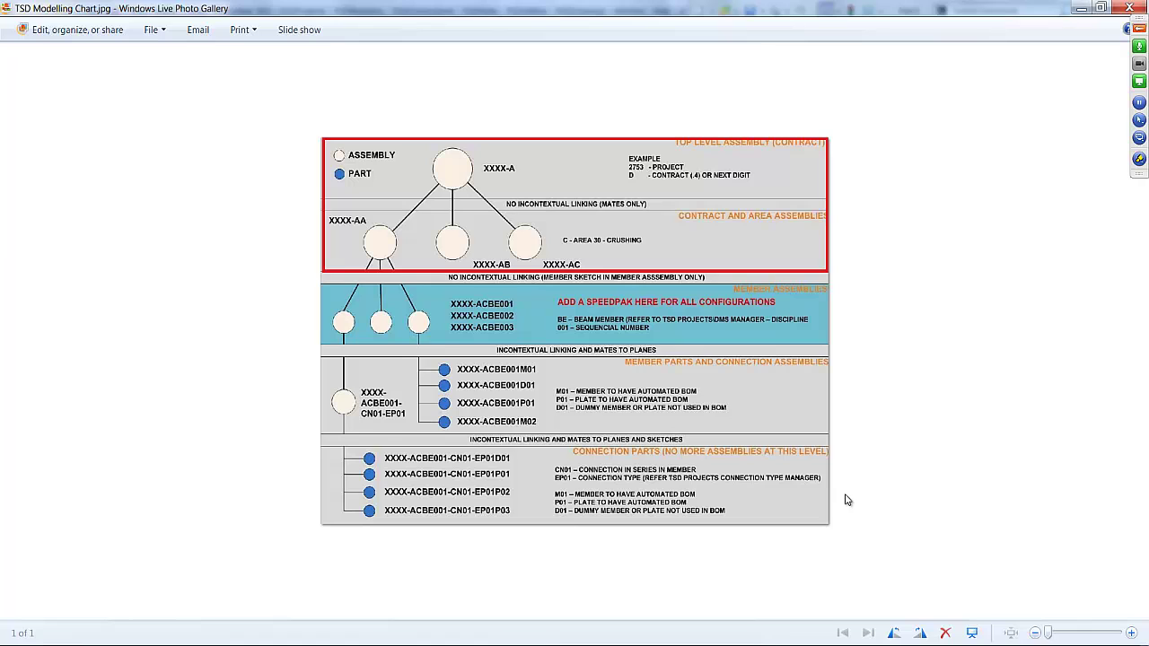
scroll(846, 500, up, 1)
scroll(845, 500, up, 1)
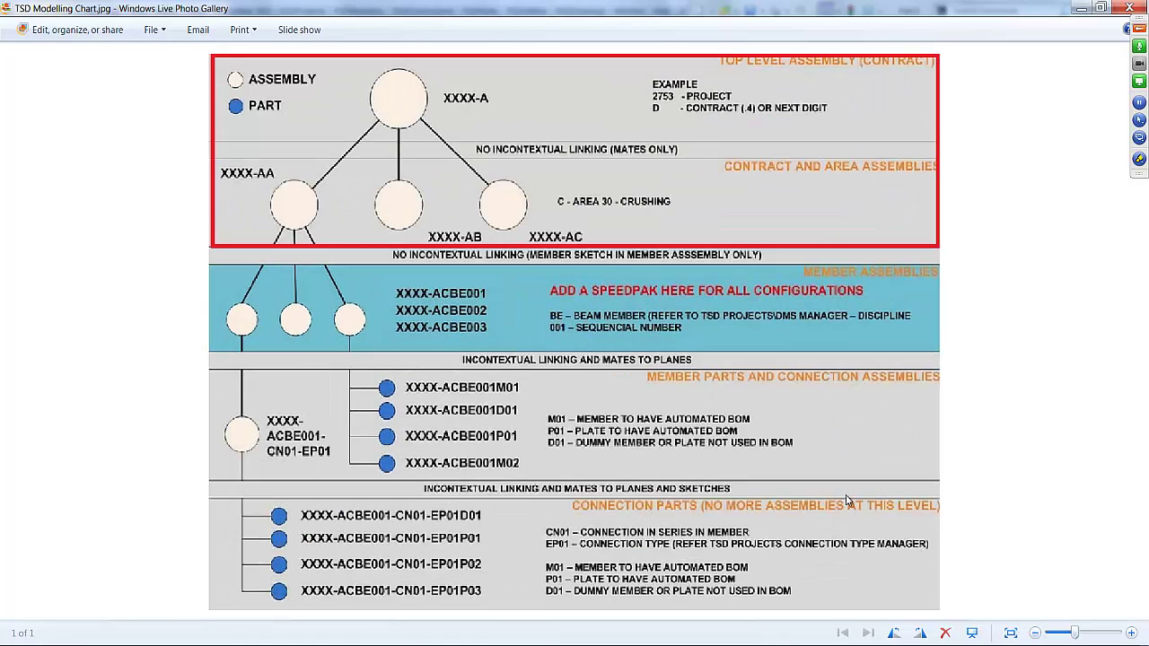
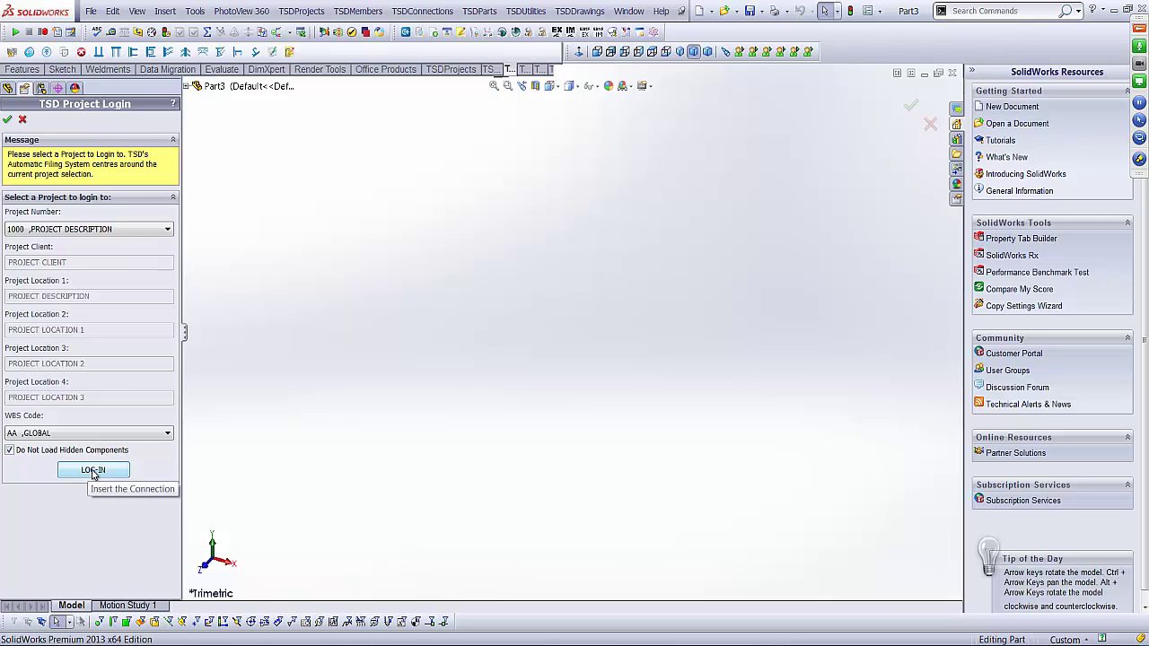
Log in to project 1000 with WBS code AA, GLOBAL, and close the 1000-AA and 1000 assemblies
click(93, 472)
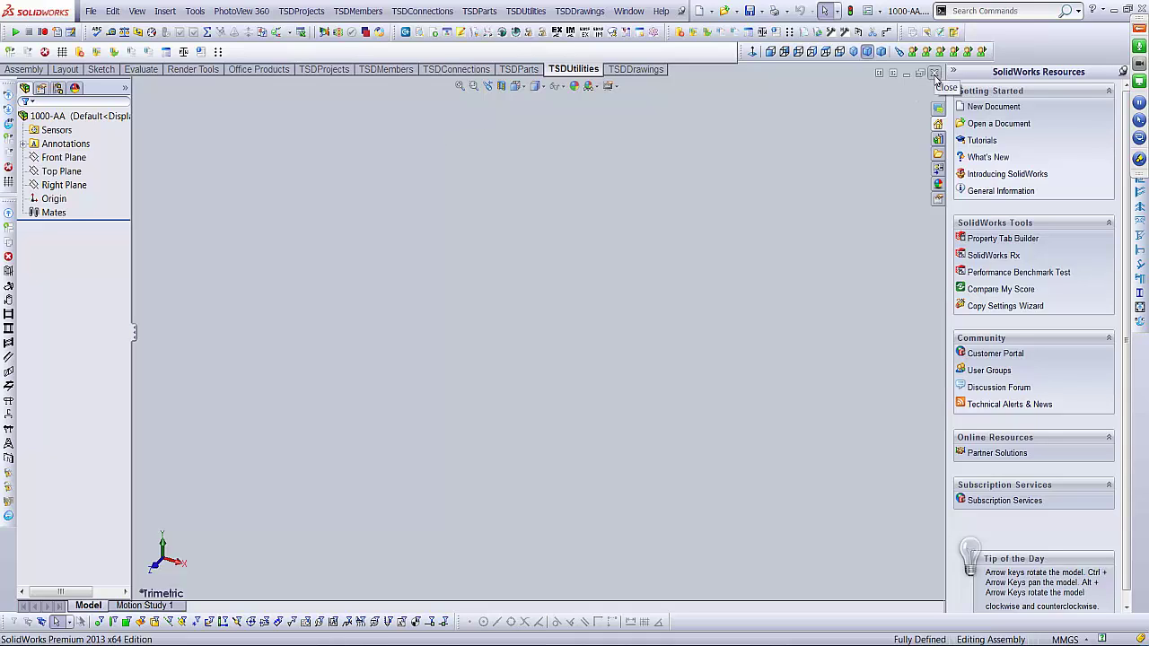
click(934, 75)
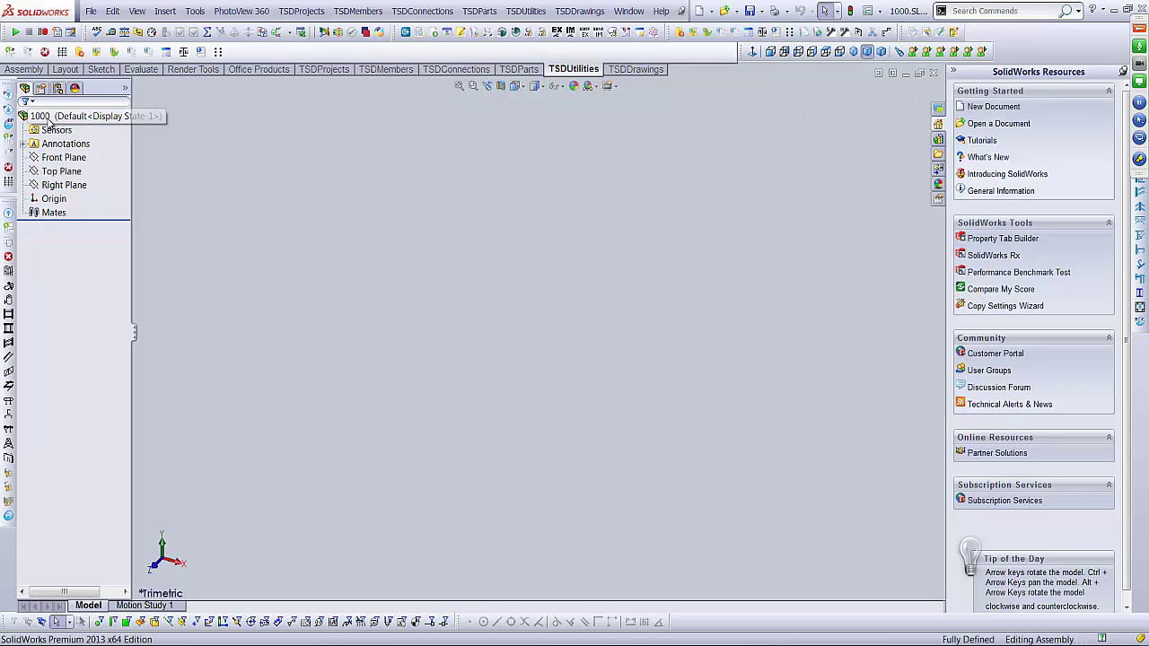
click(935, 72)
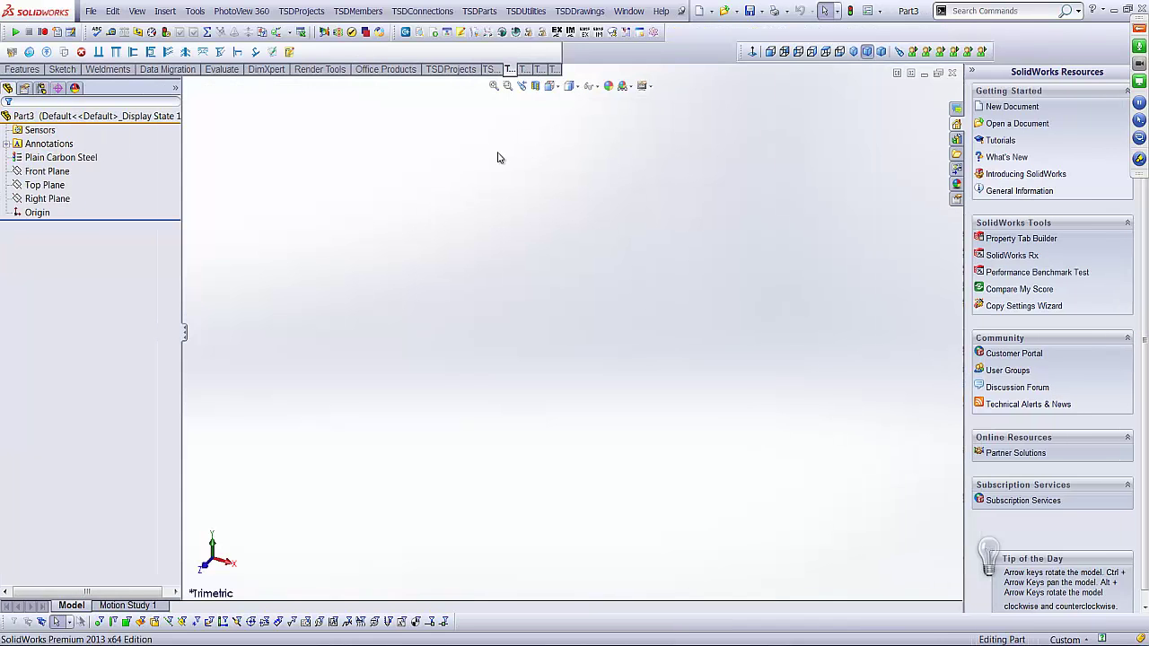
In Windows Explorer, examine the project folder D:\2013\TSD Projects\1000 and the drawing templates in its Templates subfolder
key(super+e)
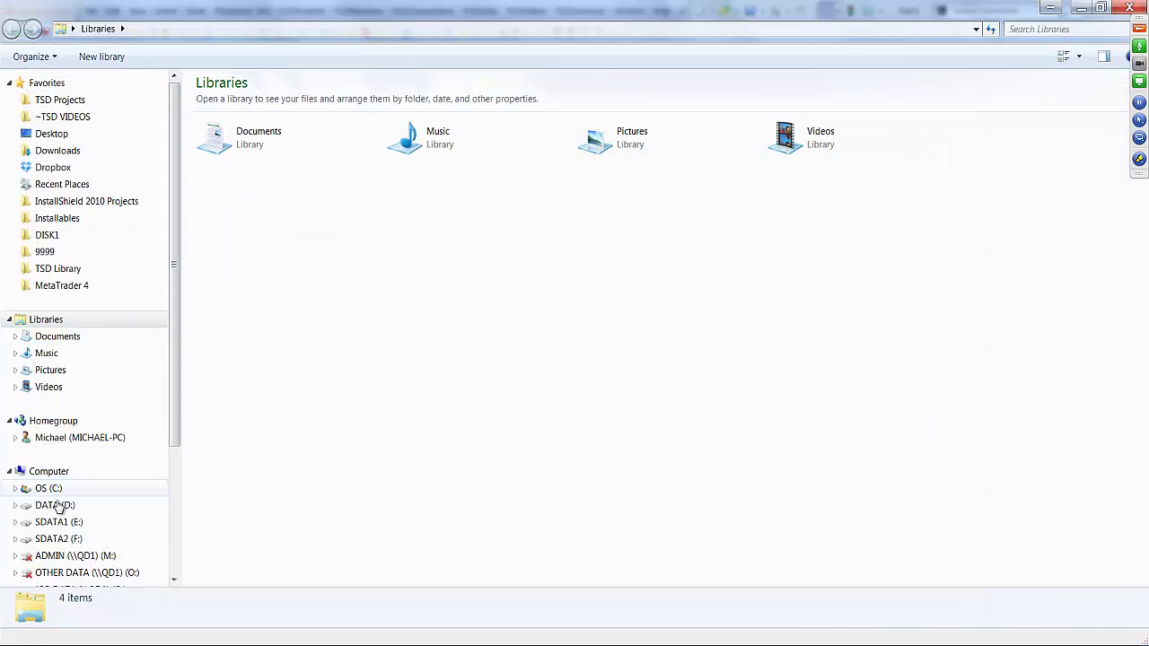
click(54, 505)
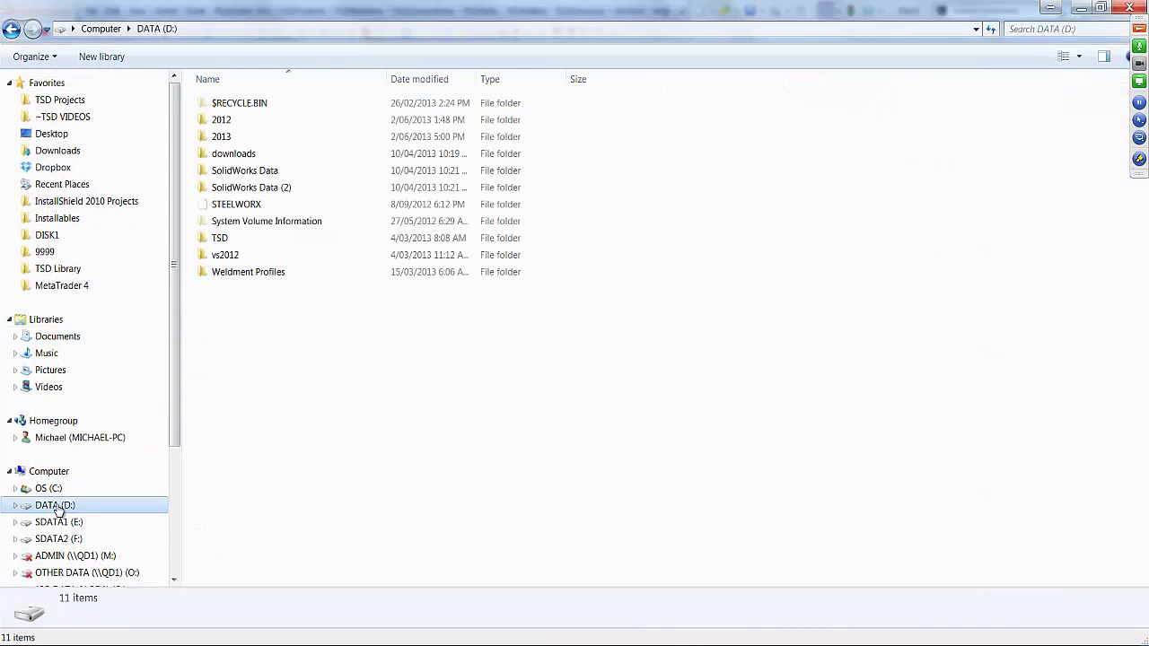
click(241, 140)
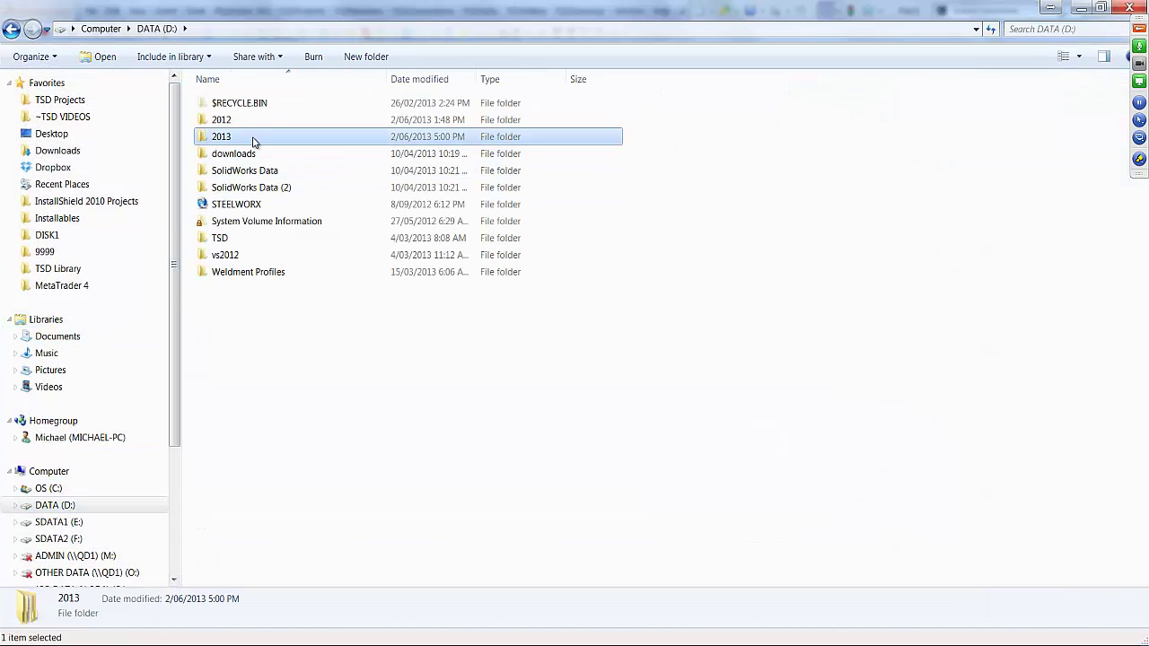
double_click(256, 141)
double_click(257, 120)
double_click(255, 127)
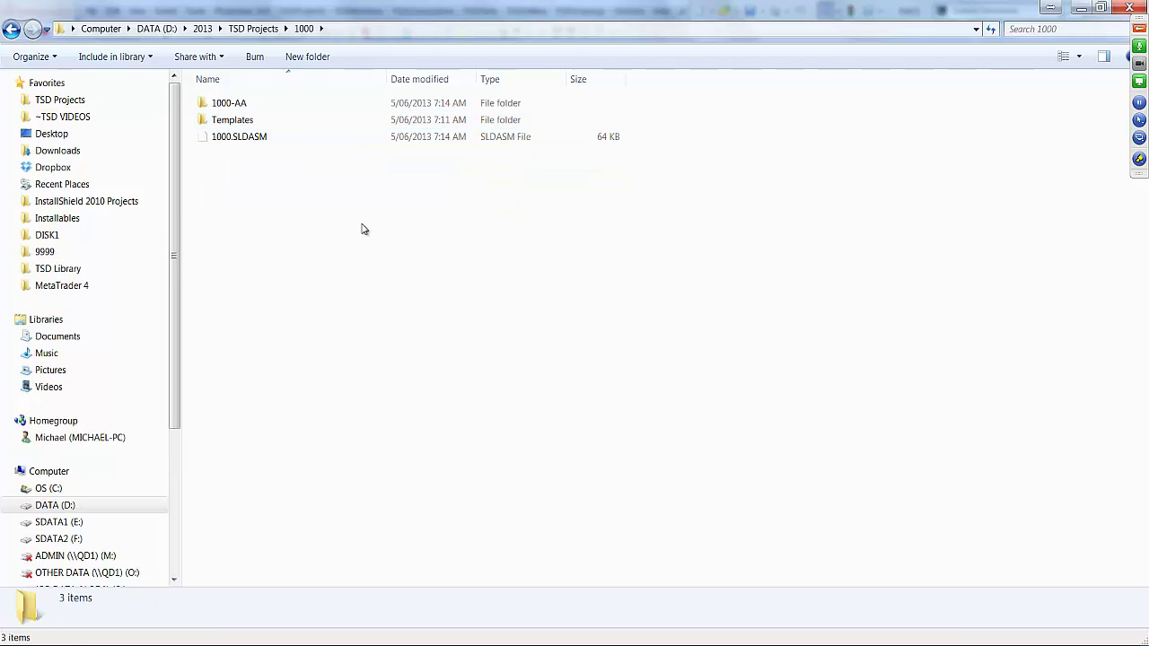
double_click(274, 129)
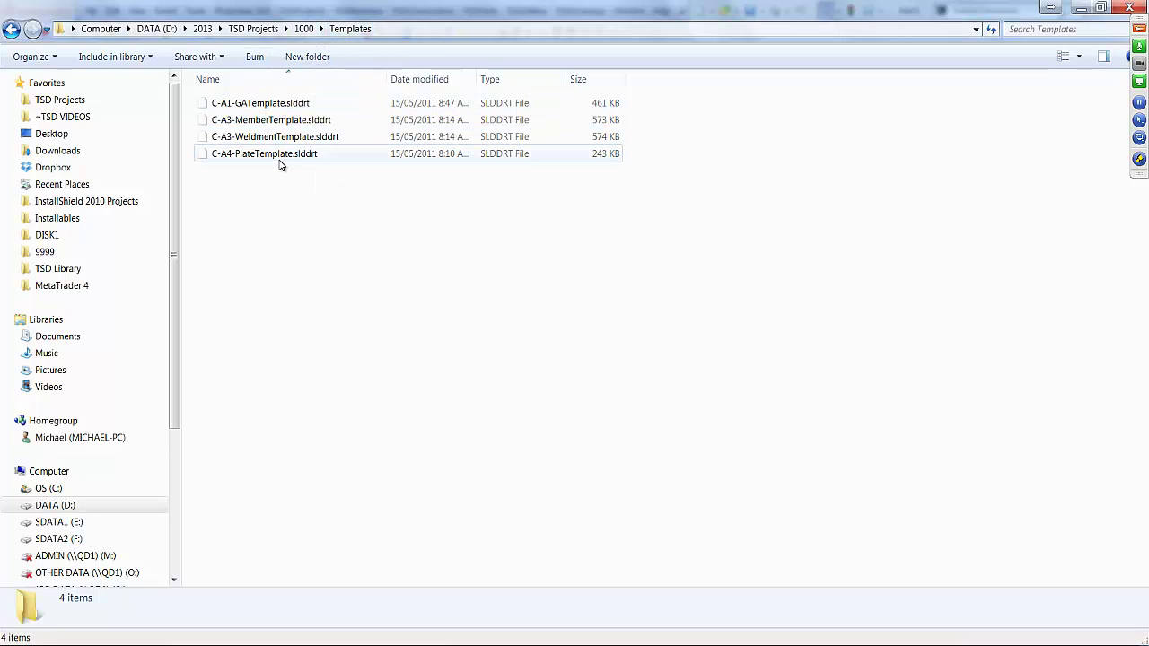
click(303, 29)
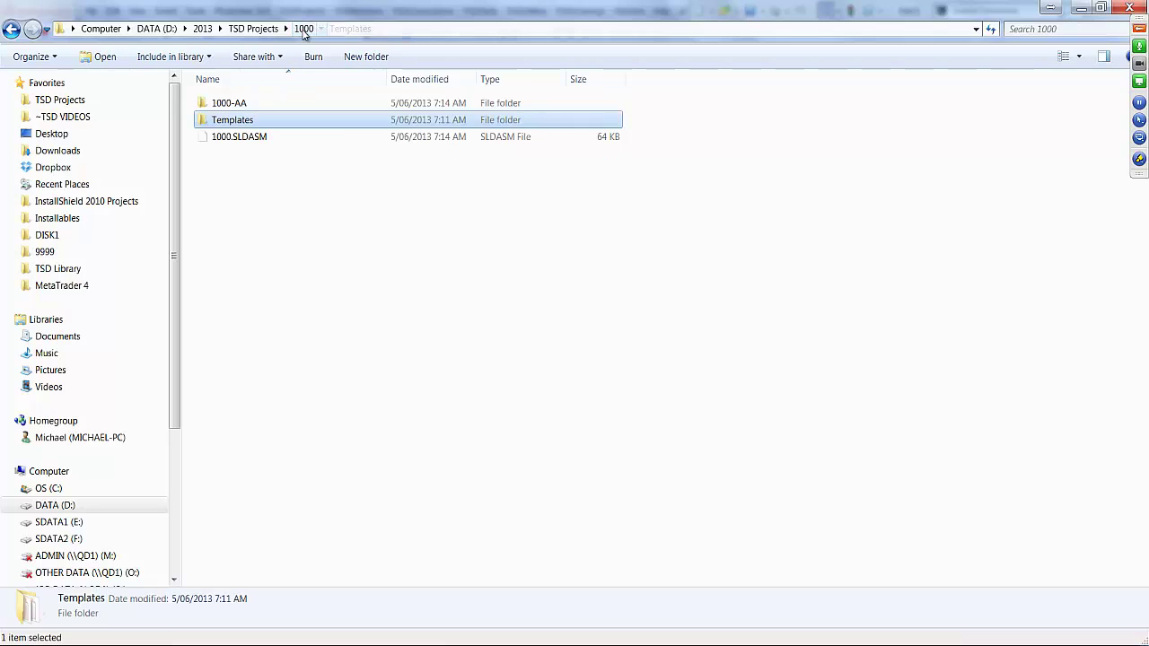
Examine the contents of project folder 1000 and the assembly file inside its 1000-AA subfolder
click(279, 137)
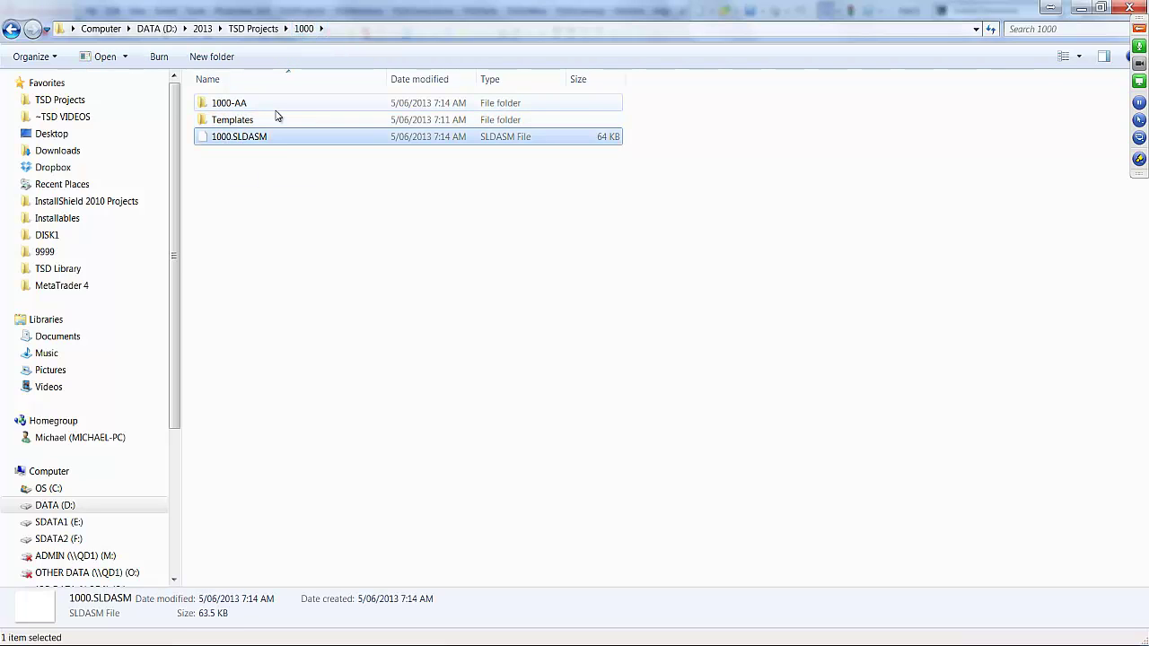
click(274, 107)
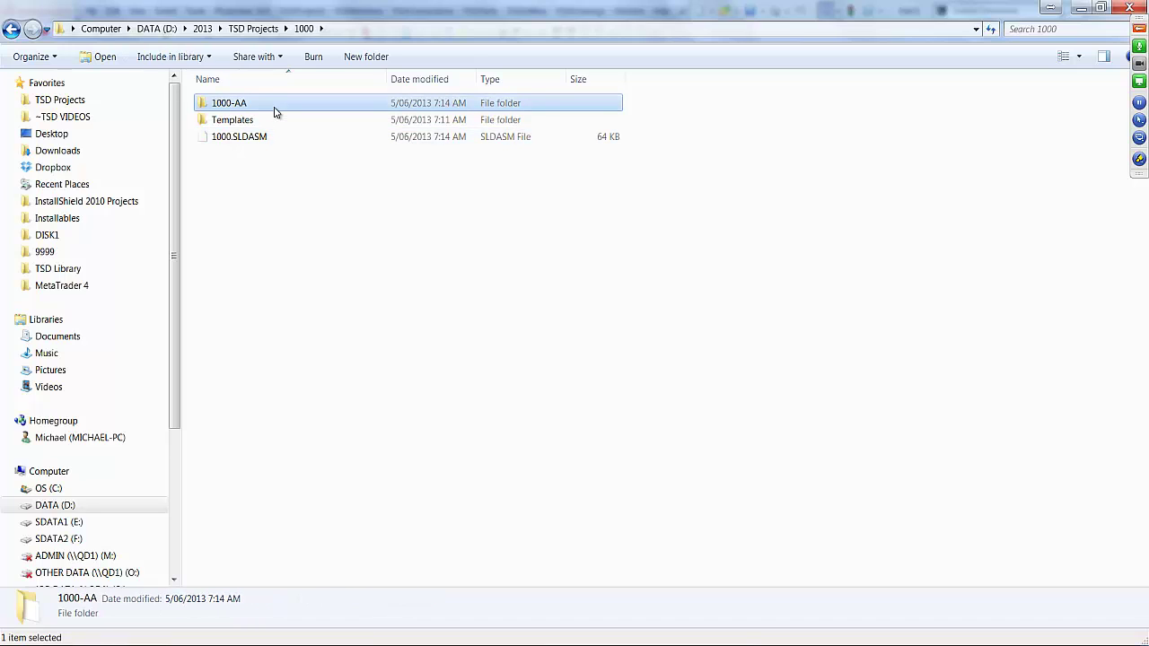
double_click(275, 109)
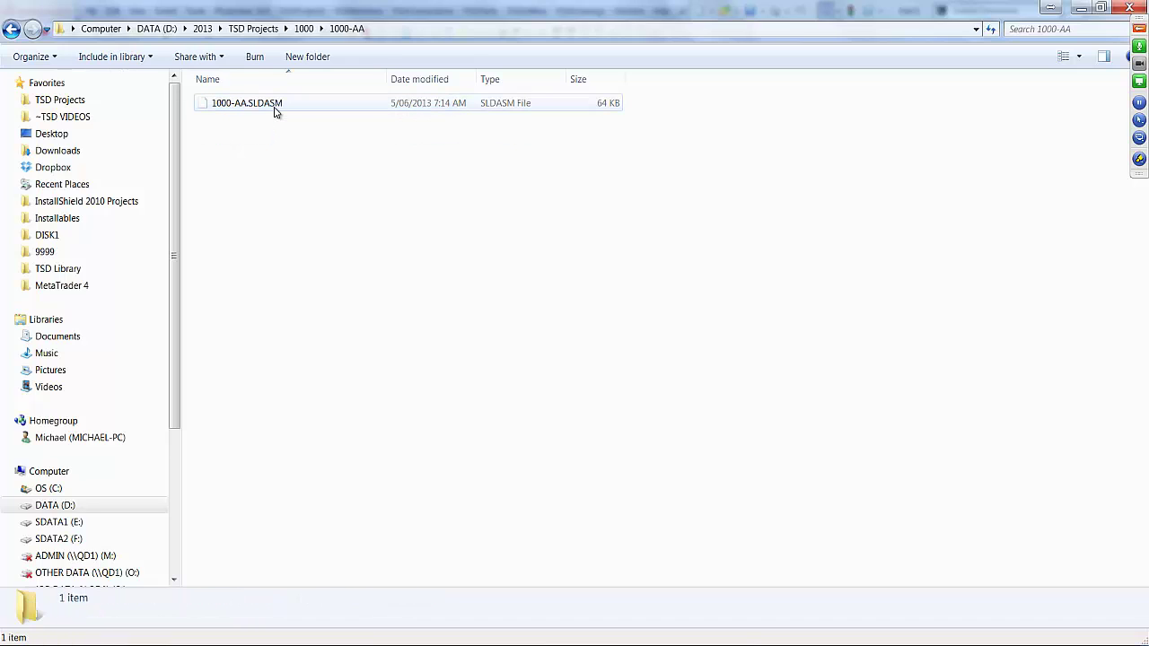
click(285, 106)
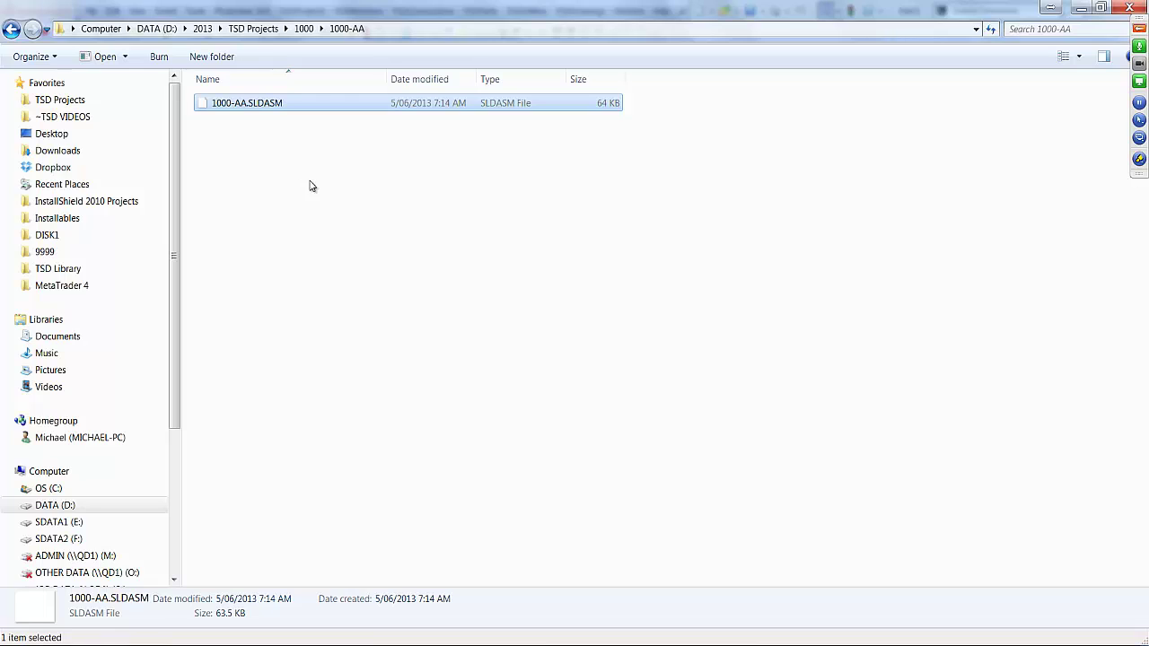
Switch back to SolidWorks and add WBS code AB, PRIMARY CRUSHING, to project 1000 in the WBS Manager
click(1088, 8)
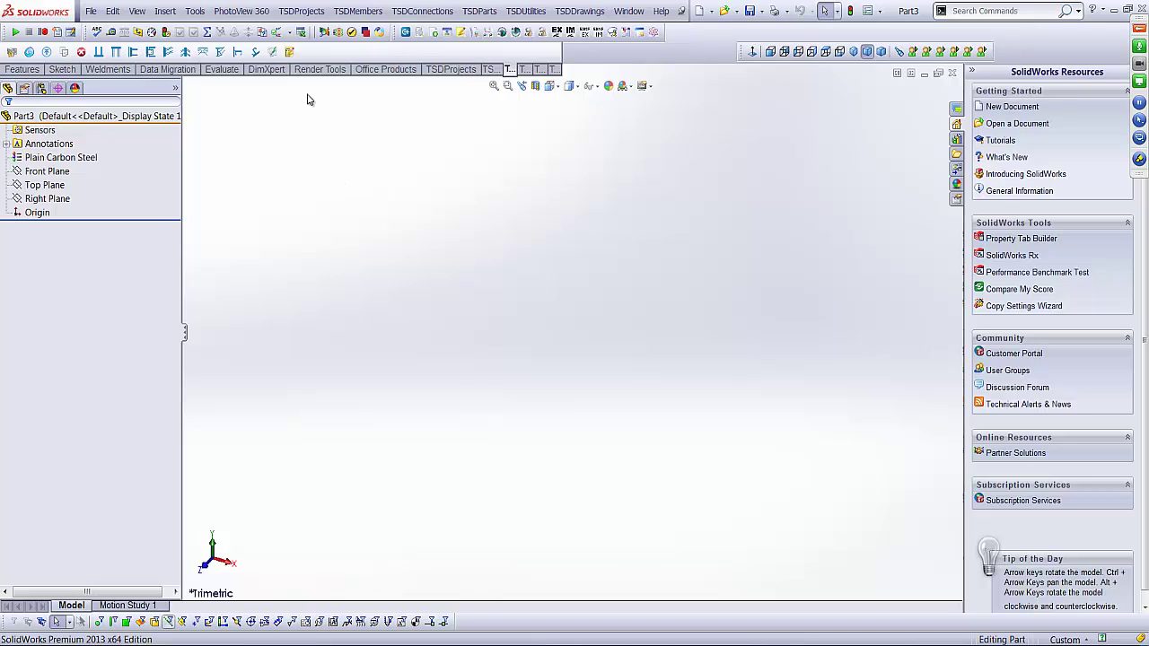
click(313, 14)
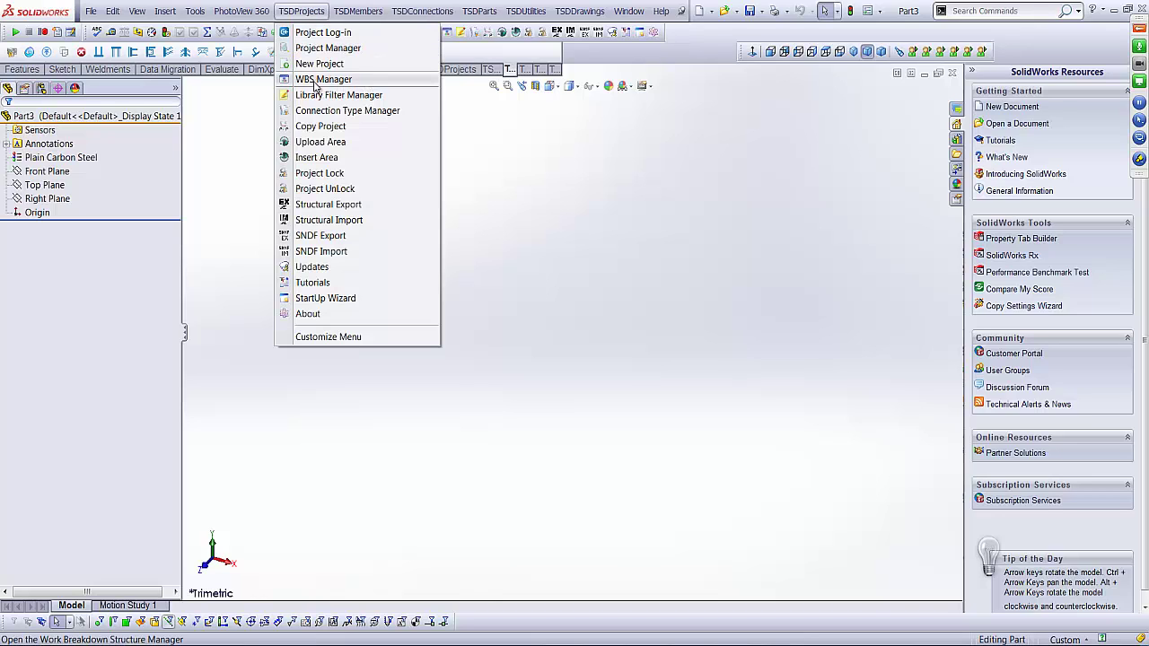
click(392, 81)
click(106, 249)
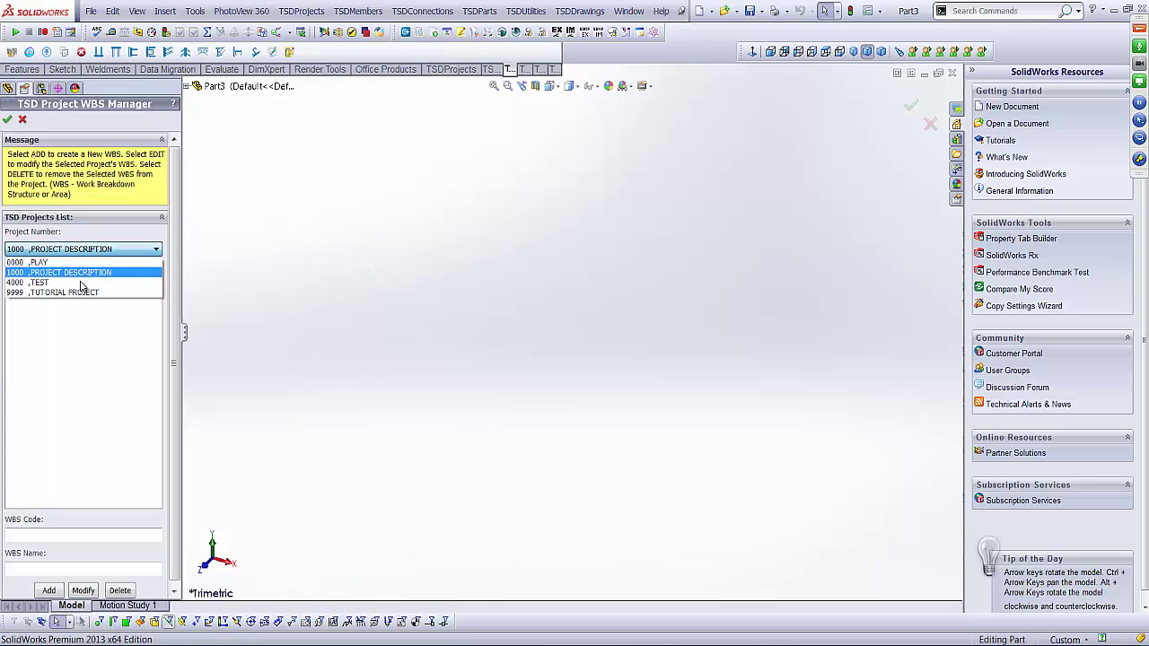
click(79, 272)
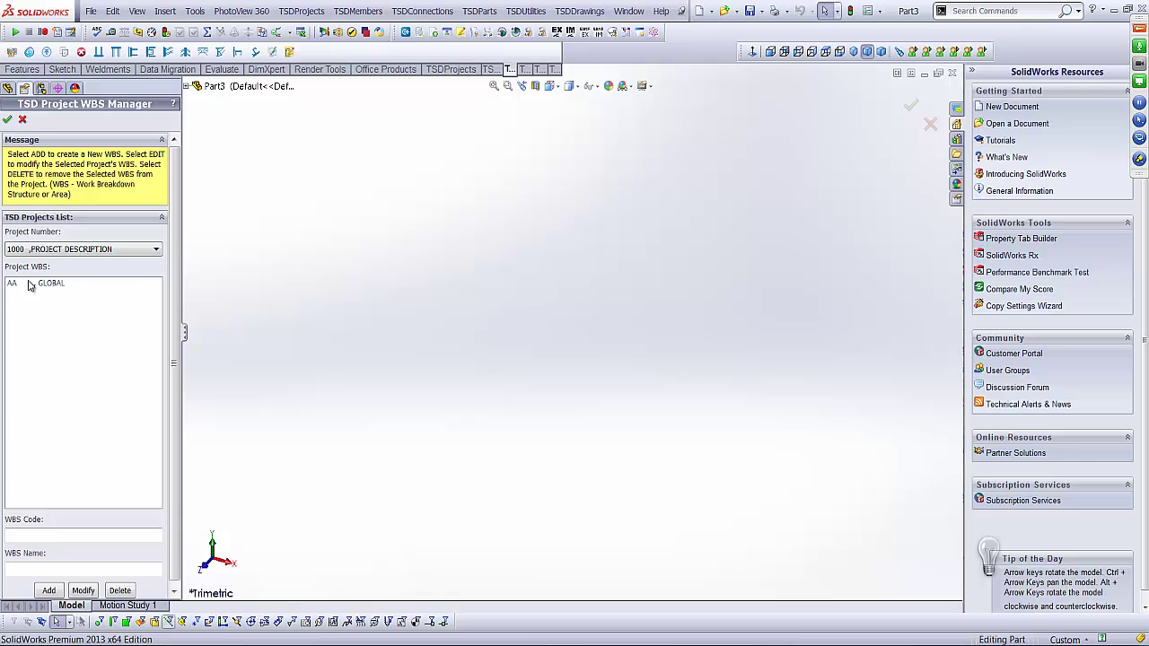
click(59, 536)
text(A)
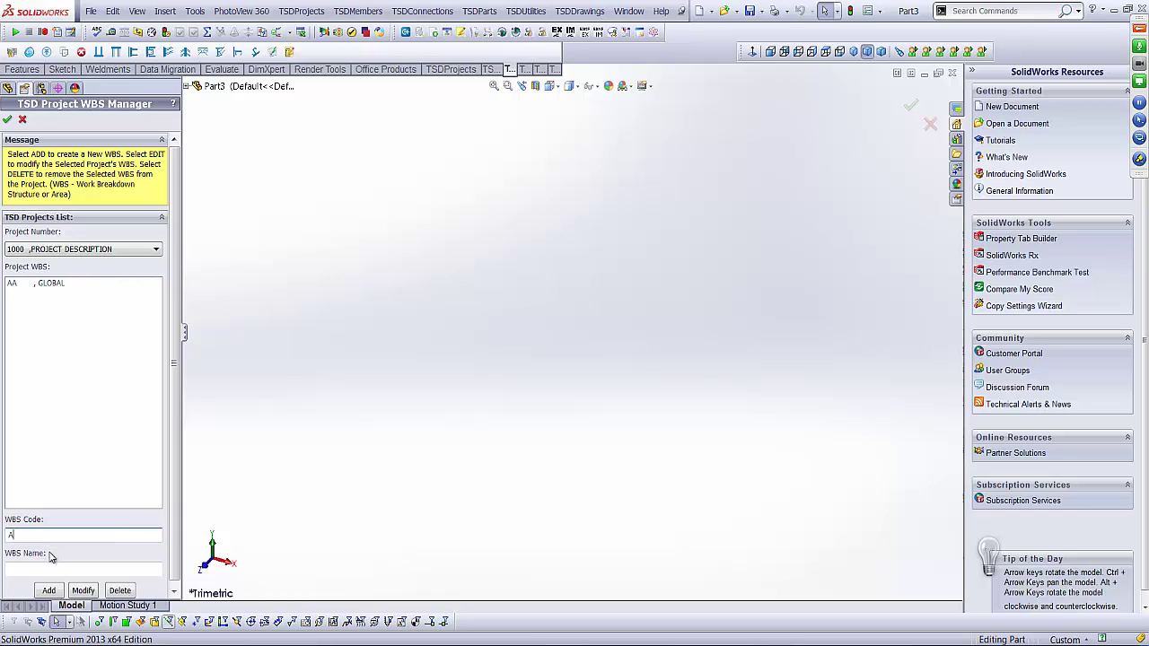
text(B)
click(34, 571)
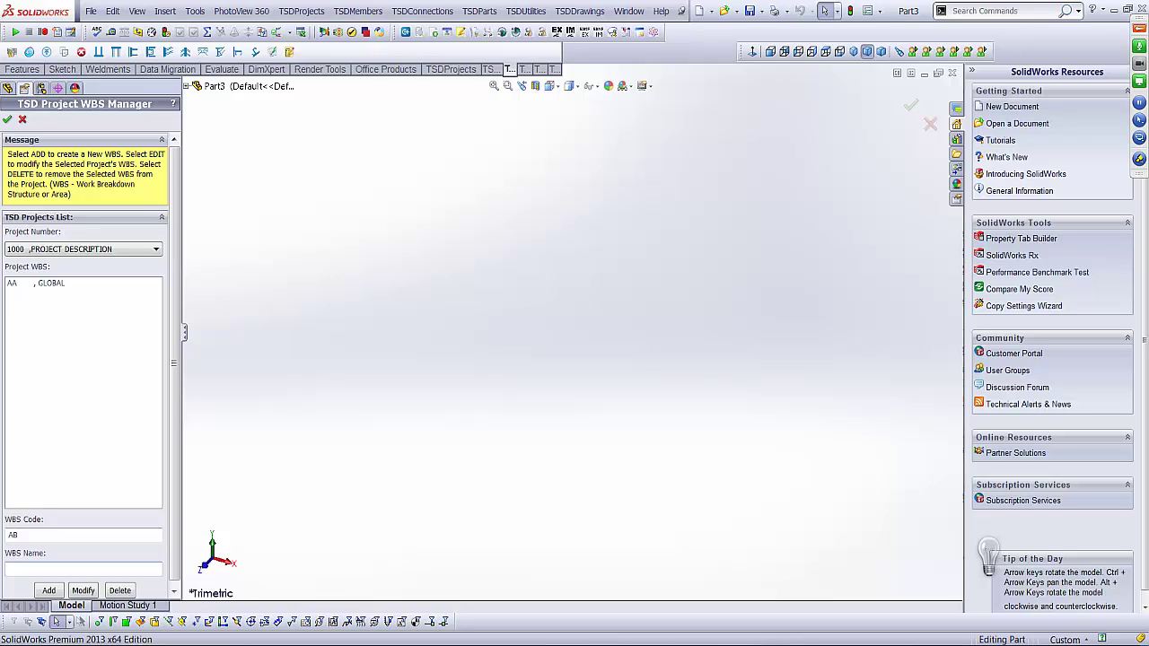
text(PRIMARY CRUSHING)
click(49, 591)
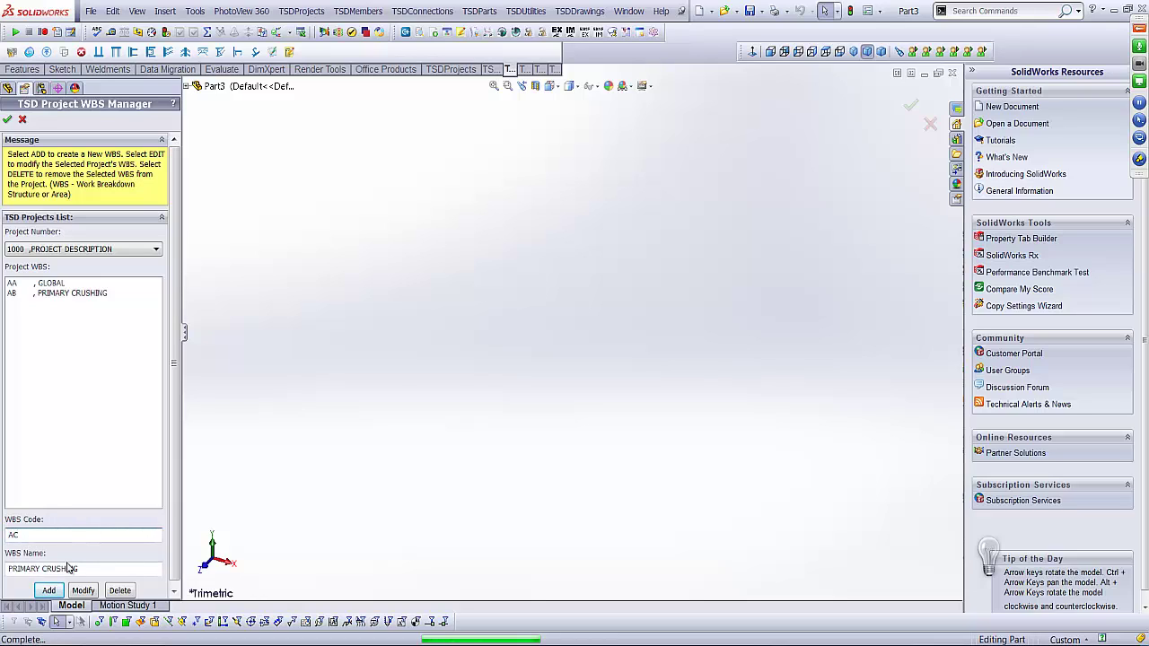
Add WBS code AC with the name PRIMARY SCREENING to project 1000
drag(84, 568, 43, 570)
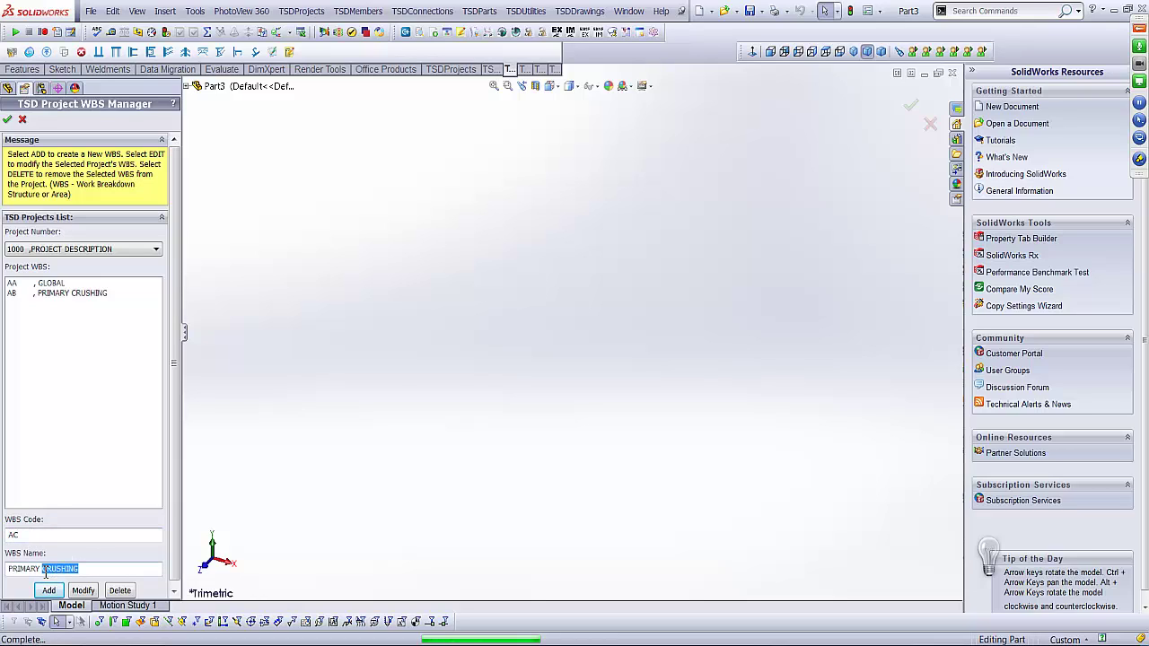
text(SCREENING)
key(BackSpace)
key(BackSpace)
key(BackSpace)
key(BackSpace)
text(ING)
click(48, 589)
Add WBS code AD with the name SECONDARY CRUSHING to project 1000 and close the WBS Manager
click(48, 536)
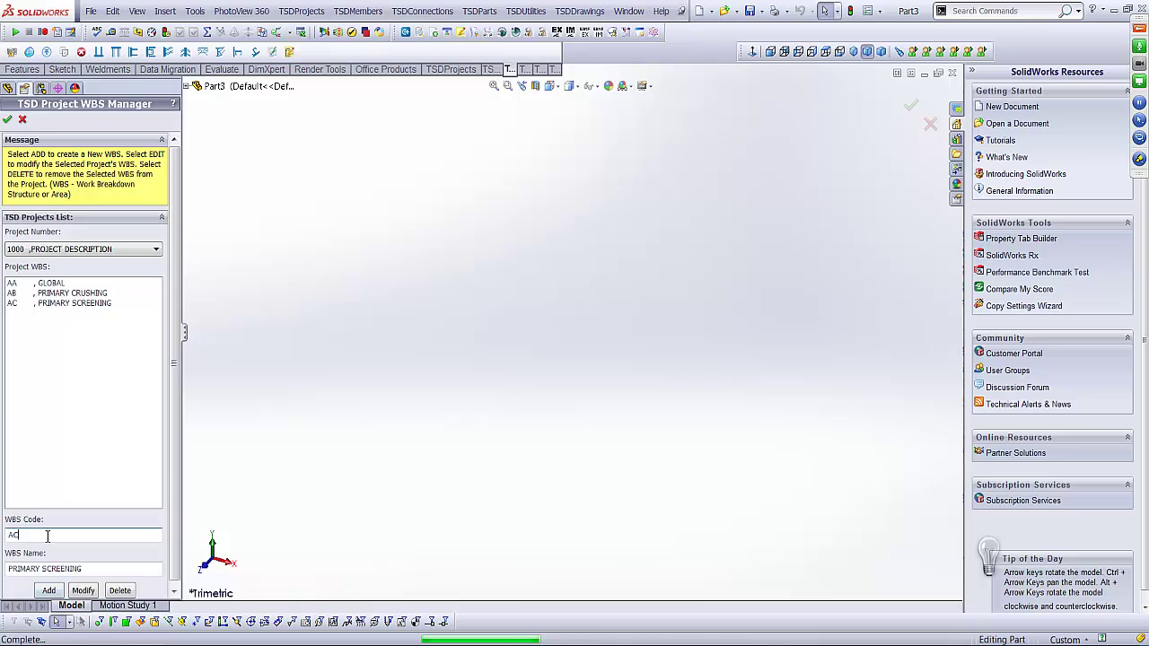
key(BackSpace)
text(D)
click(79, 570)
drag(79, 569, 3, 572)
text(SE)
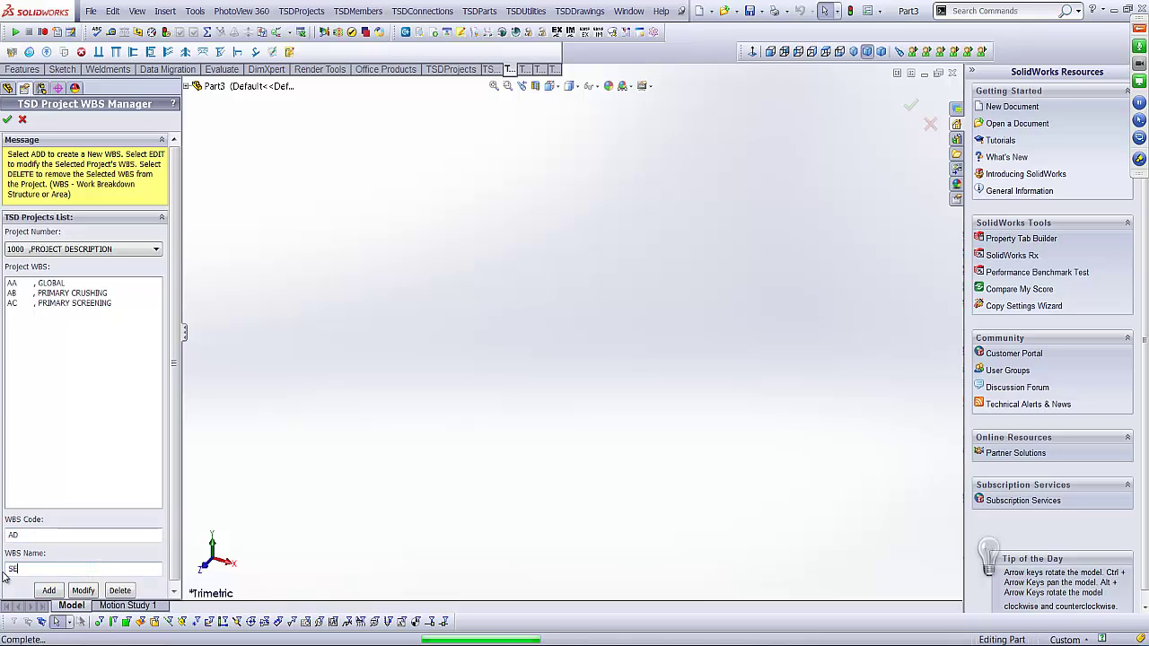
text(CONDARY CRUSHING)
click(48, 590)
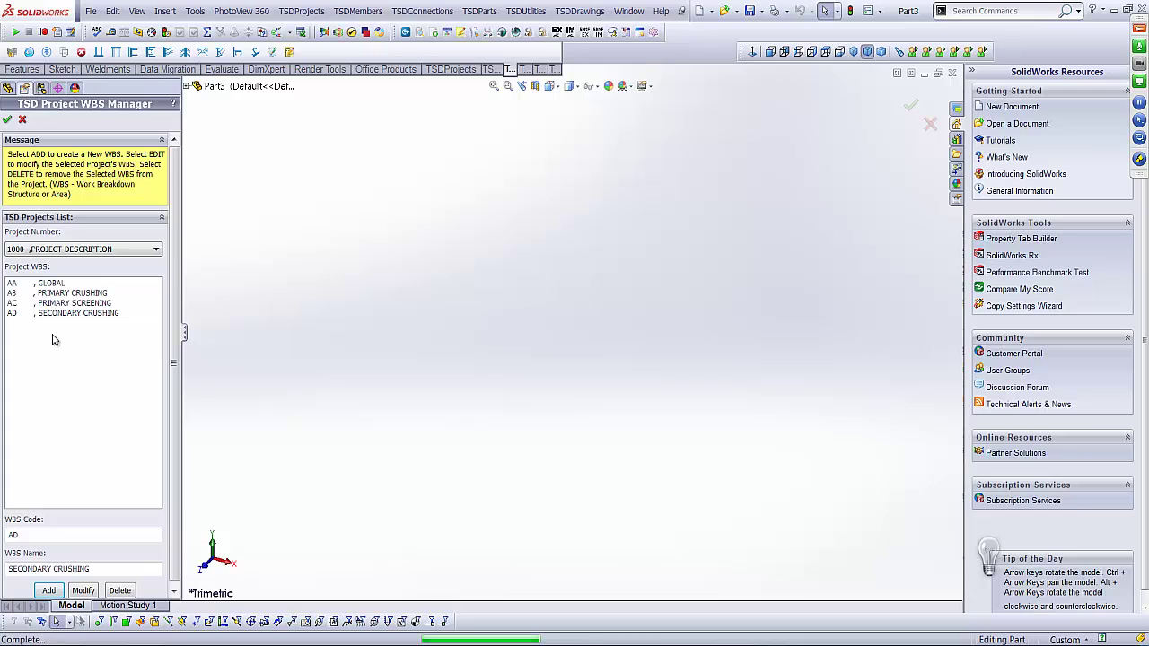
click(8, 121)
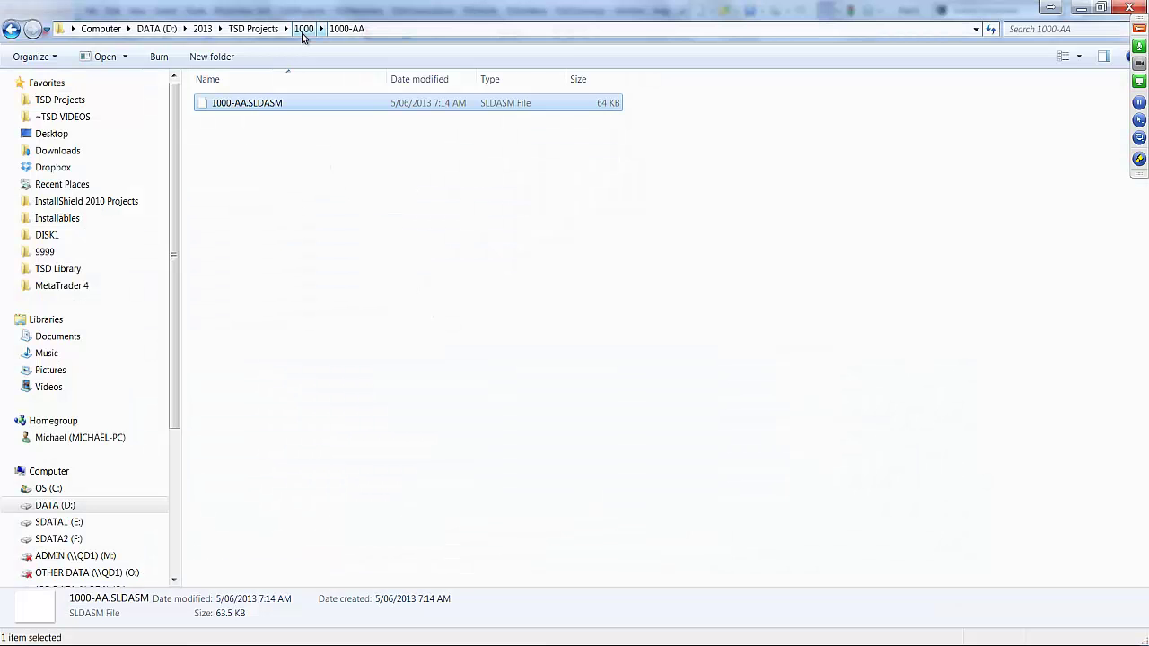
Switch to Windows Explorer and check the subfolders of project folder 1000
click(302, 29)
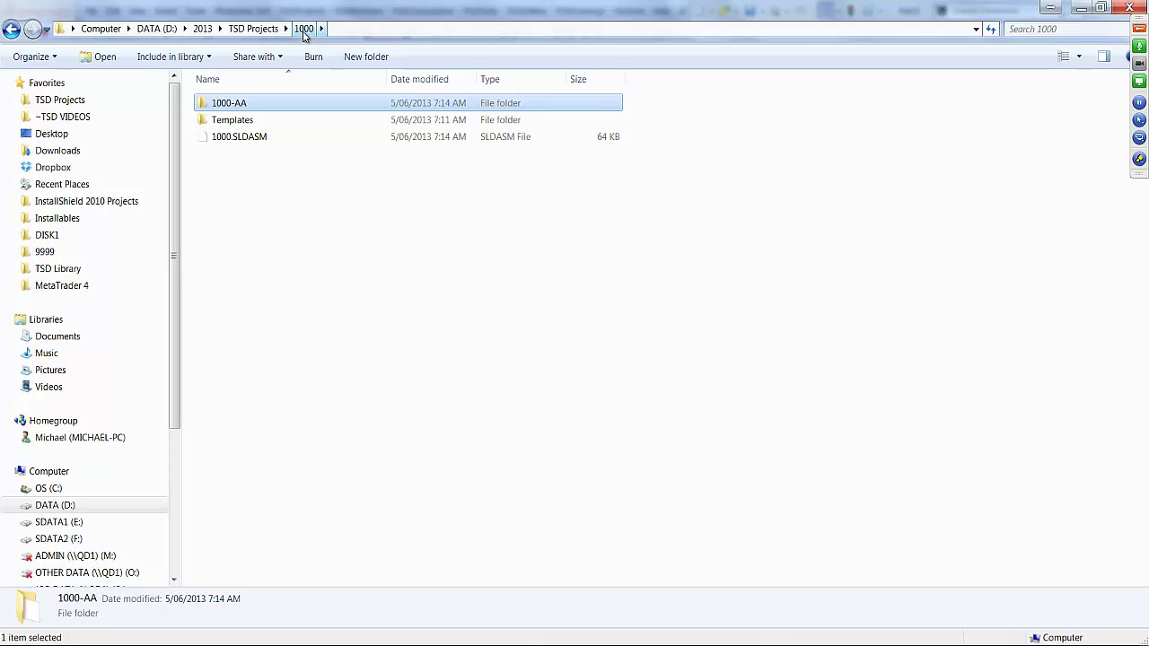
click(1083, 12)
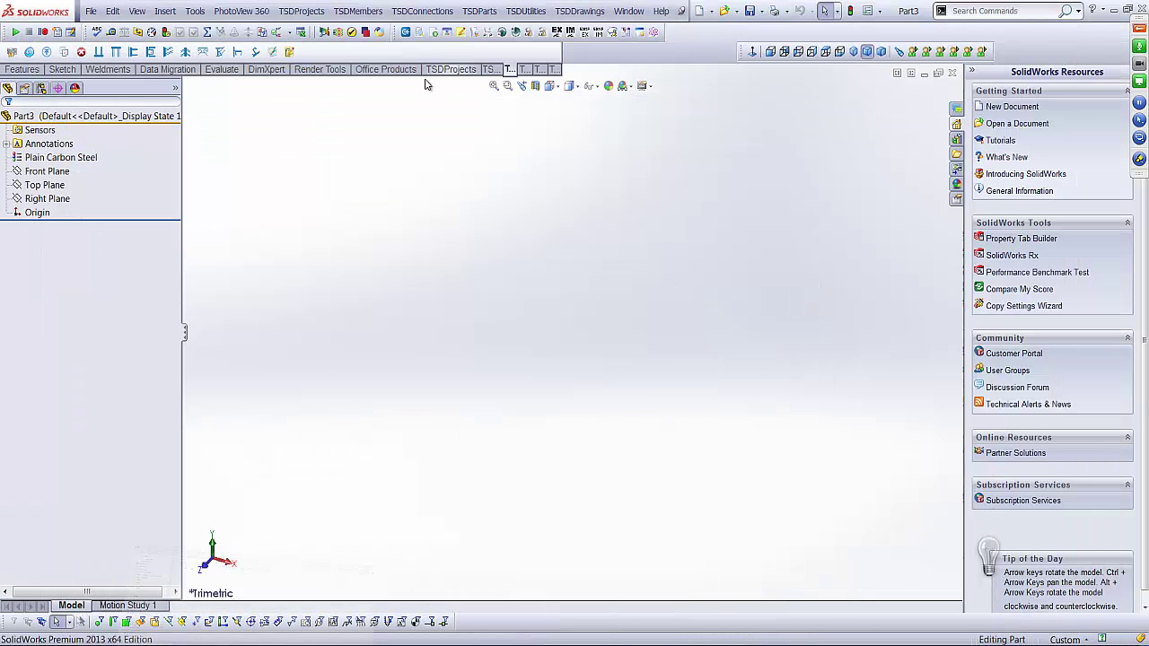
In SolidWorks, log in to project 1000 with WBS code AB, PRIMARY CRUSHING
click(310, 12)
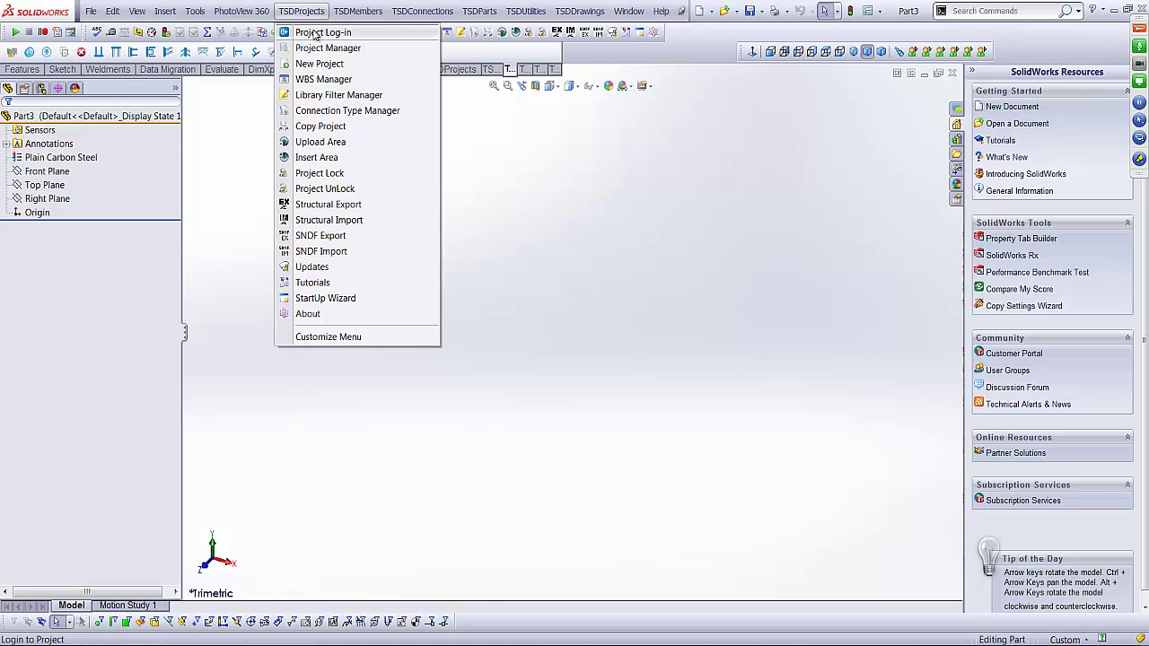
click(390, 36)
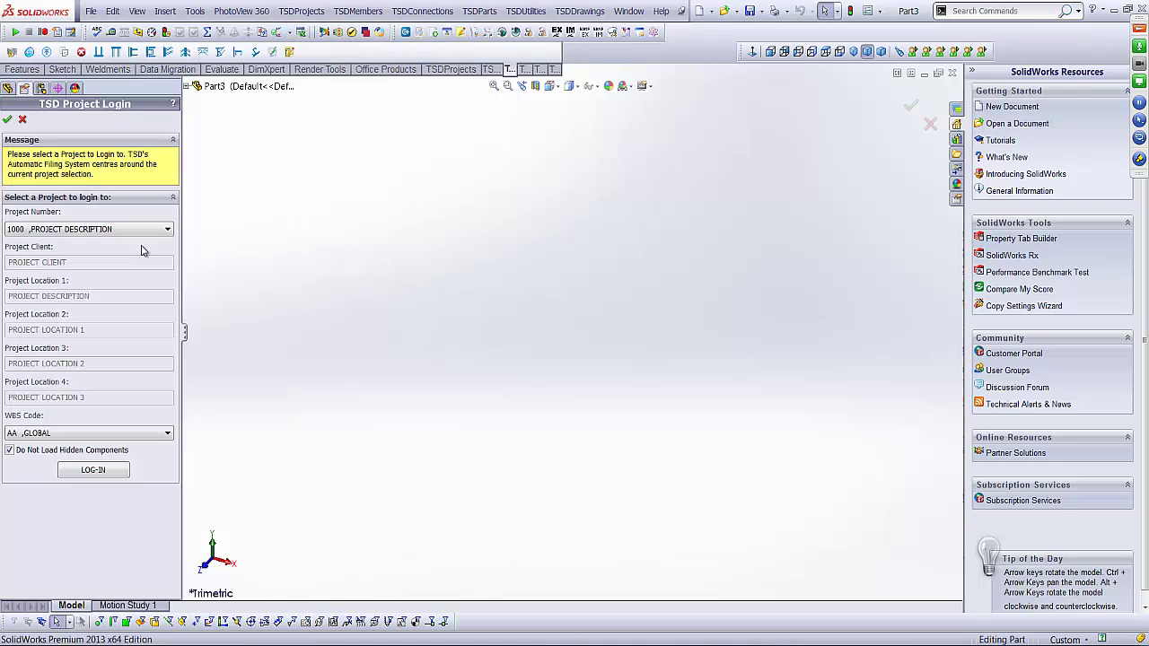
click(55, 434)
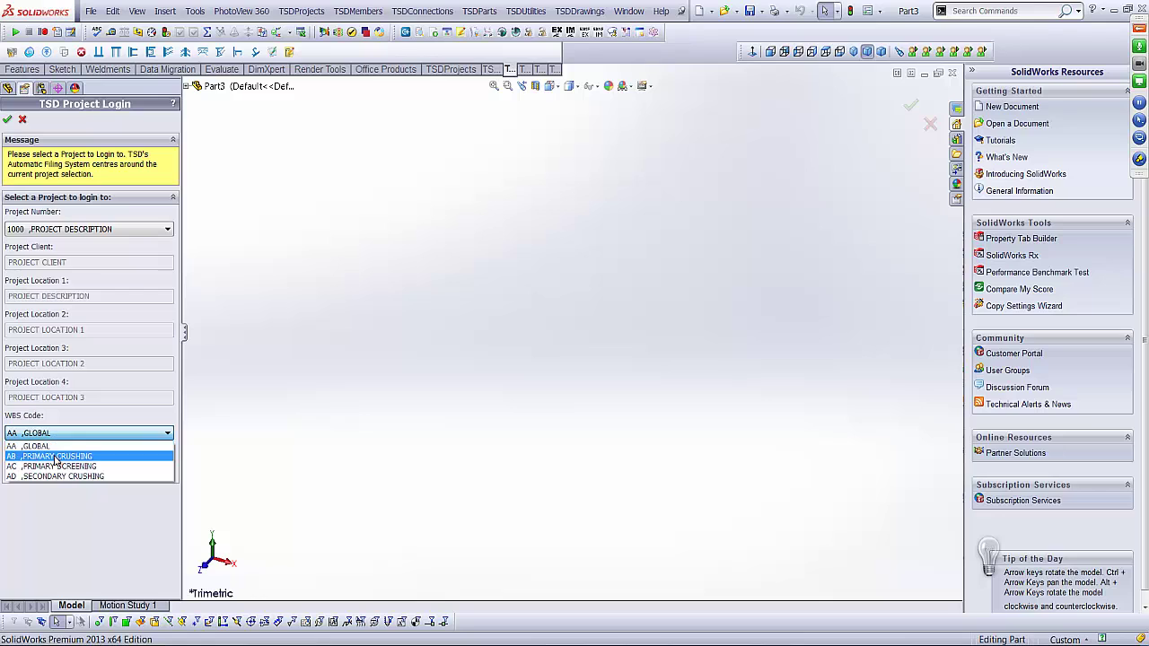
click(52, 446)
click(92, 472)
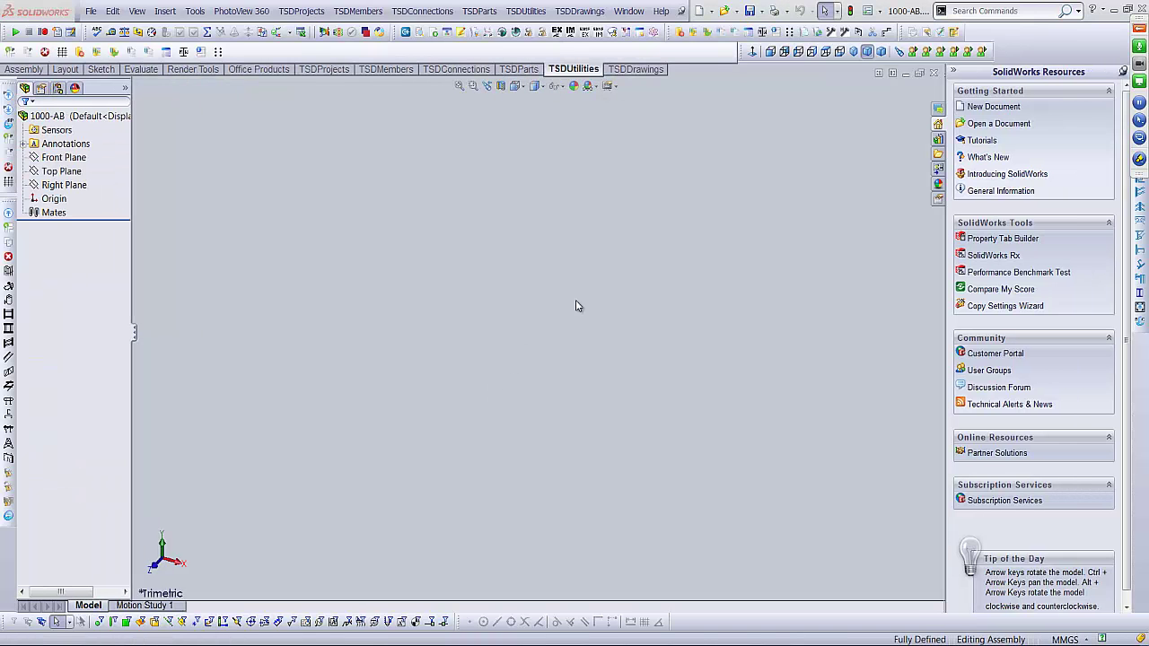
Close the 1000-AB assembly and examine the contents of the 1000-AB folder in Windows Explorer
click(933, 75)
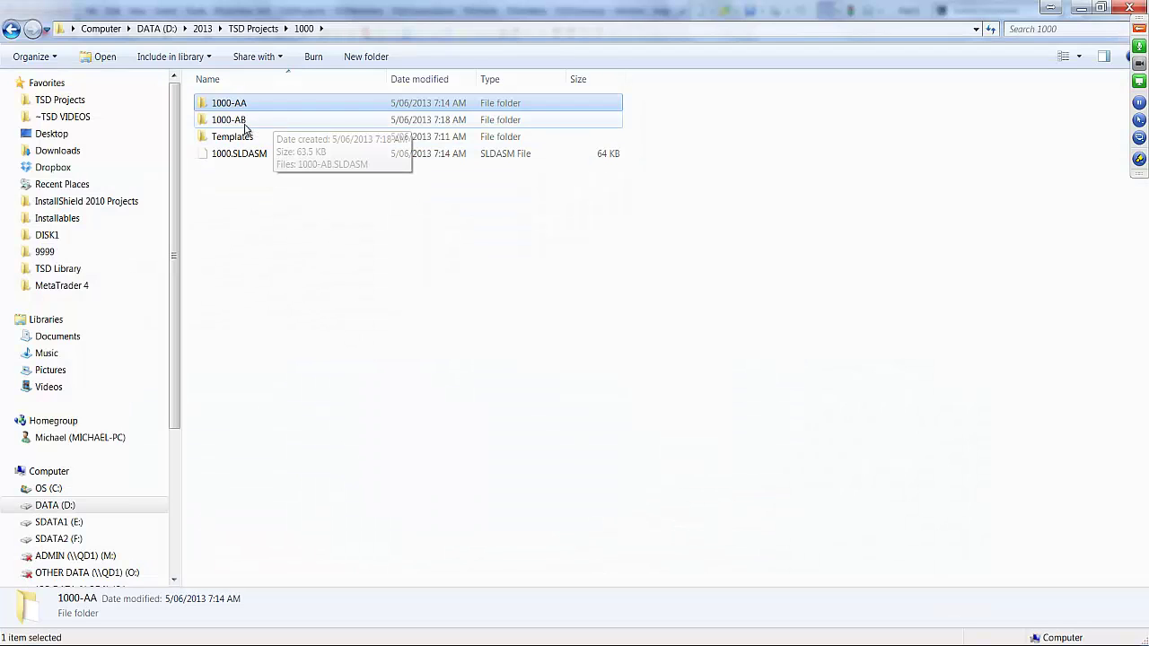
double_click(263, 128)
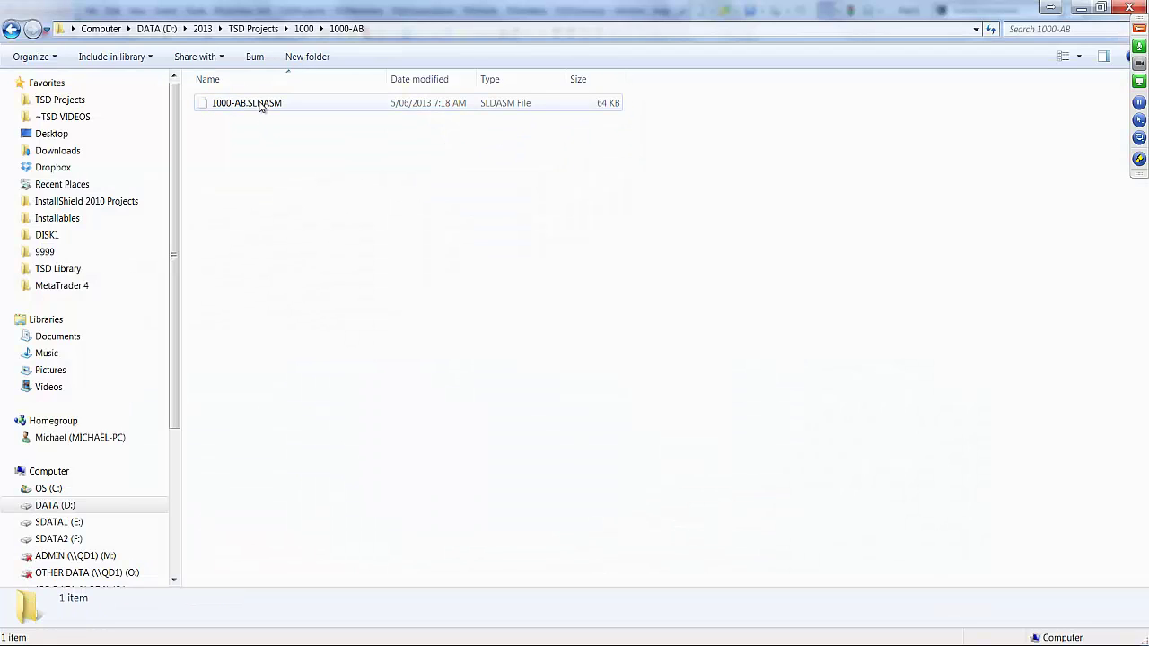
click(1083, 9)
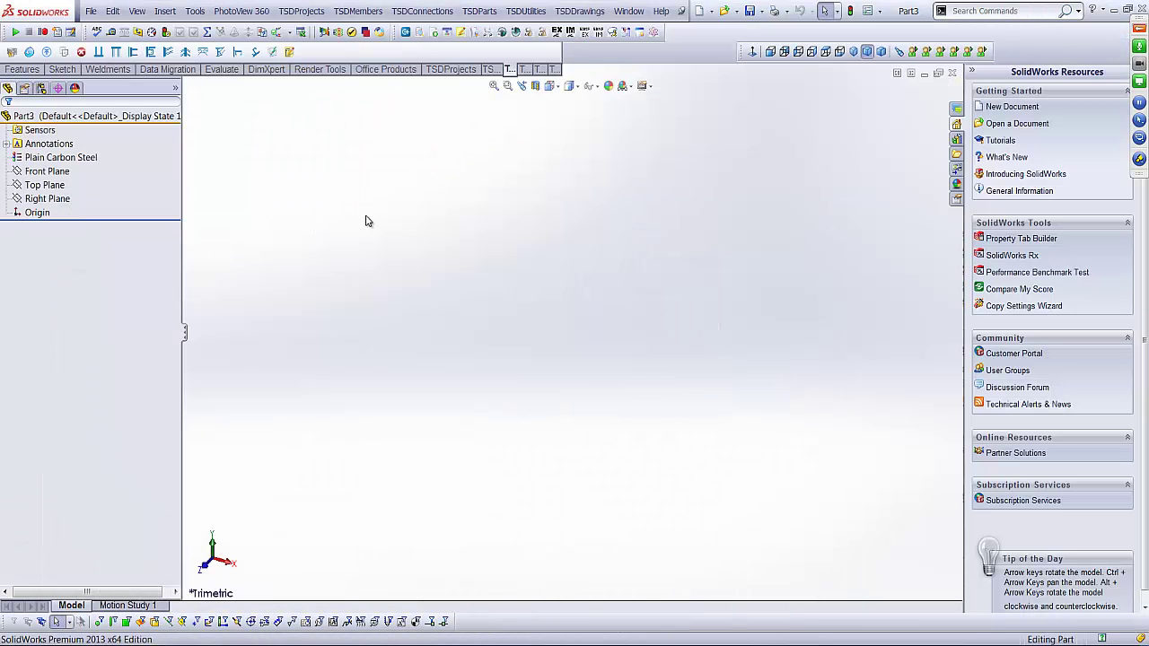
Back in SolidWorks, log in to project 1000 with WBS code AC, PRIMARY SCREENING
click(311, 10)
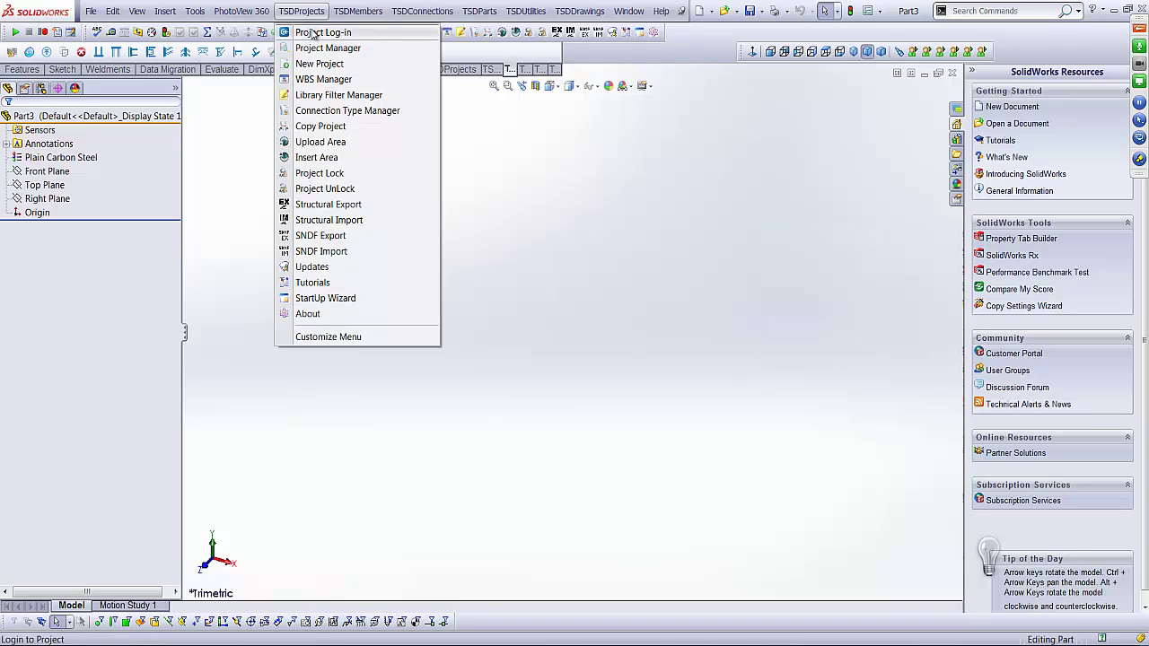
click(324, 33)
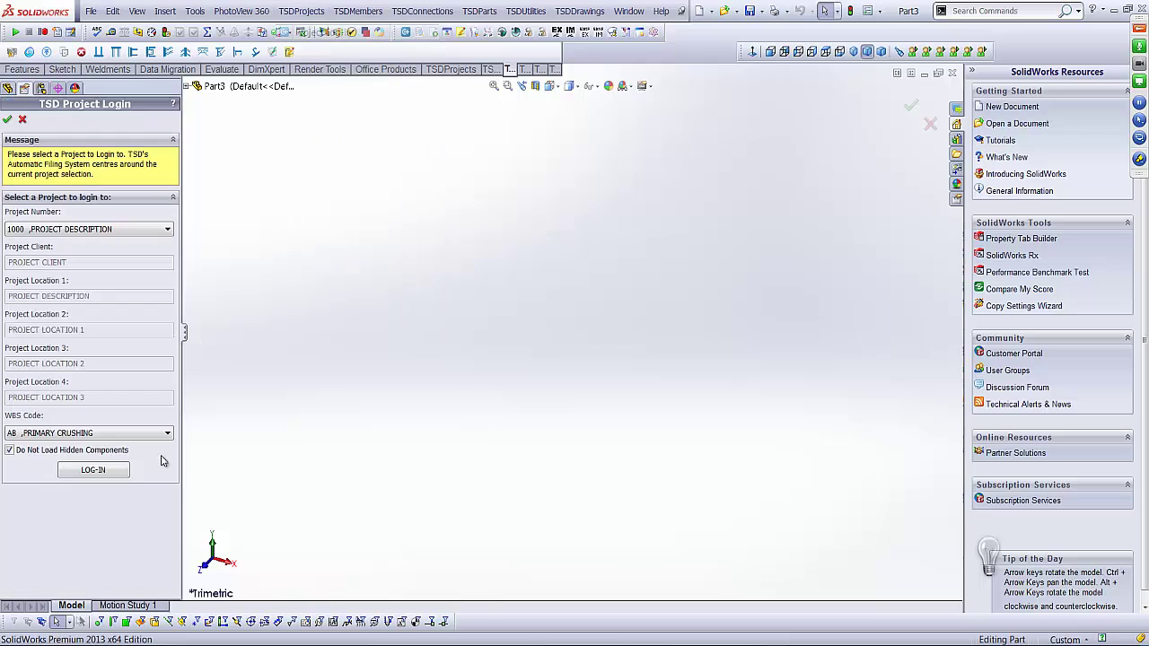
click(97, 433)
click(69, 467)
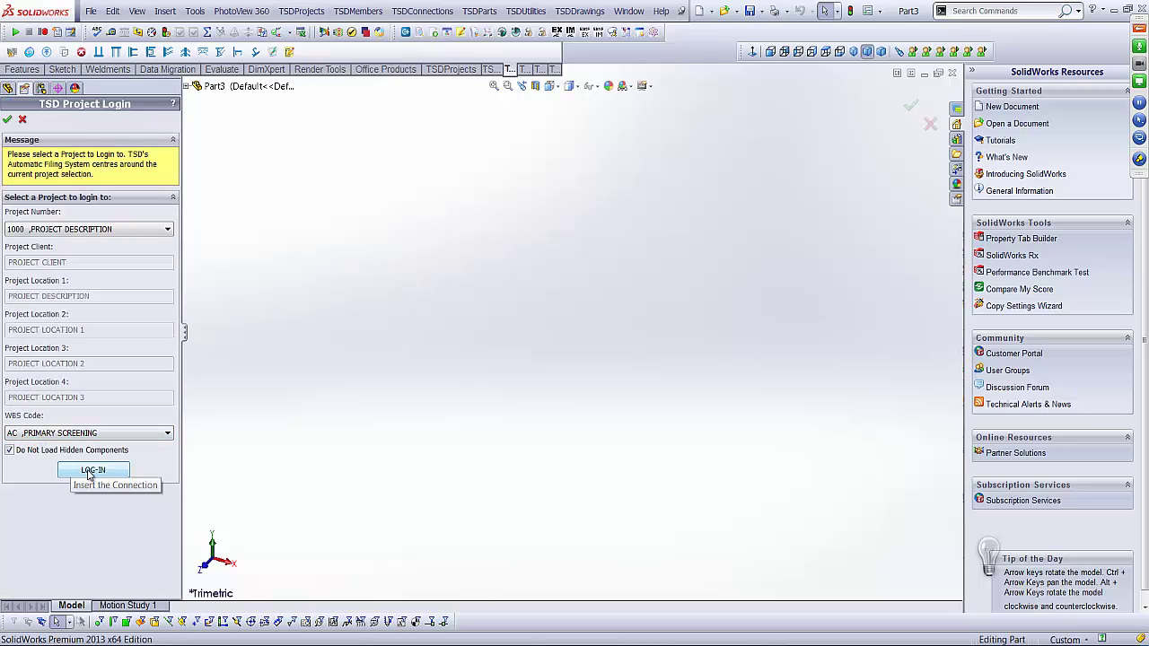
click(88, 473)
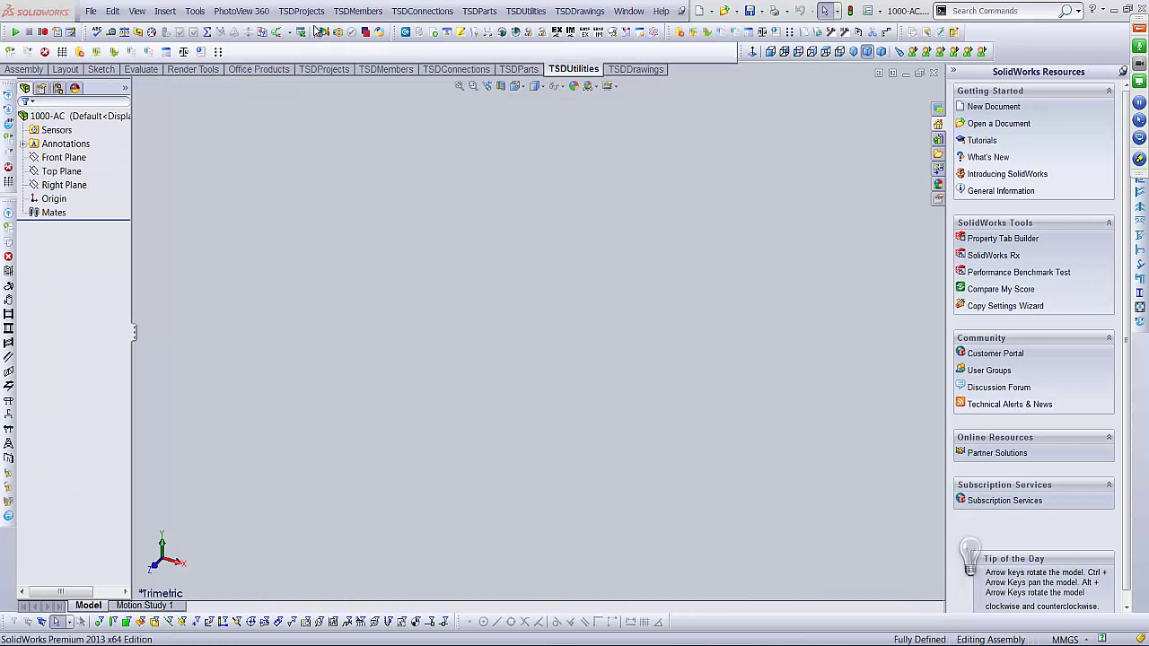
Log in to project 1000 with WBS code AD, SECONDARY CRUSHING
click(314, 11)
click(316, 32)
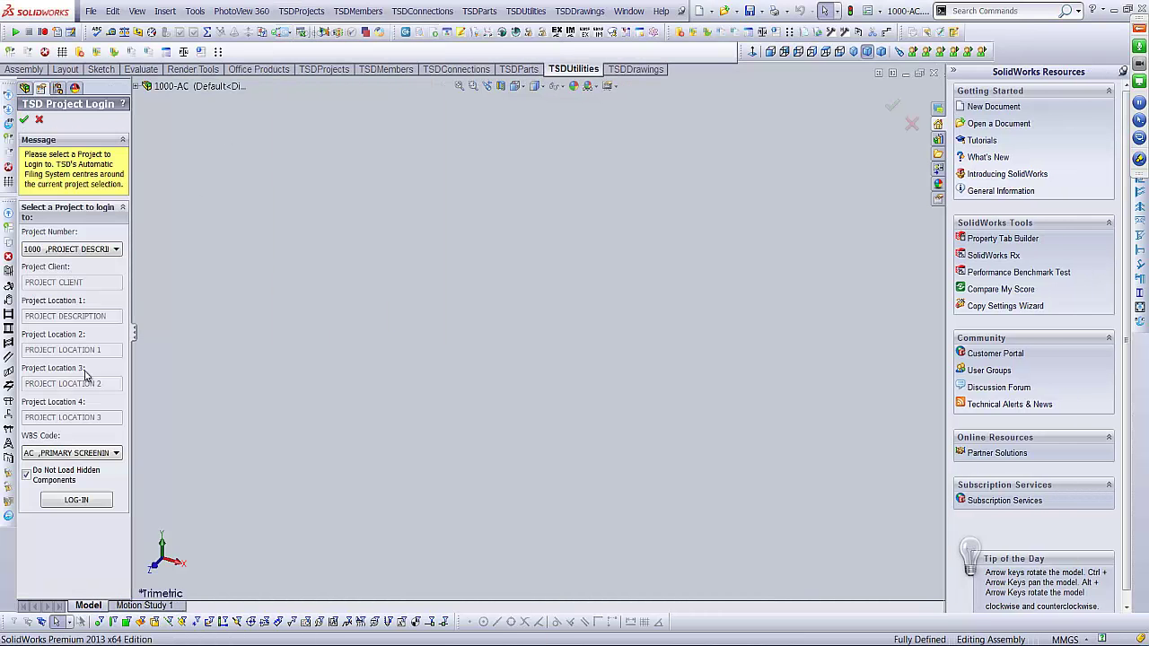
click(64, 453)
click(53, 497)
click(77, 500)
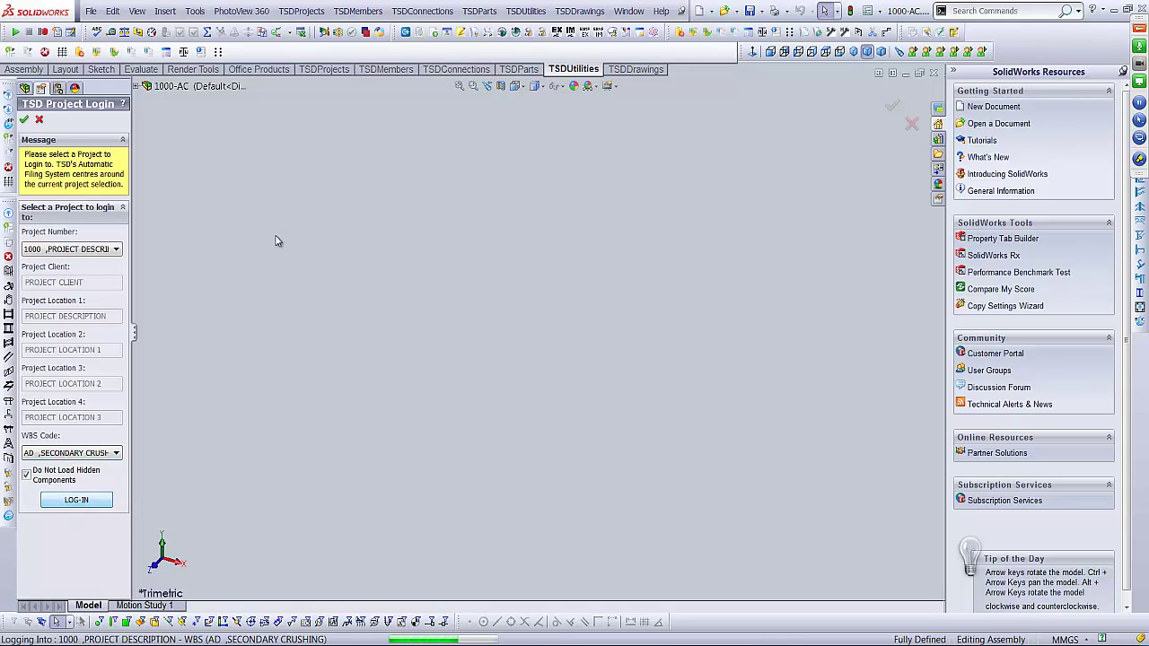
Log in to project 1000 with WBS code AA, GLOBAL
click(303, 10)
click(303, 32)
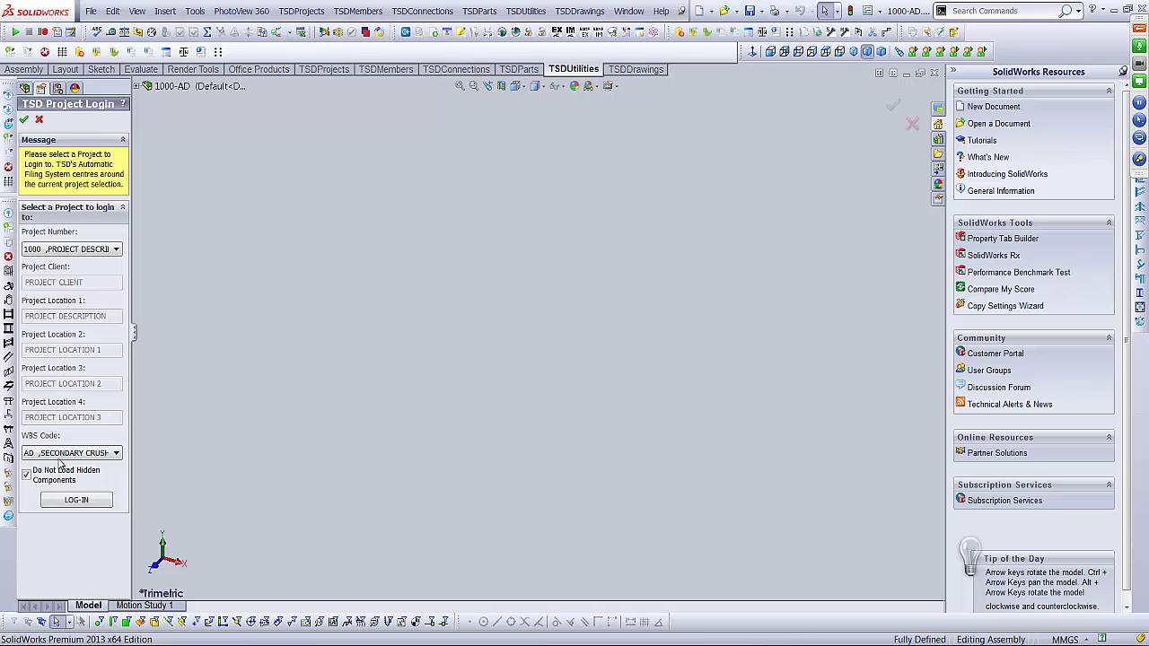
click(65, 453)
click(68, 468)
click(77, 500)
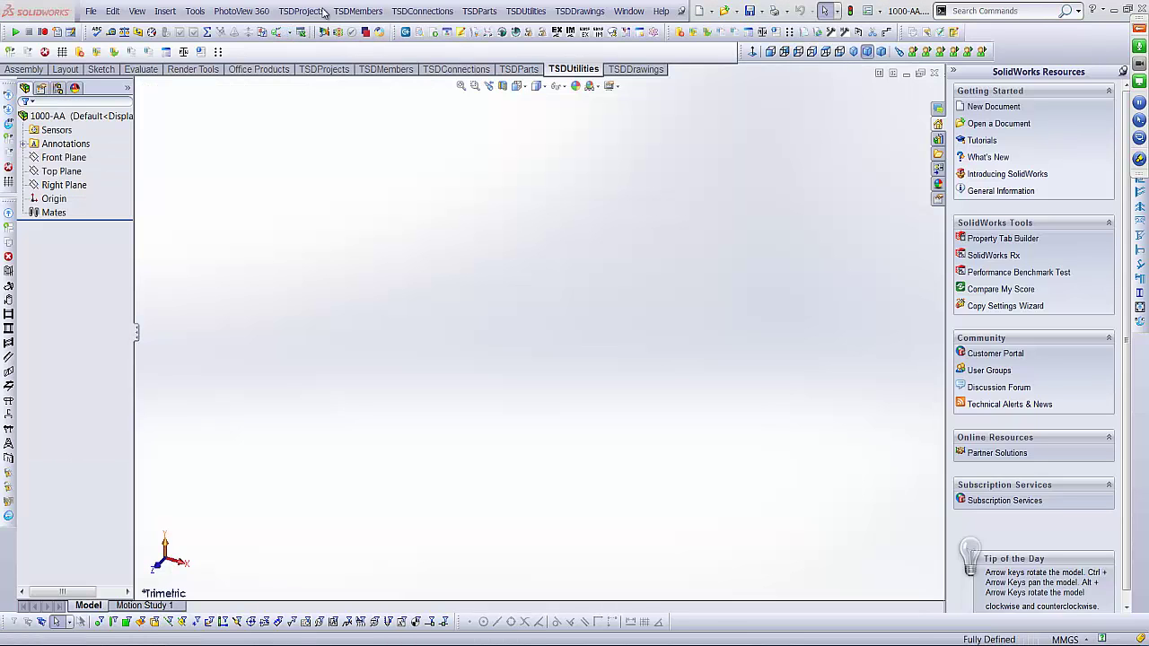
Log in to project 1000 with WBS code AB, PRIMARY CRUSHING, and check the list of open documents
click(303, 11)
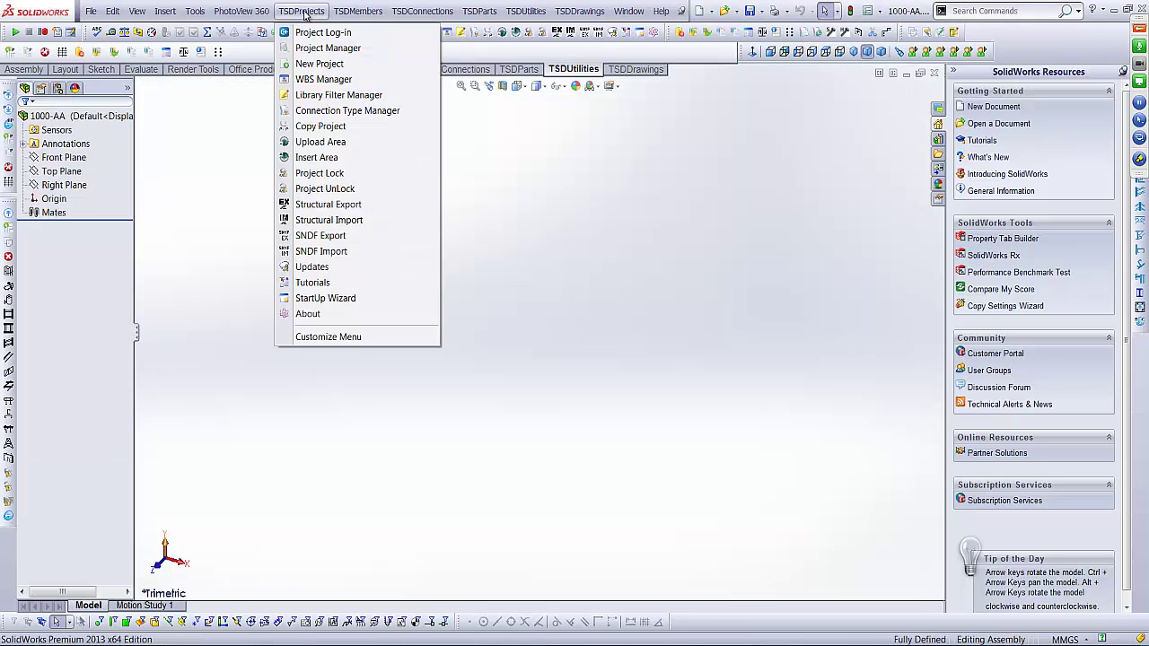
click(305, 31)
click(79, 453)
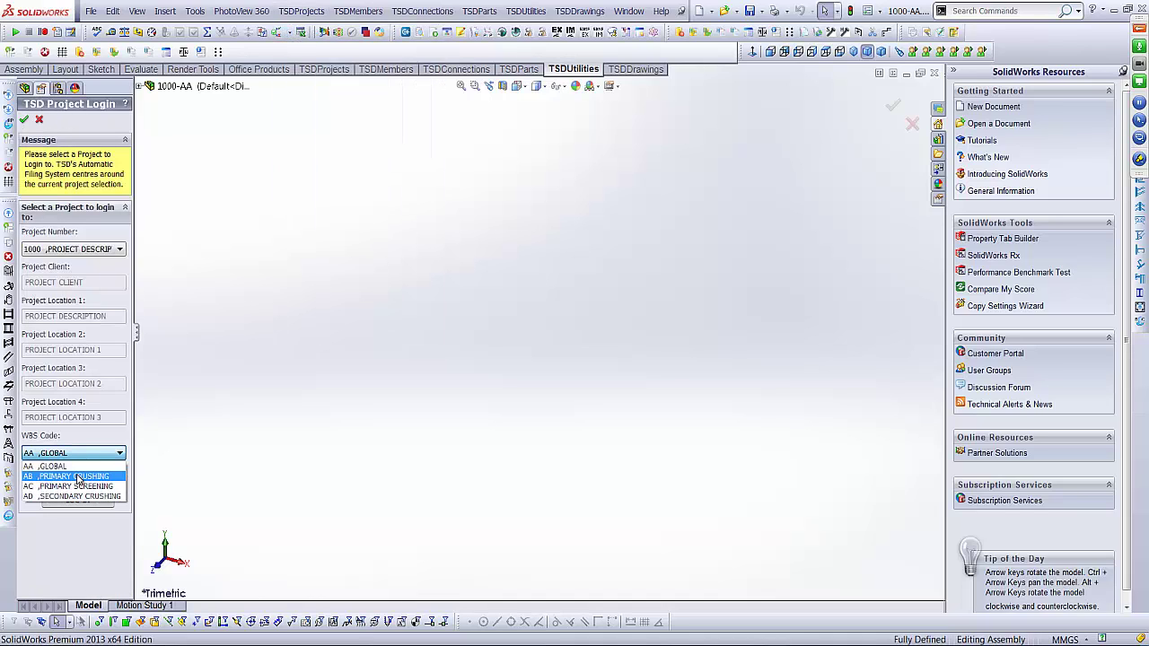
click(79, 477)
click(79, 501)
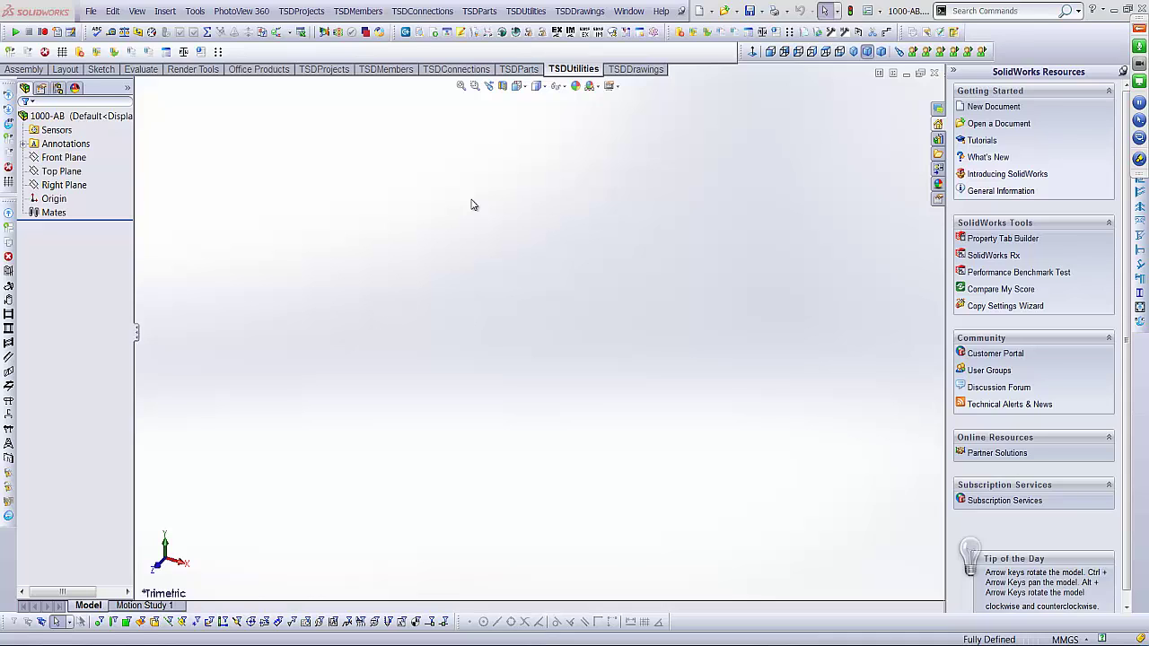
click(629, 11)
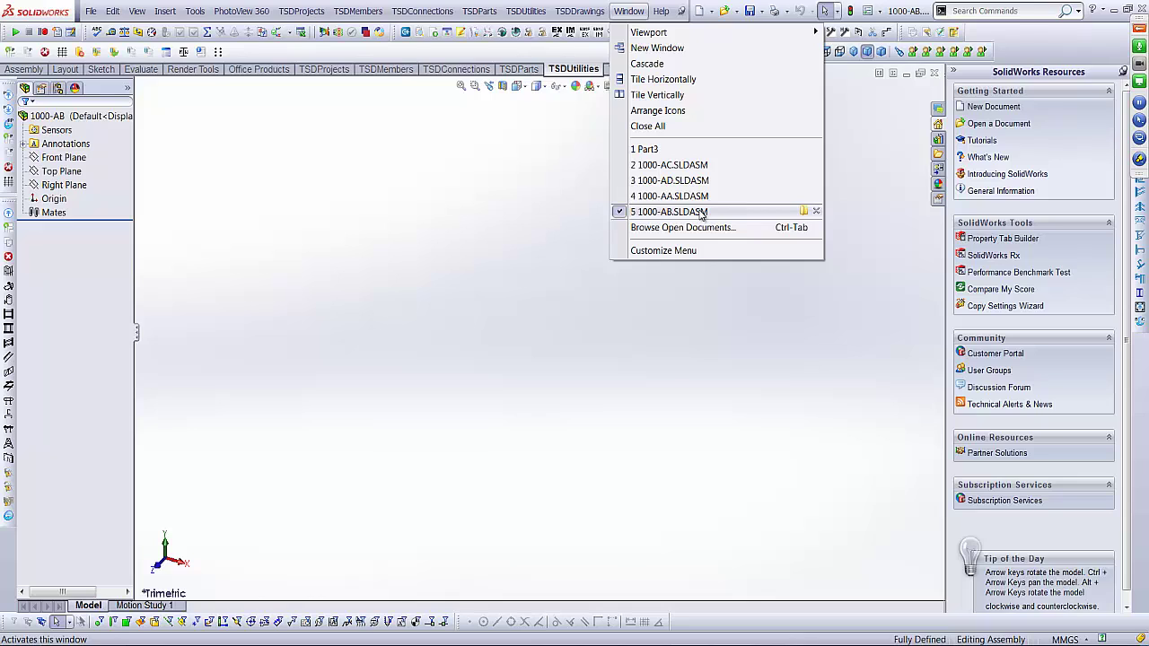
click(510, 182)
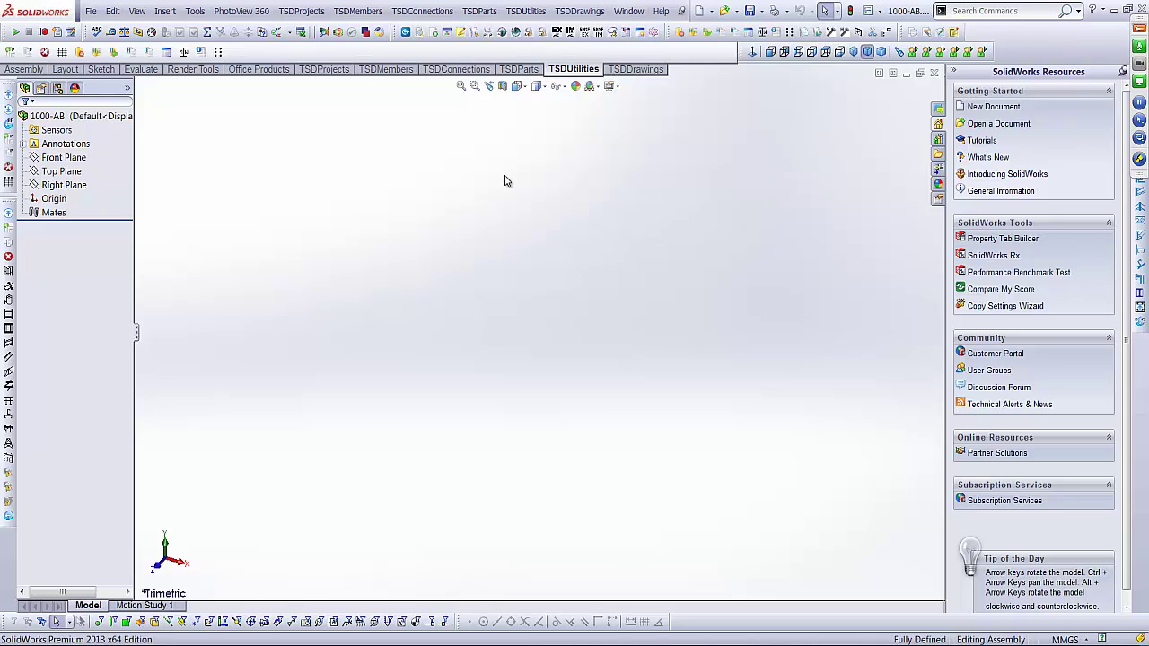
Open the main project assembly 1000.SLDASM from the 2013\TSD Projects\1000 folder on the DATA (D:) drive
click(722, 12)
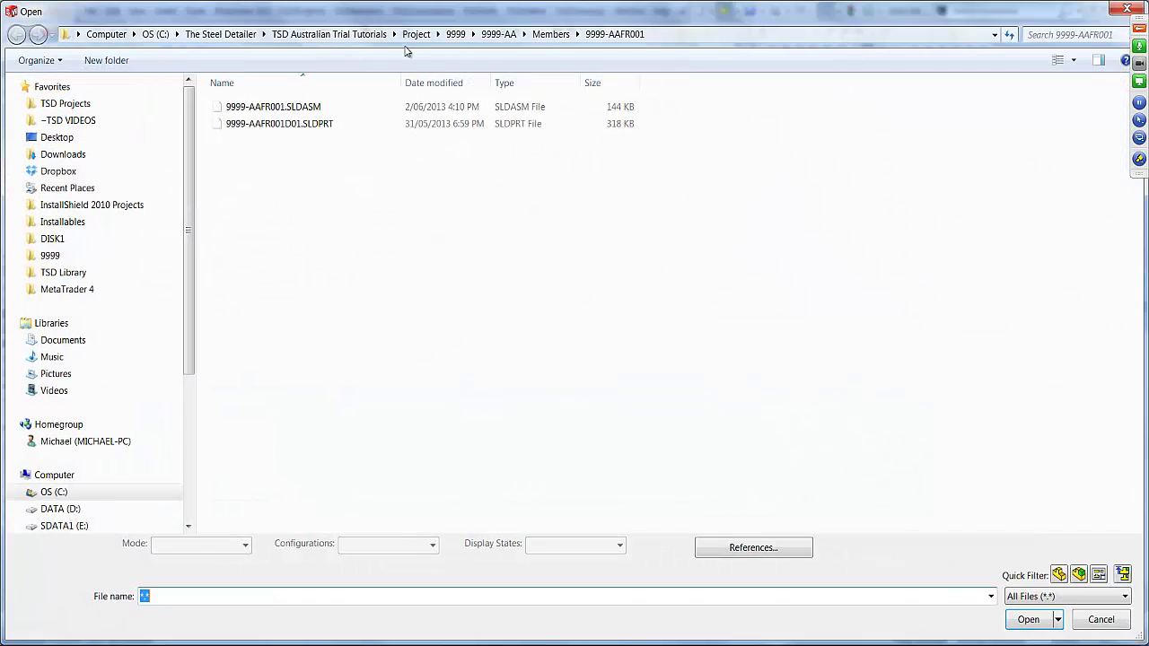
click(61, 509)
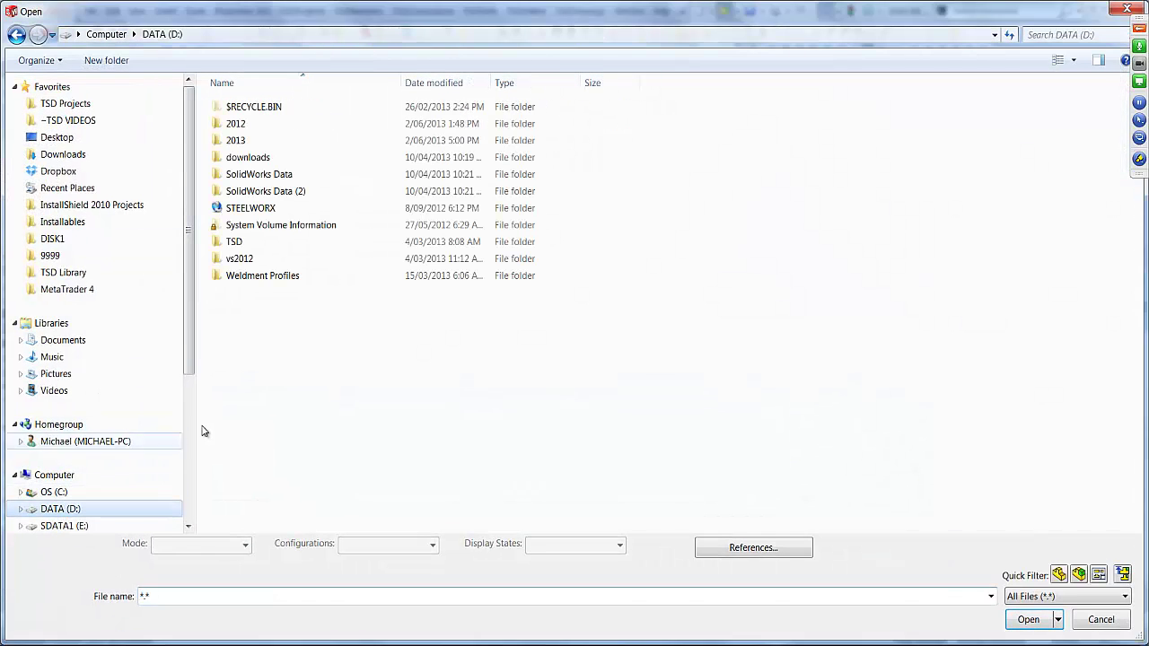
double_click(238, 141)
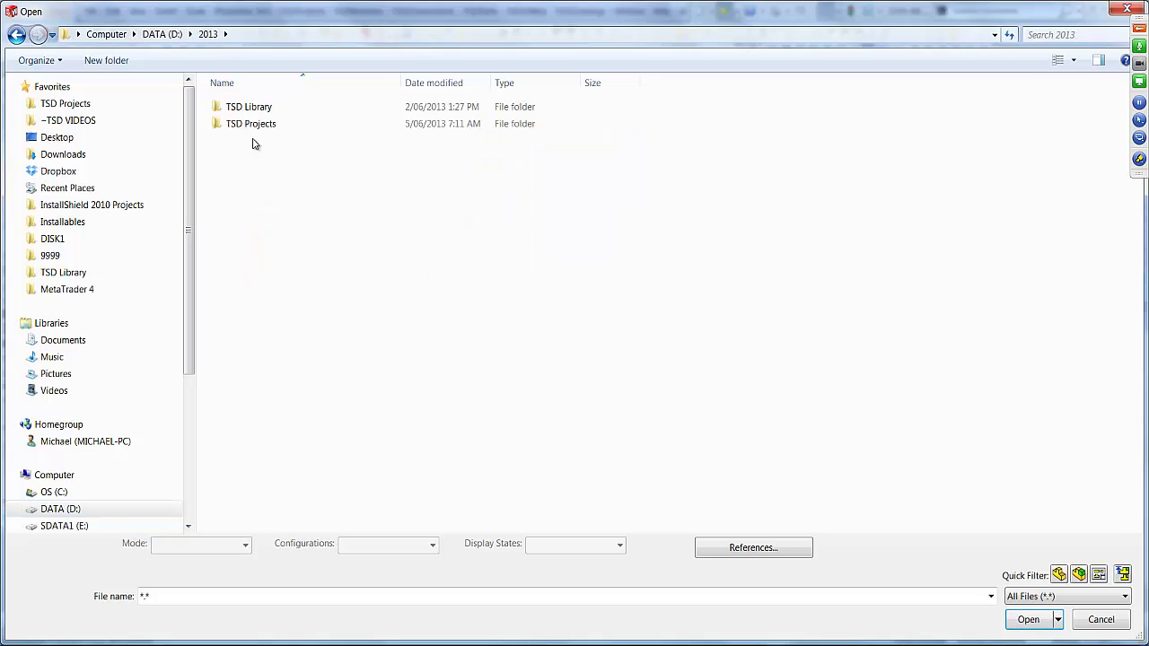
double_click(259, 129)
double_click(318, 126)
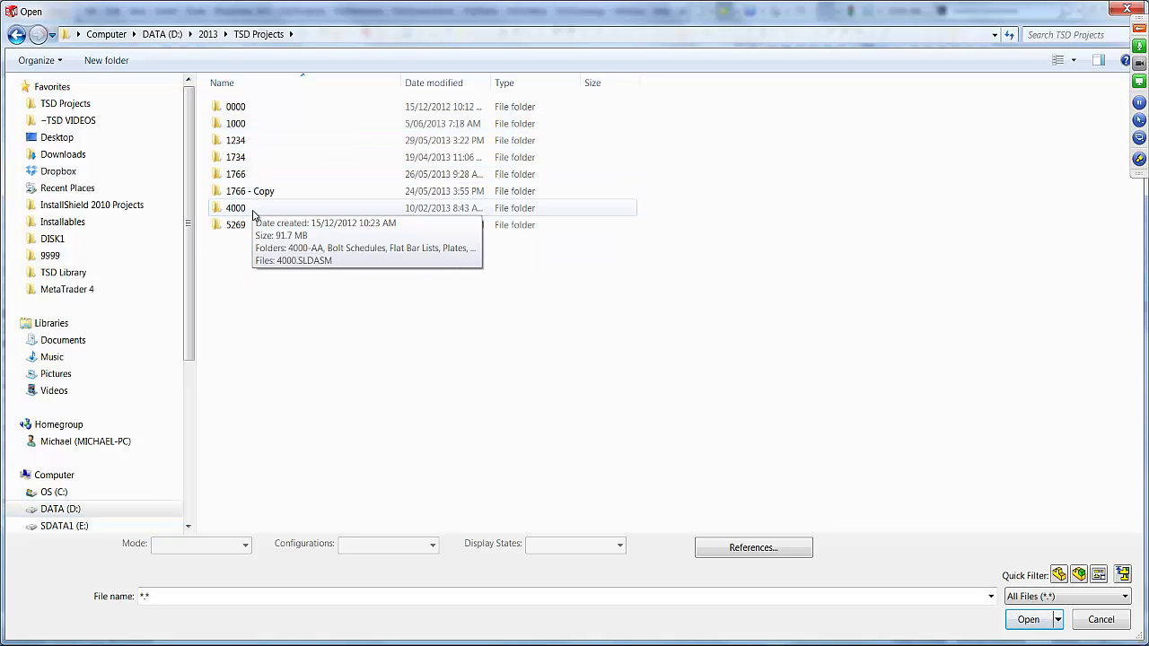
double_click(269, 125)
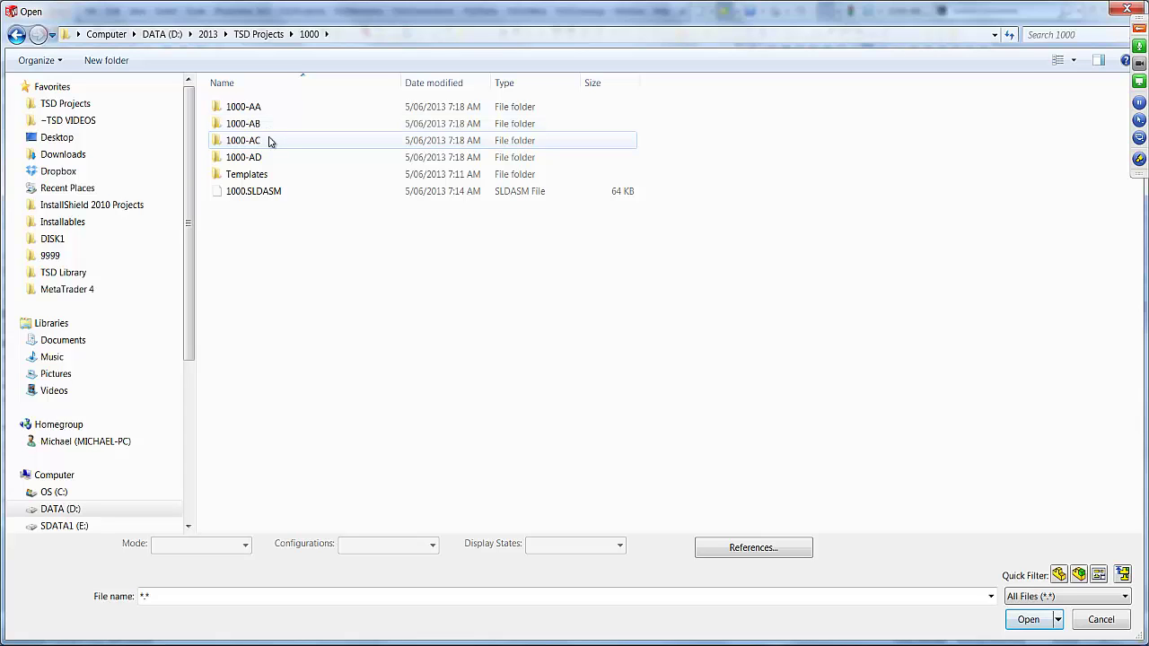
double_click(259, 192)
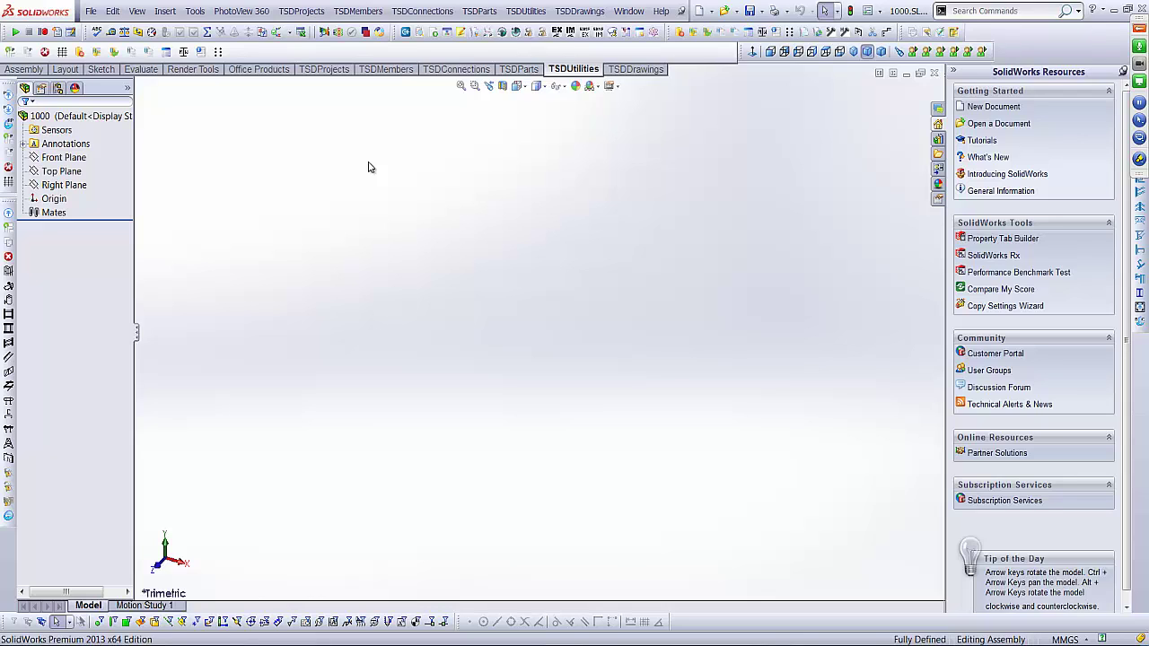
Tile the document windows horizontally and insert the 1000-AA, 1000-AB, 1000-AC and 1000-AD assemblies into the 1000 assembly
click(629, 11)
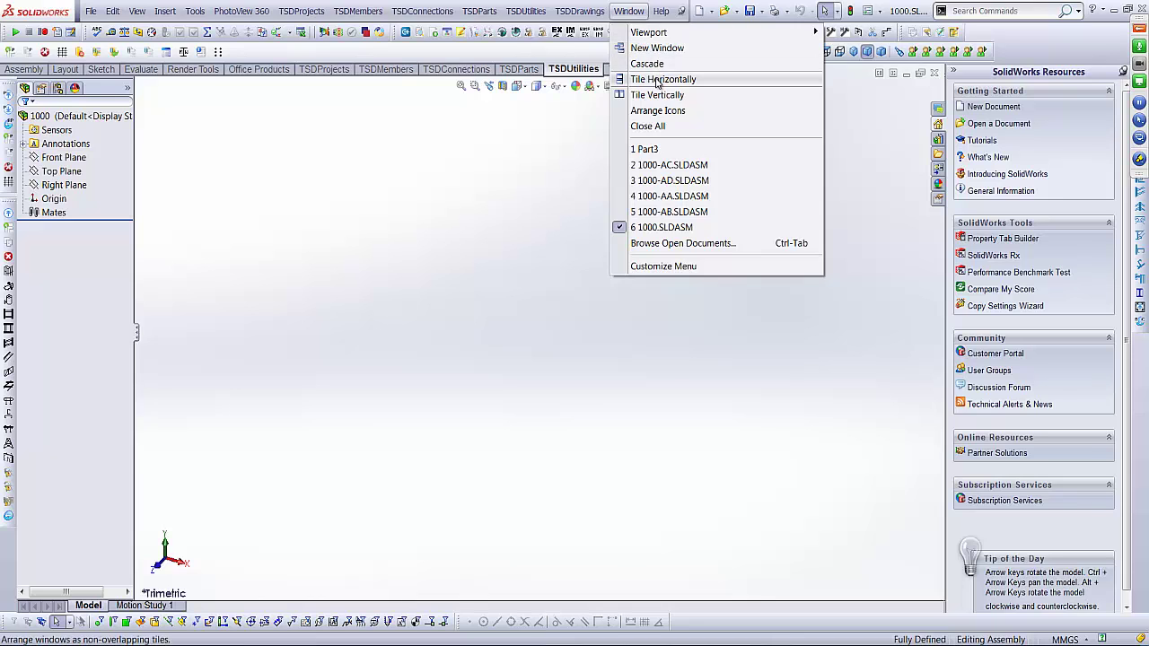
click(658, 83)
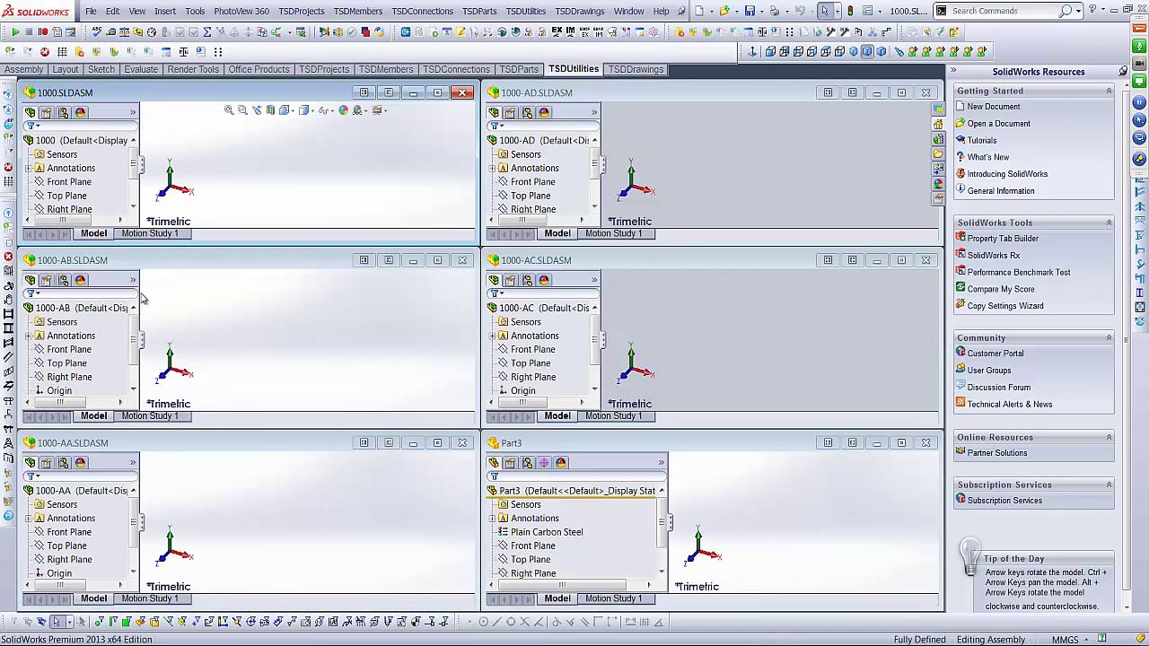
drag(76, 491, 67, 184)
drag(54, 307, 61, 140)
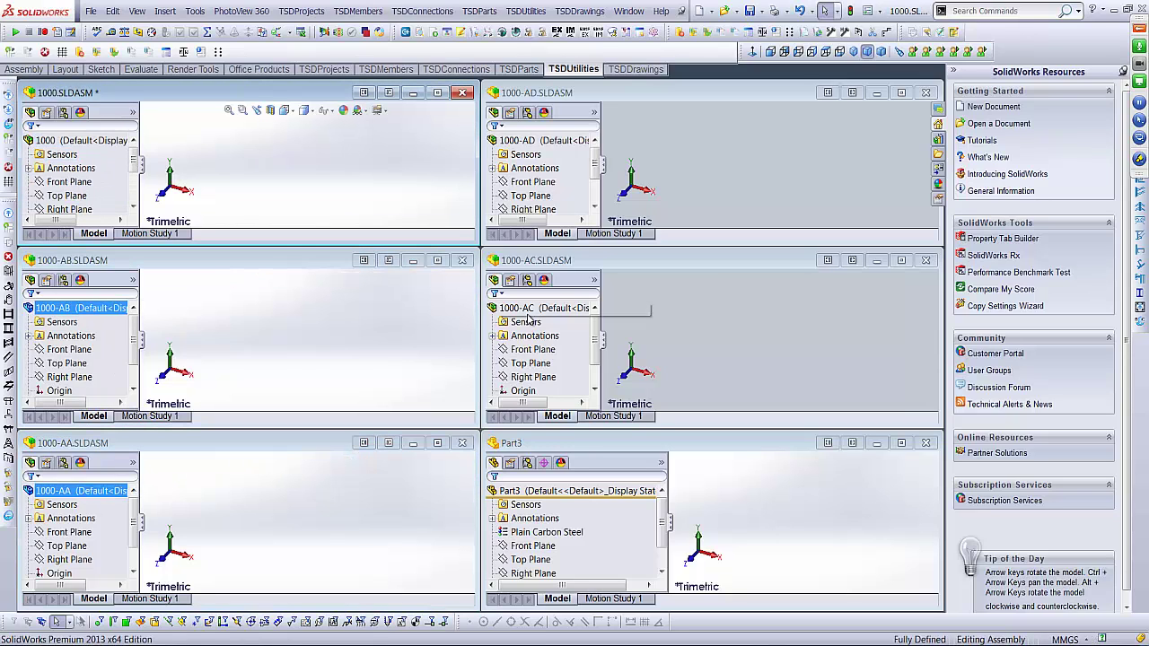
drag(533, 310, 109, 141)
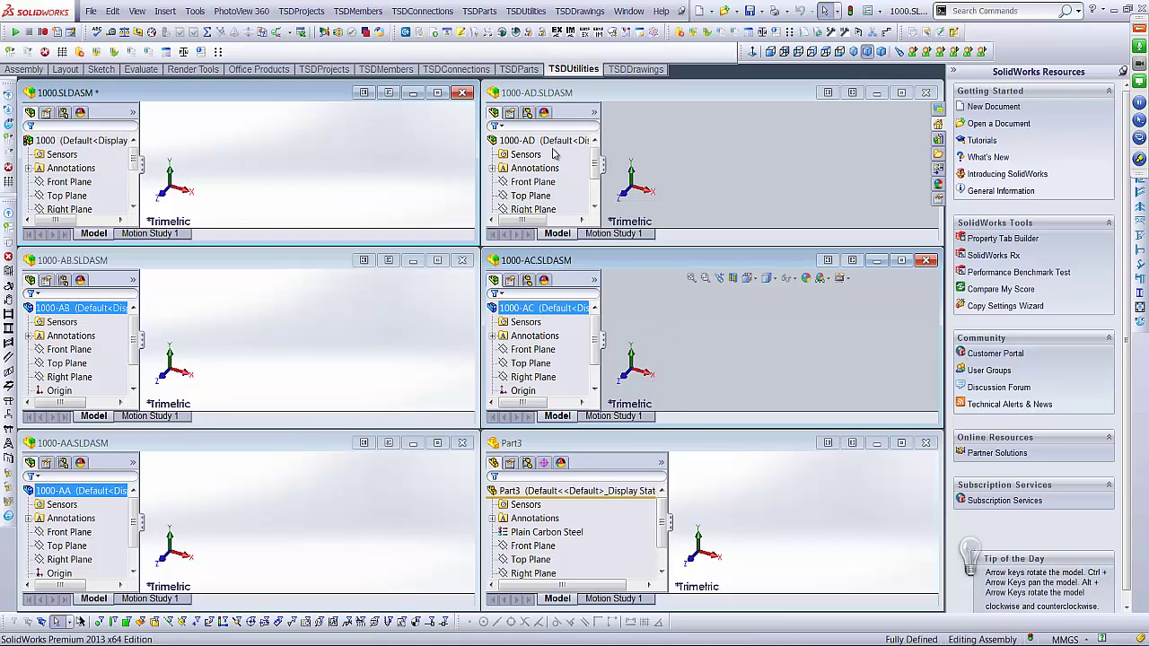
drag(545, 142, 106, 142)
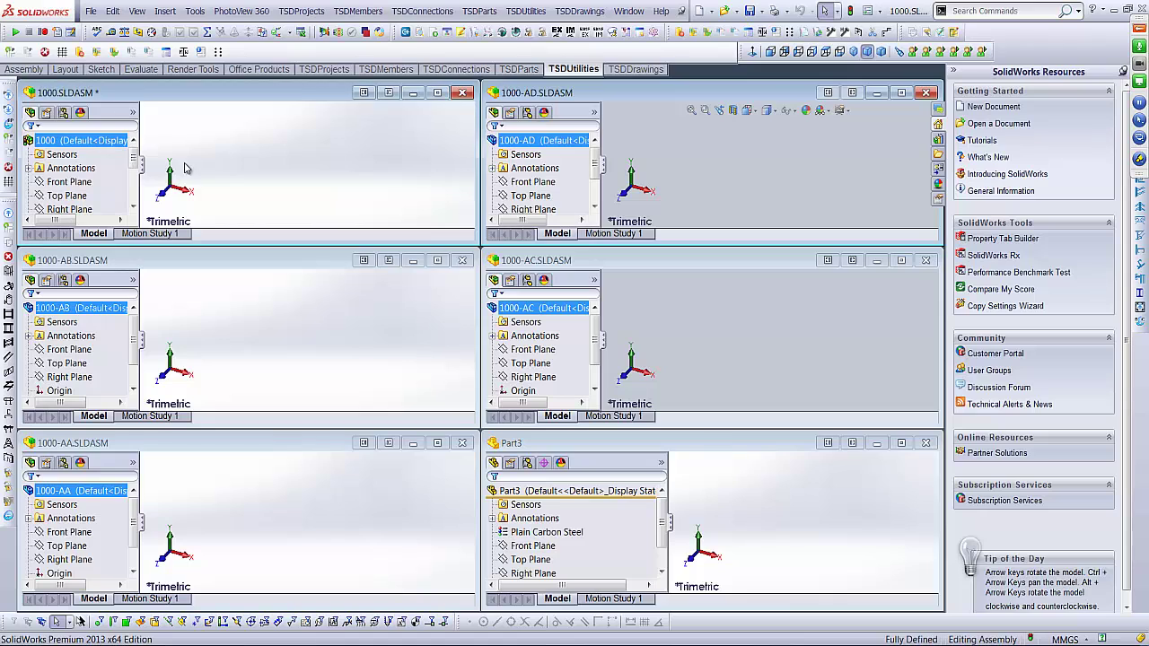
Close the four area assembly windows and maximize the 1000 assembly
click(463, 260)
click(462, 443)
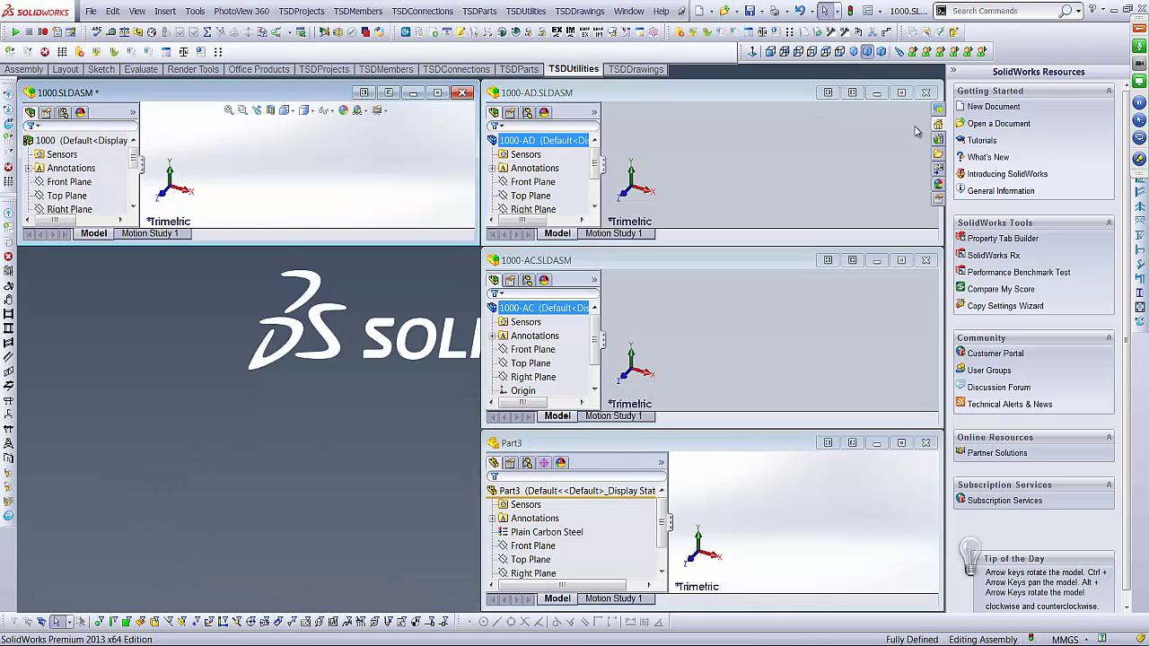
click(926, 92)
click(926, 260)
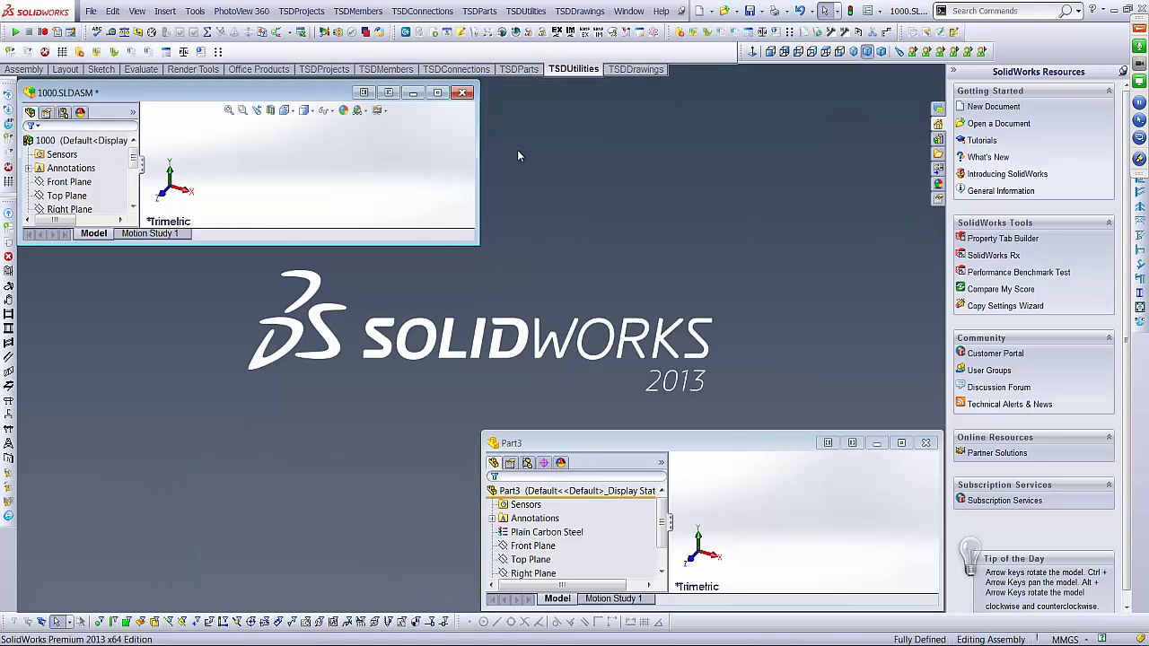
click(437, 94)
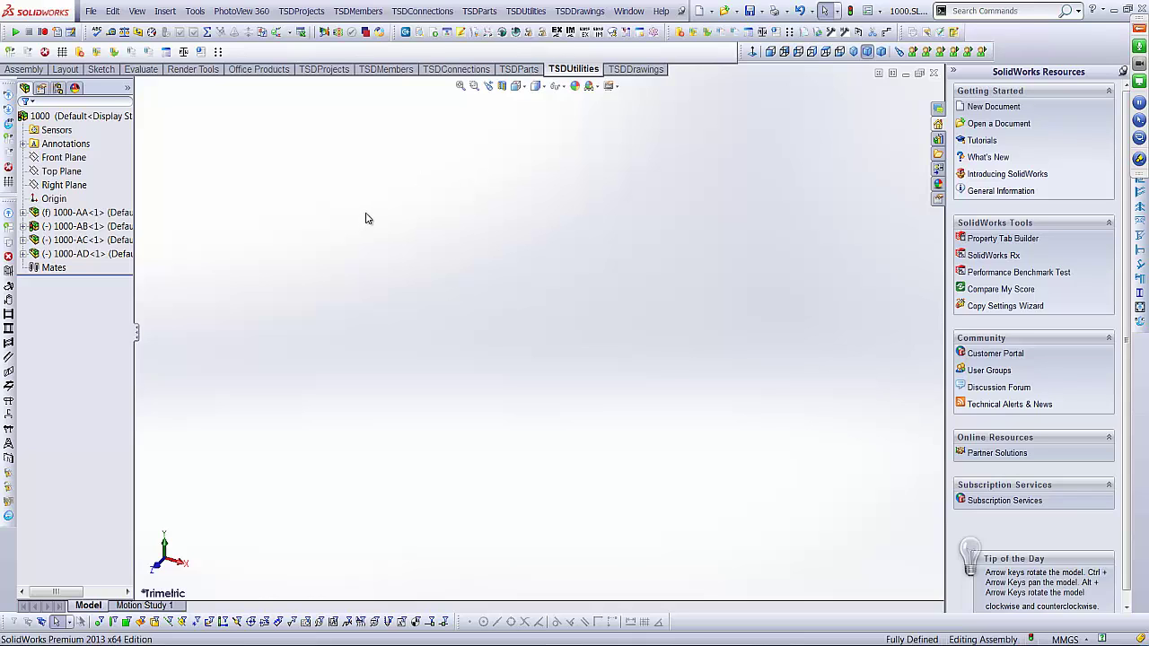
Fix the 1000-AB, 1000-AC and 1000-AD components in place in the 1000 assembly
click(85, 226)
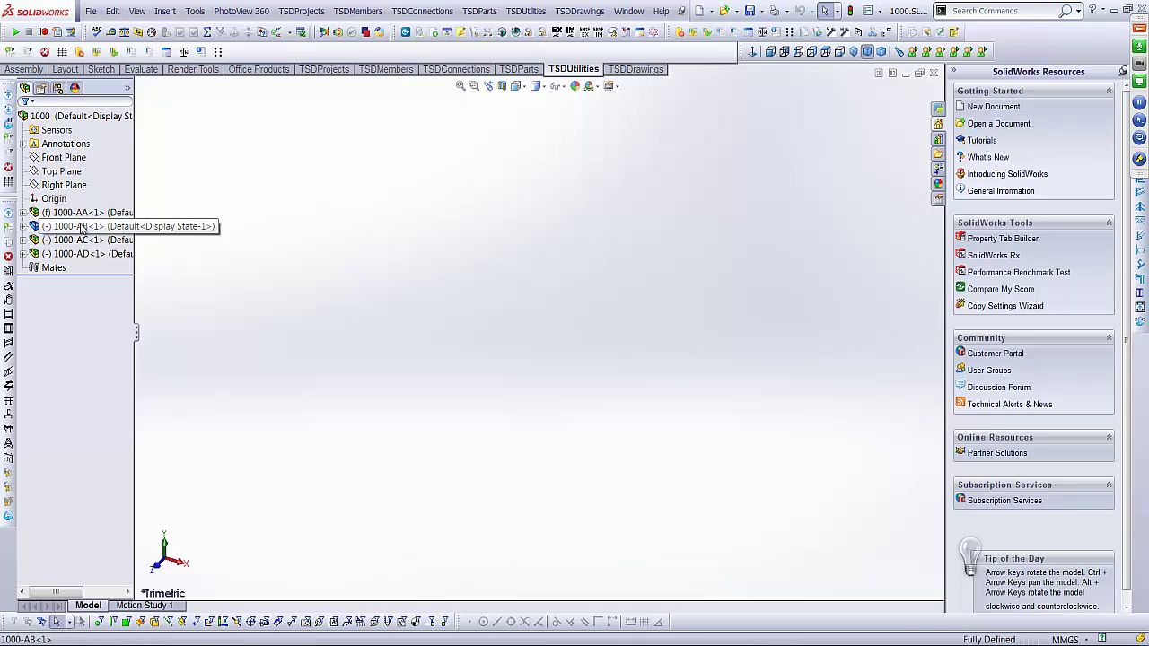
shift+click(82, 256)
right_click(82, 256)
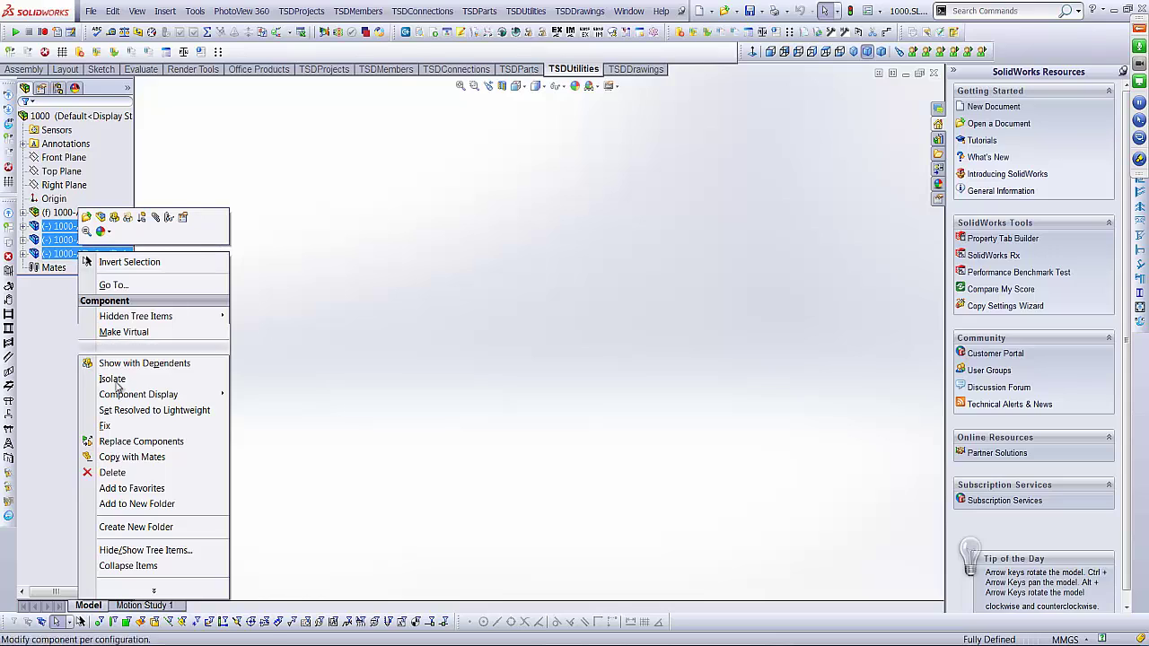
click(125, 431)
Examine the full names and fixed status of the four area components in the 1000 assembly's feature tree
drag(133, 165, 232, 166)
click(150, 226)
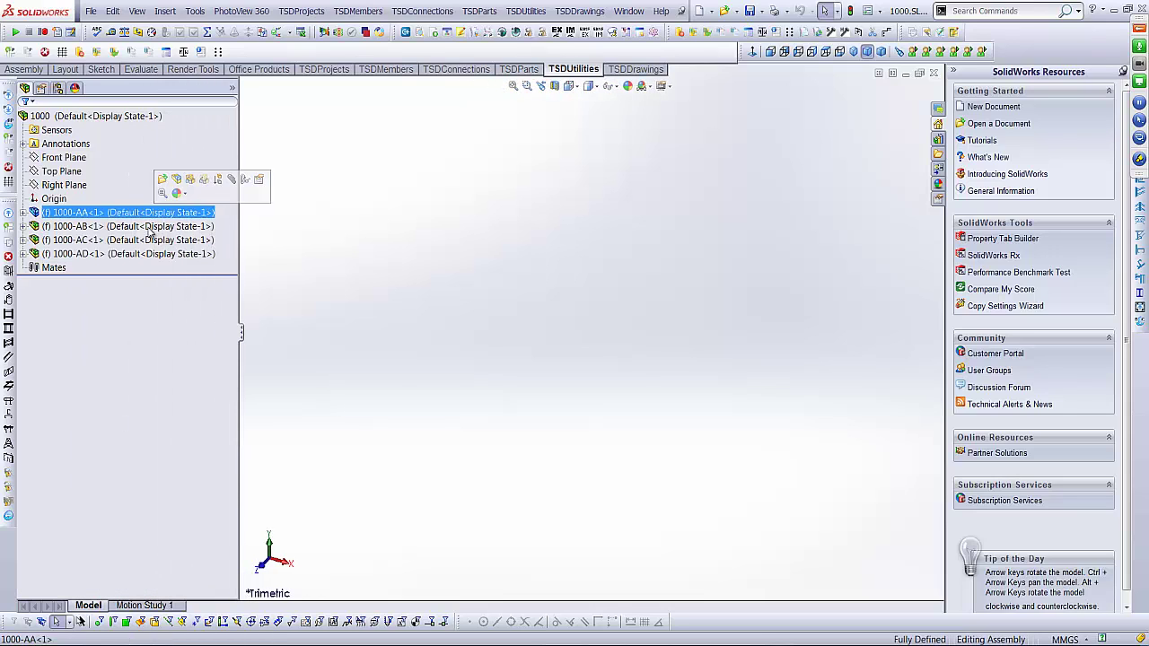
click(148, 240)
click(146, 254)
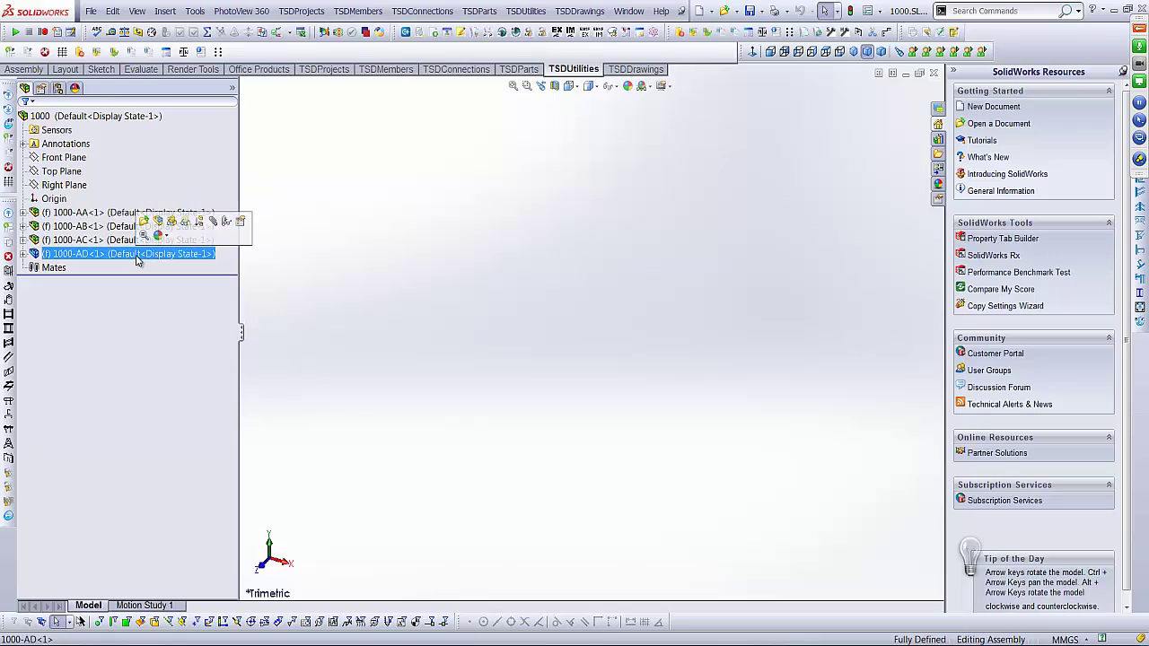
click(102, 212)
click(101, 228)
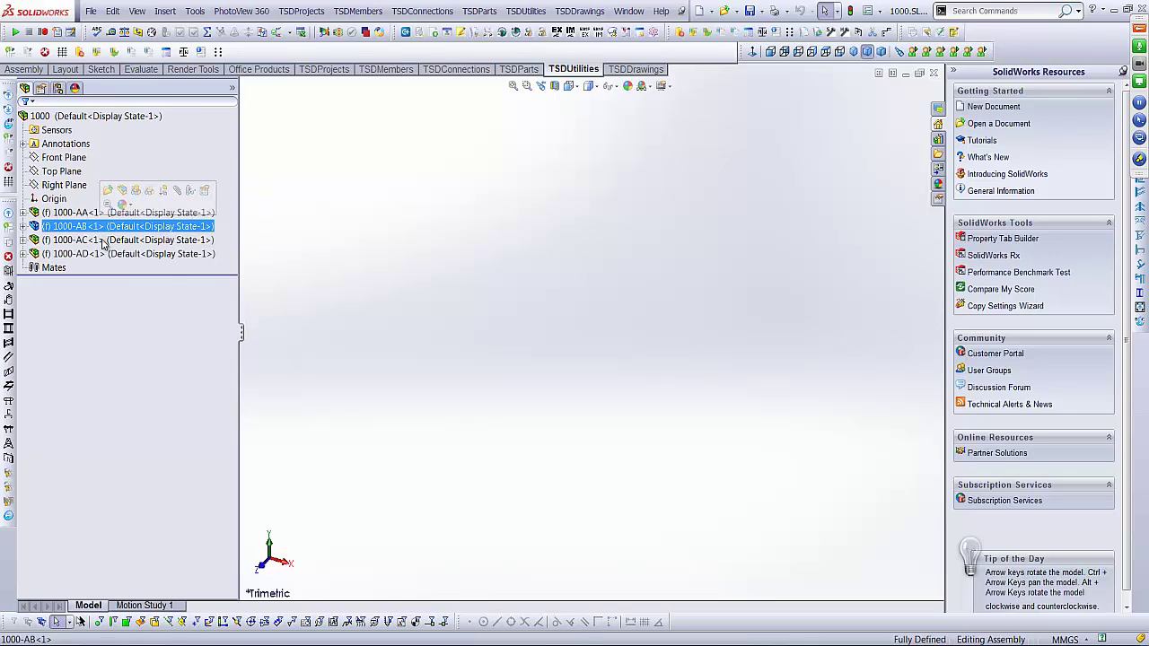
click(103, 240)
click(107, 254)
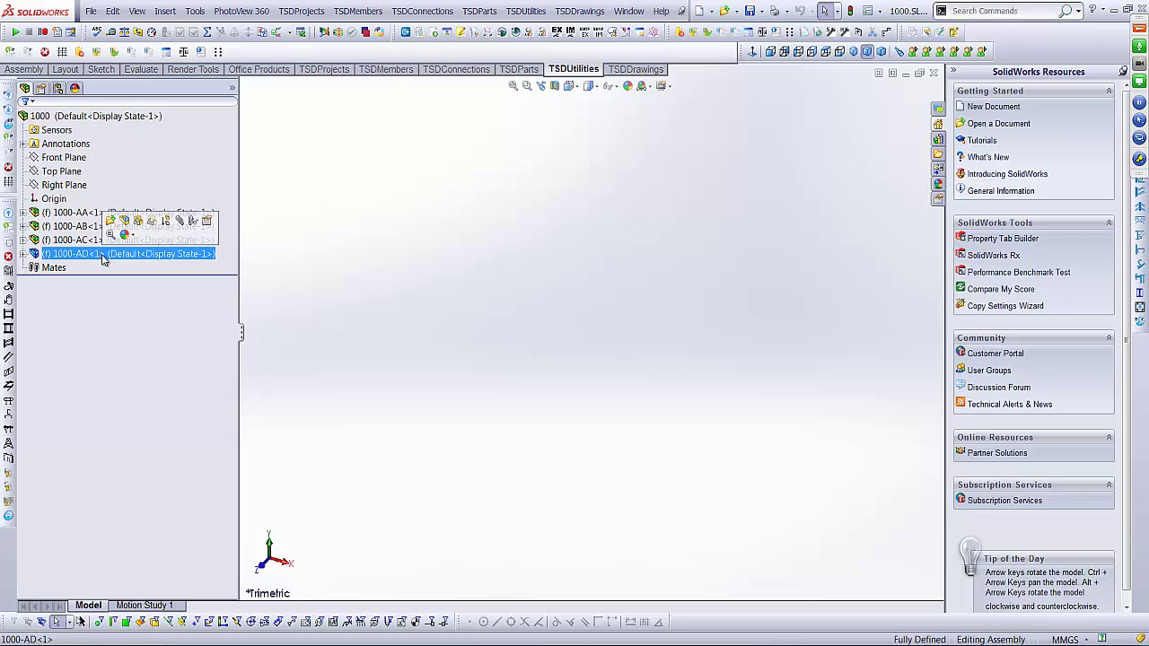
click(538, 277)
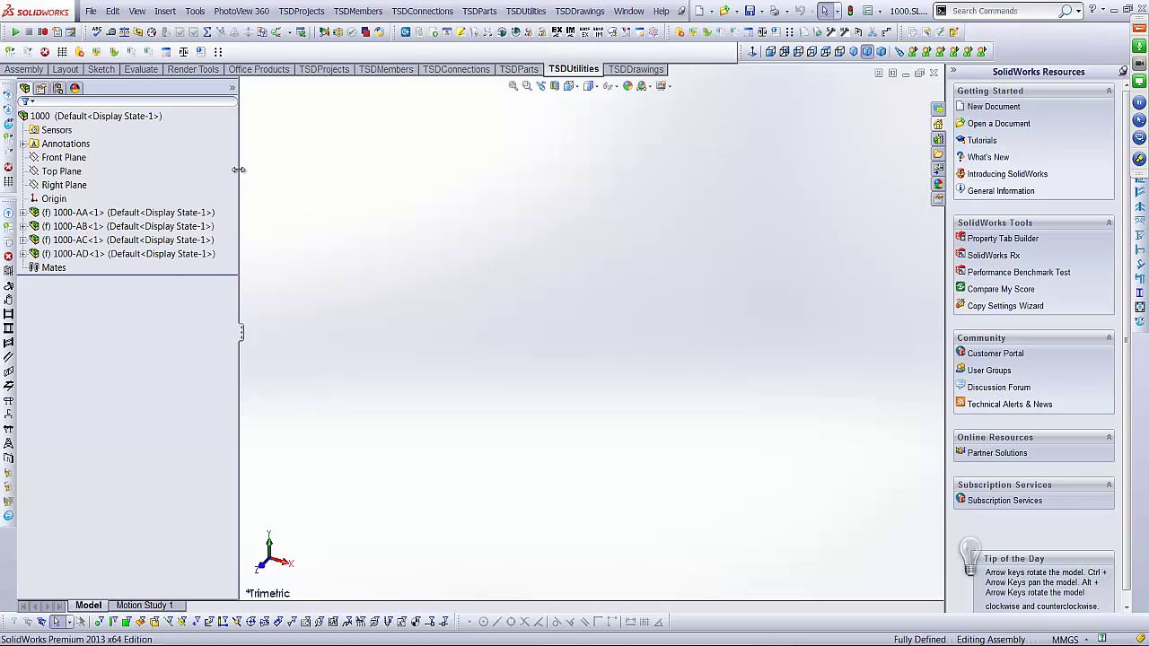
drag(241, 173, 183, 174)
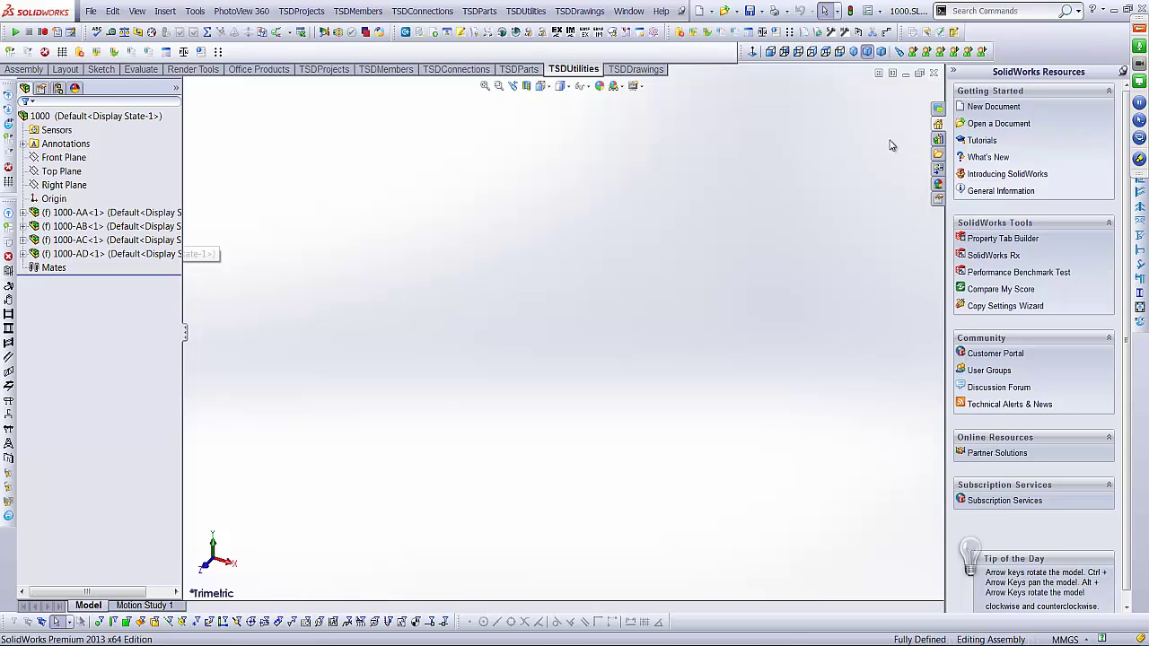
Close the 1000 assembly and check which documents are still open
click(933, 75)
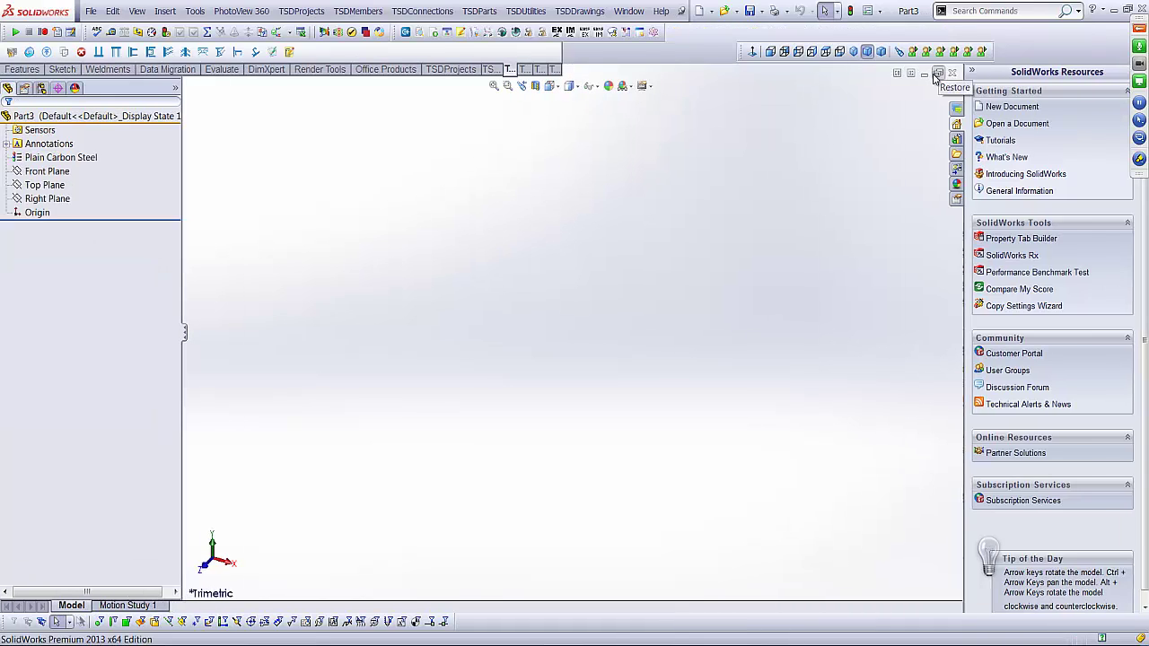
click(629, 11)
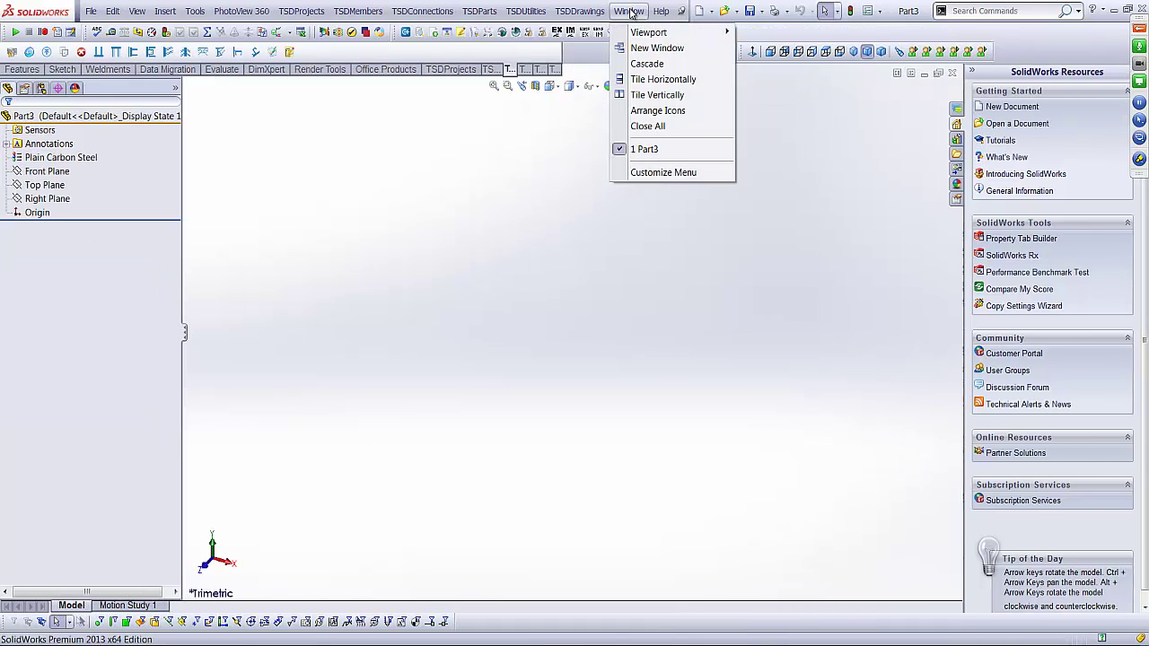
click(551, 148)
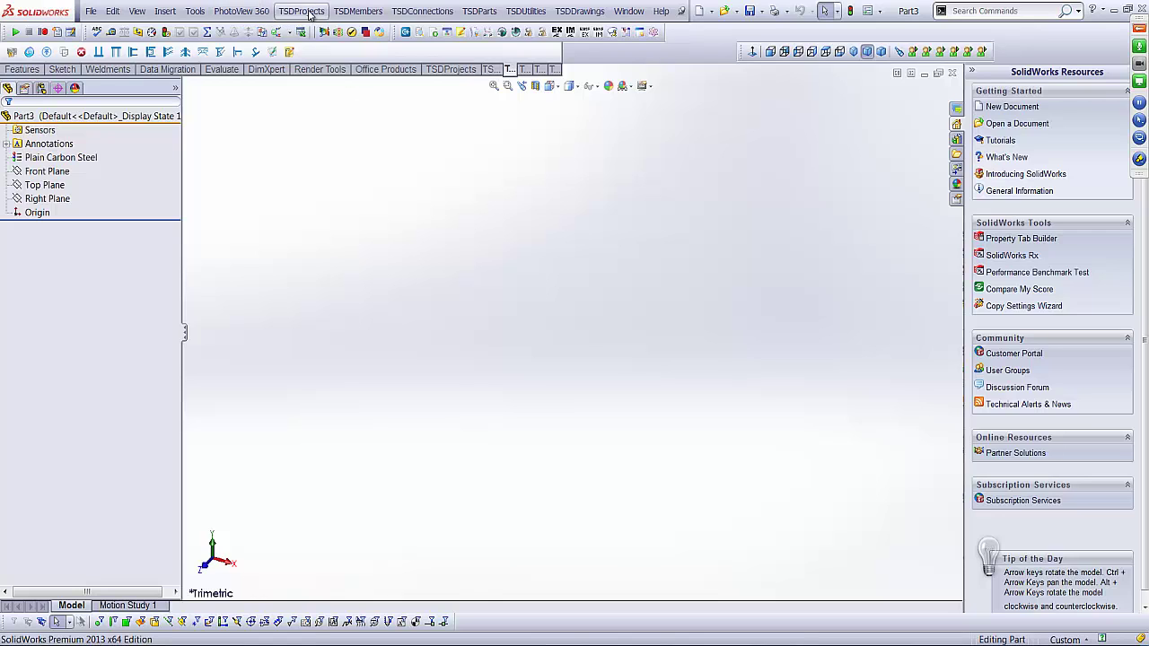
From Part3, log in to project 1000 with WBS code AA, GLOBAL
click(309, 11)
click(314, 33)
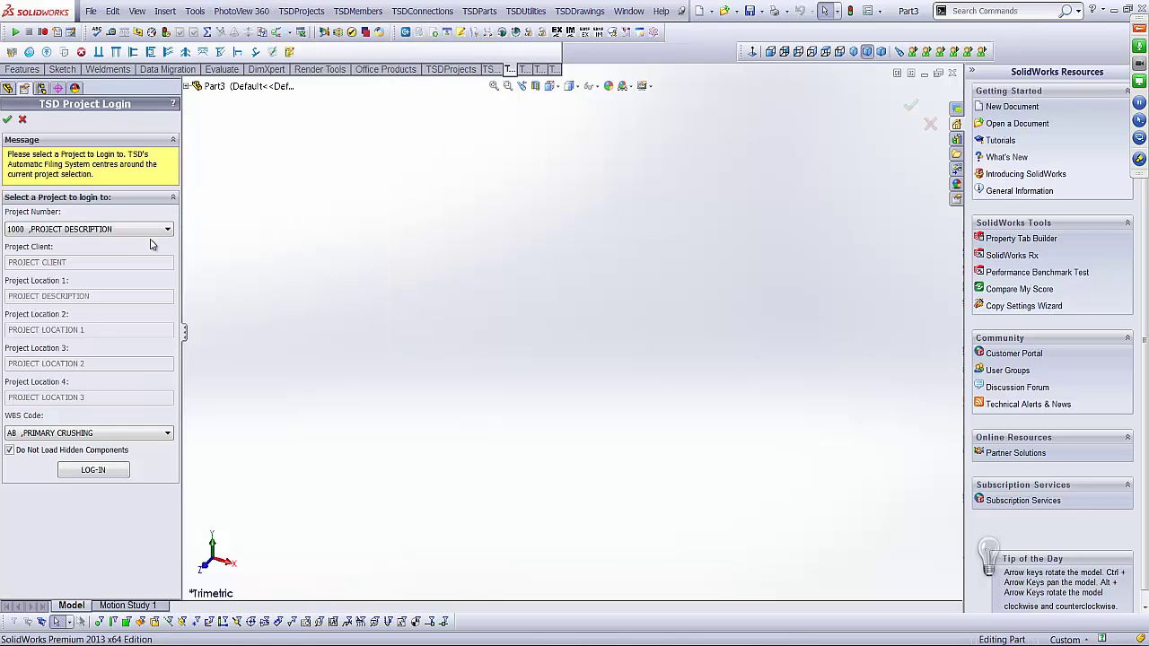
click(84, 432)
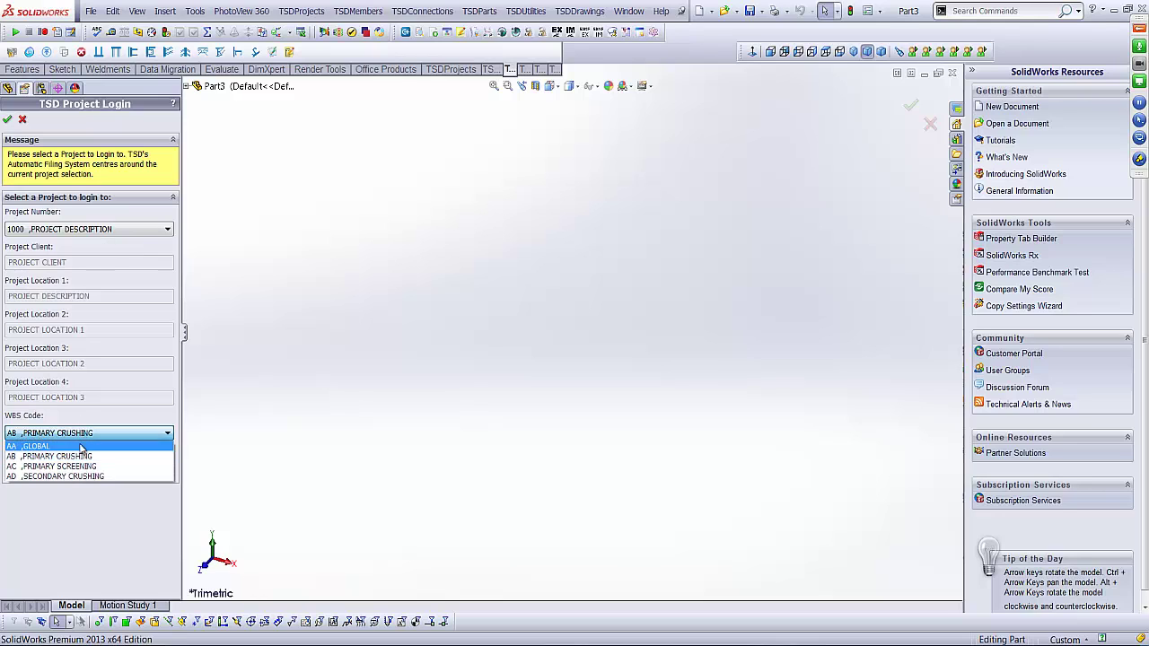
click(81, 446)
click(95, 470)
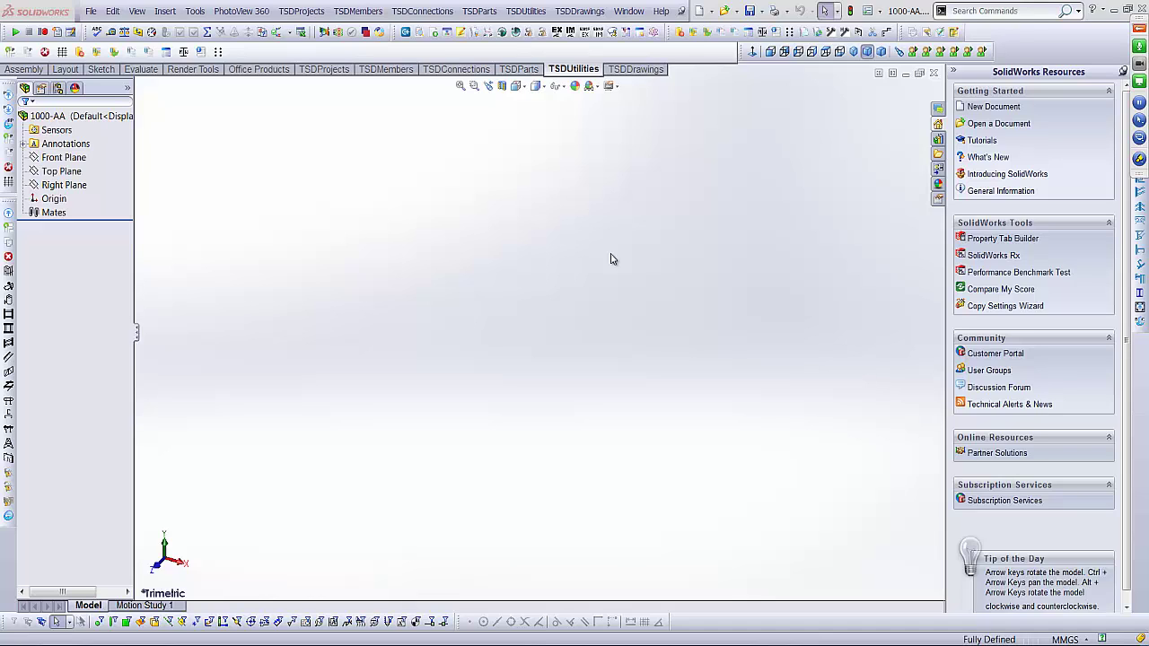
Sketch a point at the origin on the Top Plane of 1000-AA and exit the sketch
click(61, 171)
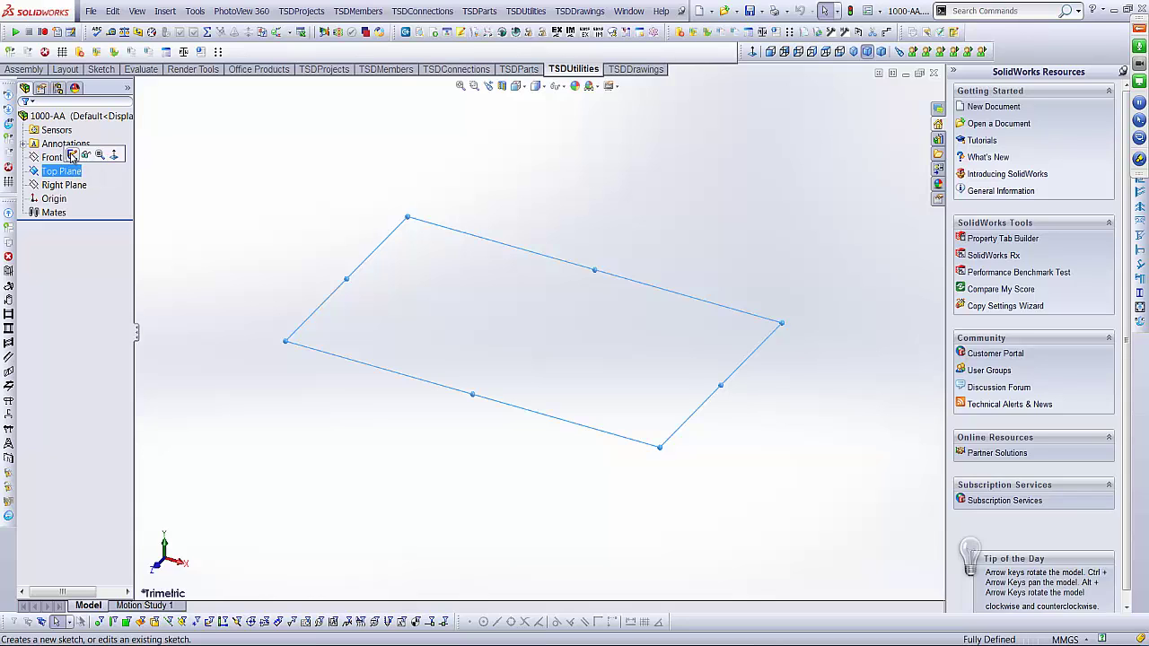
click(72, 155)
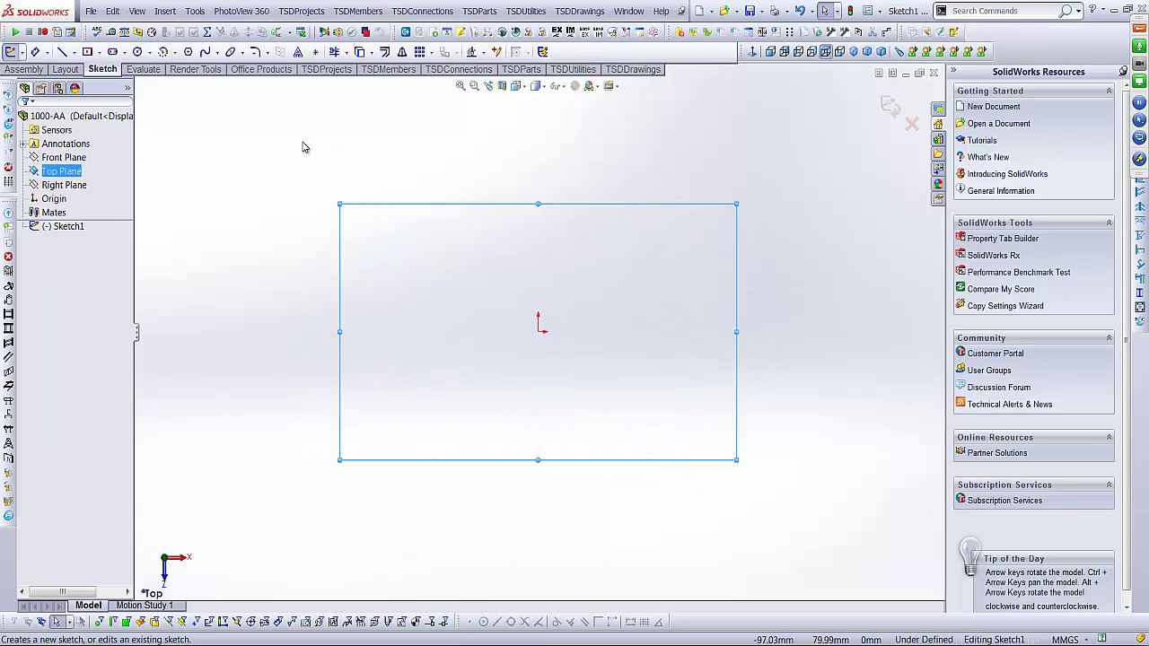
click(317, 53)
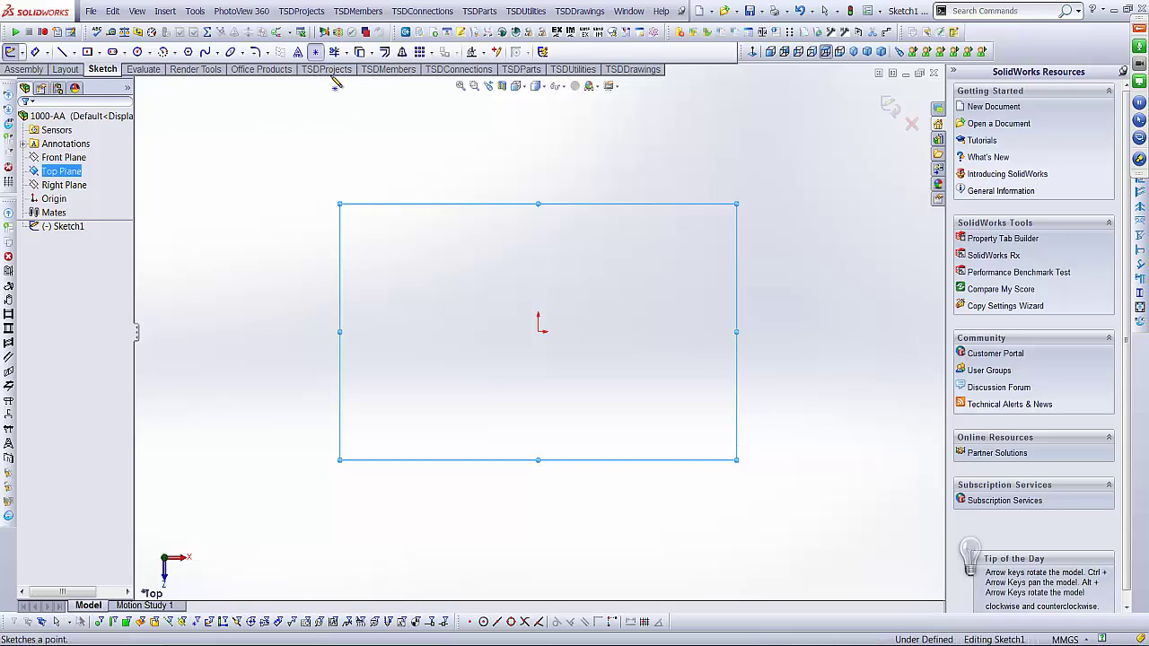
click(540, 334)
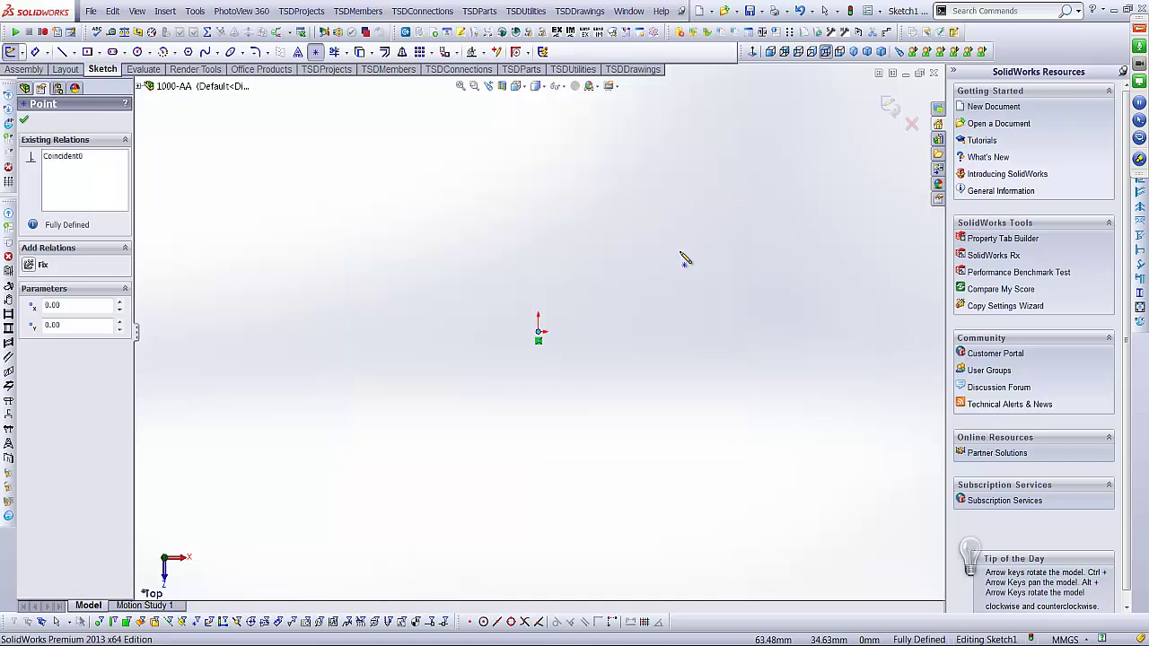
click(882, 103)
click(881, 102)
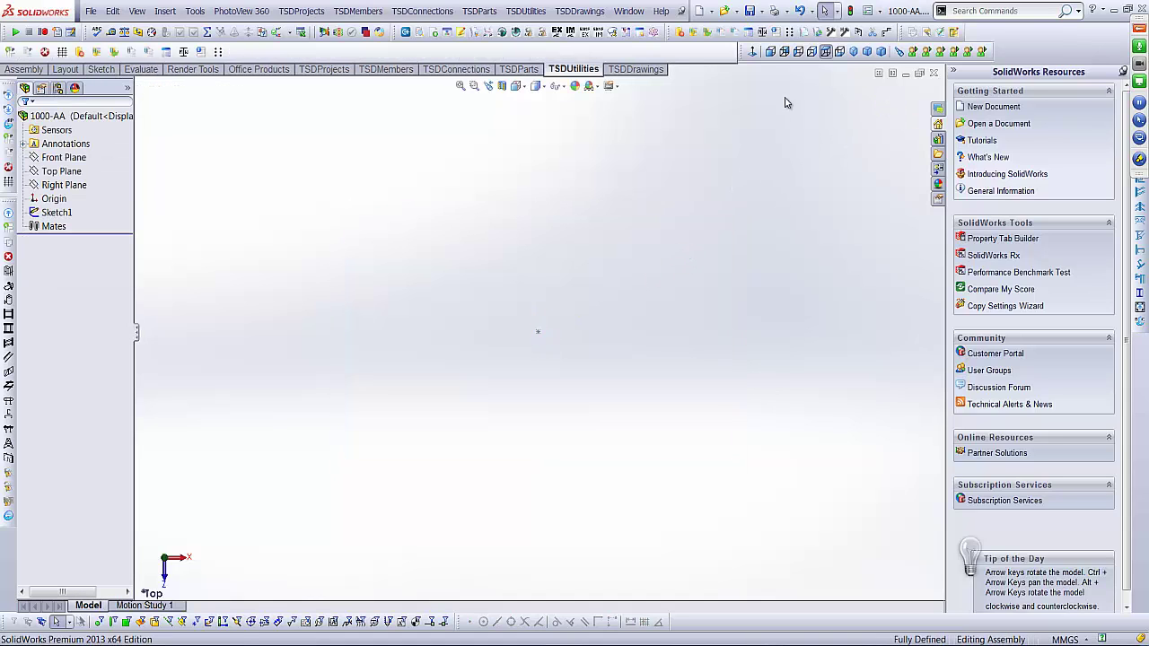
Insert the line-sketch frame from the TSD structural FRAMES members at the sketch point on the origin, then view the assembly in isometric
click(853, 51)
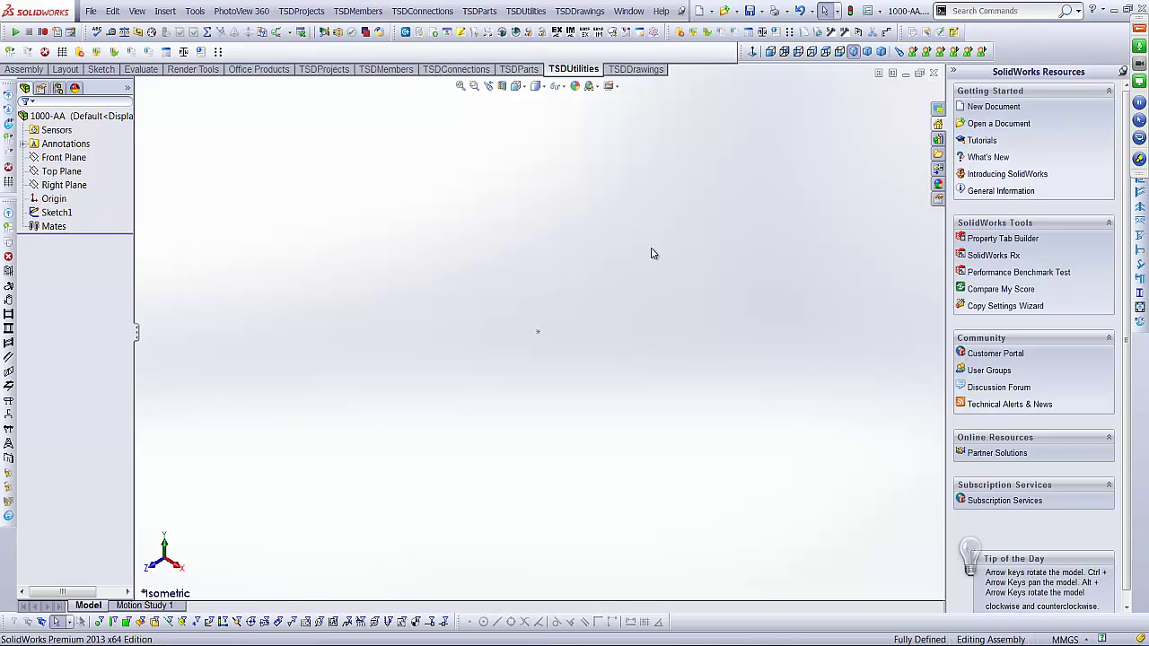
click(357, 10)
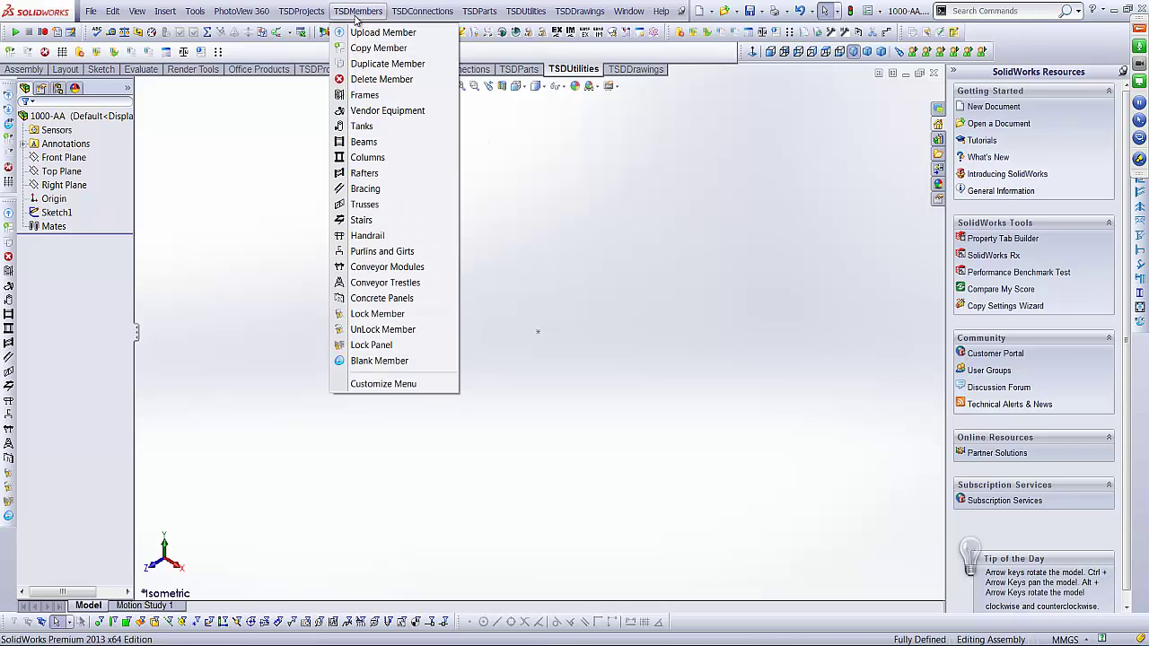
click(388, 97)
drag(131, 253, 174, 336)
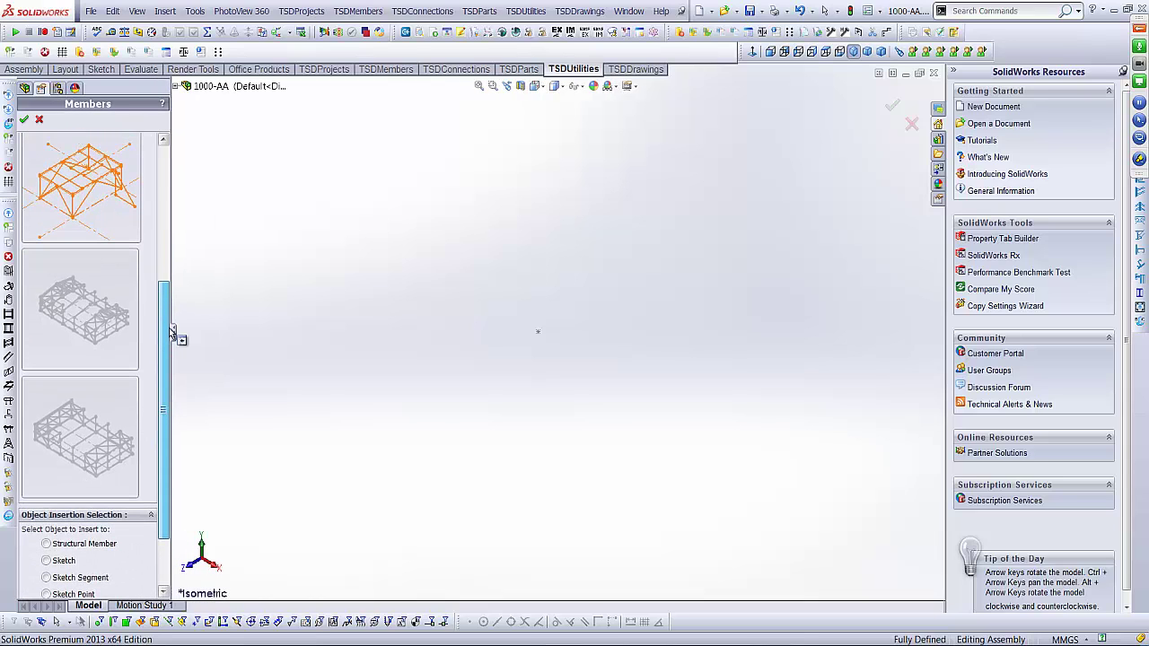
click(87, 192)
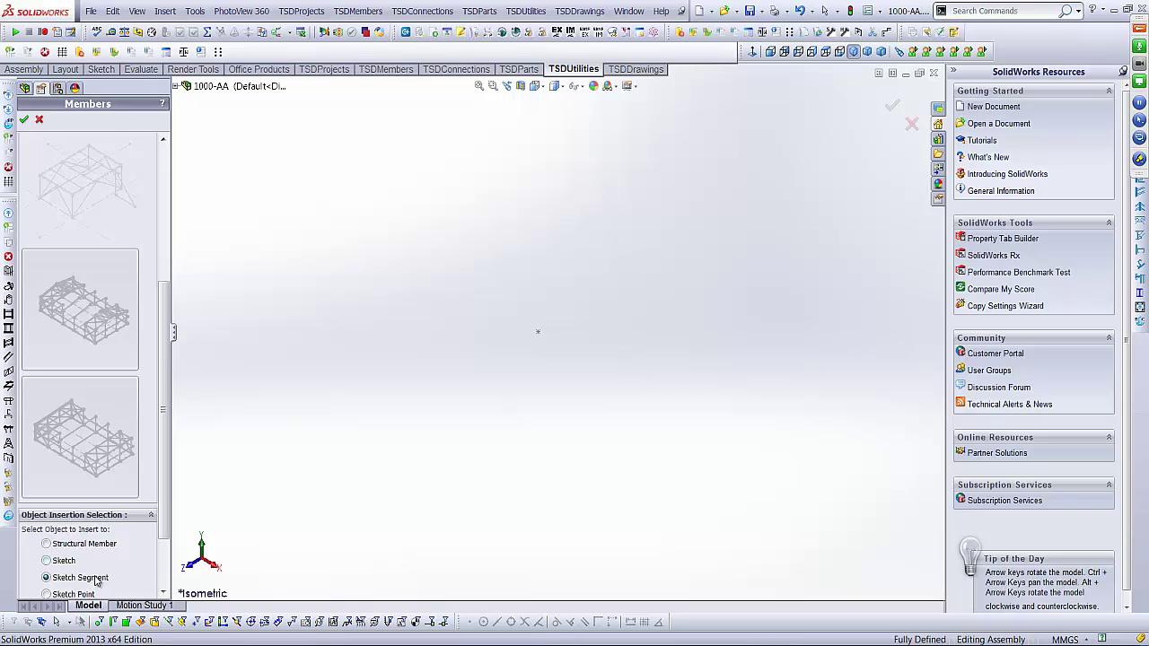
scroll(54, 529, down, 3)
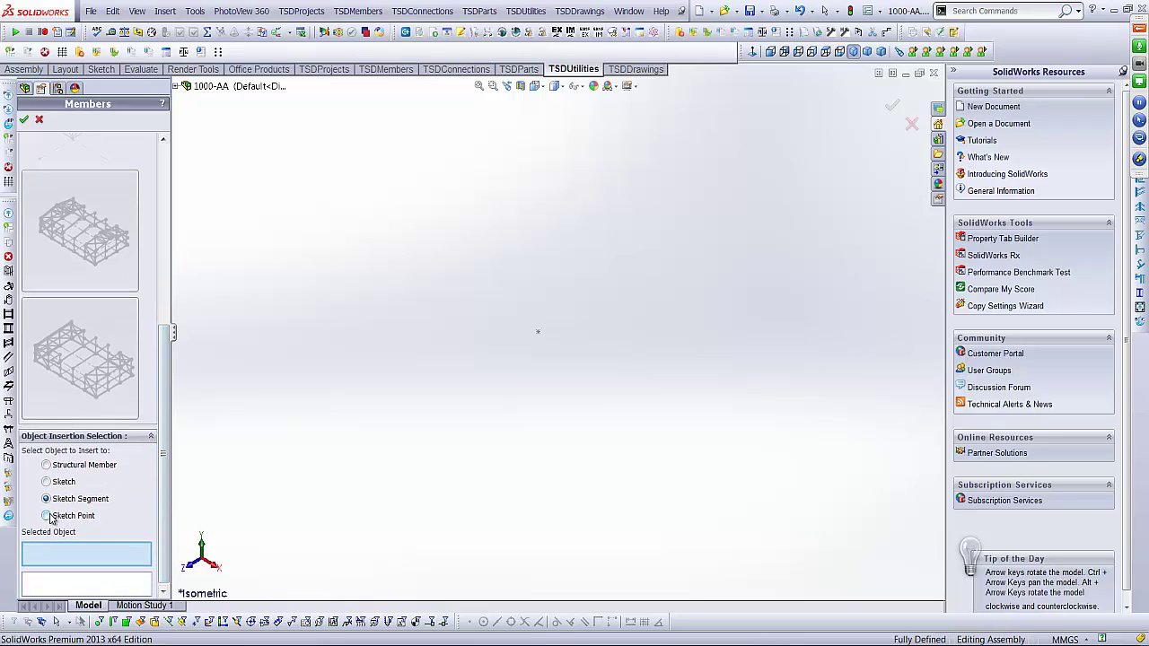
click(47, 516)
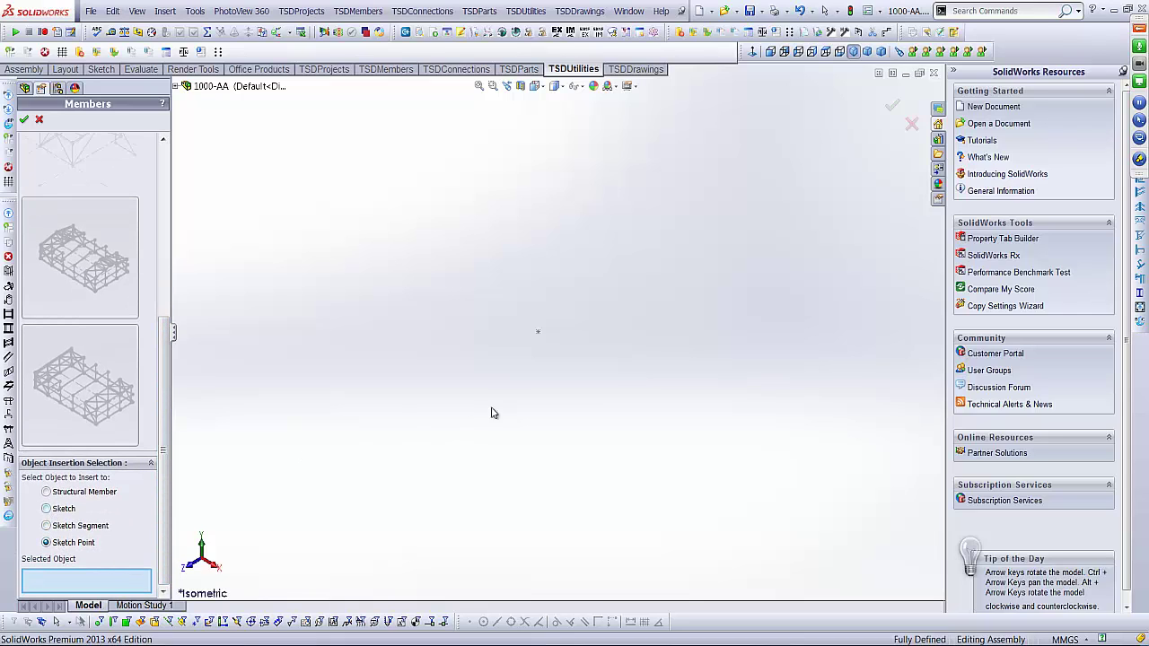
click(539, 333)
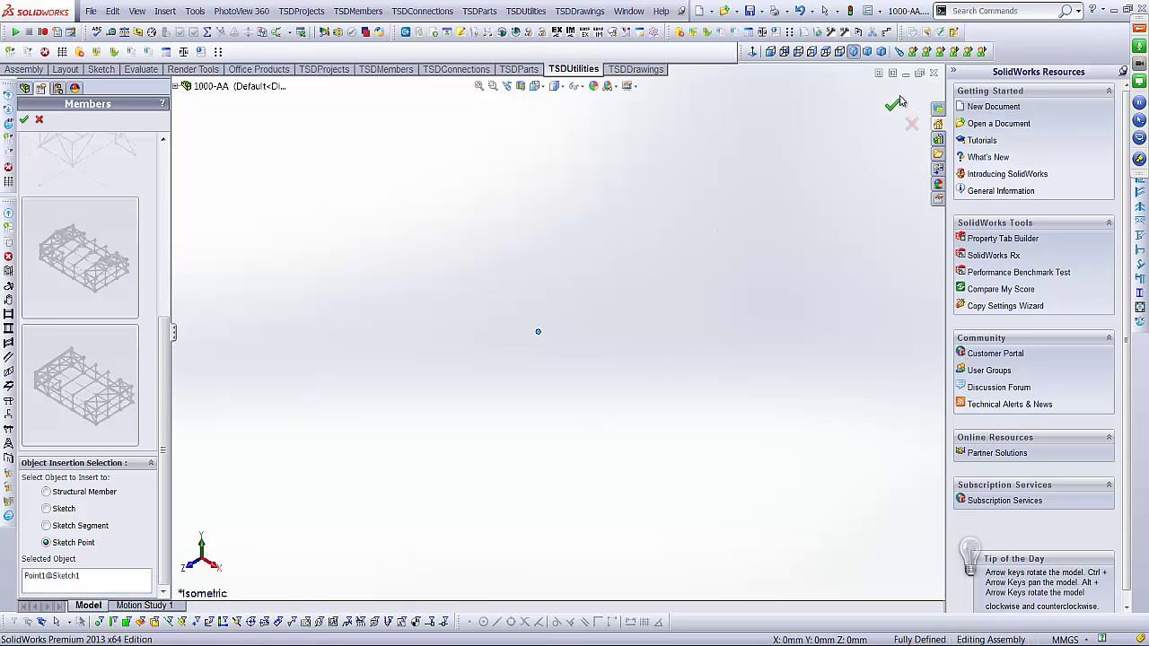
click(898, 102)
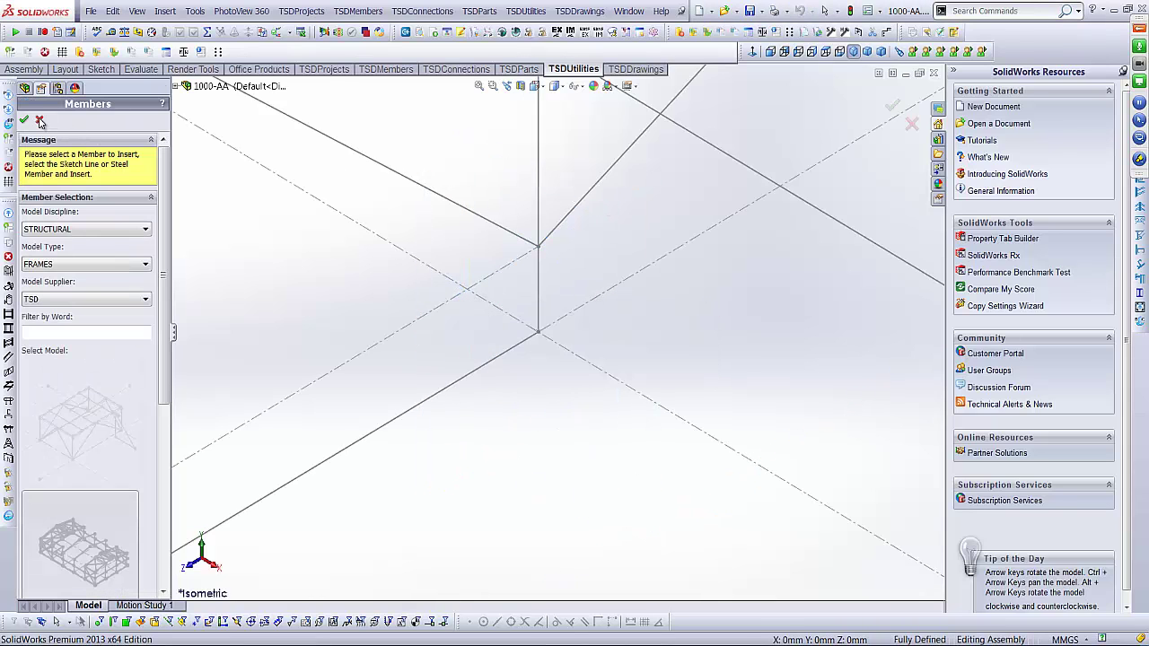
click(40, 118)
click(853, 52)
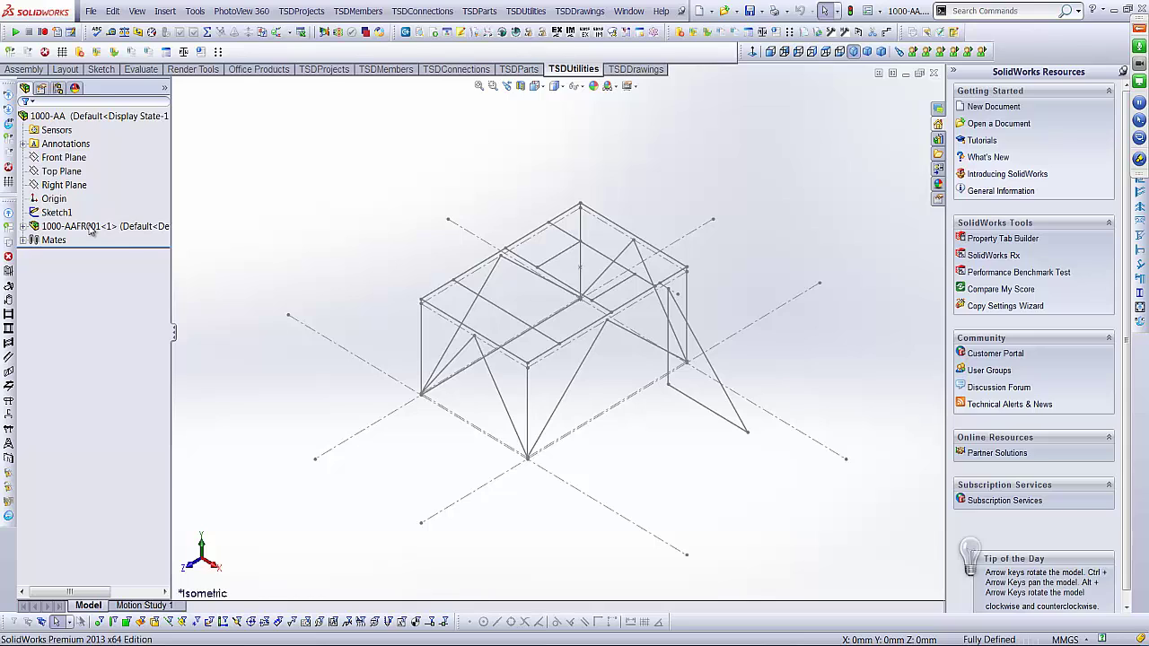
Expand the inserted frame 1000-AAFR001 in the feature tree and open its part 1000-AAFR001D01
click(24, 227)
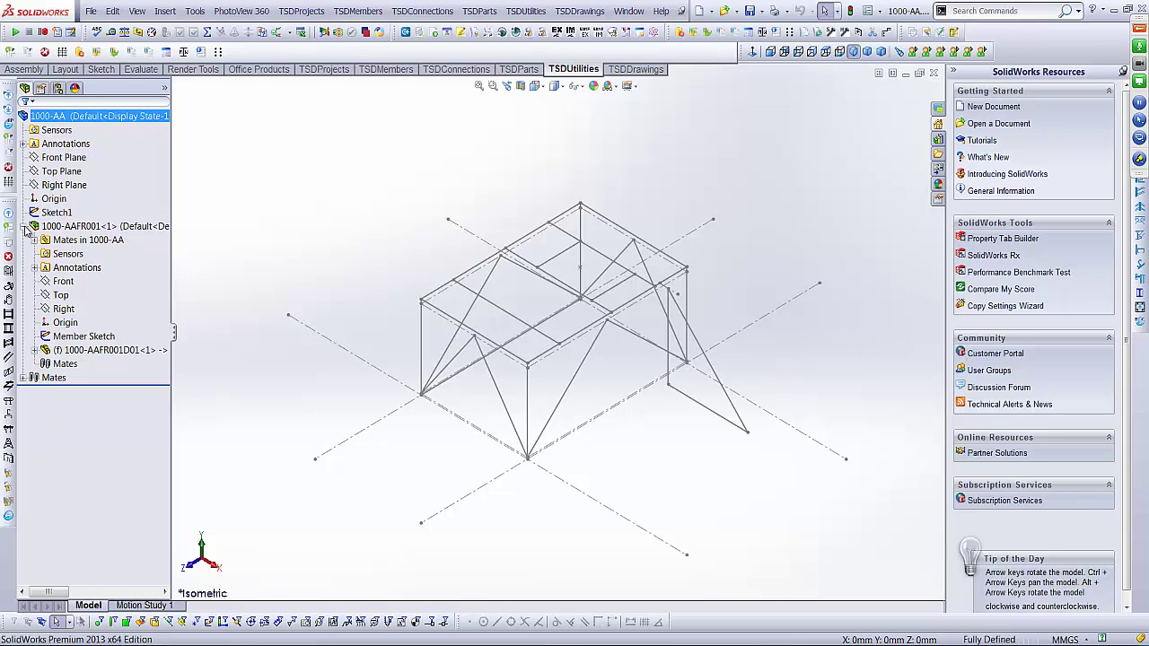
click(24, 228)
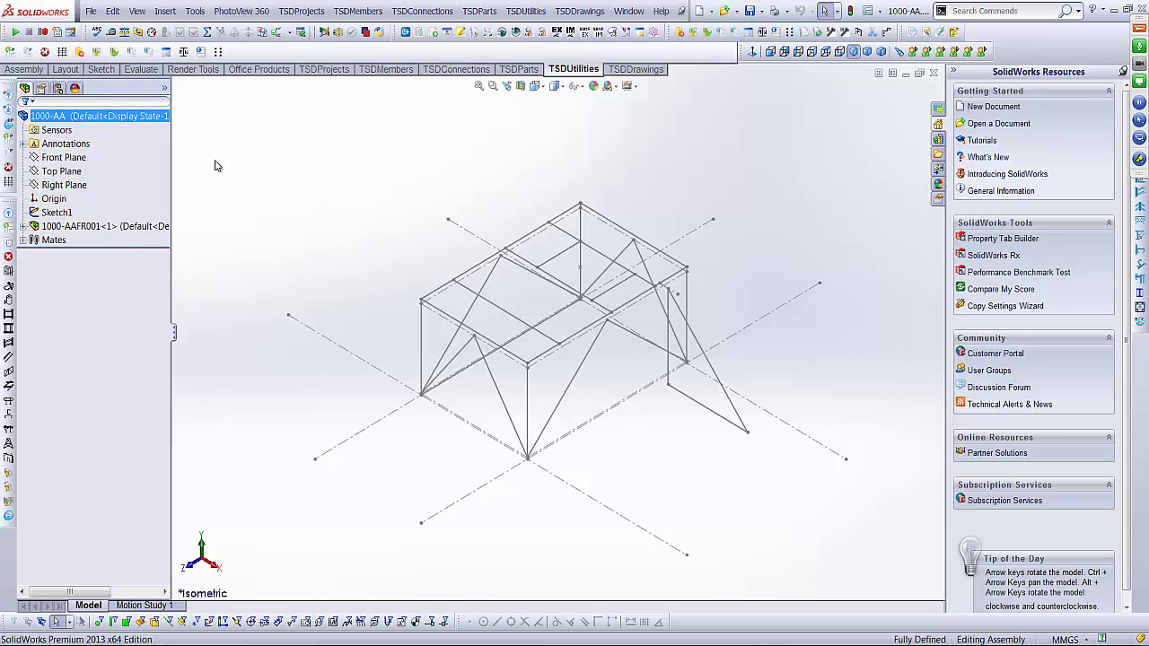
drag(172, 159, 191, 158)
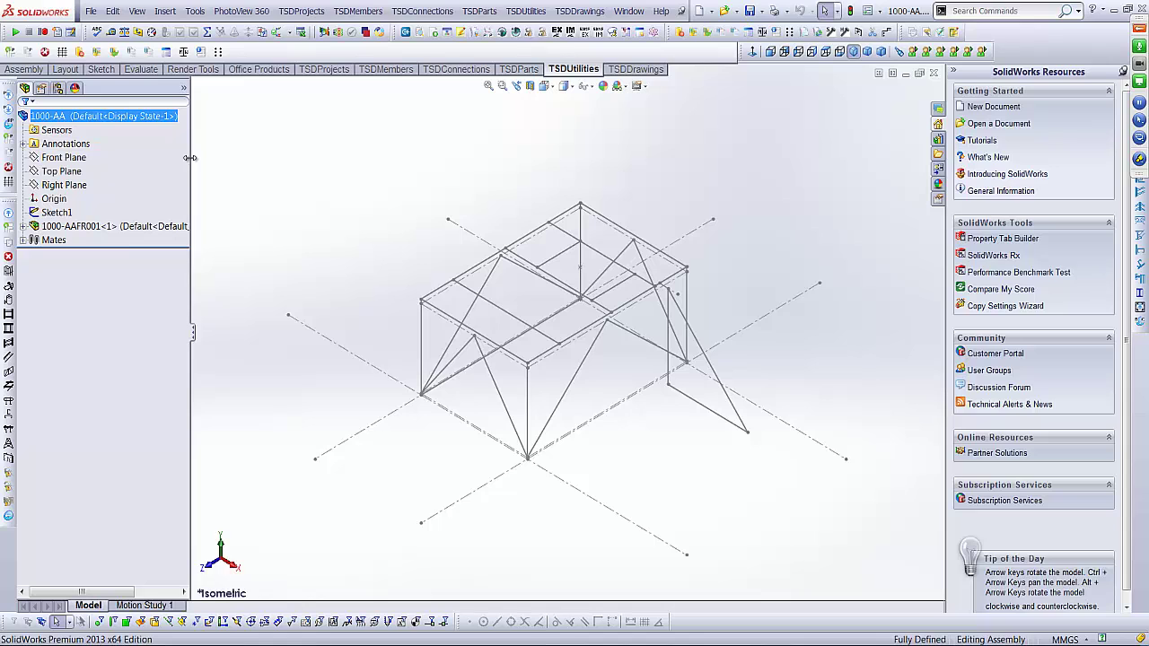
click(23, 228)
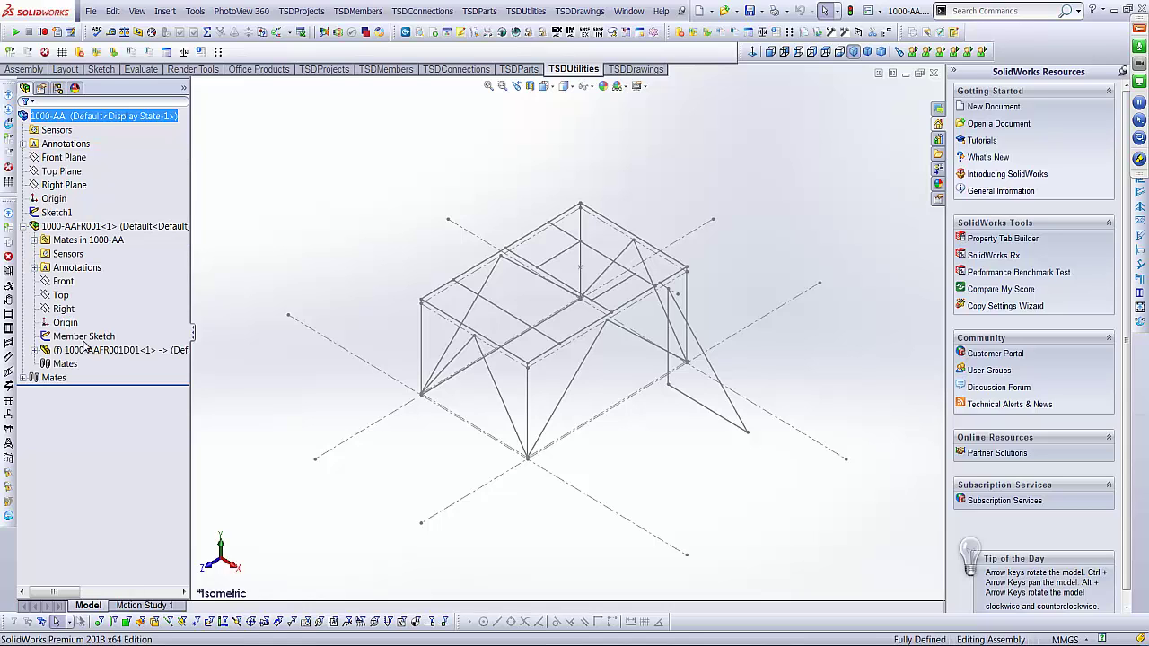
right_click(133, 353)
click(149, 308)
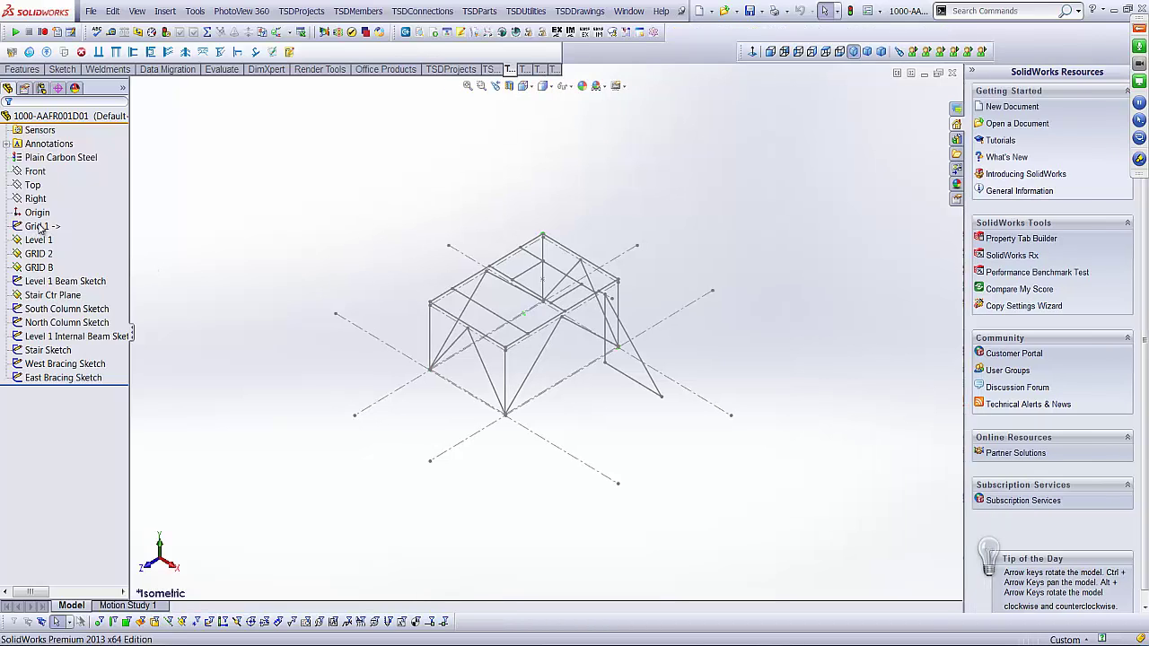
Examine the frame part's driving features, including Grid 1, Level 1, Stair Ctr Plane, Stair Sketch and the West and East Bracing Sketches
click(40, 228)
click(41, 242)
click(43, 296)
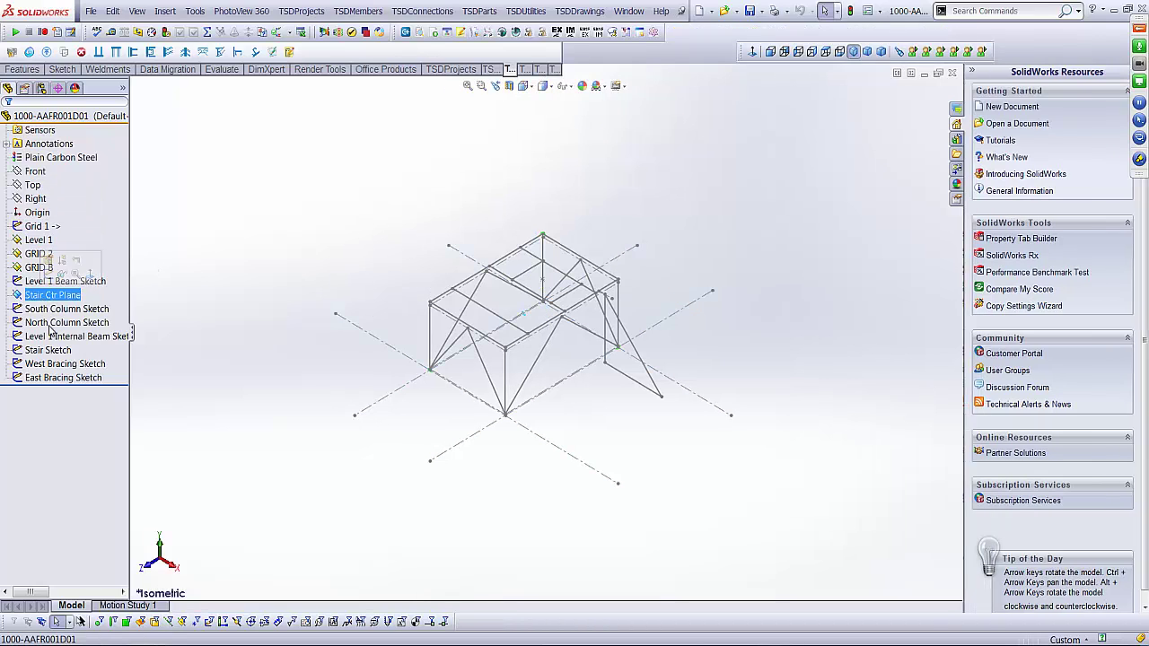
click(47, 350)
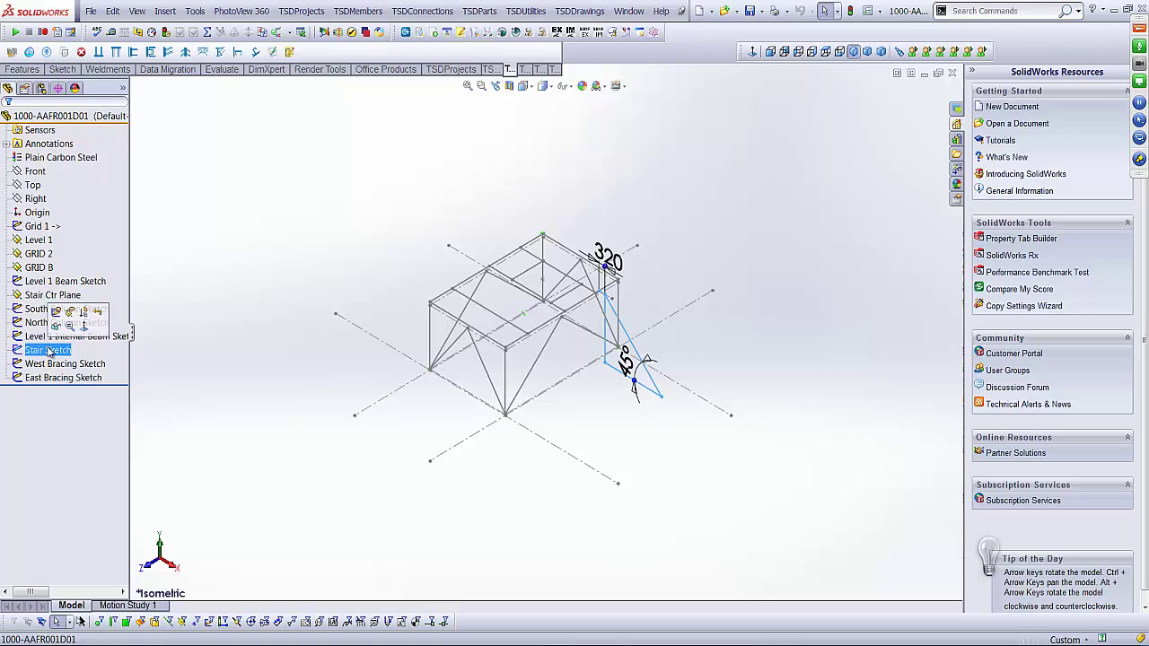
click(49, 363)
click(50, 377)
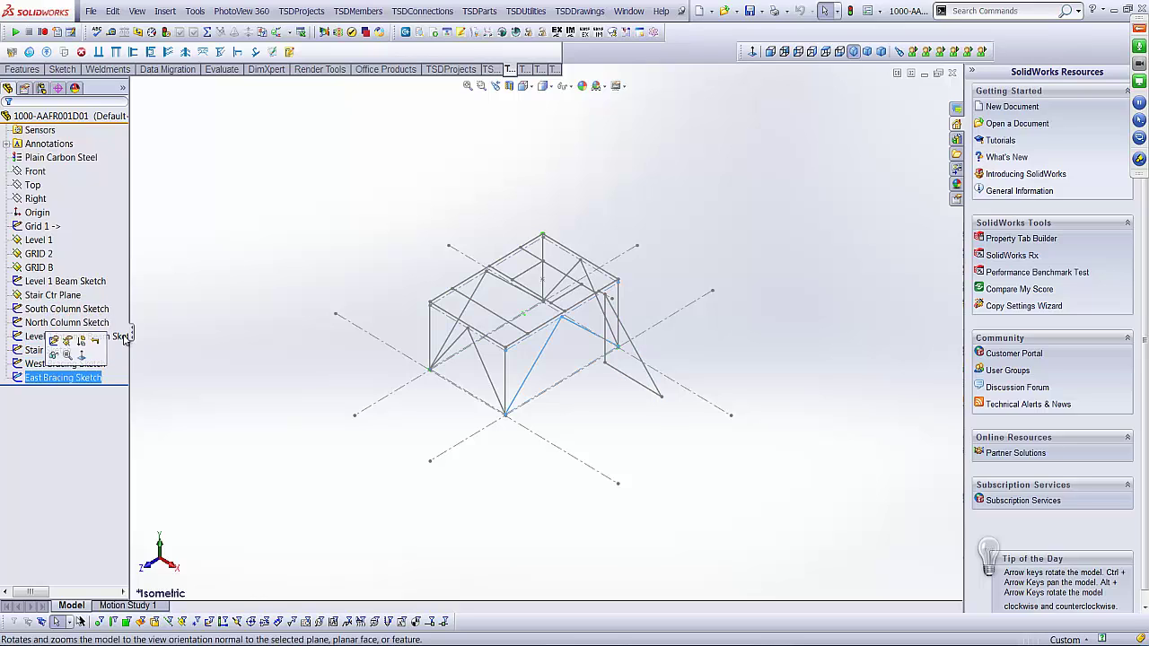
click(355, 200)
scroll(551, 304, down, 2)
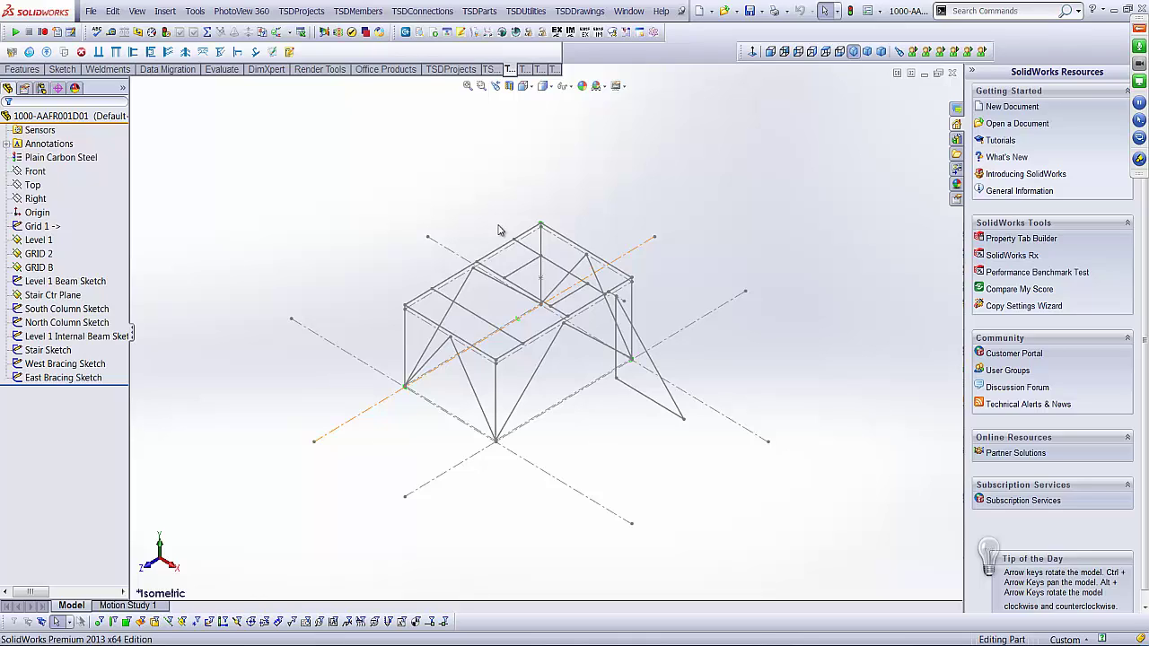
right_click(46, 229)
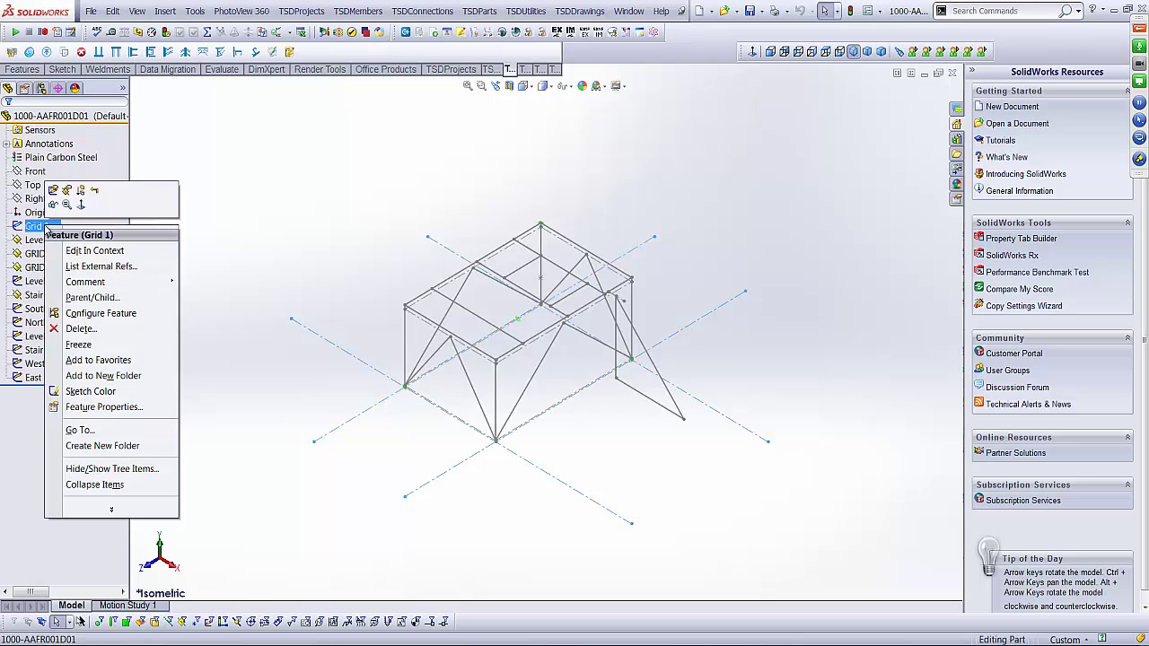
click(330, 176)
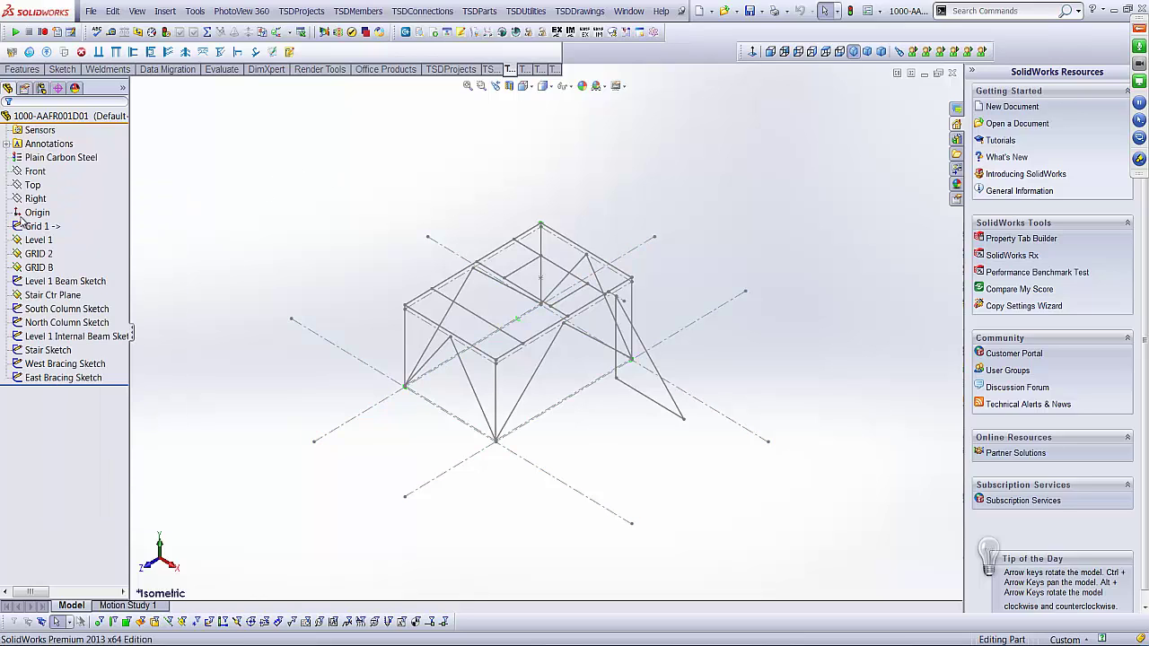
Save the frame part under the new name 1000-DS01.SLDPRT in the project's 1000 folder, keeping the references in open documents
click(761, 12)
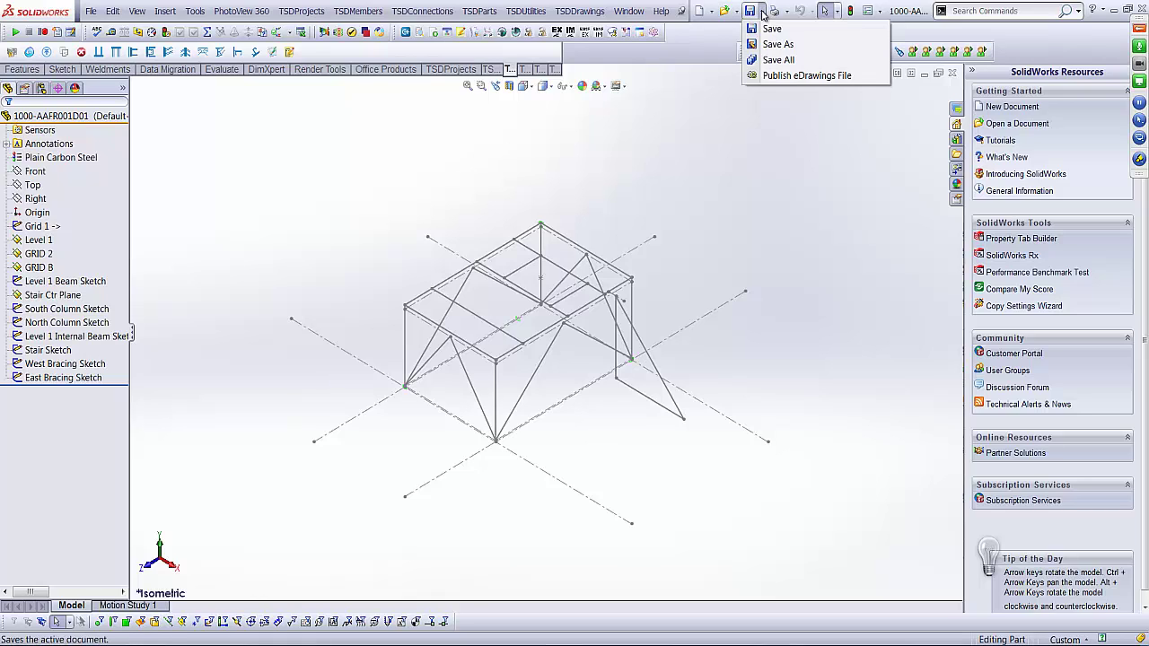
click(801, 47)
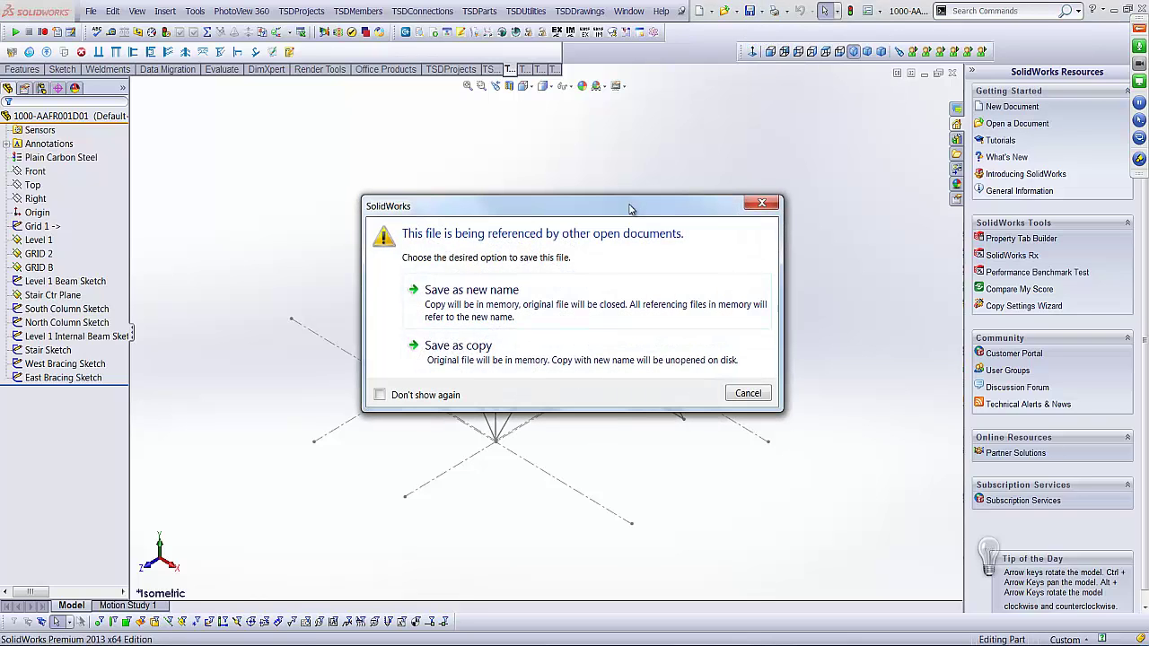
click(501, 305)
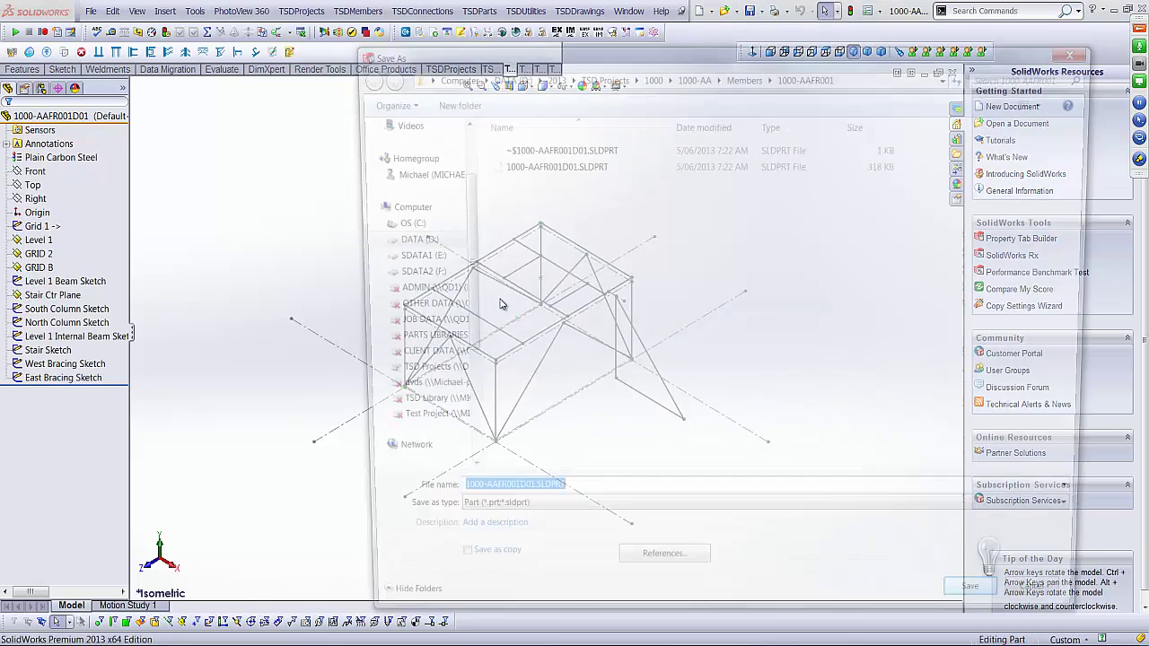
click(651, 75)
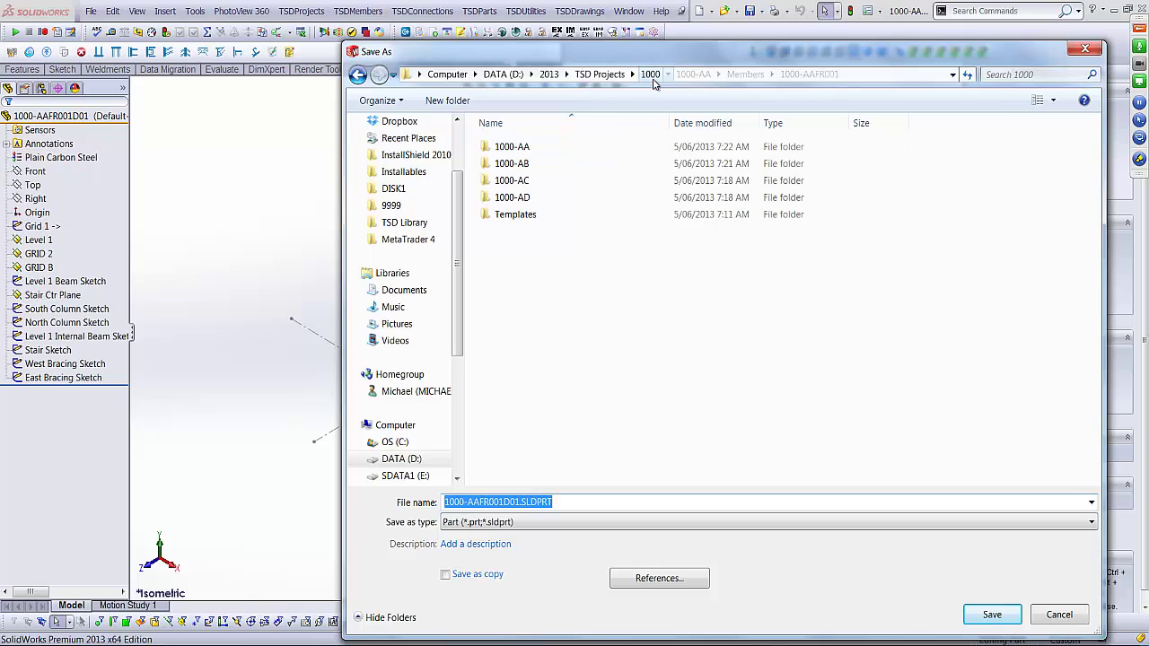
click(487, 501)
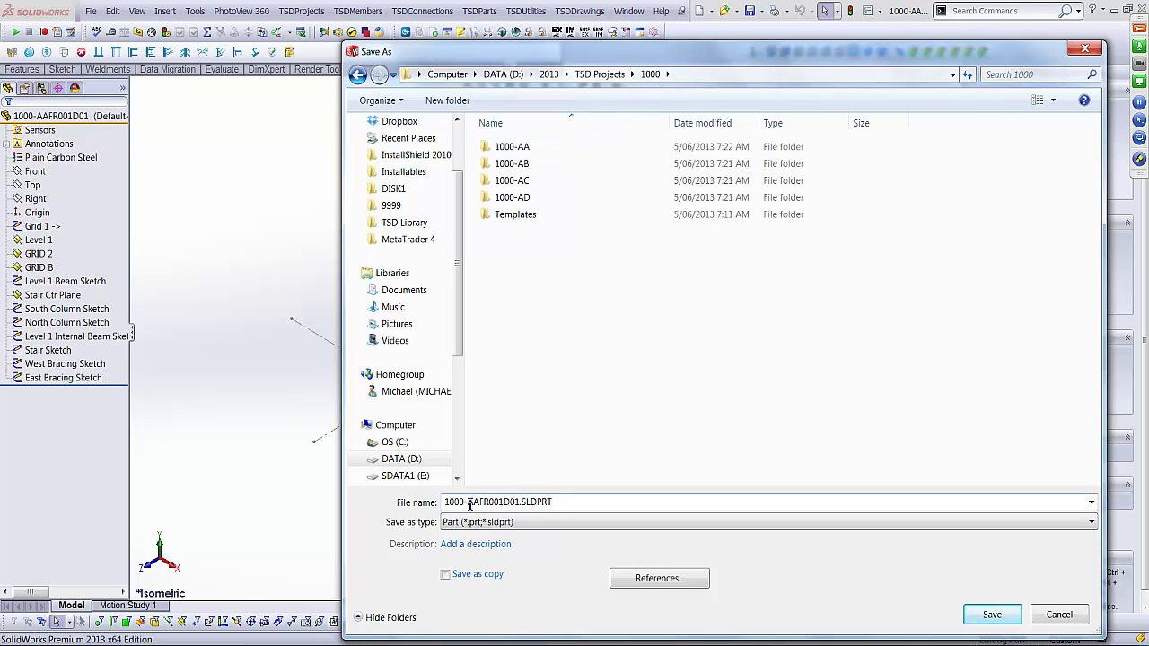
drag(468, 503, 518, 502)
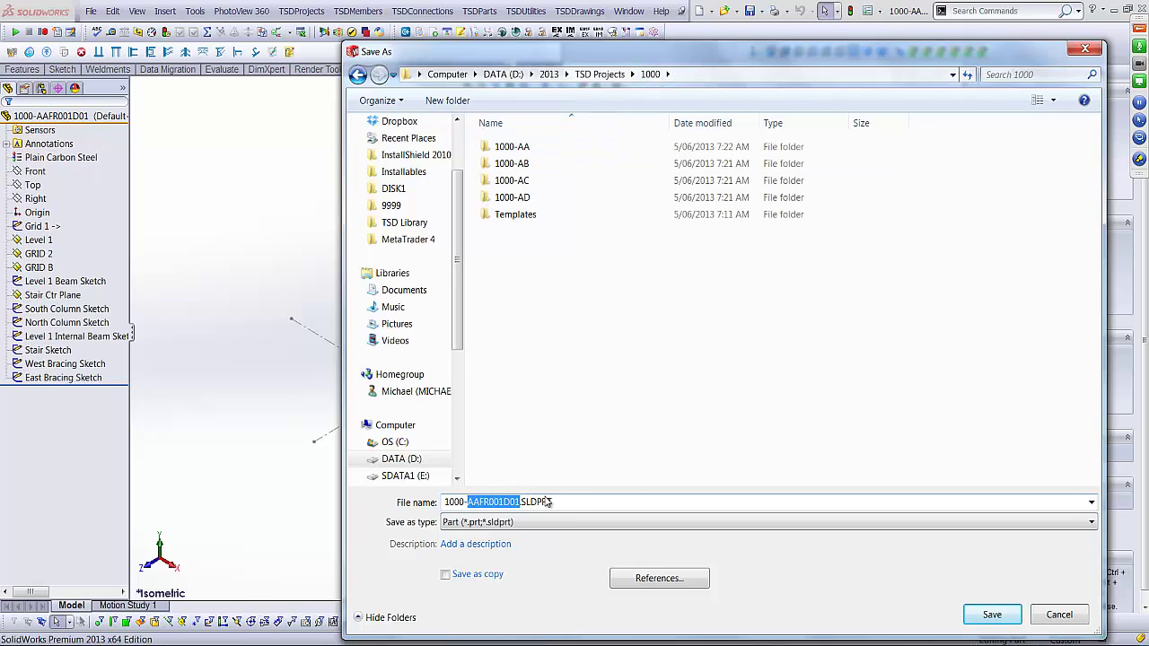
text(DS01)
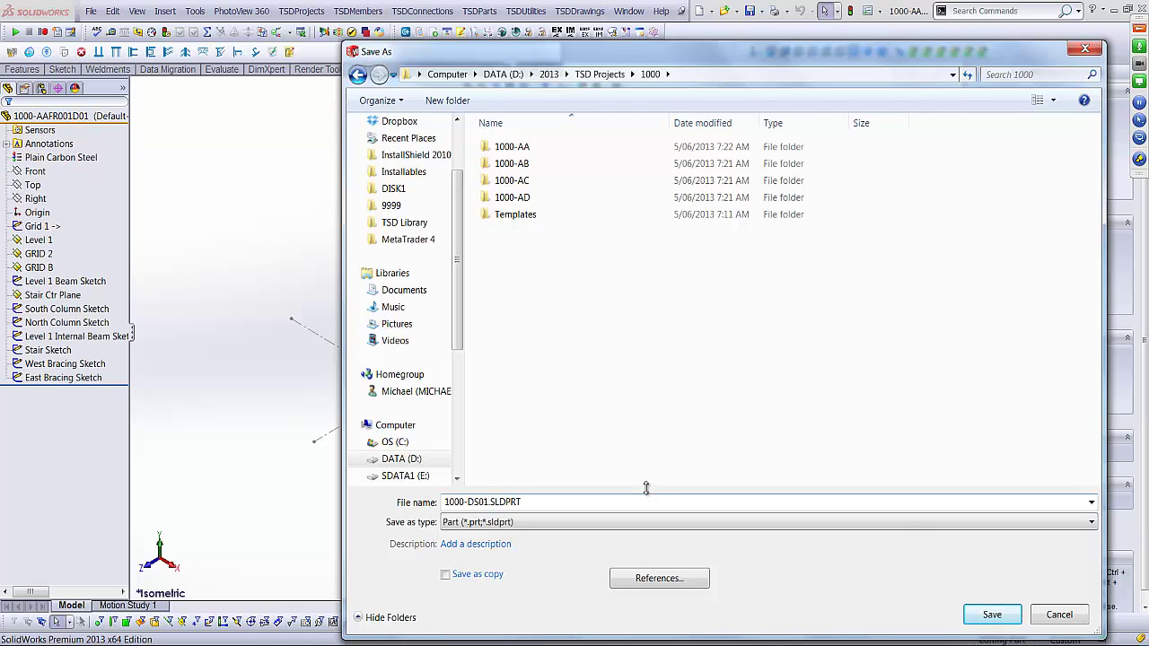
click(992, 616)
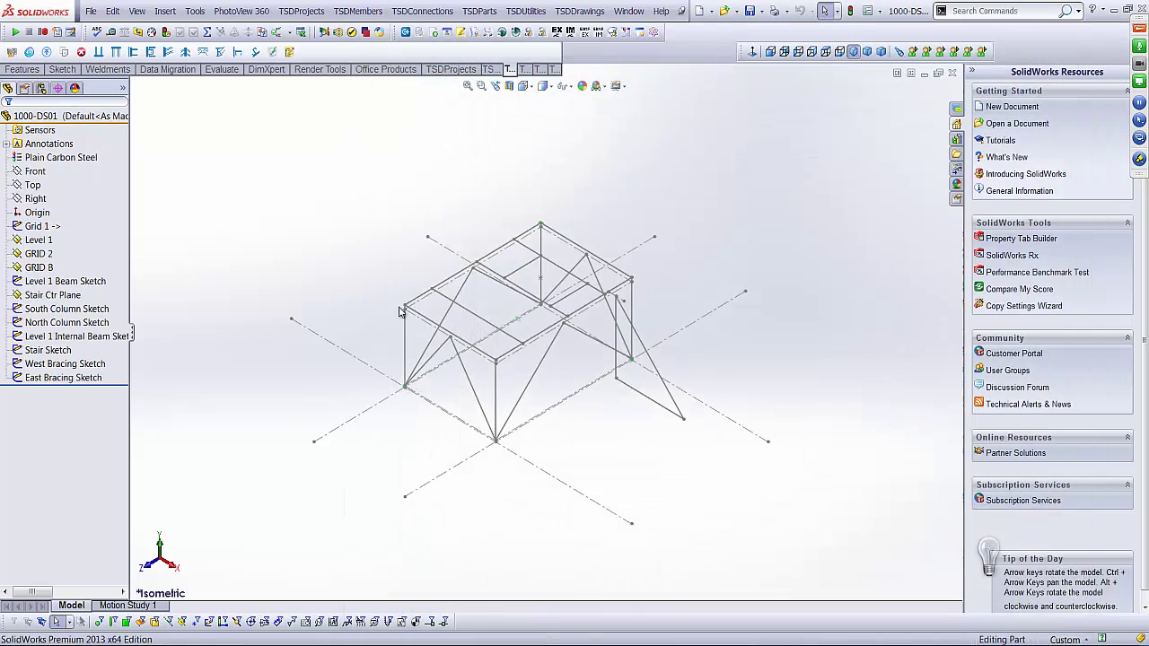
Edit the Grid 1 sketch and delete the externally referenced Coincident3 relation from the grid line at the 6000 mm spacing
click(41, 228)
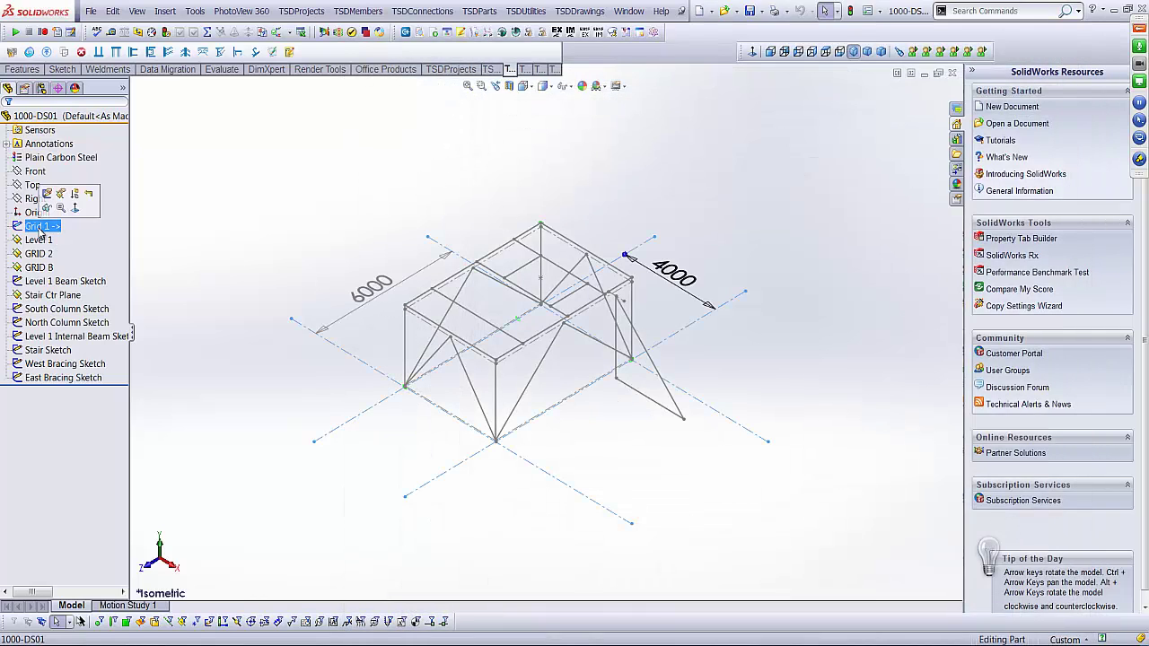
click(46, 194)
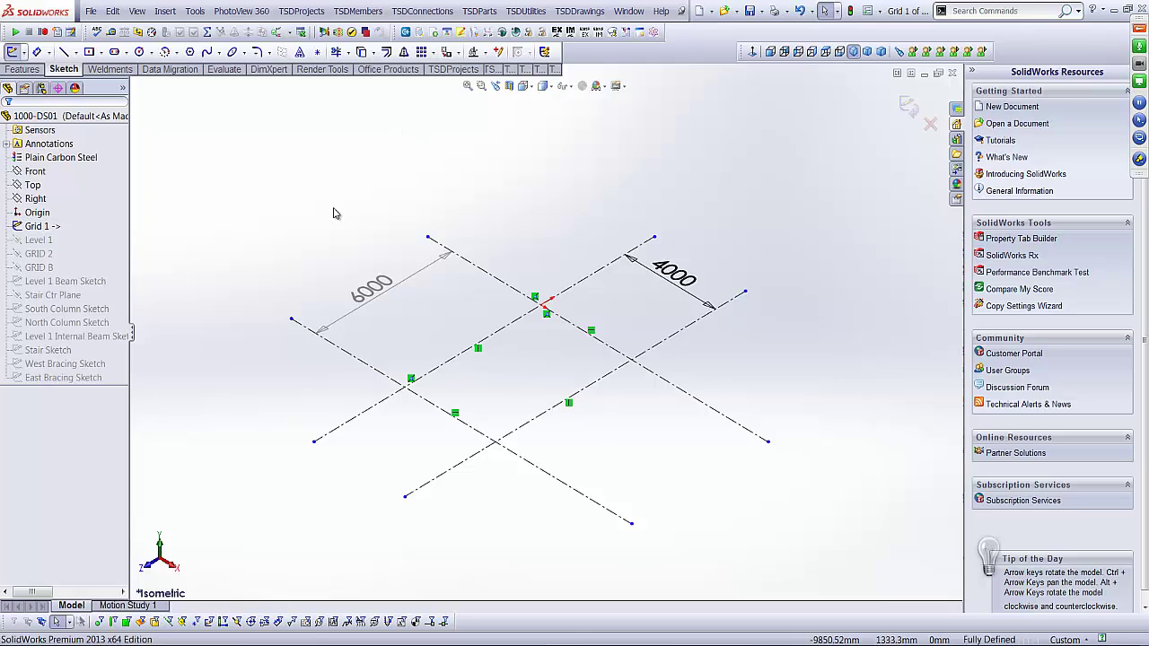
click(508, 329)
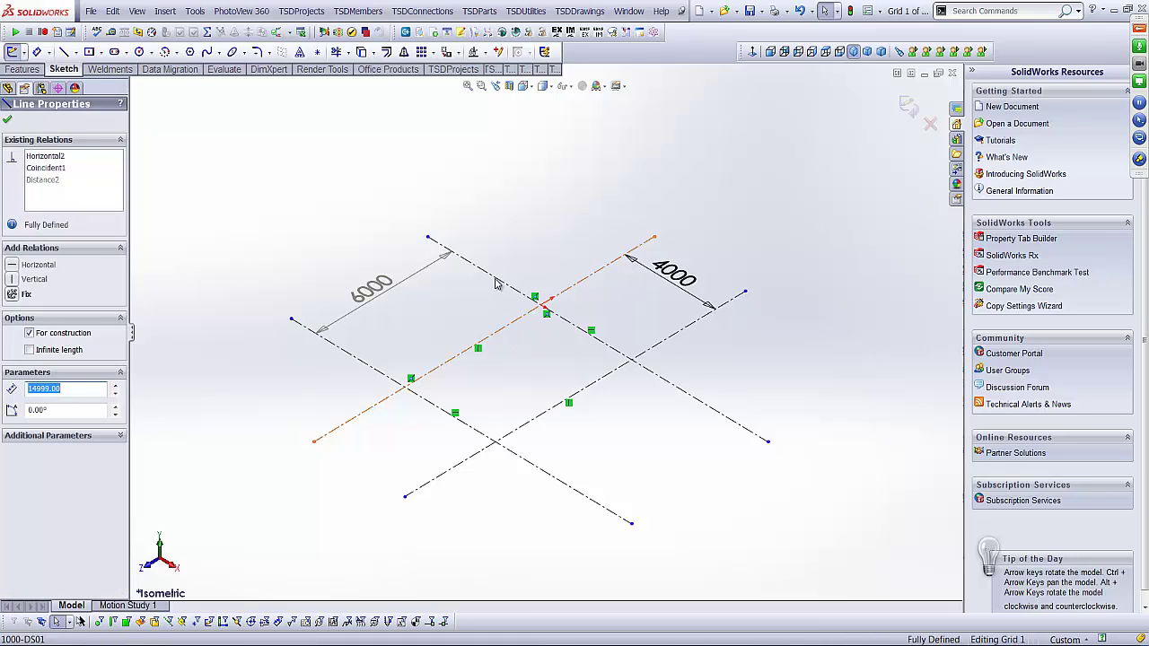
click(355, 361)
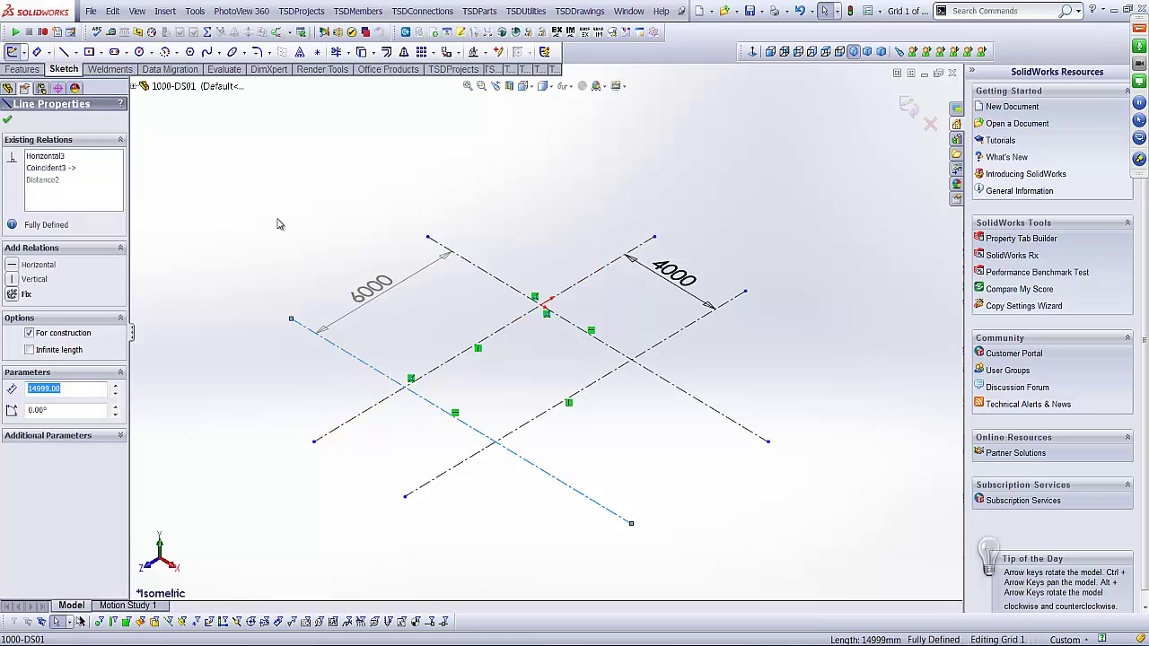
click(86, 169)
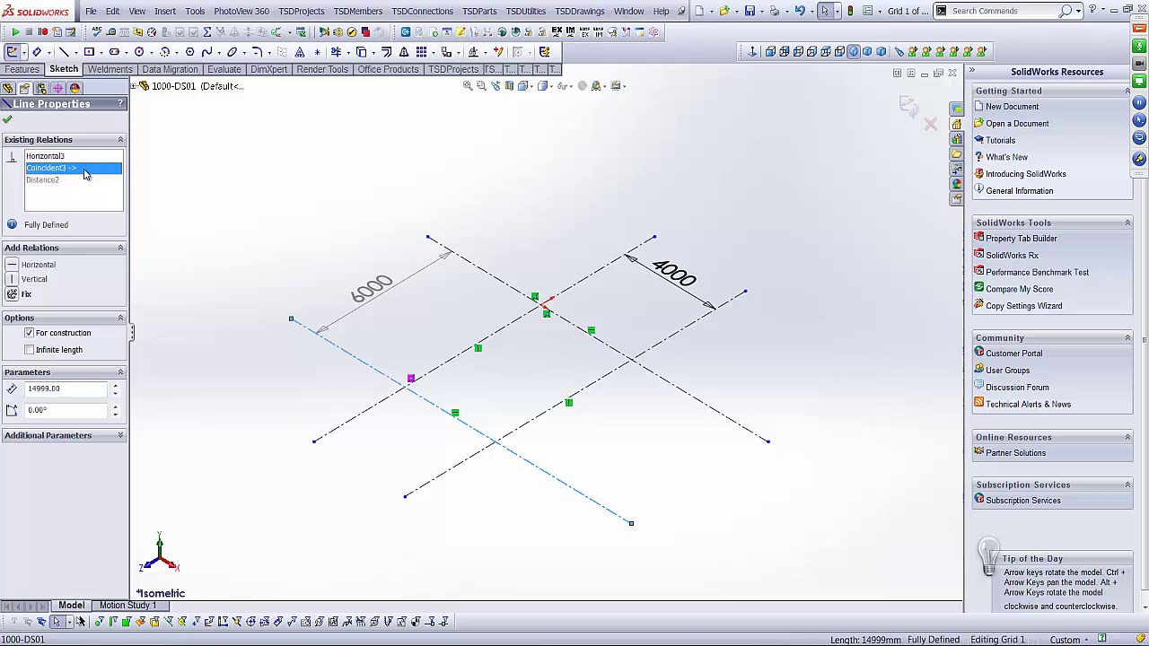
key(Delete)
click(909, 101)
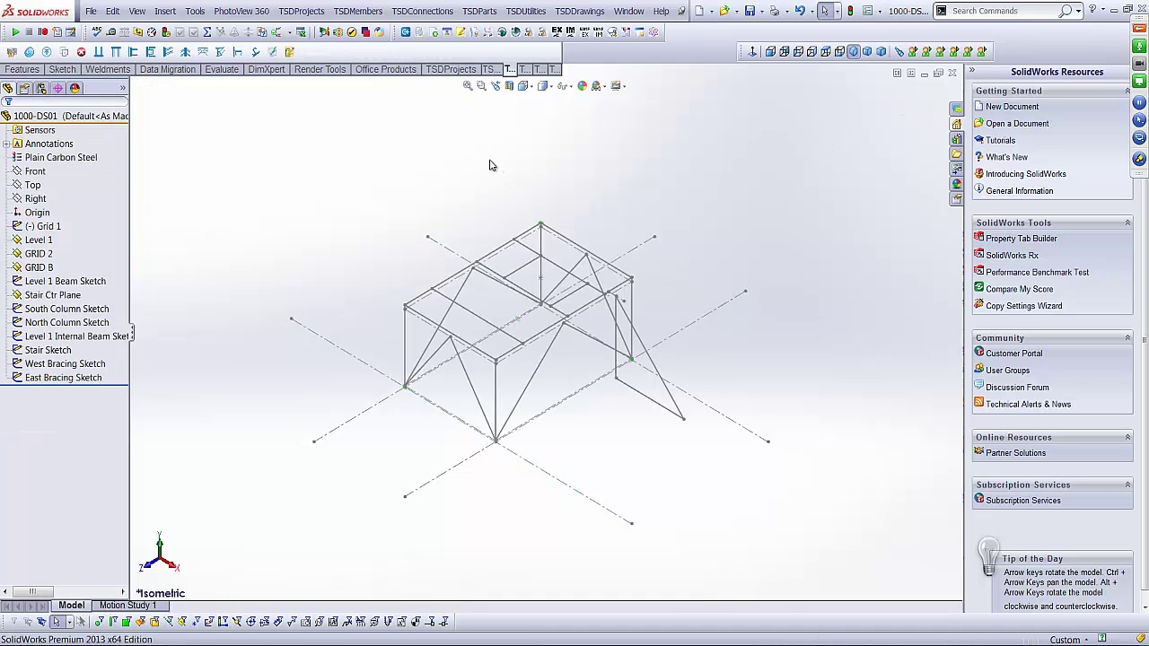
Close the 1000-DS01 part and dissolve subassembly 1000-AAFR001 in the 1000-AA assembly, saving all modified documents
click(952, 73)
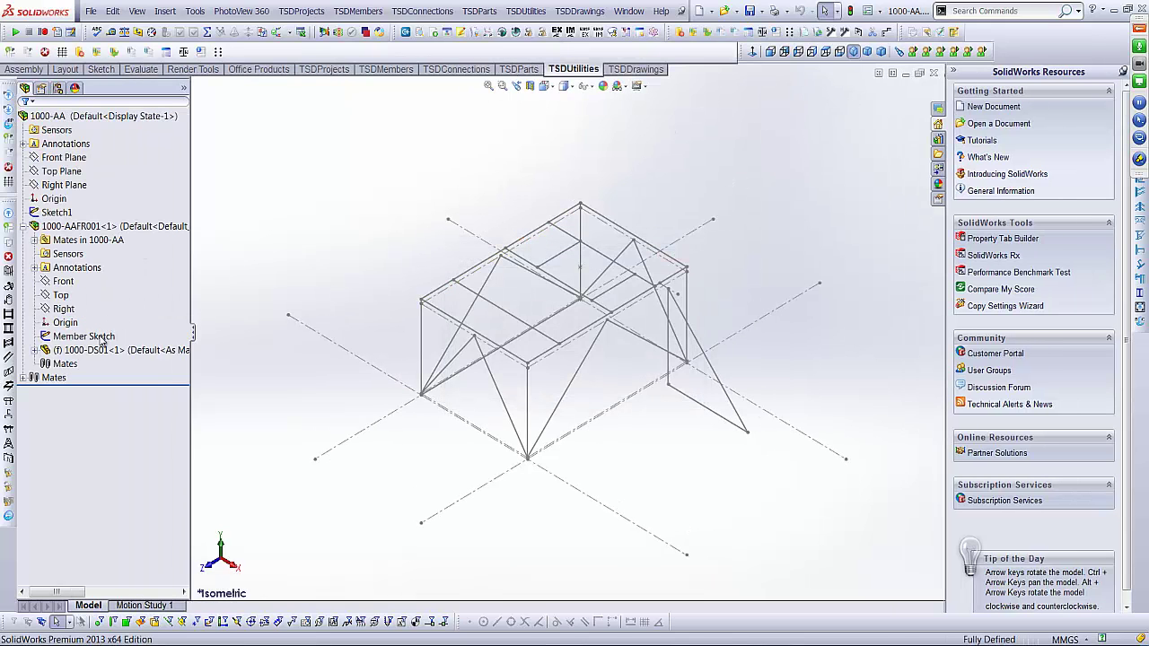
click(99, 350)
ctrl+click(65, 226)
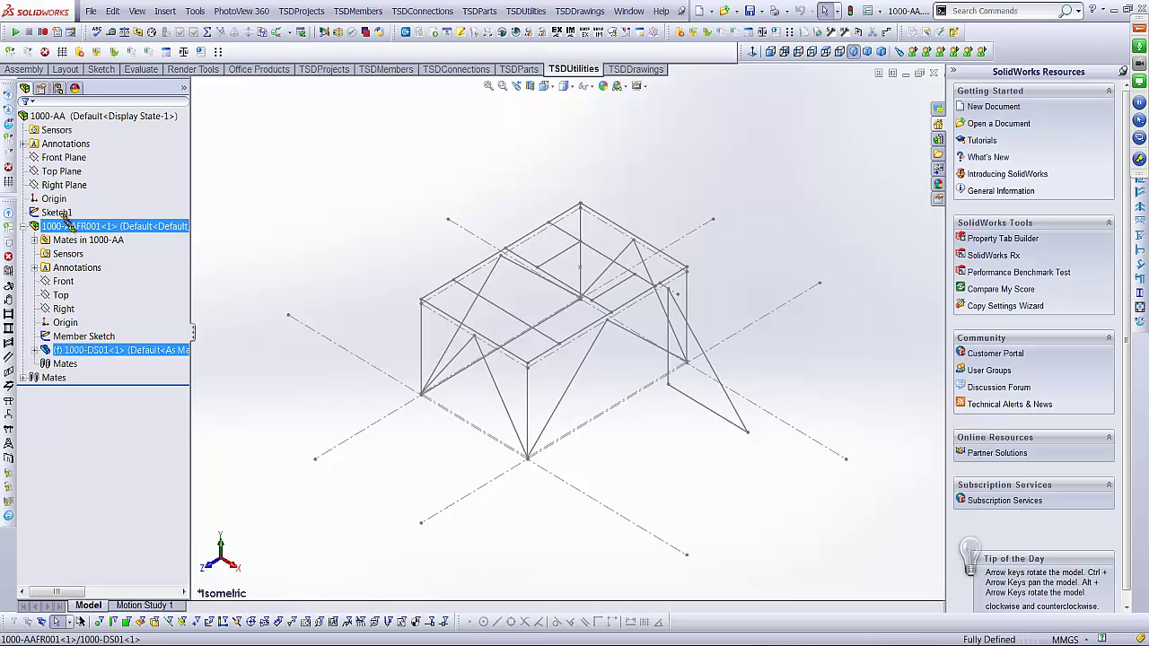
mouse_move(67, 222)
mouse_down()
mouse_move(60, 202)
mouse_move(52, 361)
mouse_move(55, 185)
mouse_move(57, 212)
mouse_up()
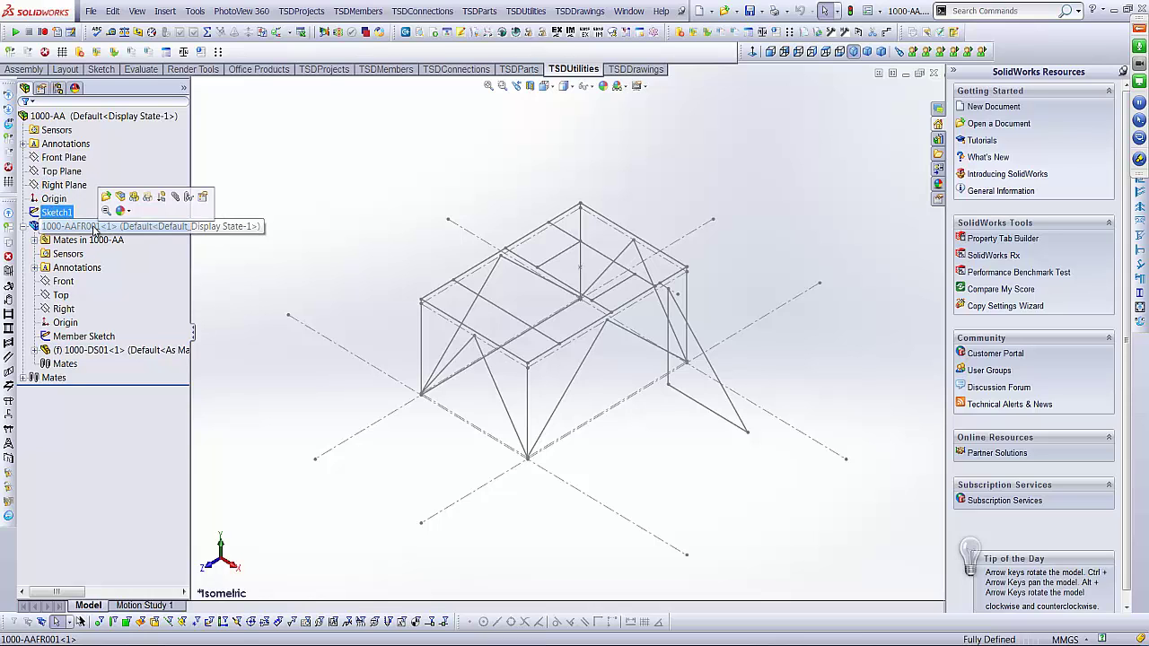
right_click(94, 230)
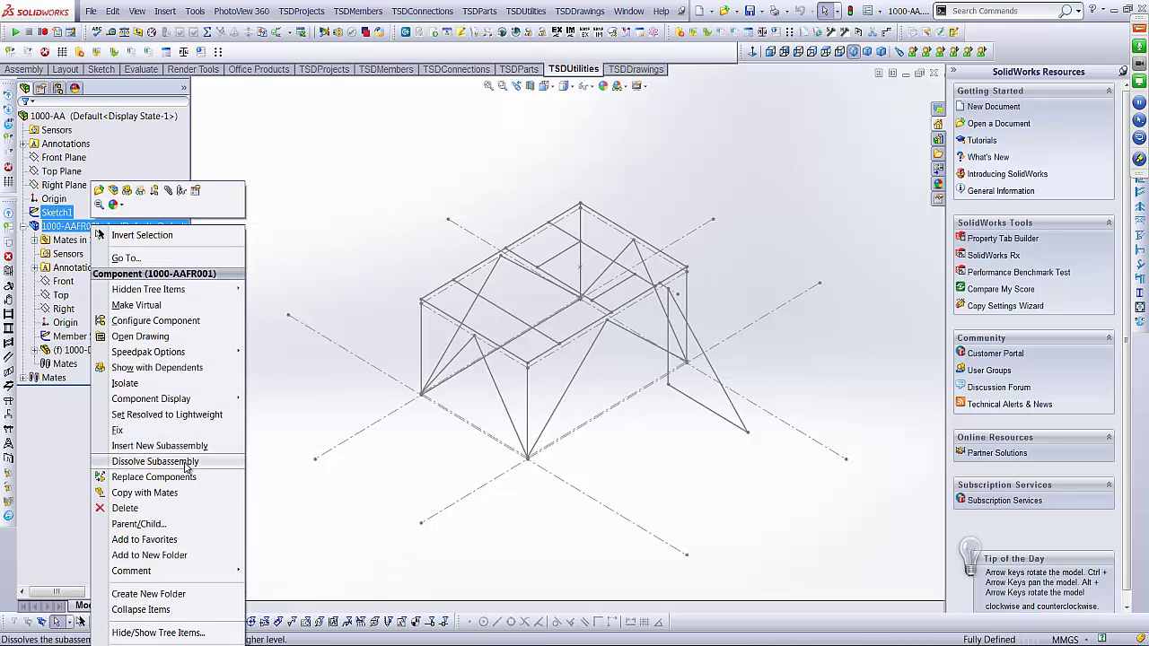
click(153, 461)
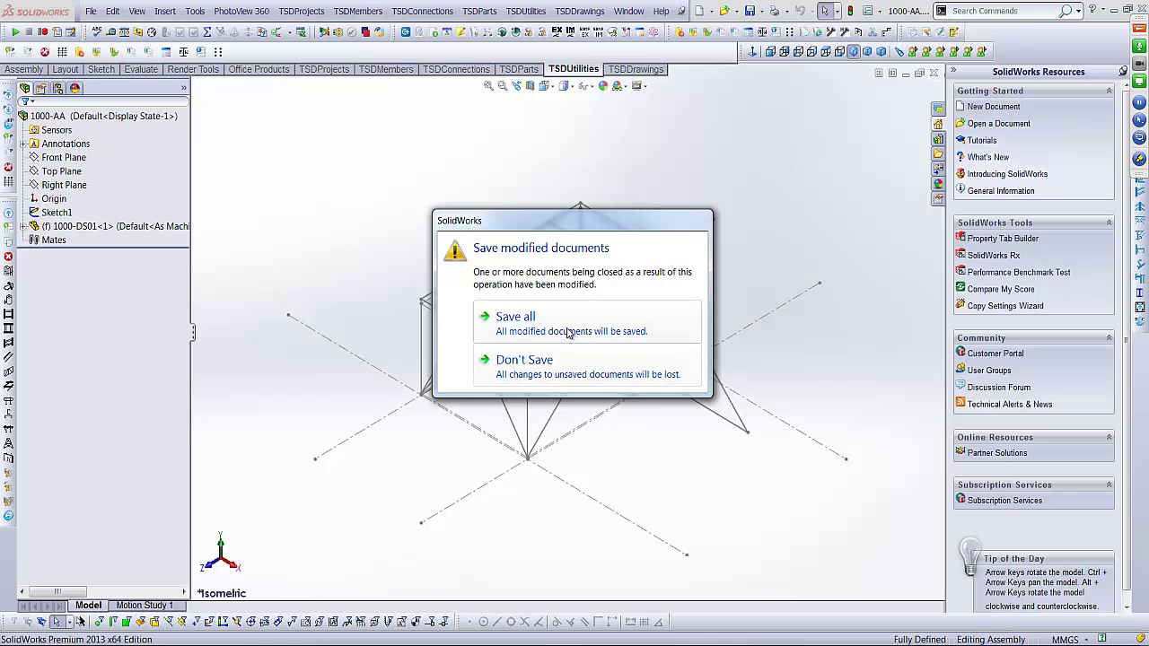
click(568, 333)
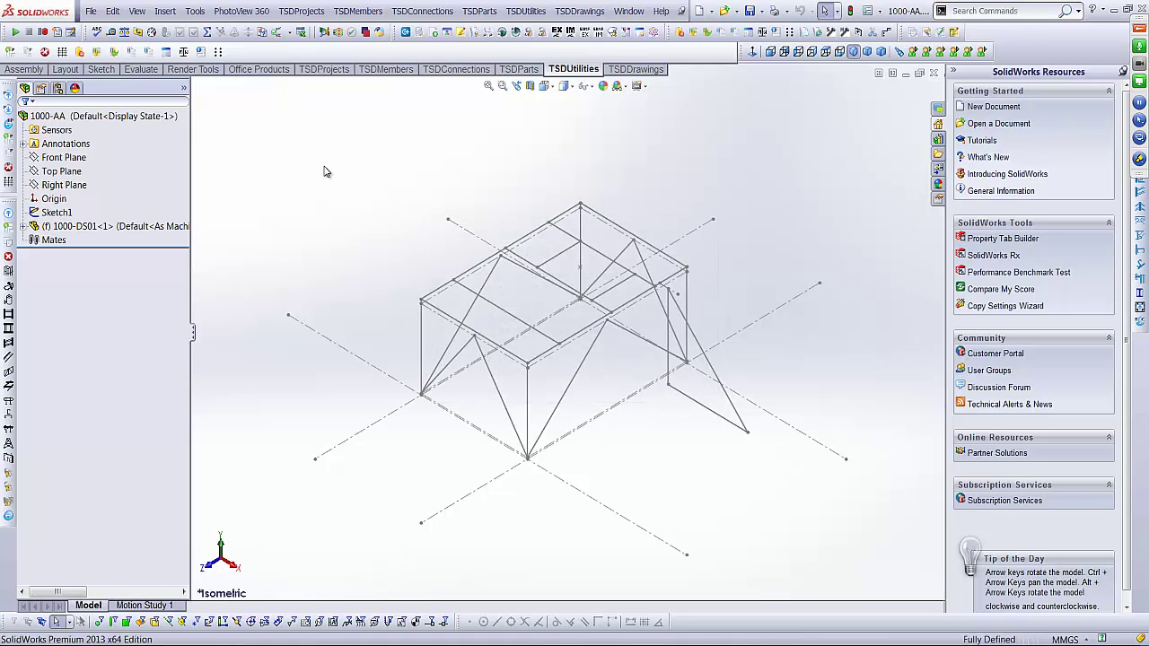
Delete the 1000-AAFR001 folder from the Members folder of area 1000-AA
click(725, 11)
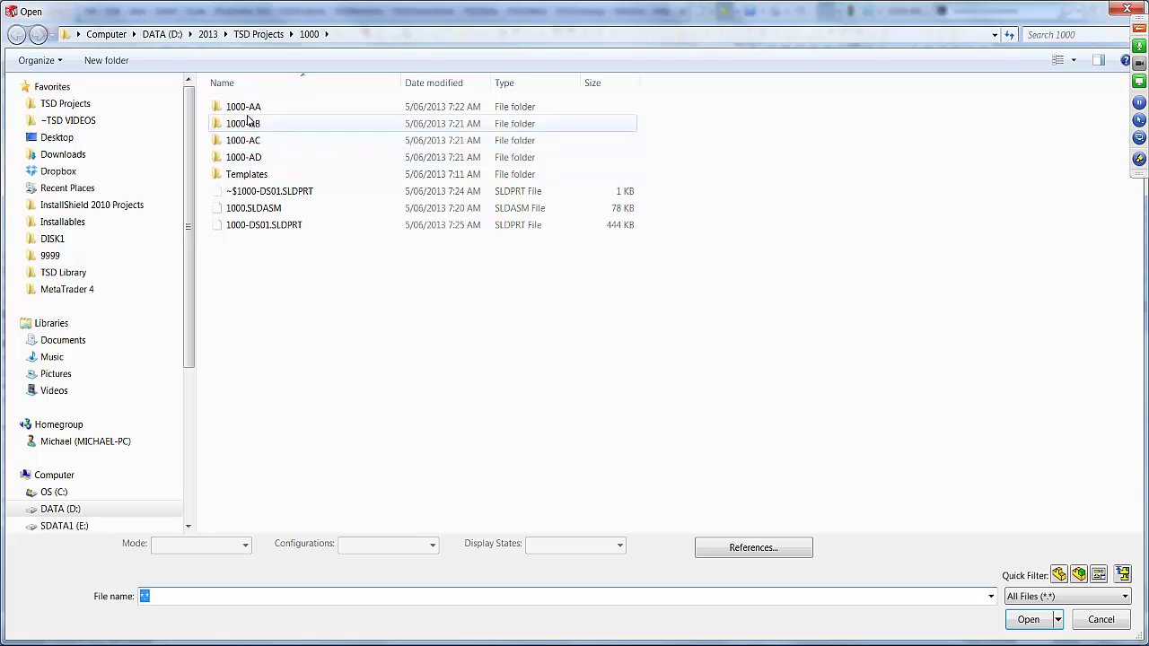
click(252, 107)
key(F2)
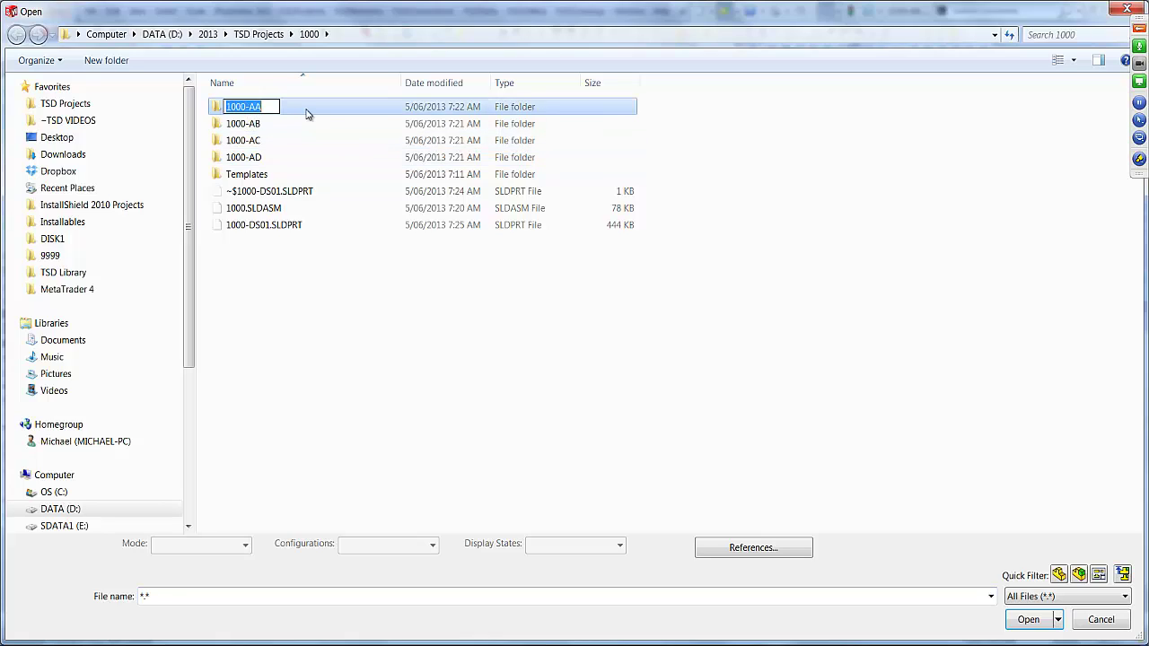
double_click(306, 114)
double_click(305, 113)
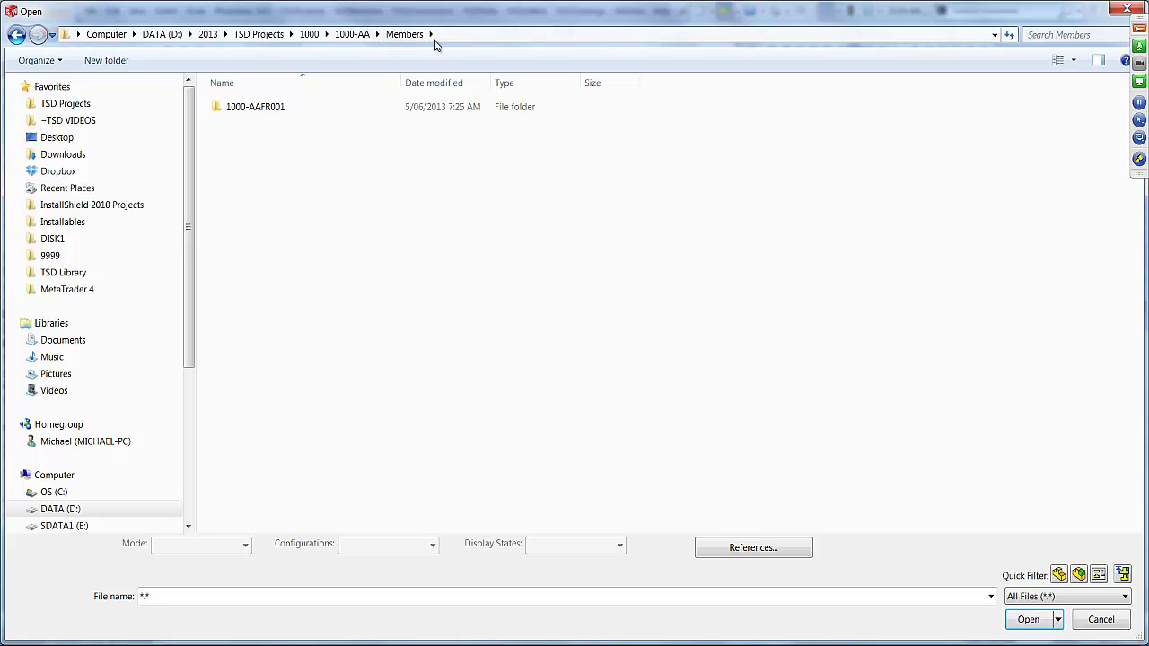
click(267, 111)
key(Delete)
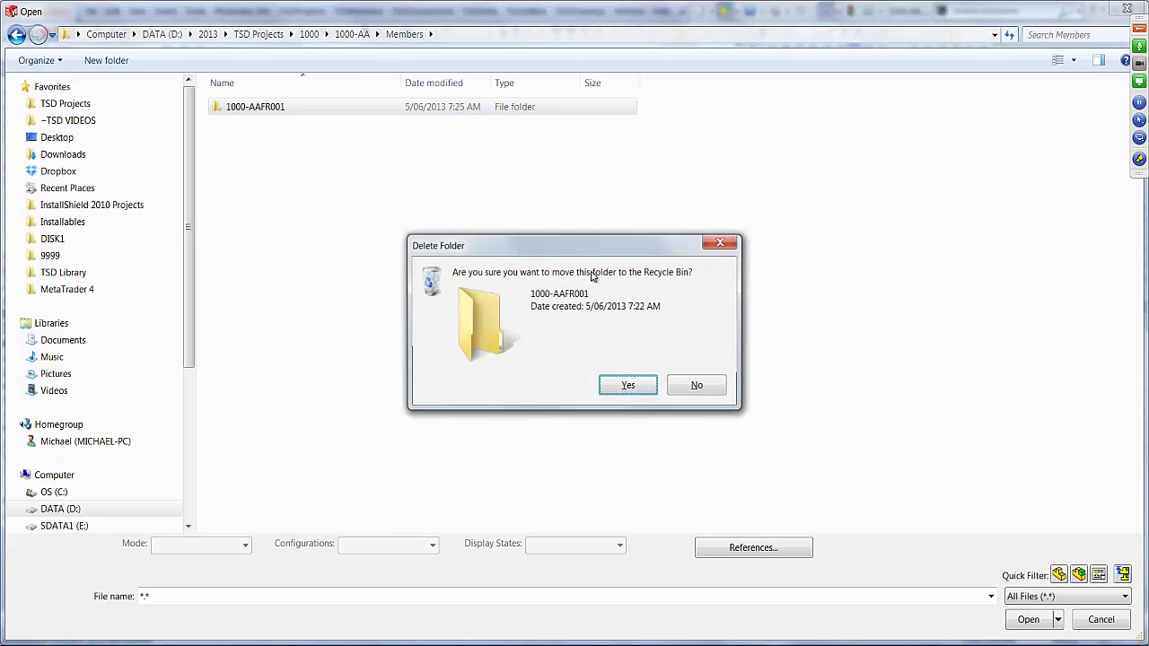
click(627, 389)
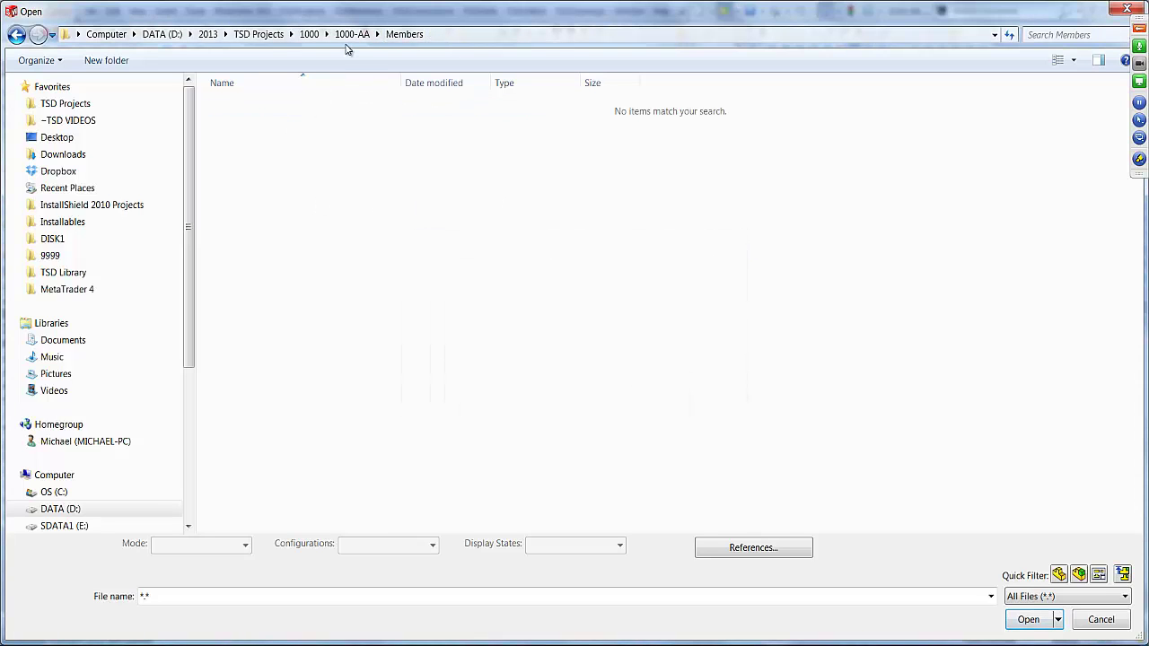
click(1091, 621)
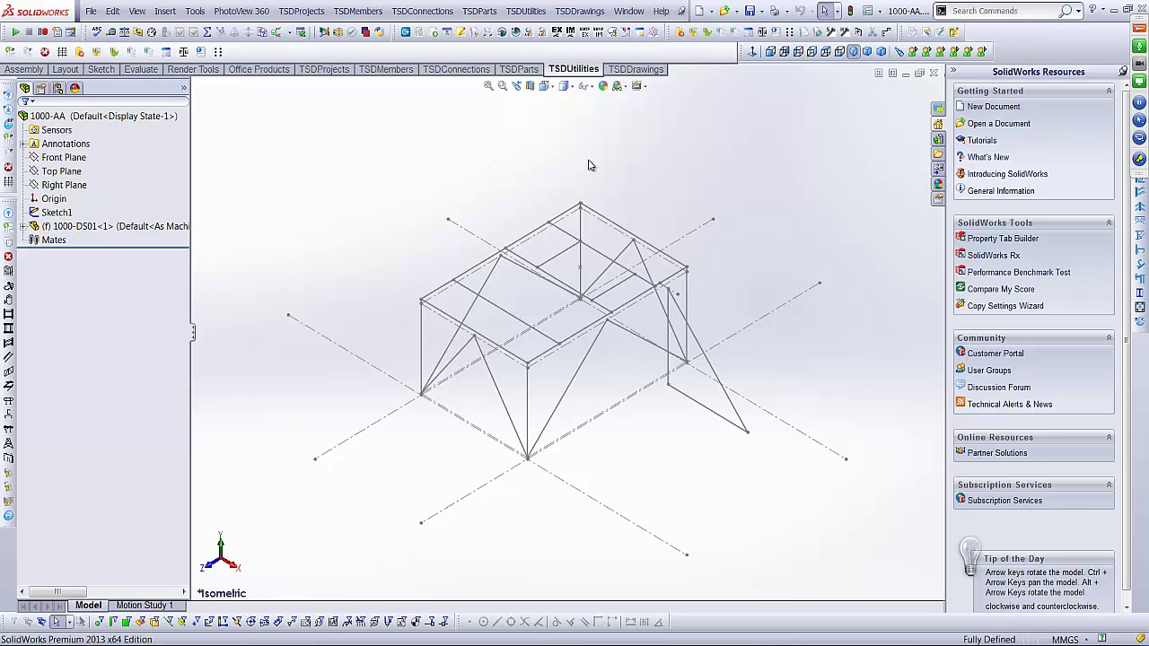
Close the 1000-AA assembly and log in to project 1000 with WBS code AB, Primary Crushing
click(934, 72)
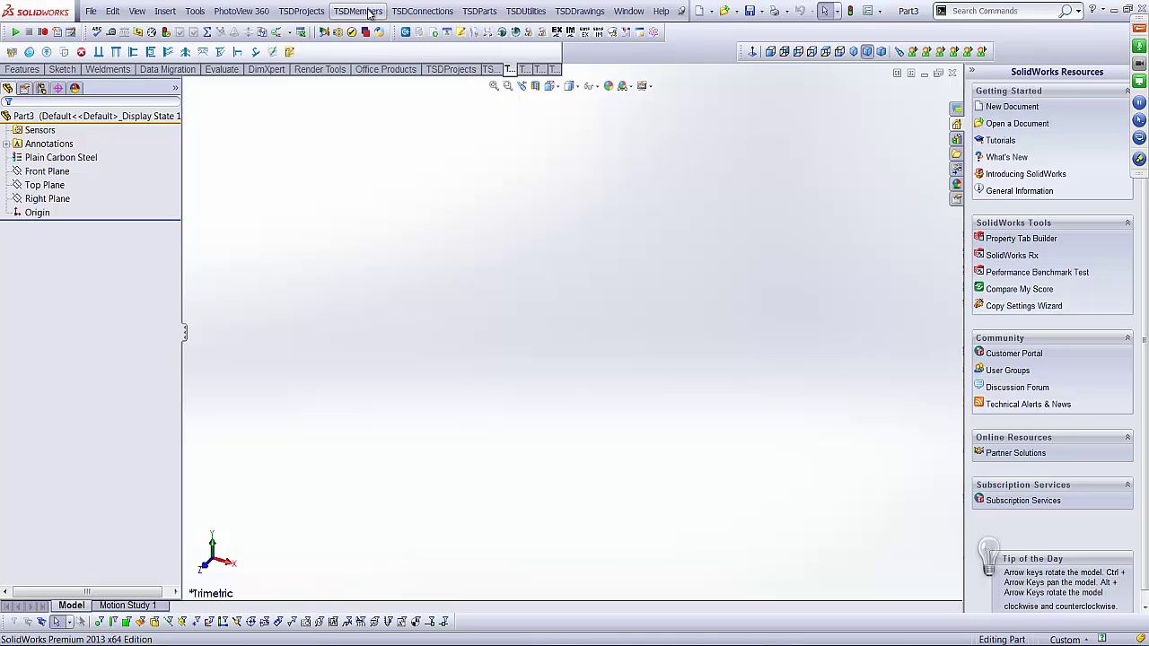
click(301, 11)
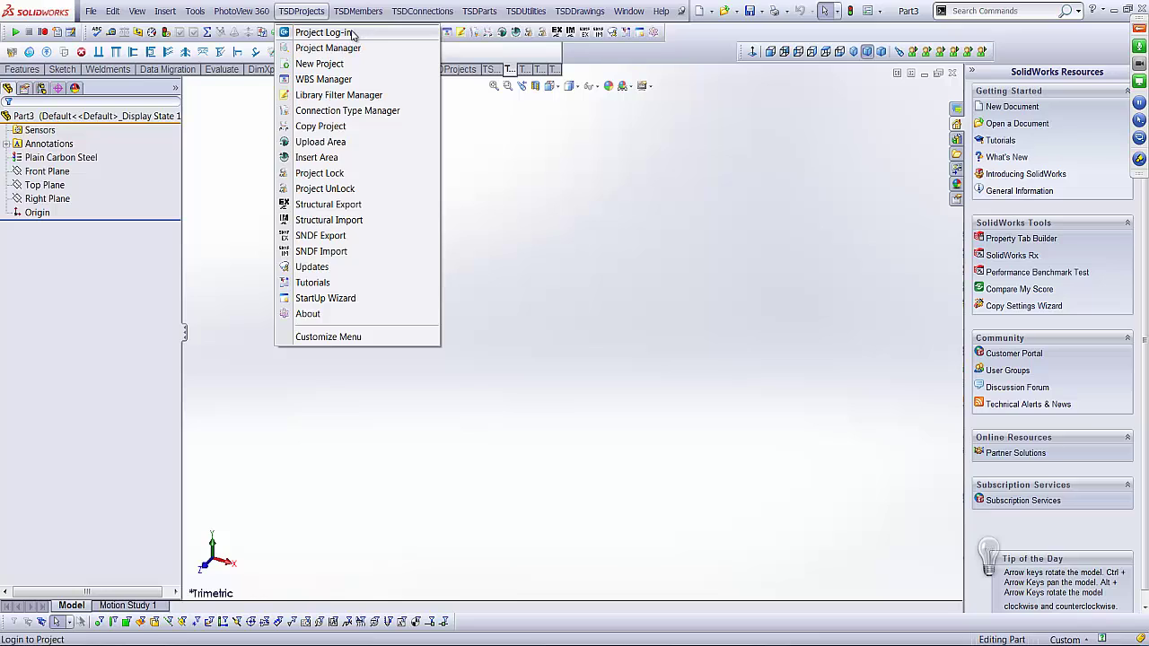
click(323, 32)
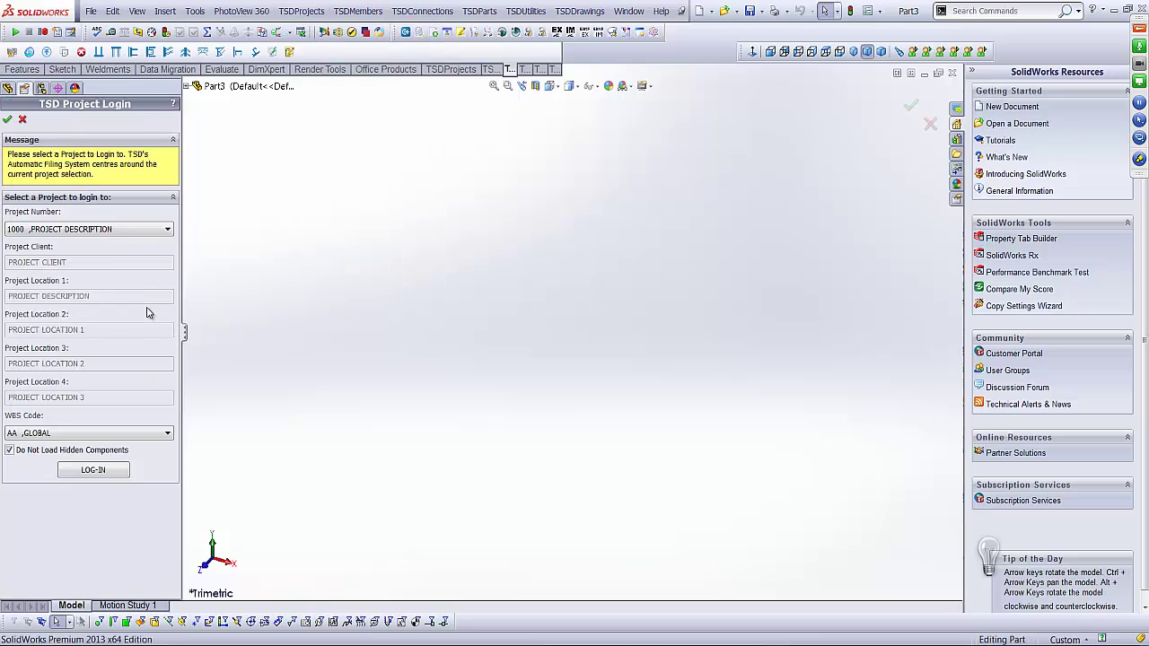
click(90, 434)
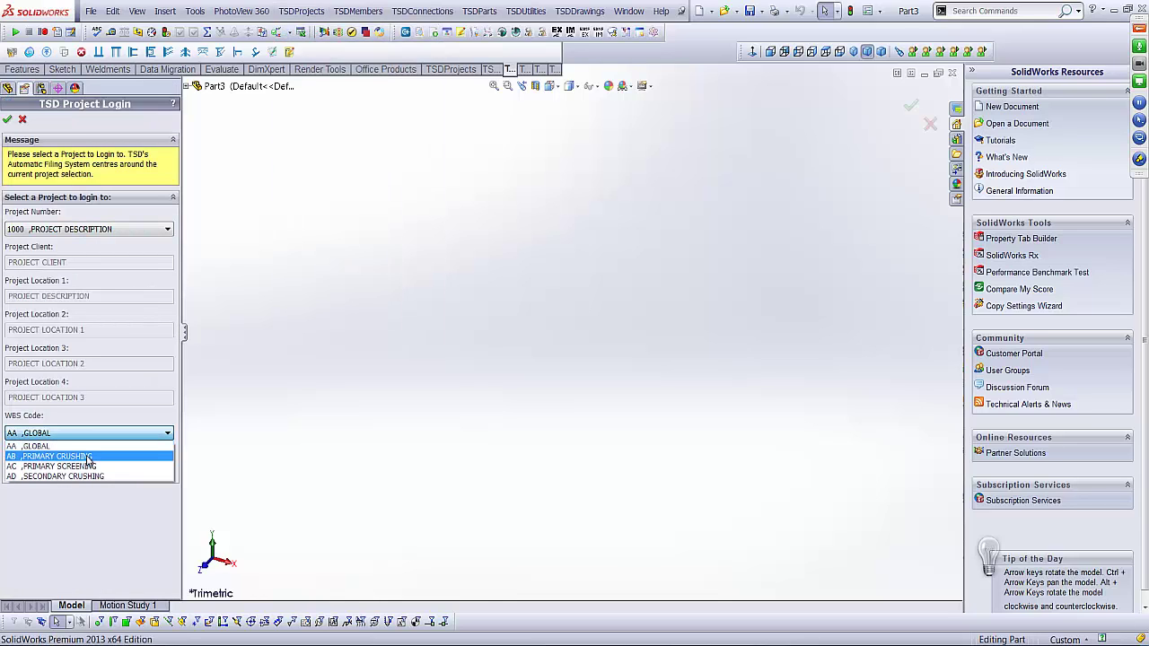
click(88, 457)
click(93, 470)
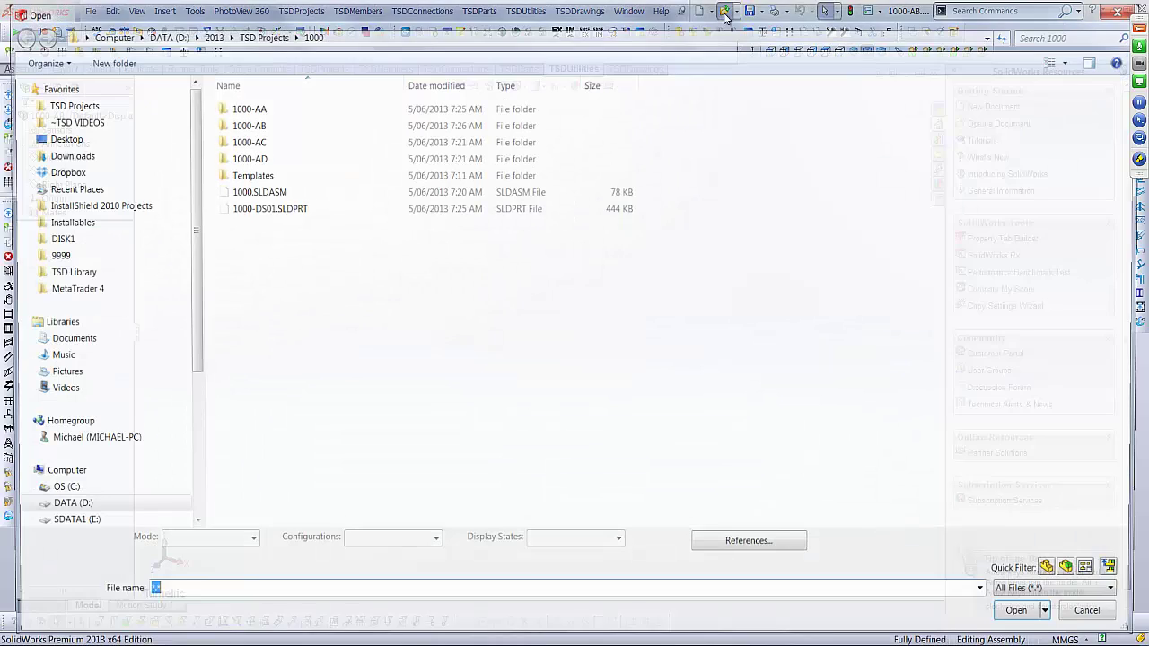
Open 1000-DS01.SLDPRT from the project folder and insert it into the 1000-AB assembly at its origin using horizontally tiled windows
double_click(272, 207)
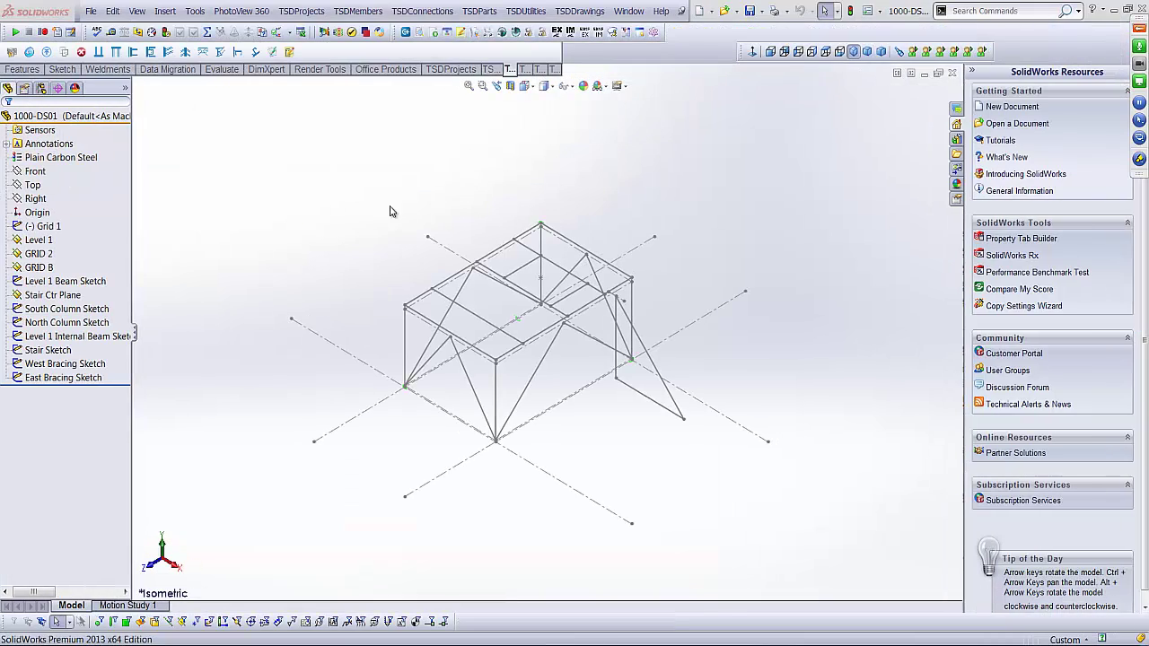
click(628, 11)
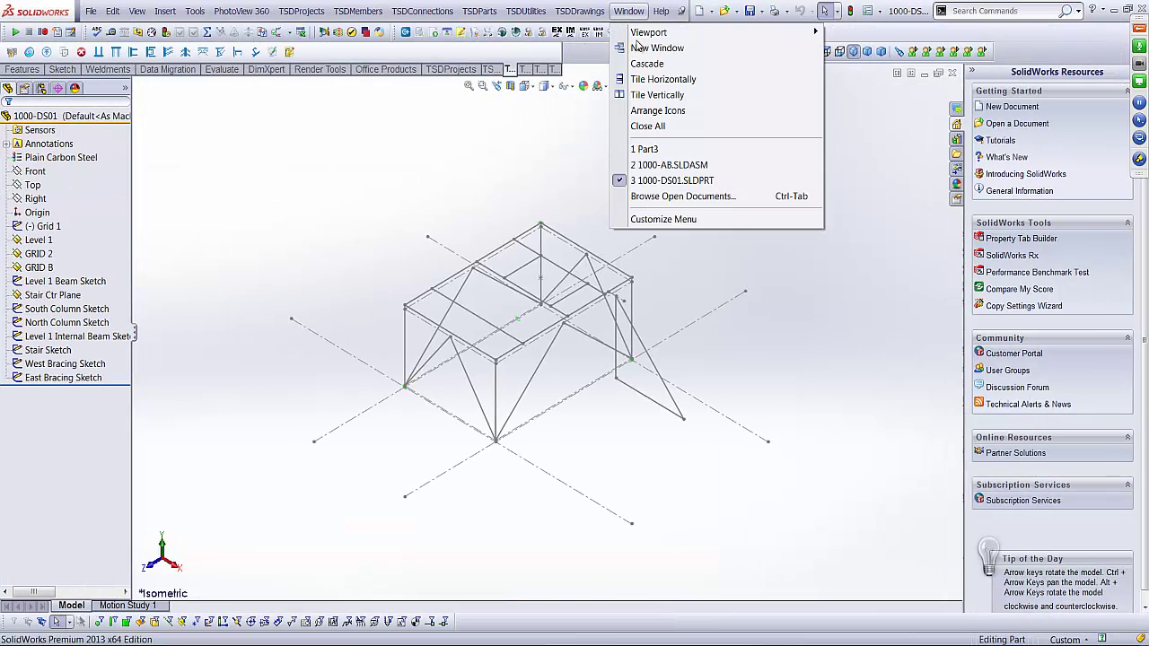
click(659, 79)
drag(68, 141, 51, 314)
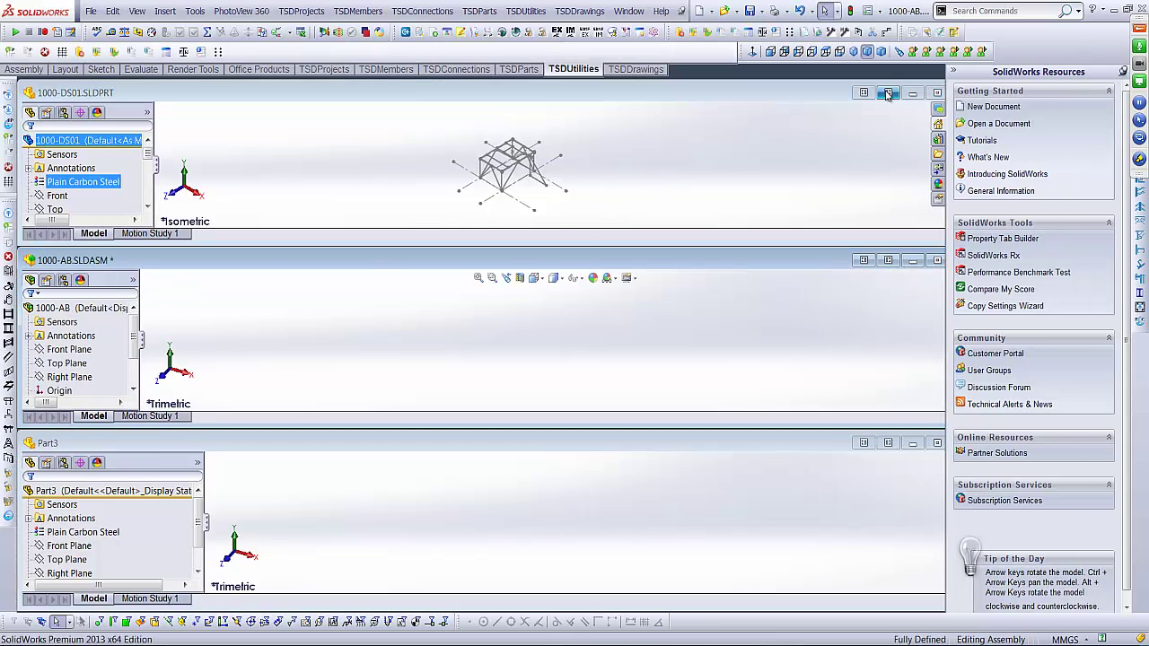
double_click(833, 262)
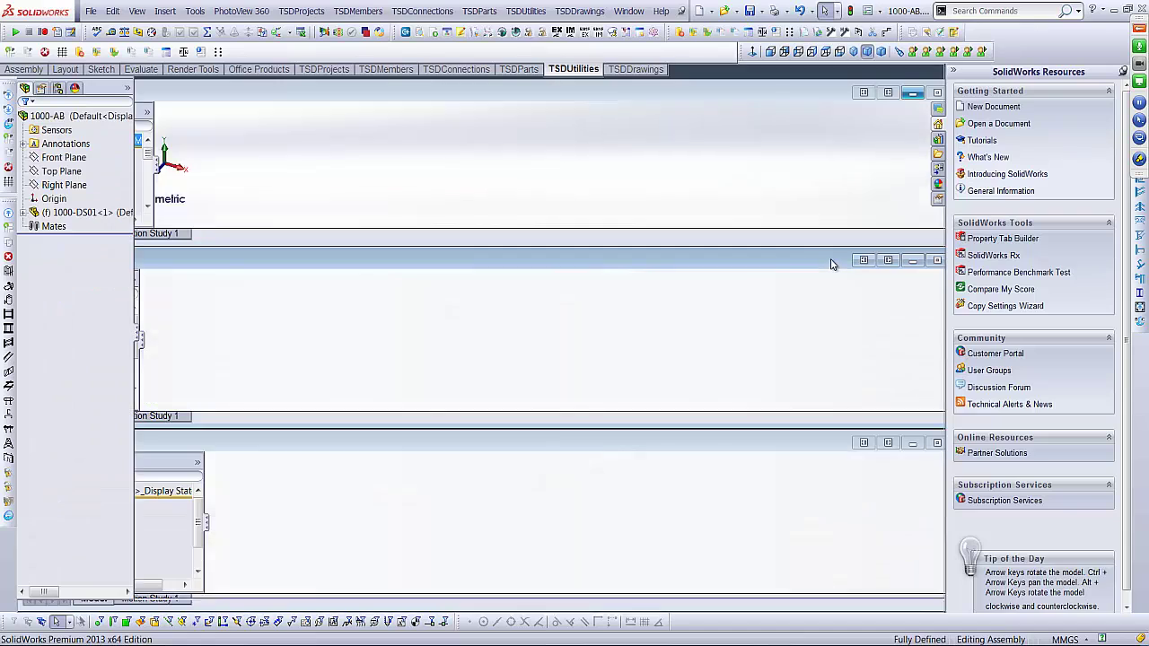
Compare the 1000-AB assembly origin with the origin of the inserted 1000-DS01 part in dimetric view
click(881, 51)
click(52, 198)
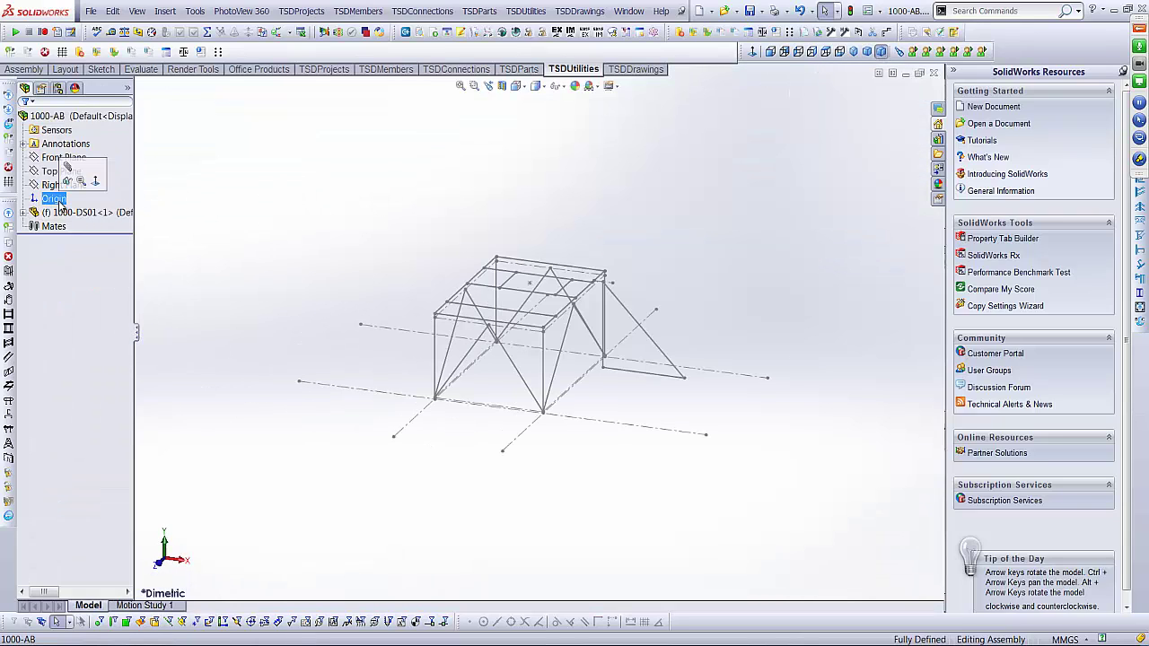
click(24, 213)
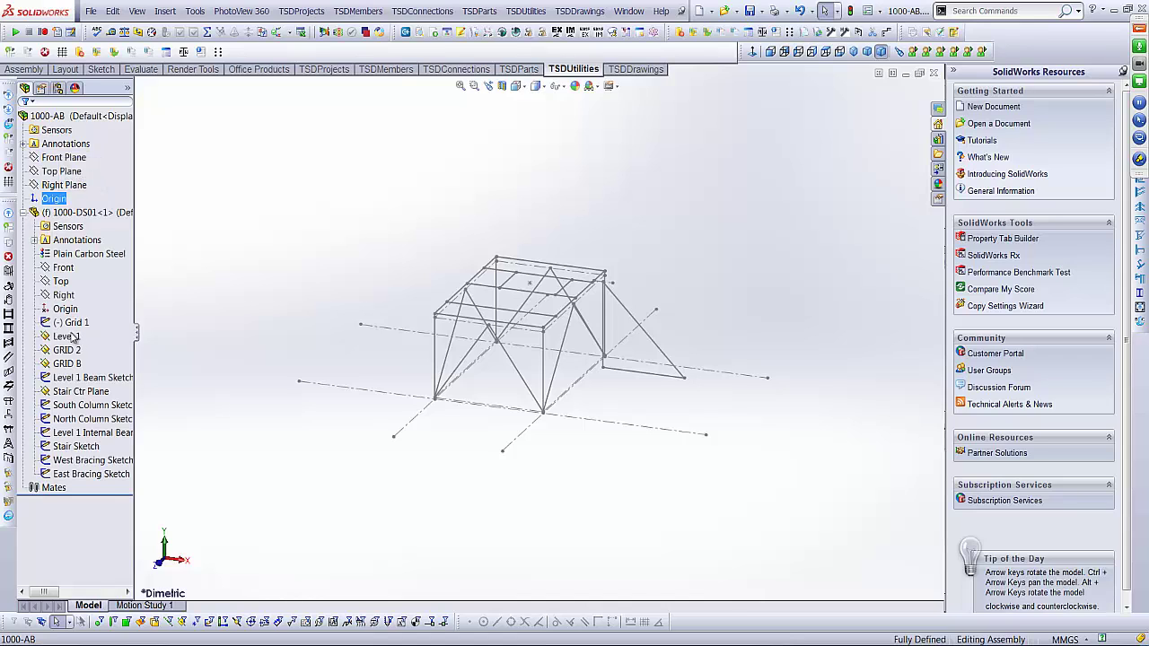
ctrl+click(69, 310)
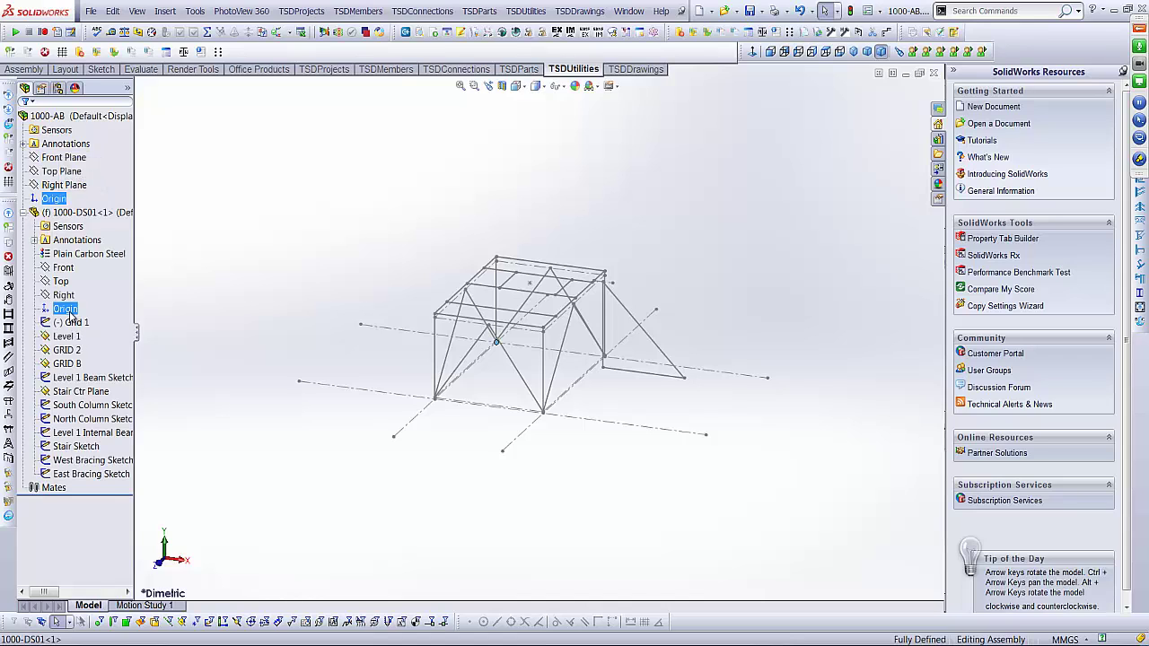
scroll(474, 338, up, 7)
scroll(537, 333, down, 8)
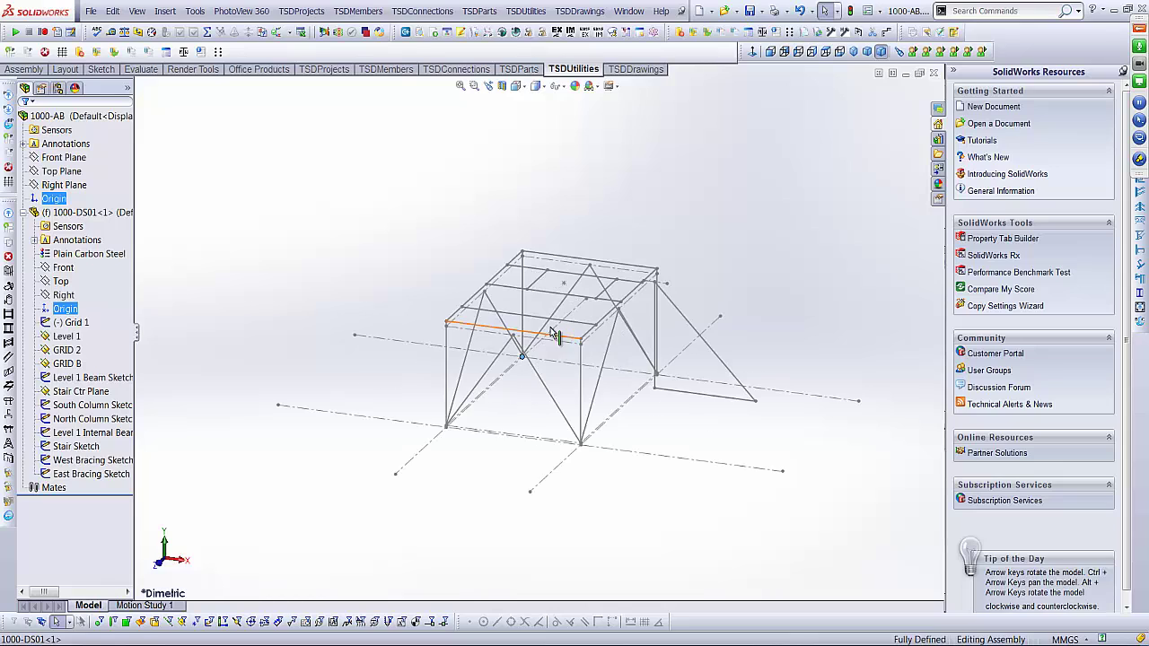
click(649, 171)
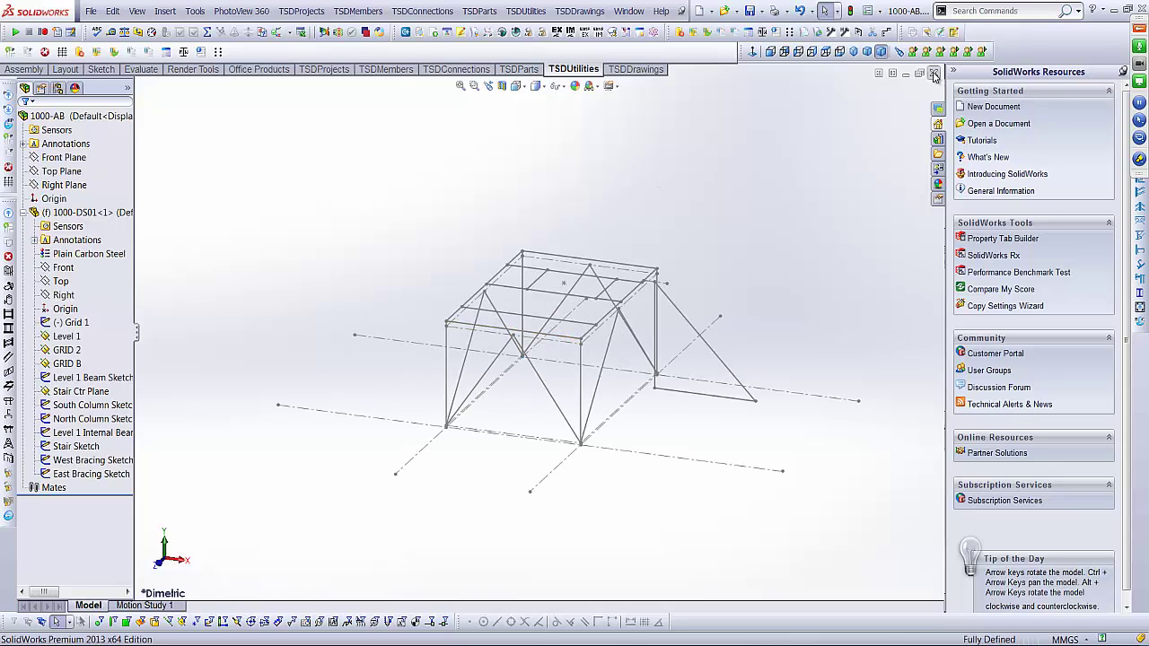
Close the 1000-AB assembly and log in to project 1000 with WBS code AC, Primary Screening
click(23, 212)
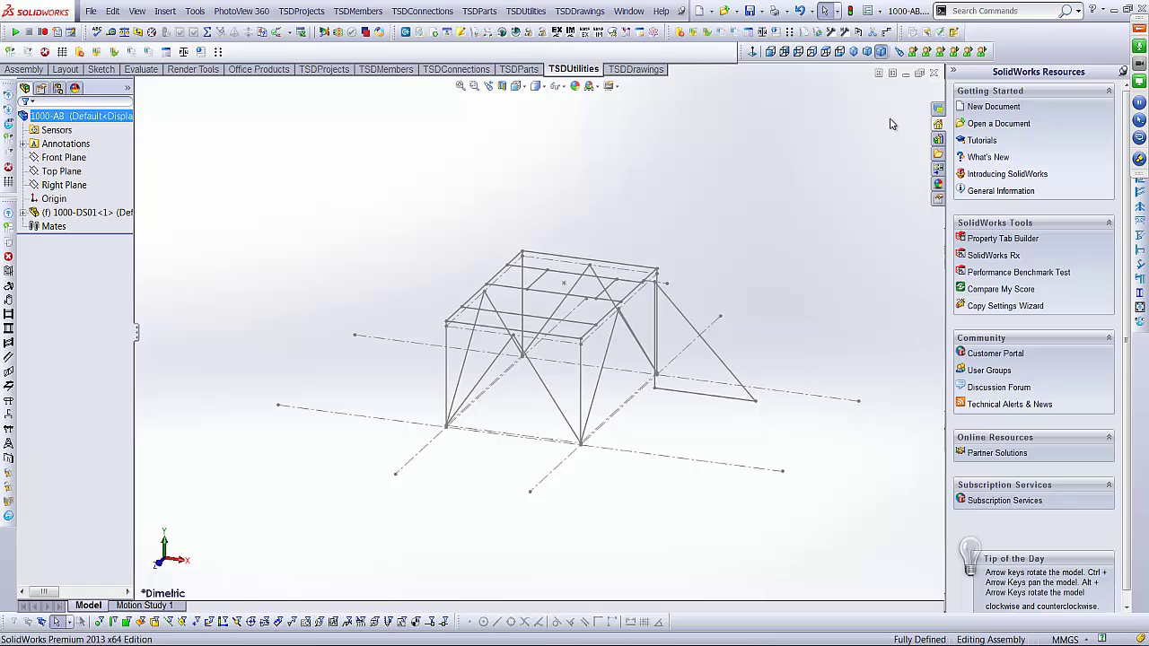
click(934, 74)
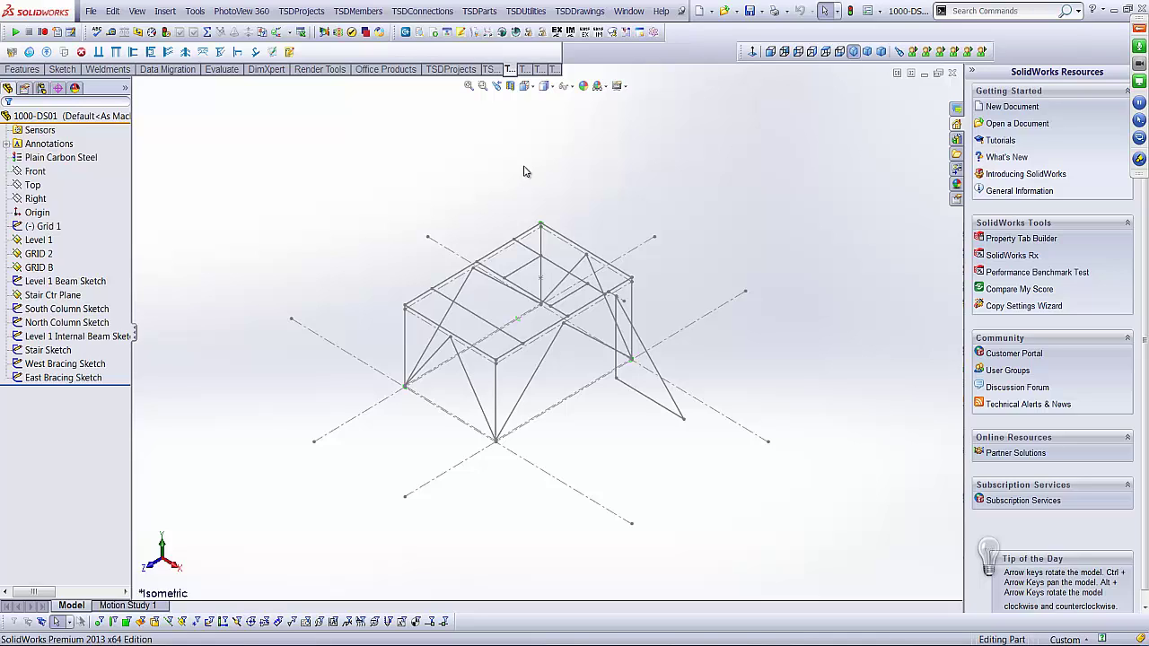
click(296, 11)
click(315, 33)
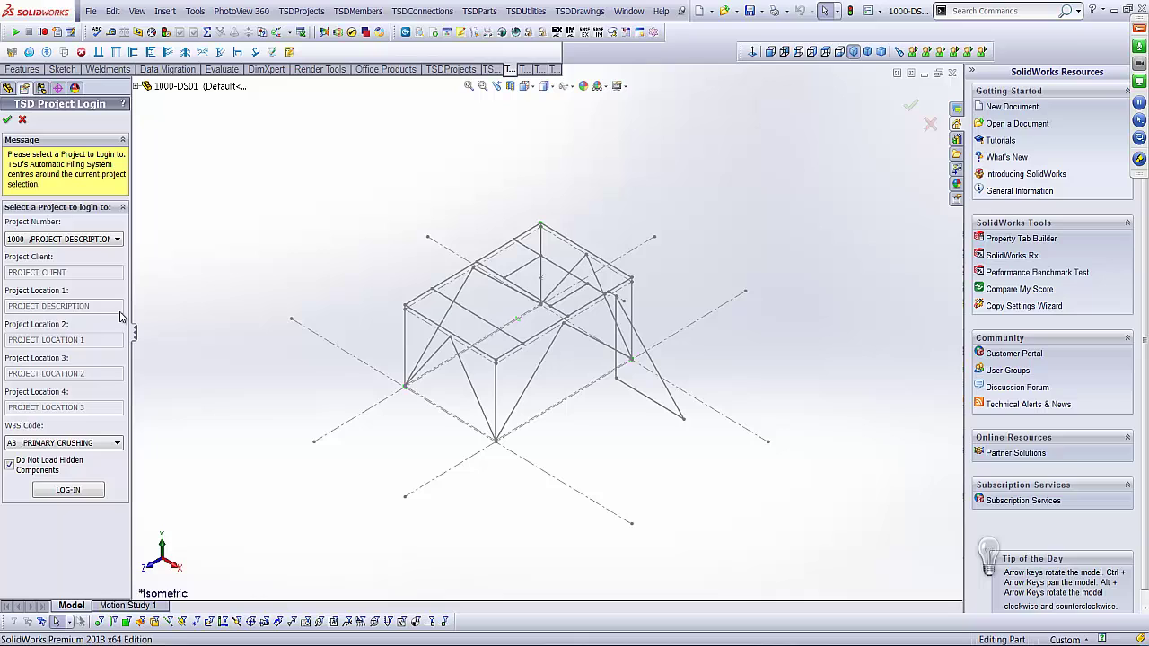
click(63, 443)
click(60, 476)
click(69, 489)
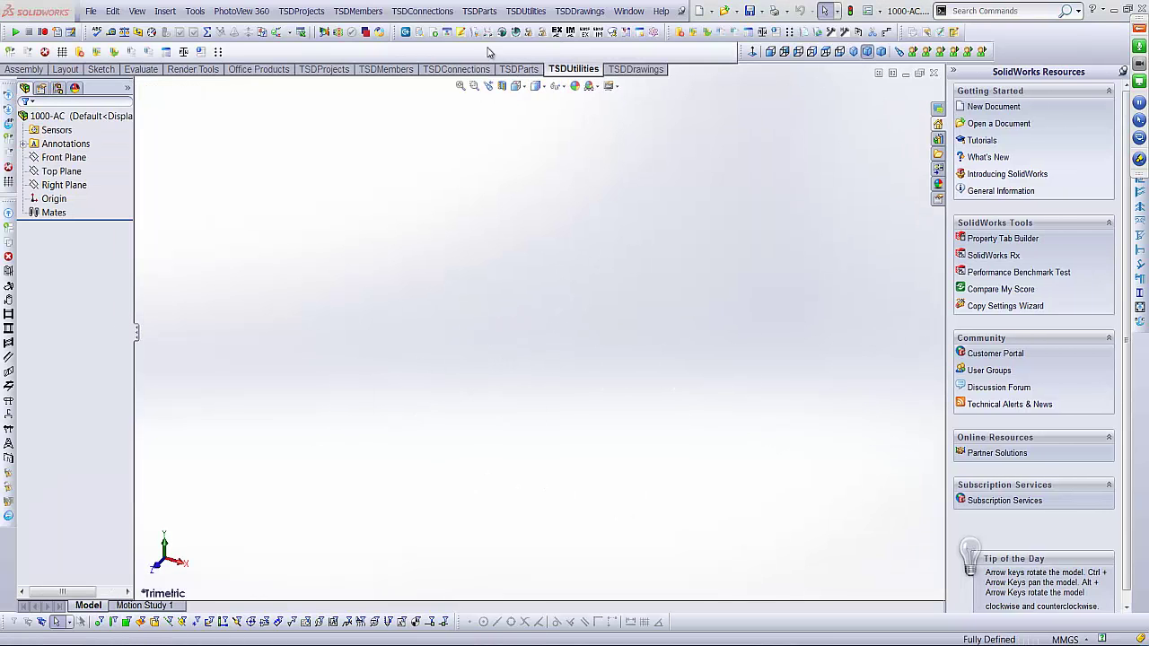
Tile the open windows horizontally, insert the 1000-DS01 part into the 1000-AC assembly, and show the maximized assembly in dimetric view
click(628, 11)
click(682, 76)
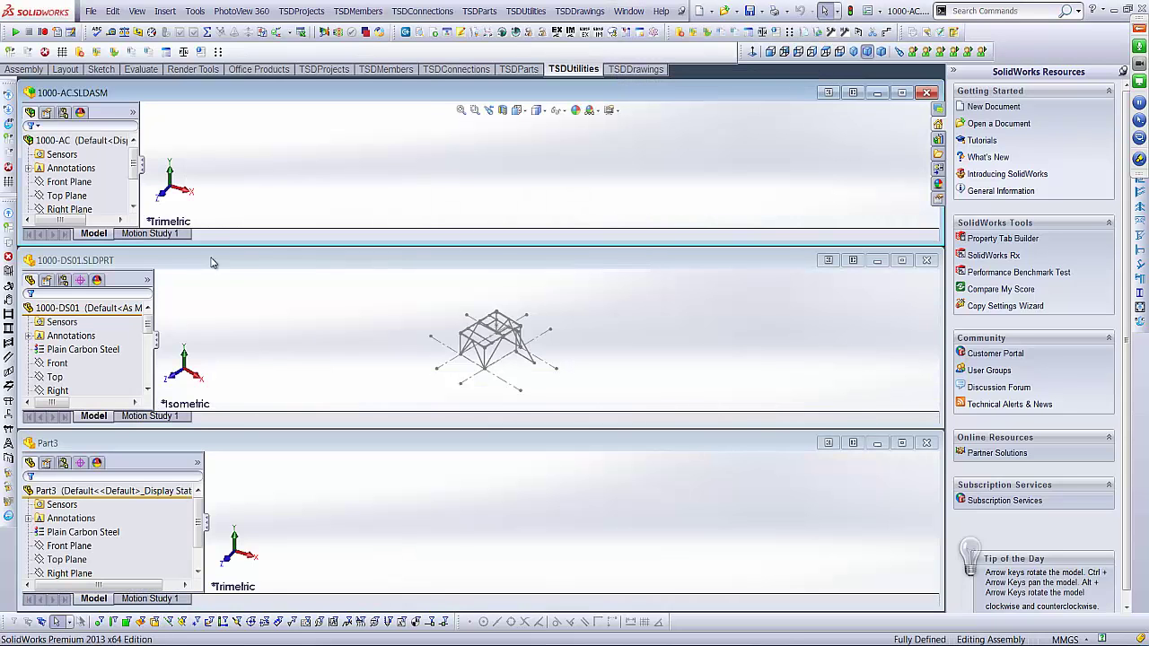
click(61, 306)
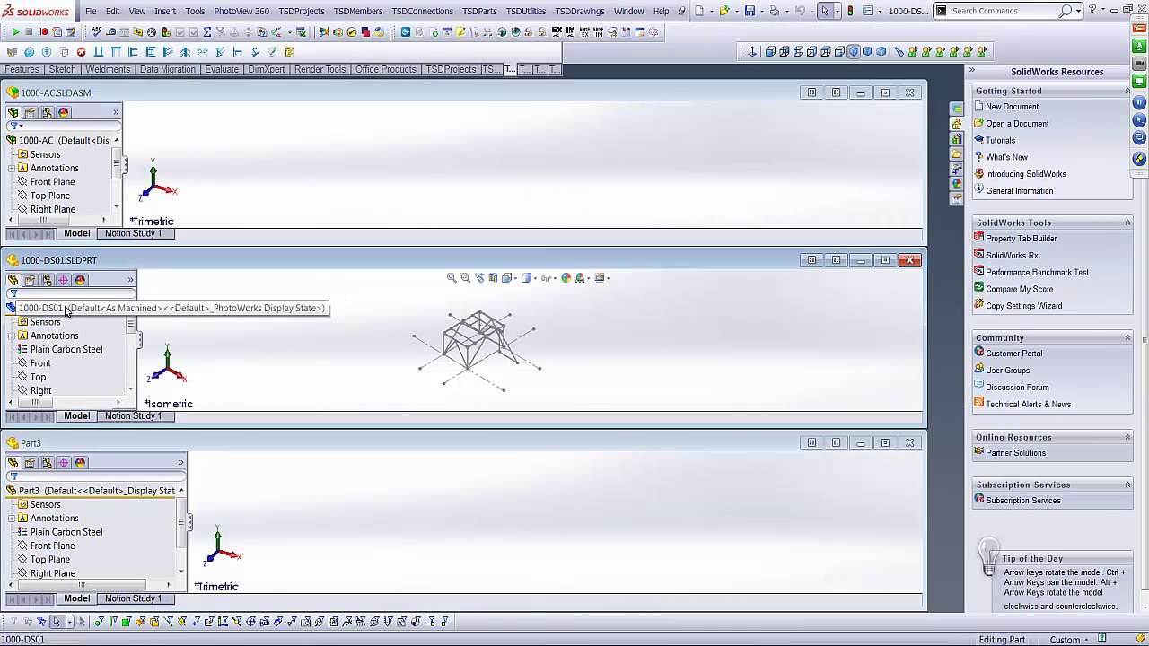
click(54, 143)
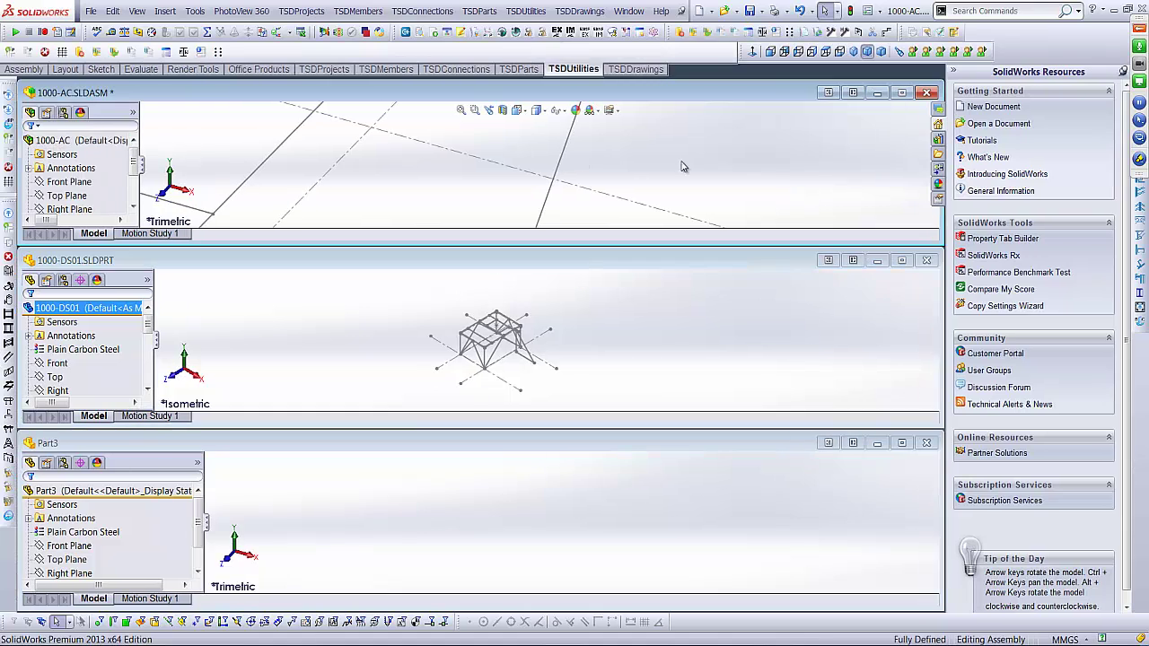
click(902, 92)
click(881, 51)
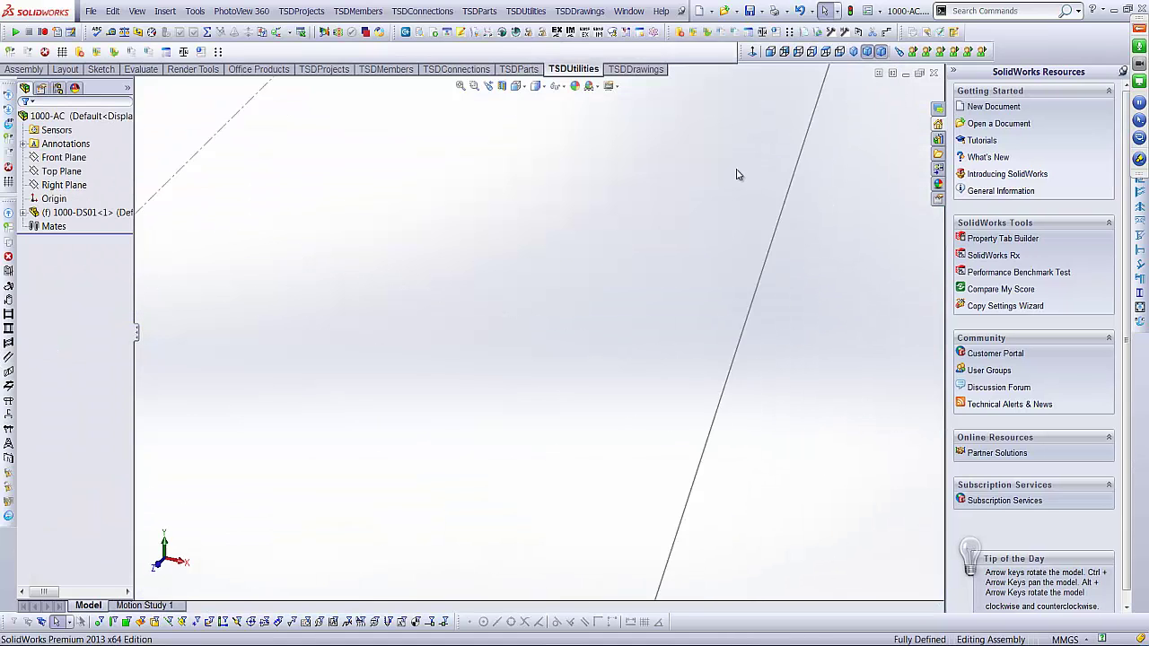
Float 1000-DS01 in the 1000-AC assembly and mate its origin coincident with the assembly origin, with axes aligned
click(22, 212)
click(54, 199)
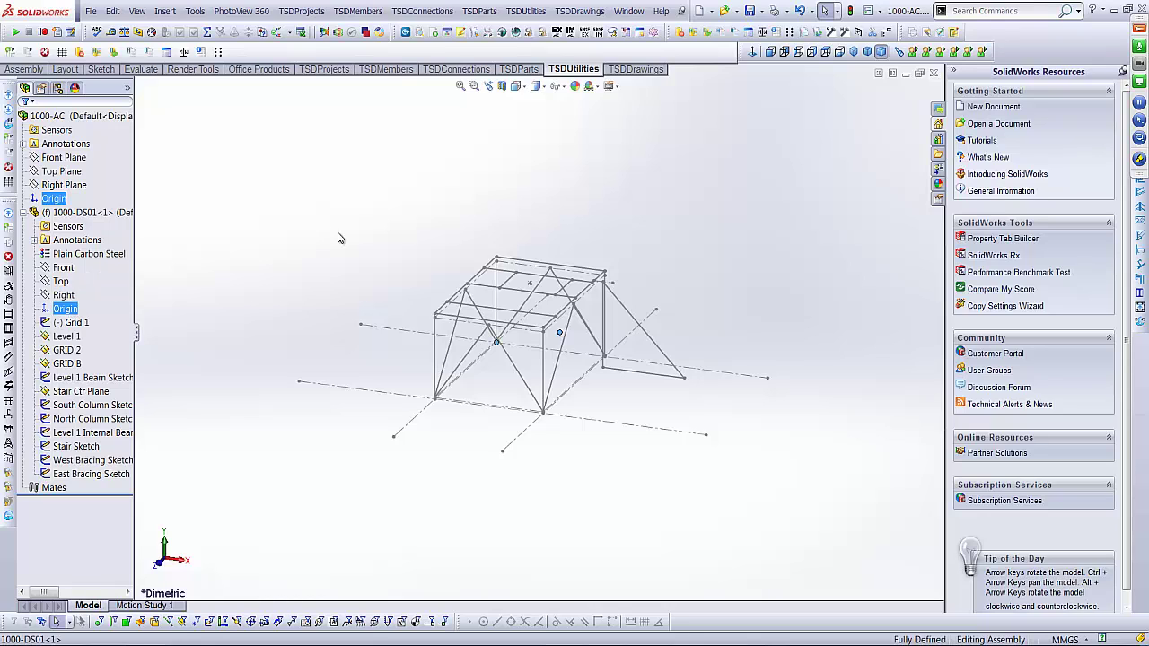
right_click(75, 217)
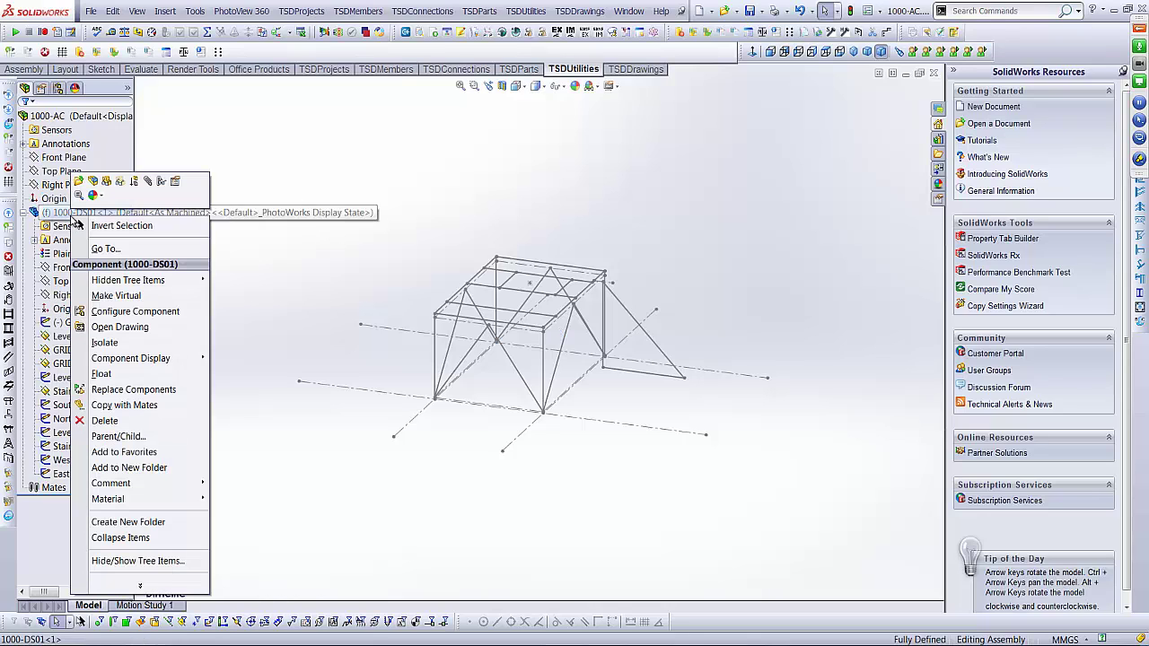
click(108, 375)
click(64, 308)
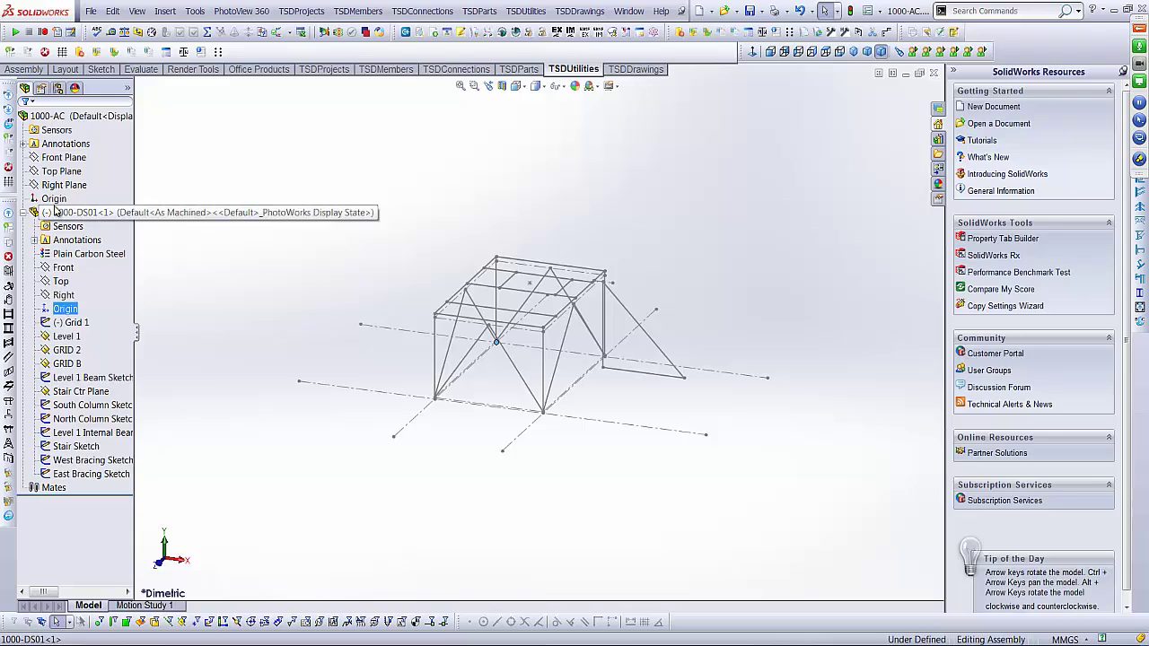
ctrl+click(54, 198)
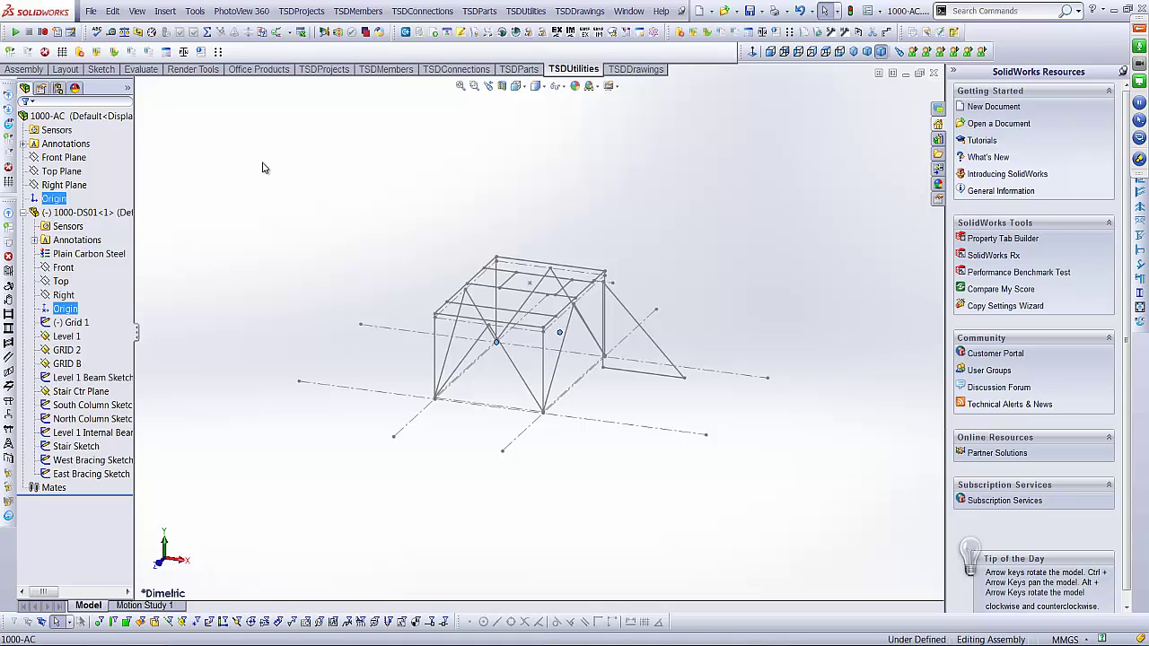
click(334, 178)
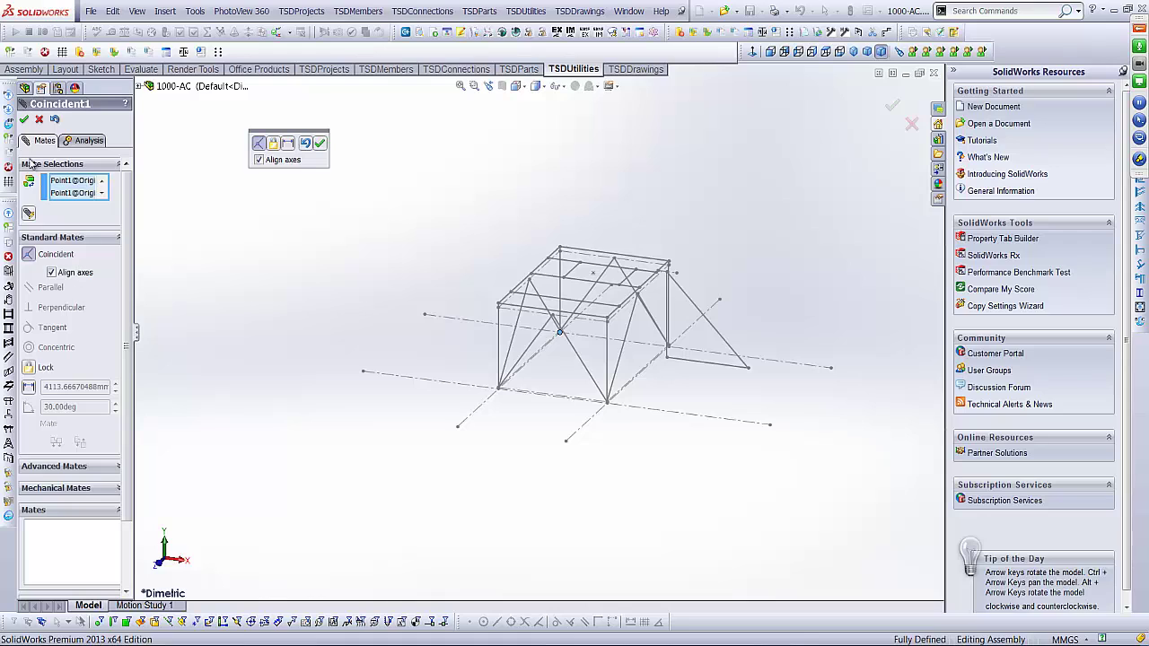
click(24, 119)
click(24, 119)
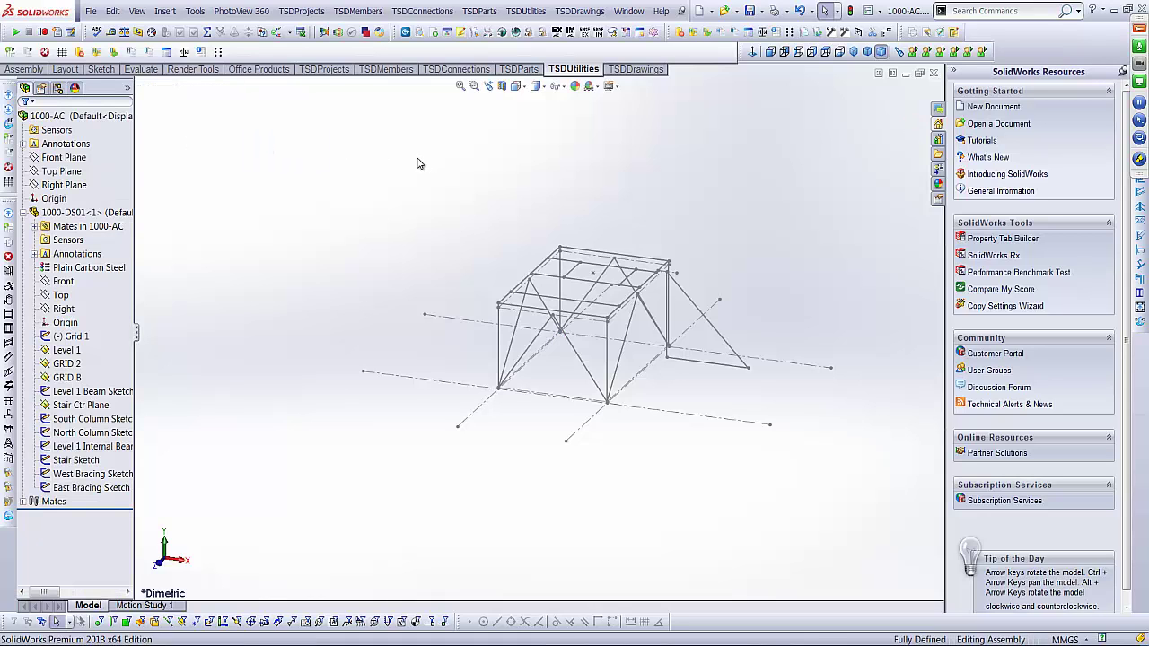
Close the 1000-AC assembly and log in to project 1000 with WBS code AD, Secondary Crushing
click(934, 72)
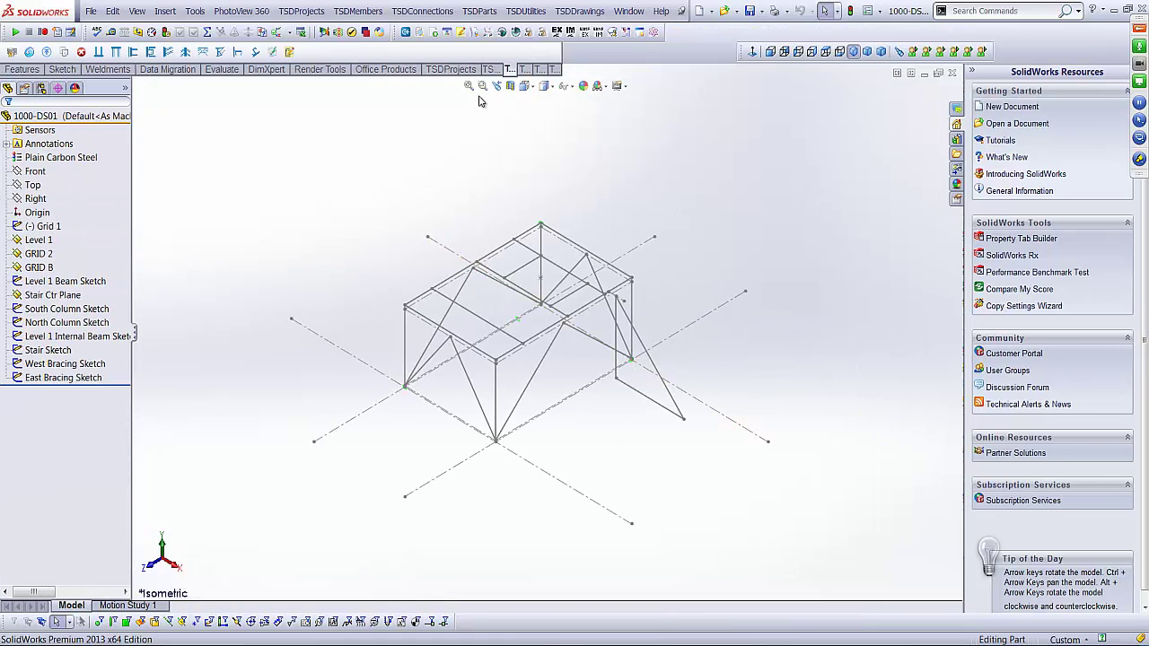
click(301, 11)
click(321, 37)
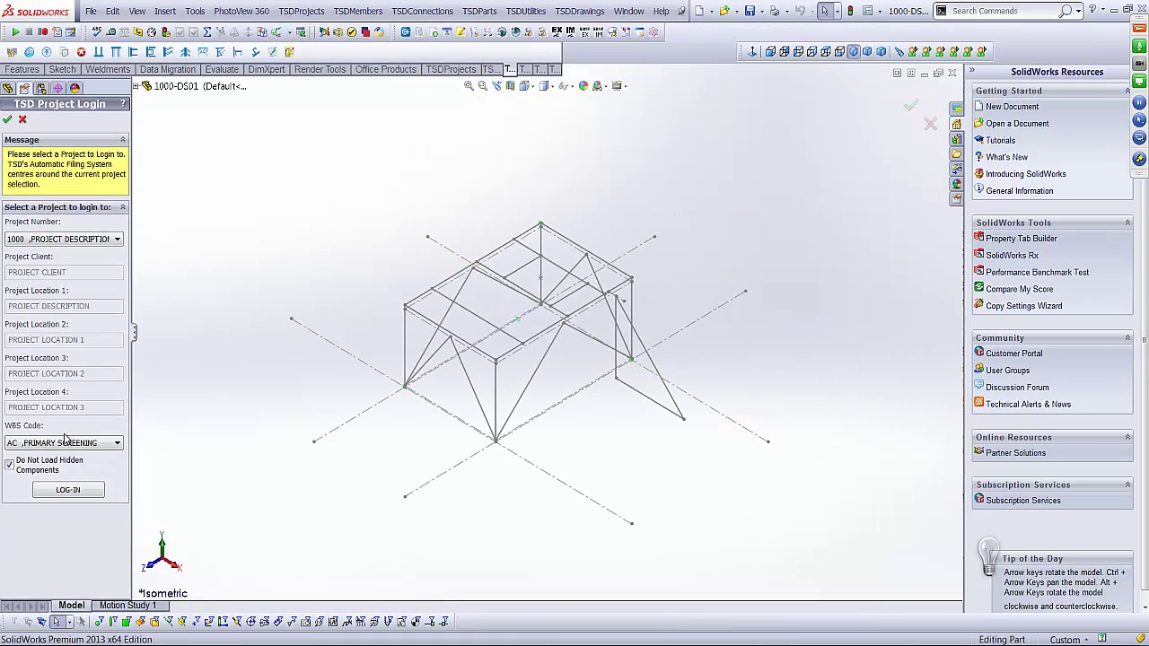
click(63, 439)
click(54, 485)
click(68, 489)
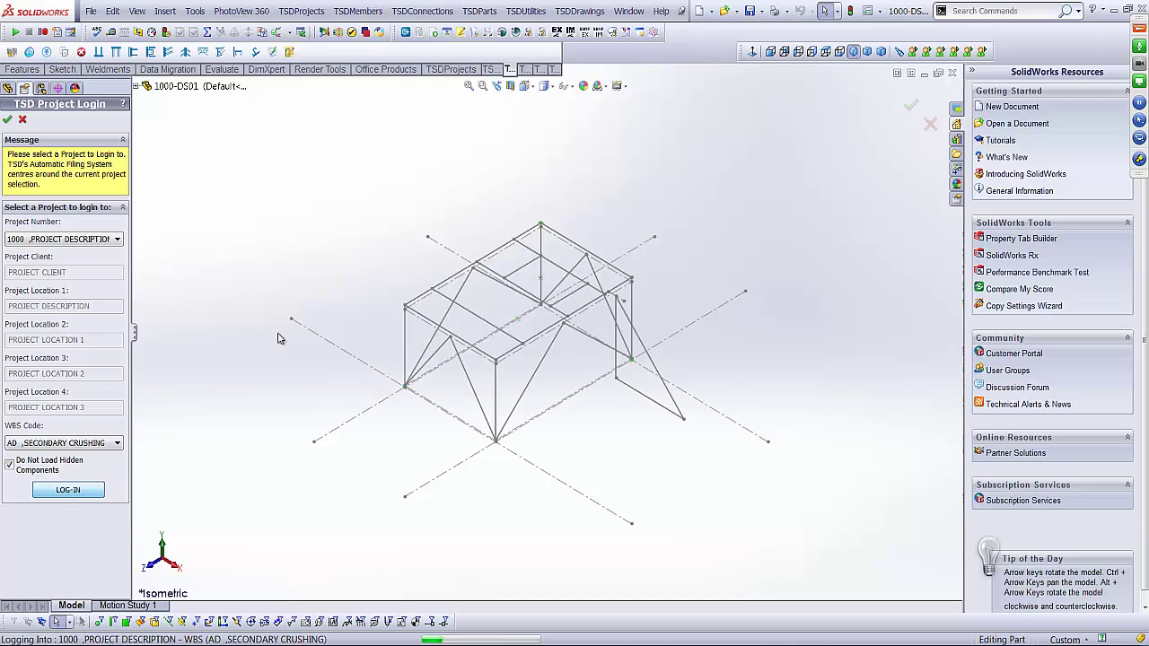
Tile the open windows horizontally, insert the 1000-DS01 part into the 1000-AD assembly, and show the maximized assembly in dimetric view
click(628, 11)
click(667, 77)
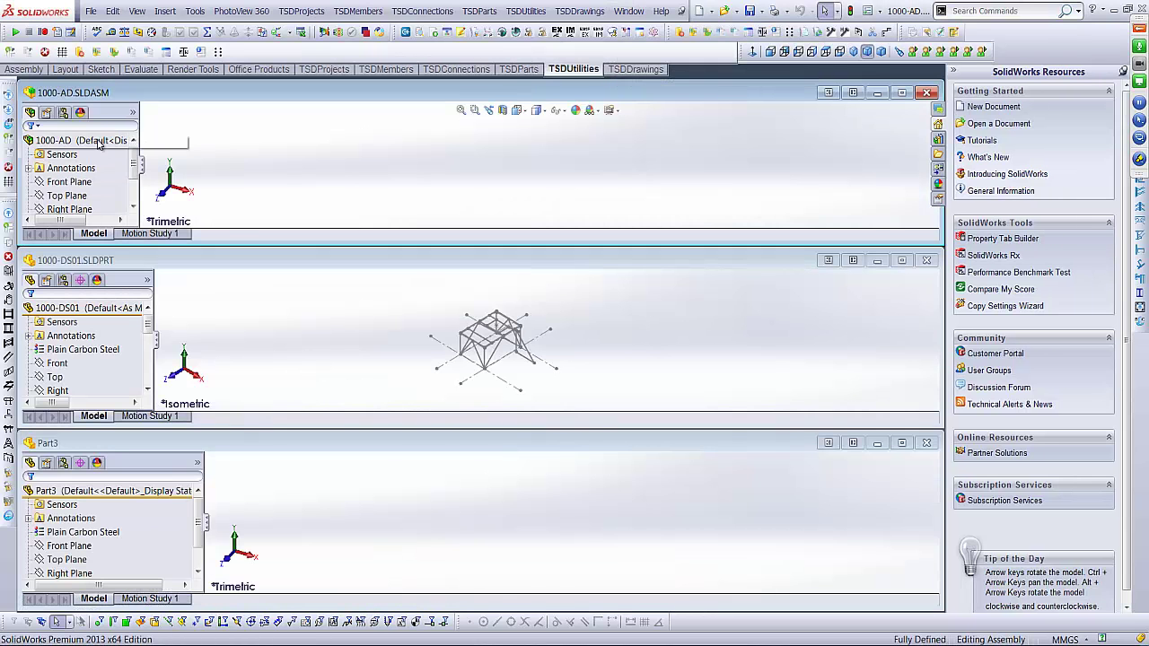
click(59, 308)
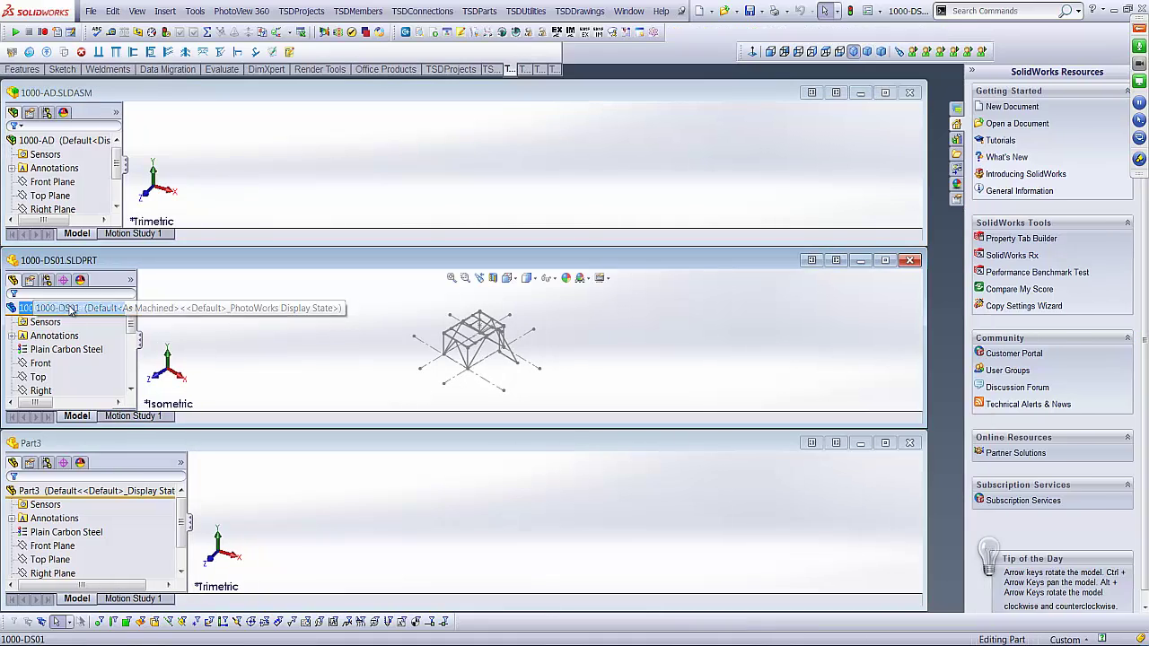
click(46, 142)
click(886, 93)
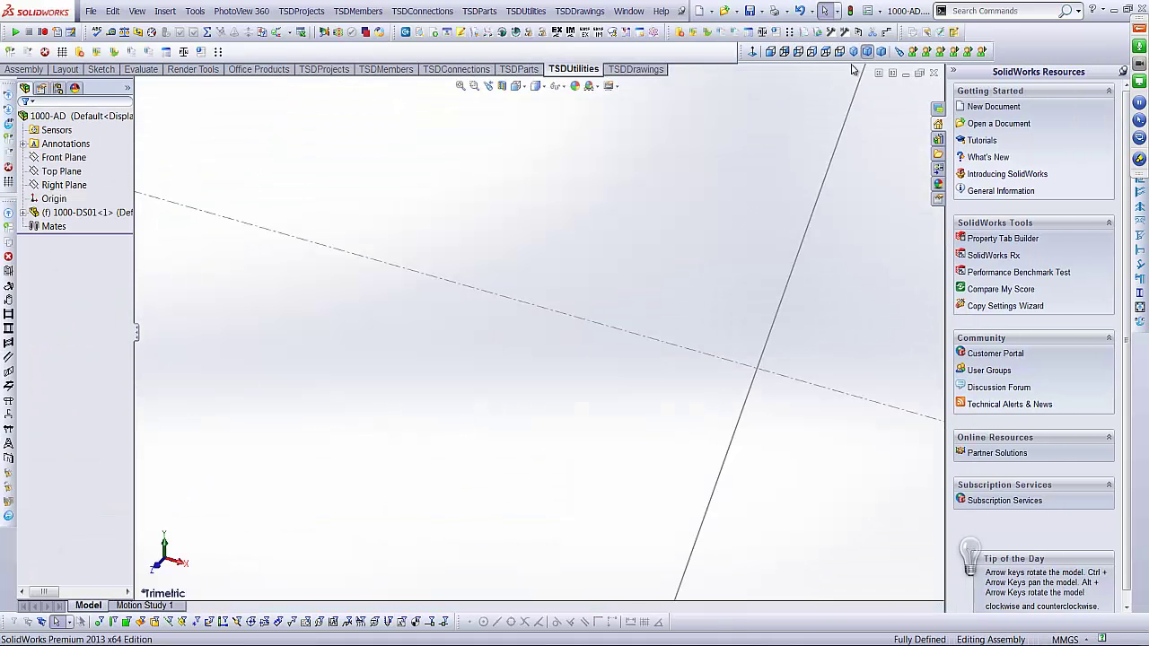
click(880, 53)
Float 1000-DS01 in the 1000-AD assembly and mate its origin coincident with the assembly origin, with axes aligned
right_click(72, 214)
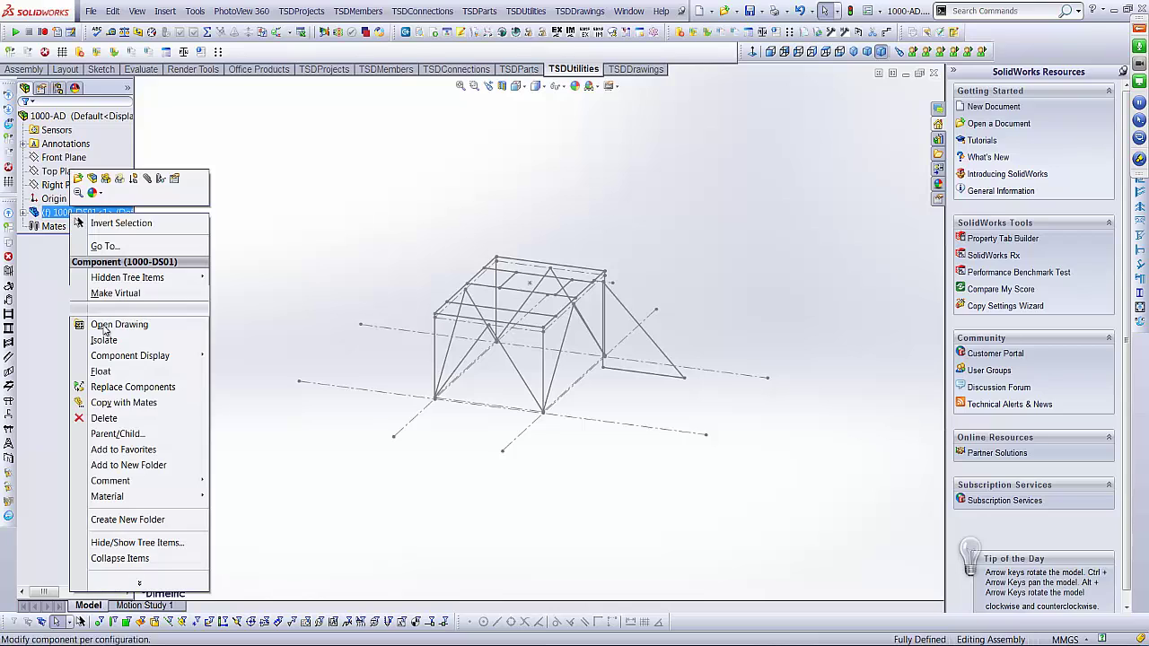
click(101, 371)
click(22, 213)
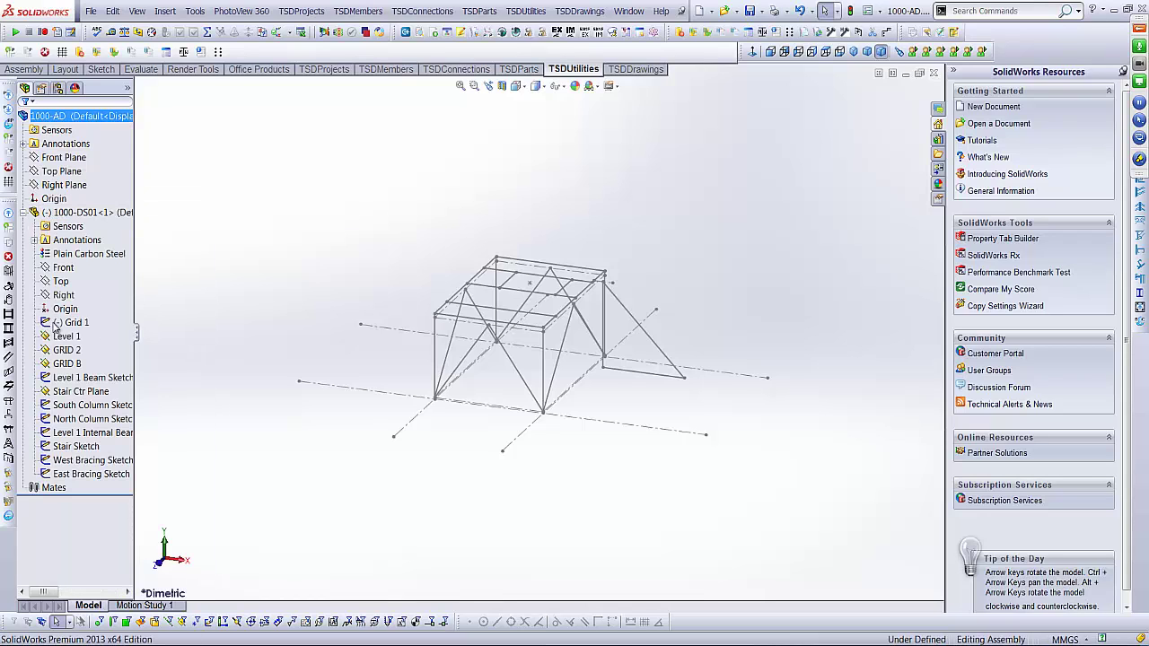
ctrl+click(54, 198)
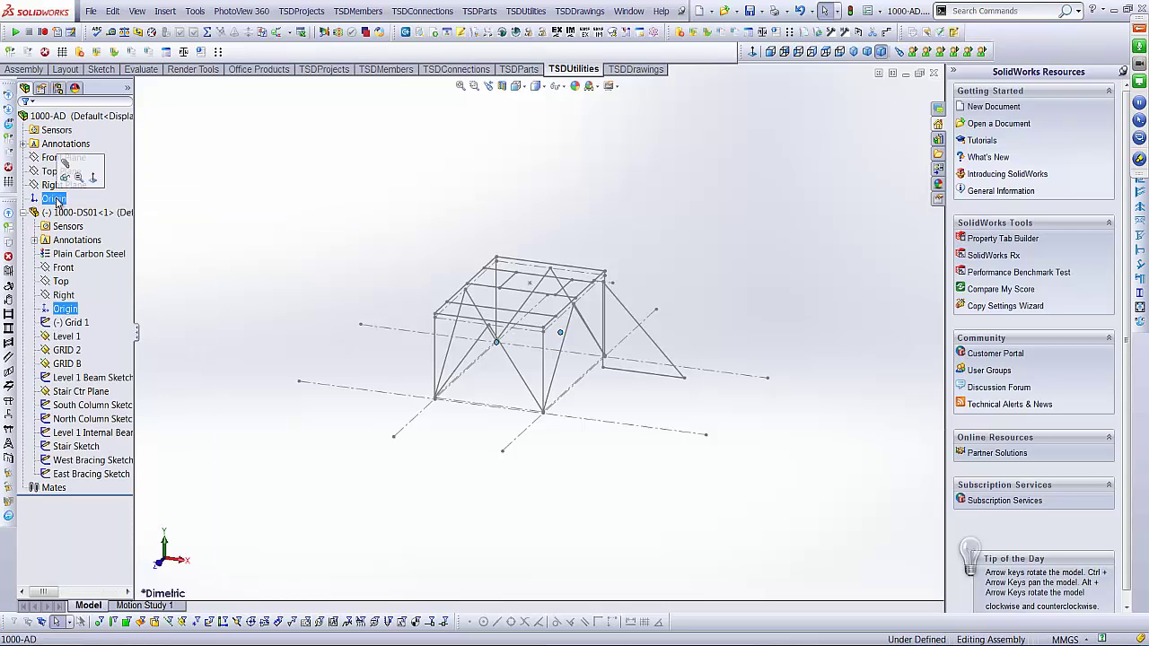
click(65, 164)
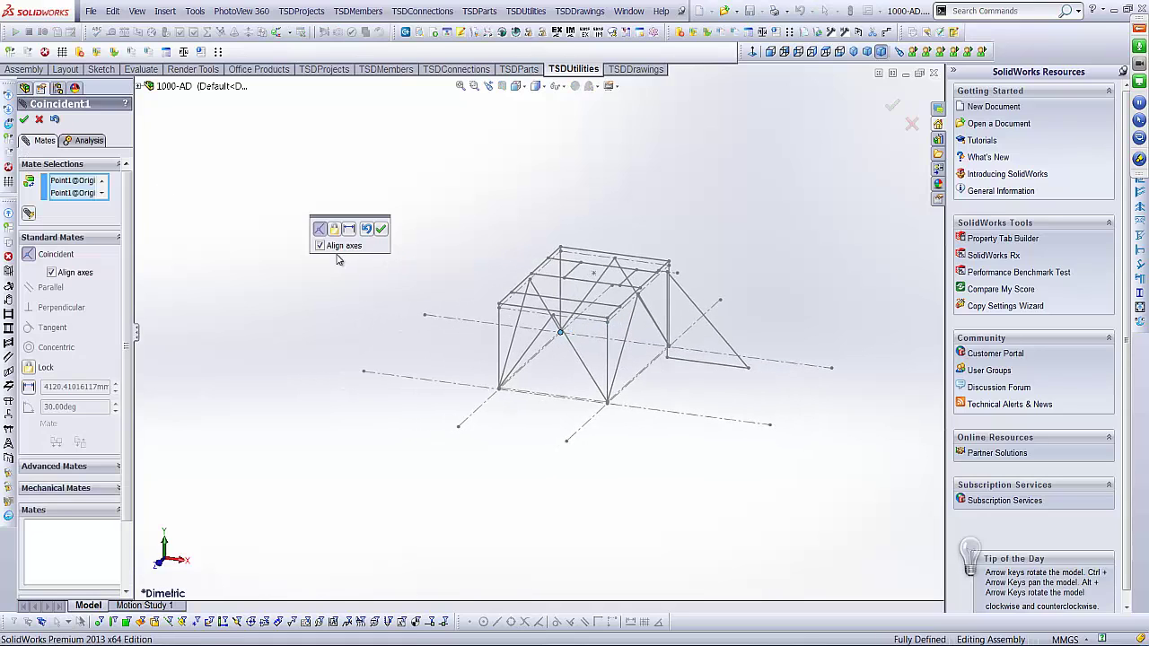
click(380, 232)
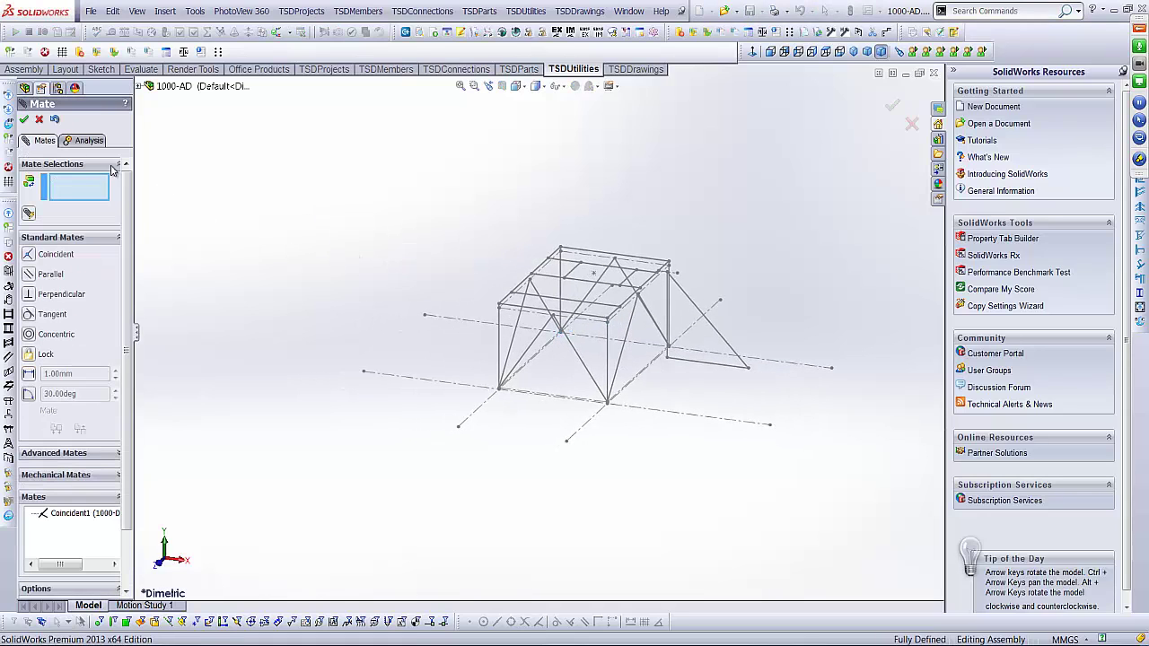
click(24, 119)
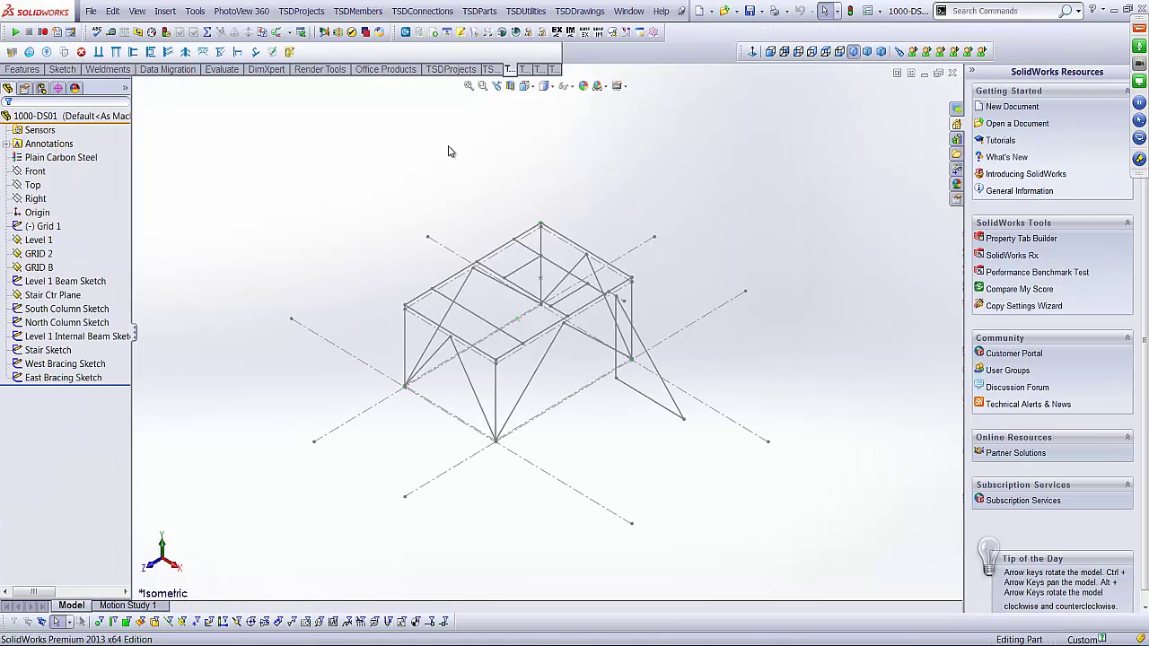
Open 1000.SLDASM from the project 1000 folder and open its 1000-AA subassembly in its own window
click(724, 11)
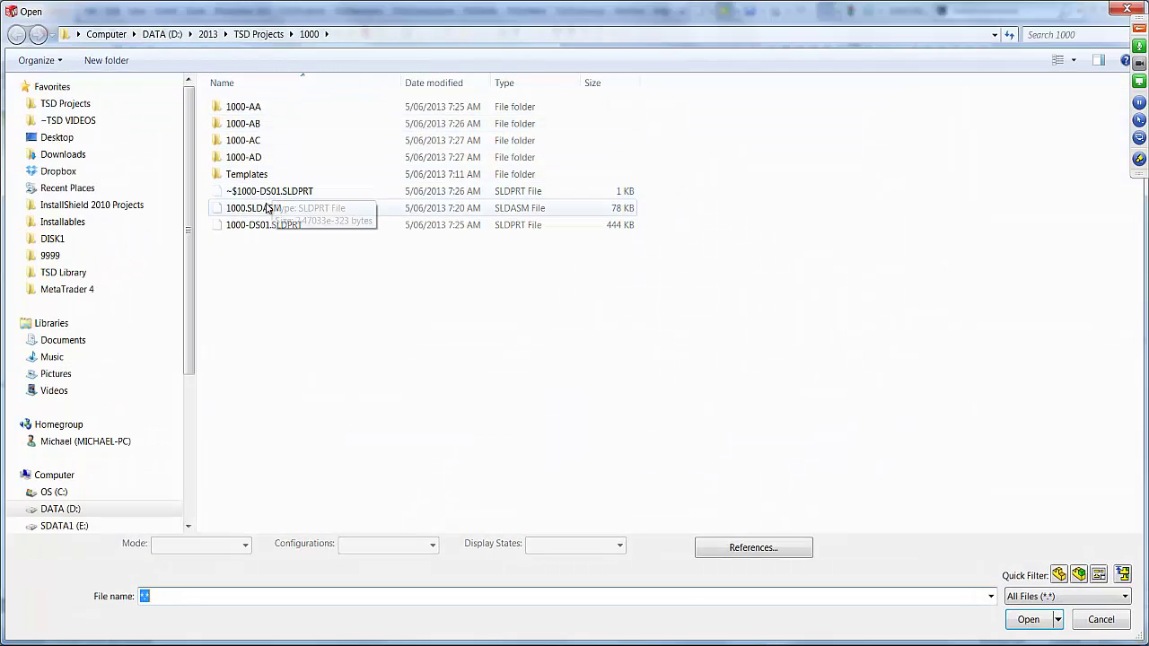
double_click(255, 208)
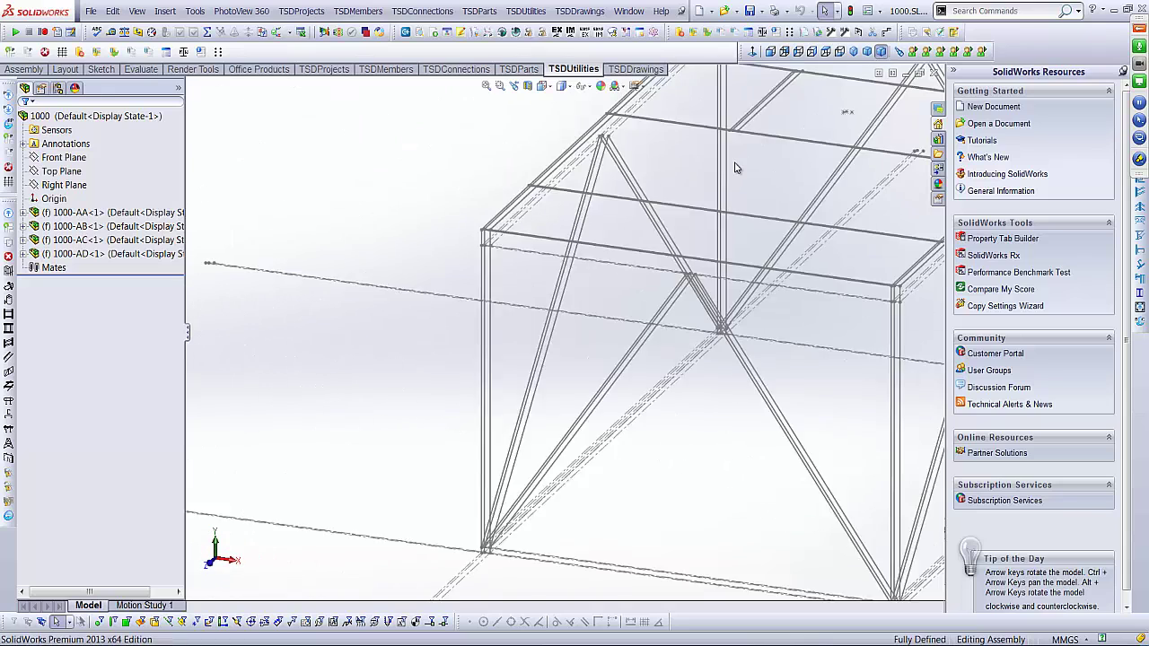
click(22, 213)
click(95, 323)
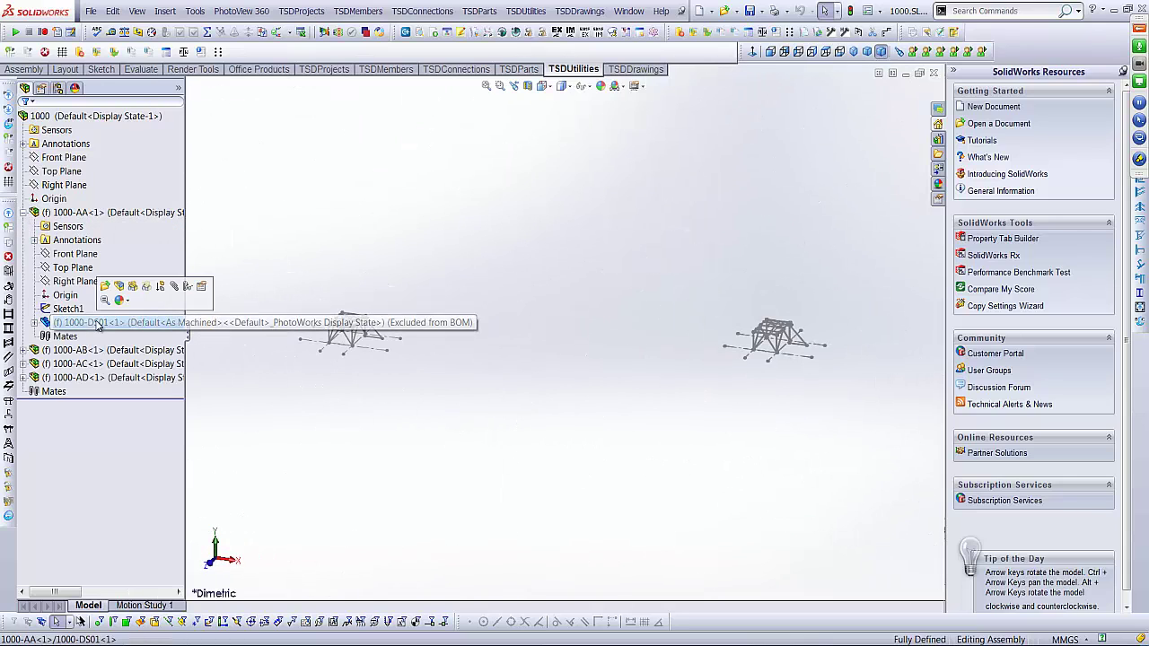
click(97, 213)
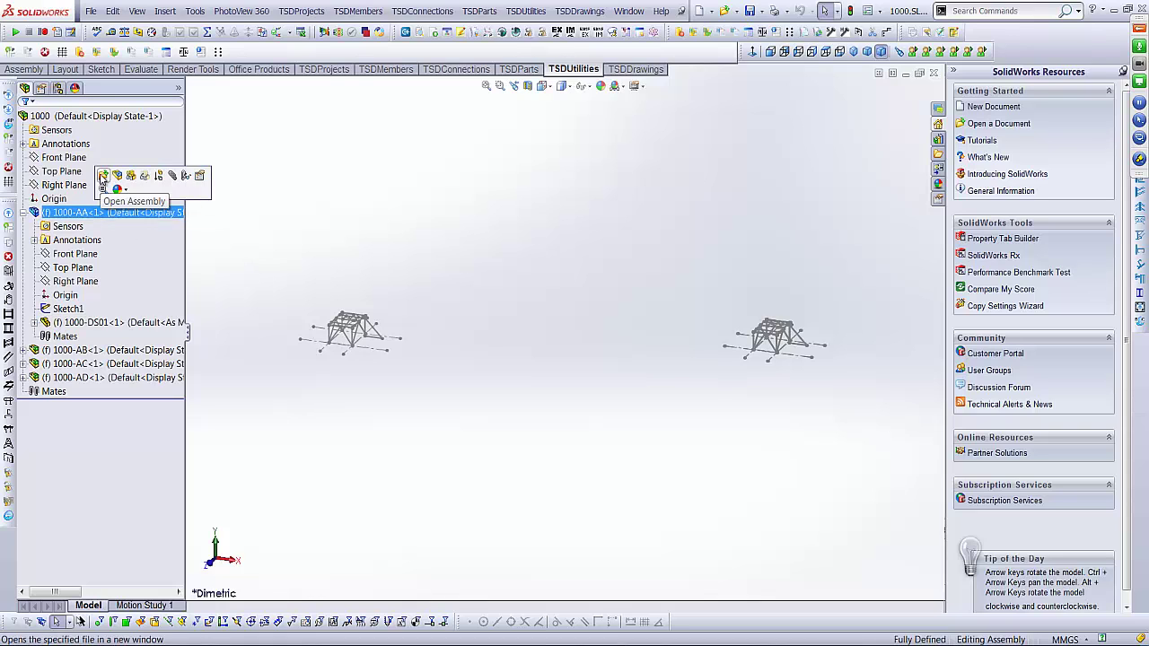
click(104, 176)
Float 1000-DS01 in the 1000-AA assembly and mate its origin coincident with the assembly origin
click(23, 226)
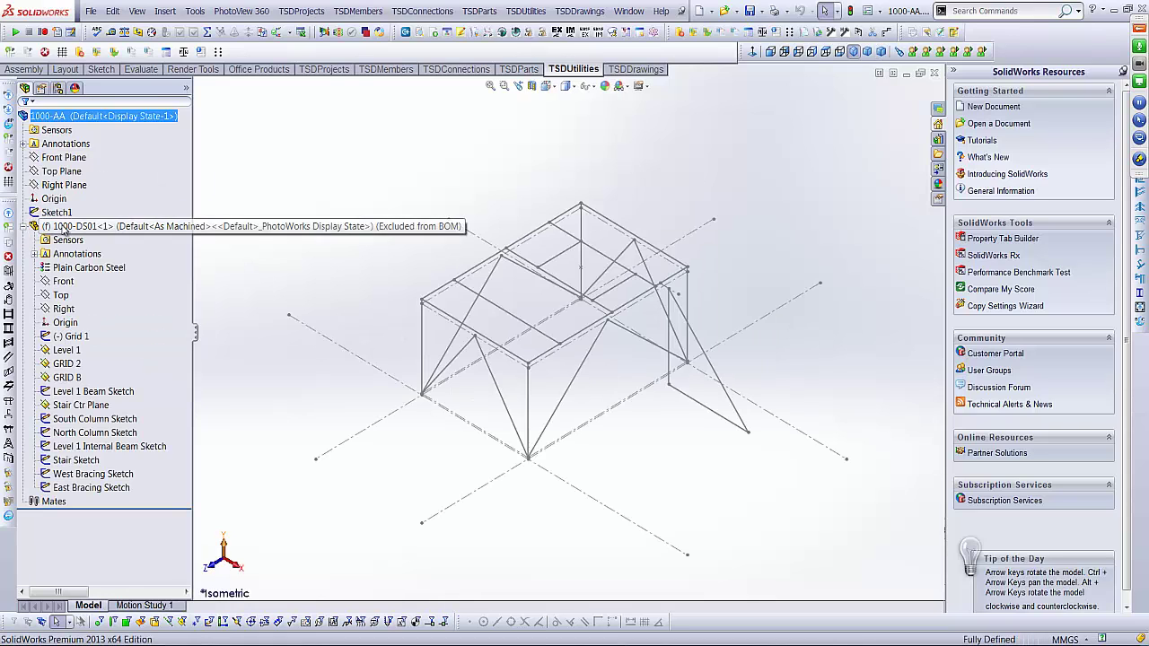
right_click(27, 226)
click(72, 398)
click(64, 322)
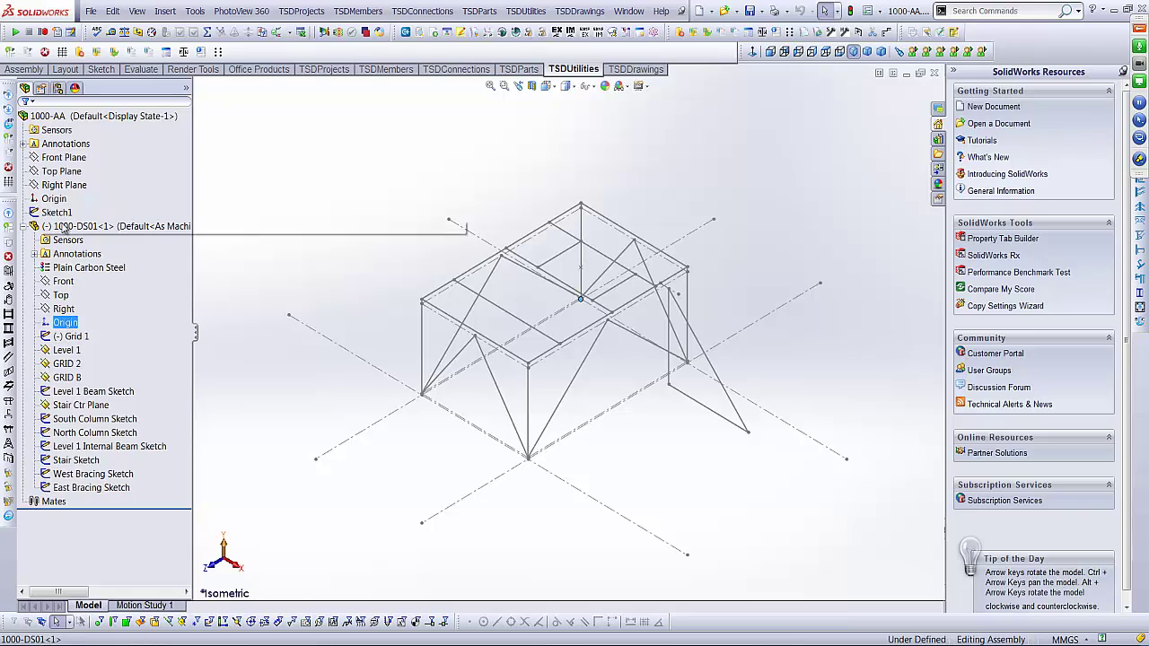
ctrl+click(53, 198)
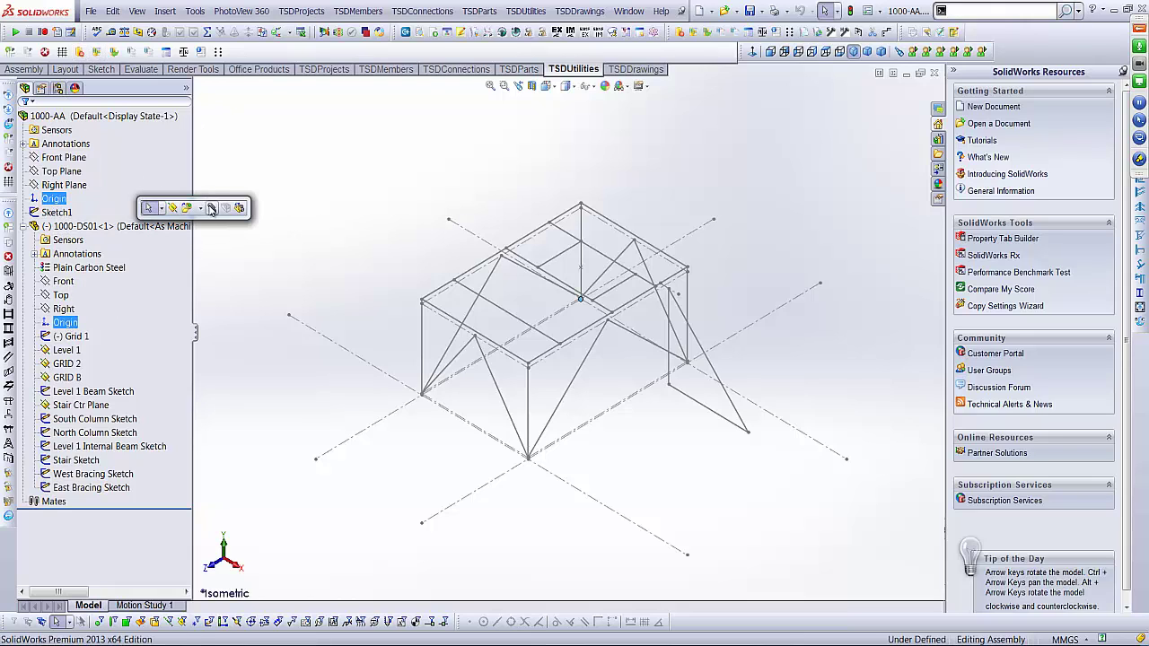
click(152, 203)
click(24, 119)
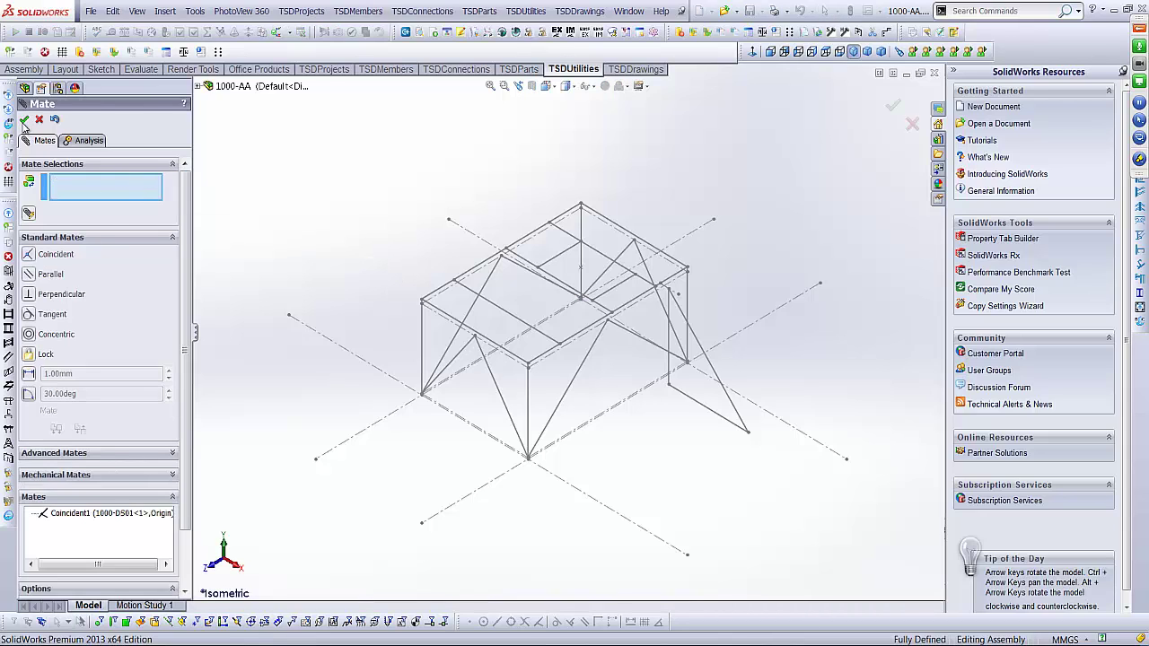
click(24, 119)
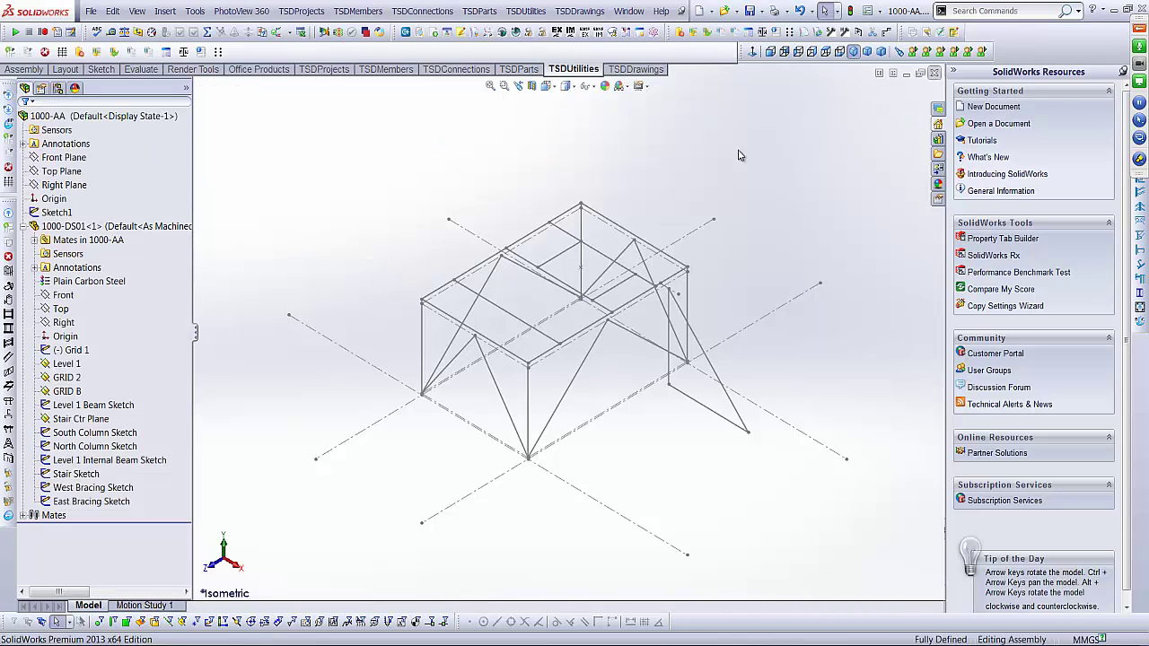
Close the 1000-AA window and float the 1000-AA, 1000-AB, 1000-AC and 1000-AD subassemblies in the 1000 assembly
click(933, 73)
click(23, 213)
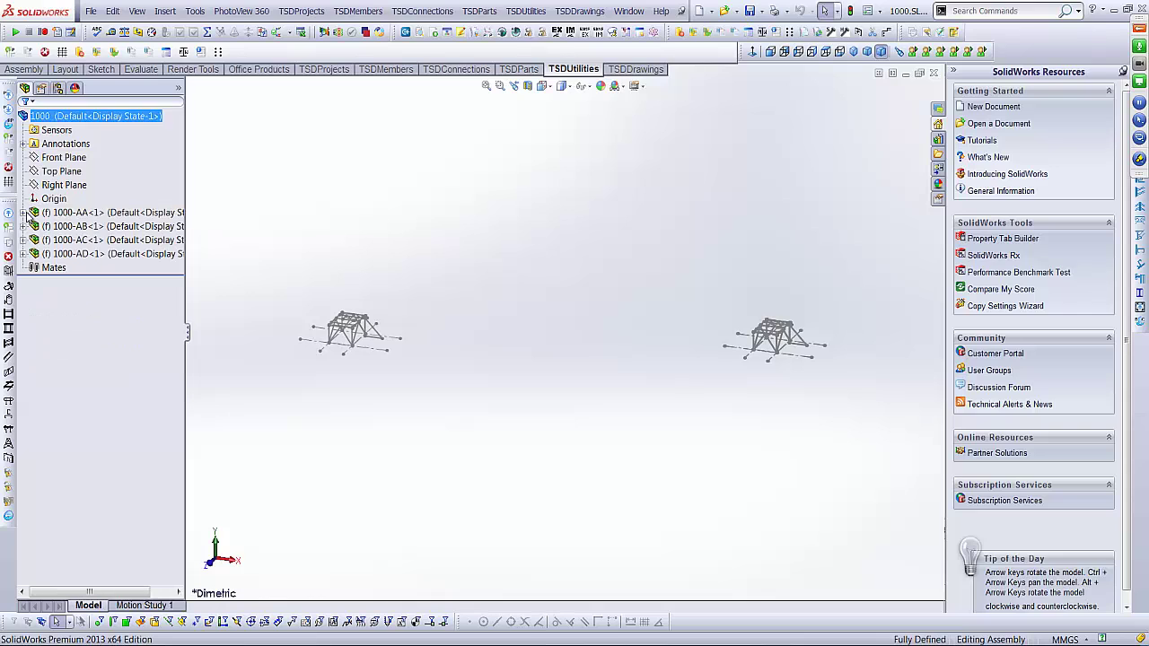
click(63, 214)
shift+click(72, 256)
right_click(72, 256)
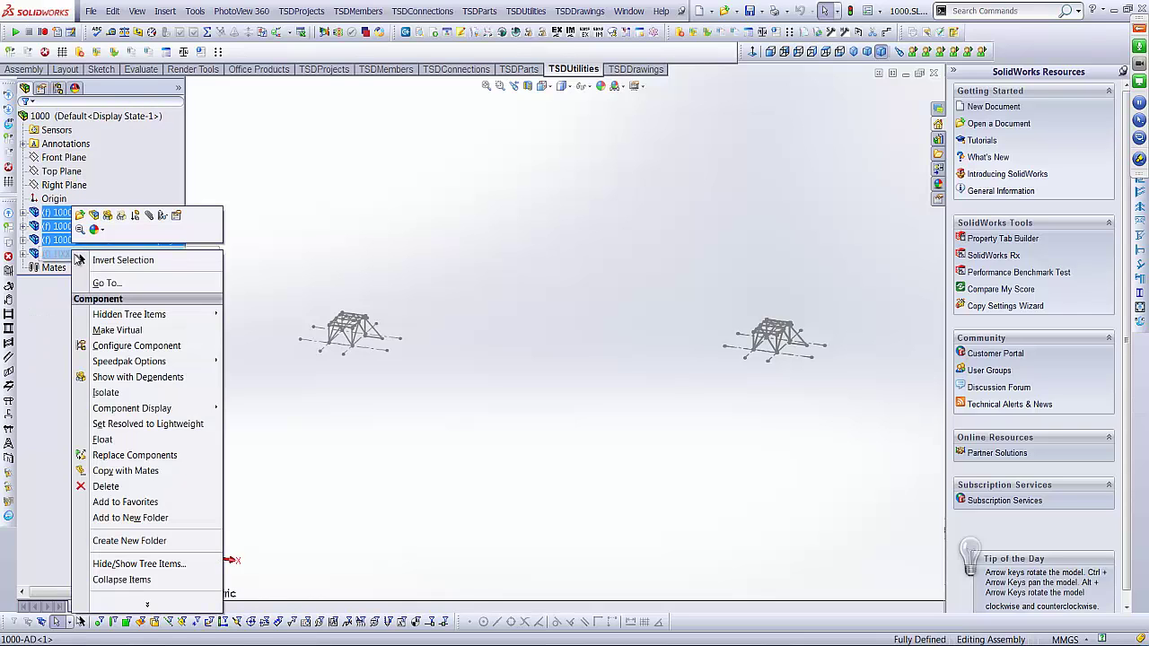
click(99, 441)
Mate the 1000-AA subassembly's origin coincident with the 1000 assembly origin, with axes aligned
click(24, 213)
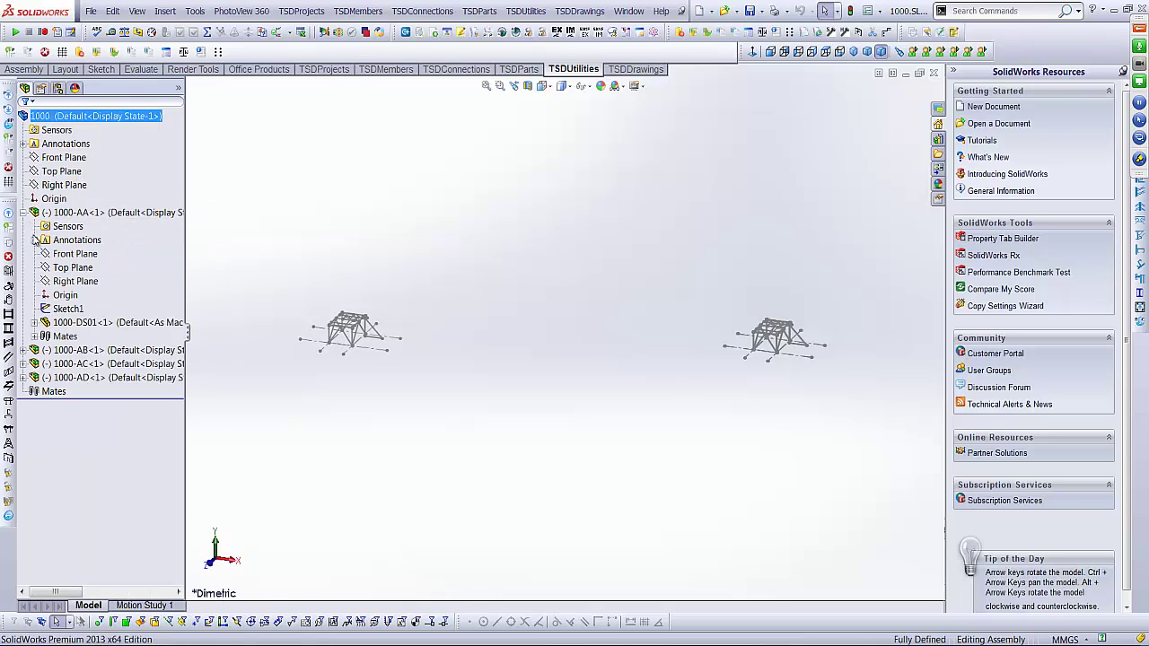
click(64, 296)
ctrl+click(54, 199)
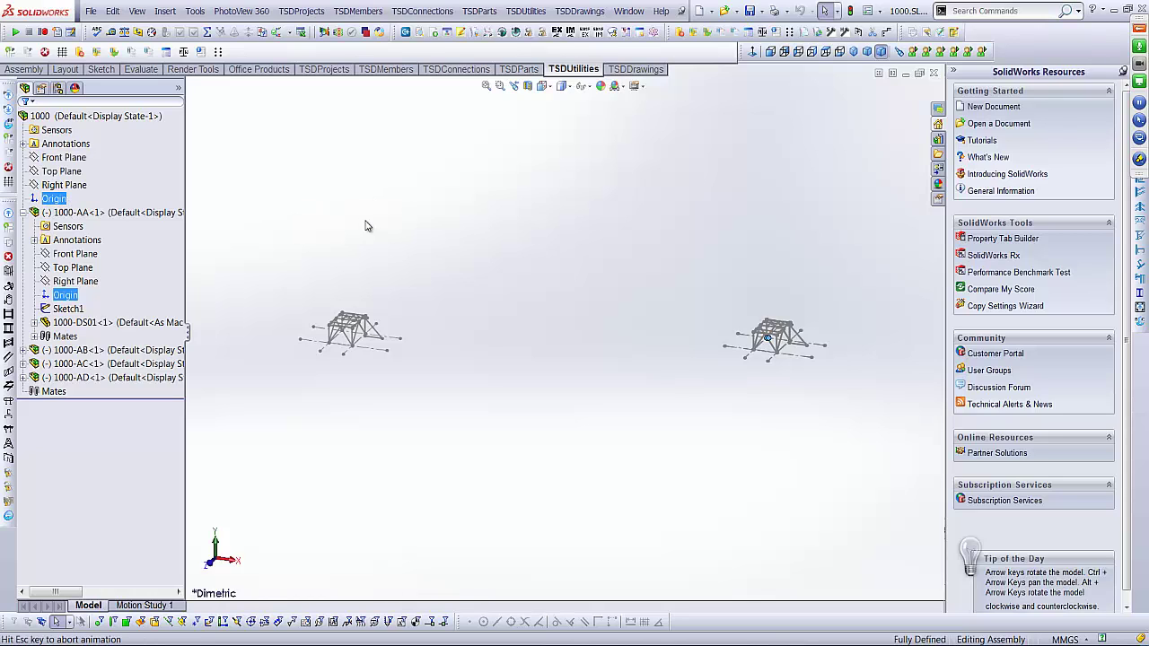
click(254, 230)
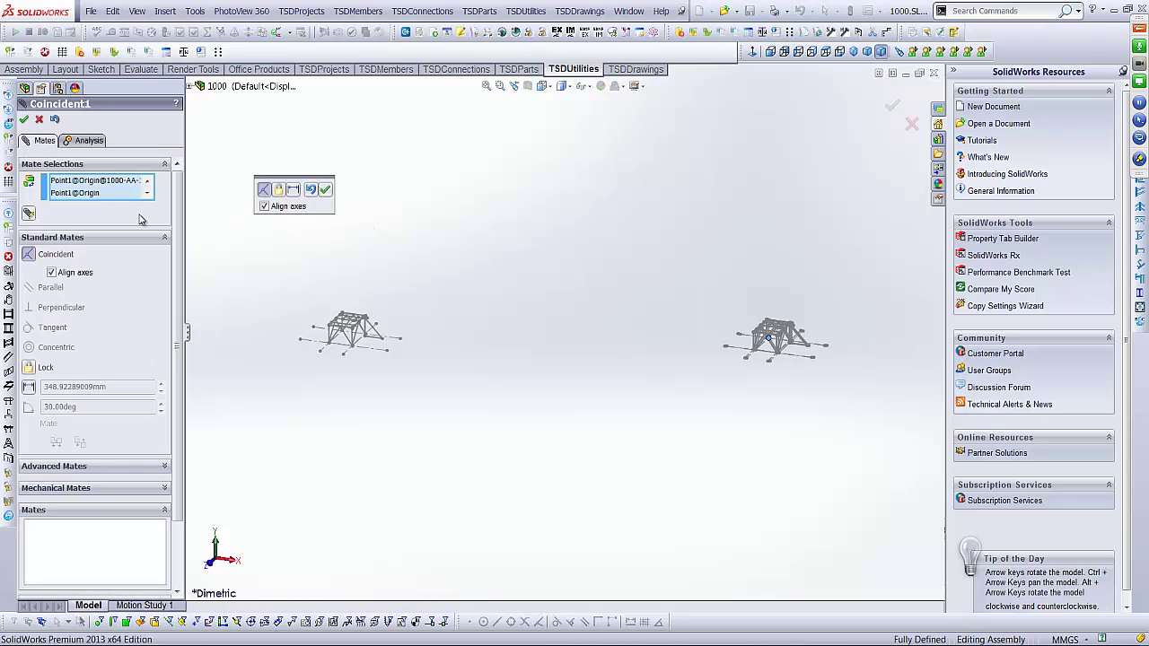
click(24, 120)
click(23, 227)
Mate the 1000-AB subassembly's origin coincident with the 1000 assembly origin
click(23, 226)
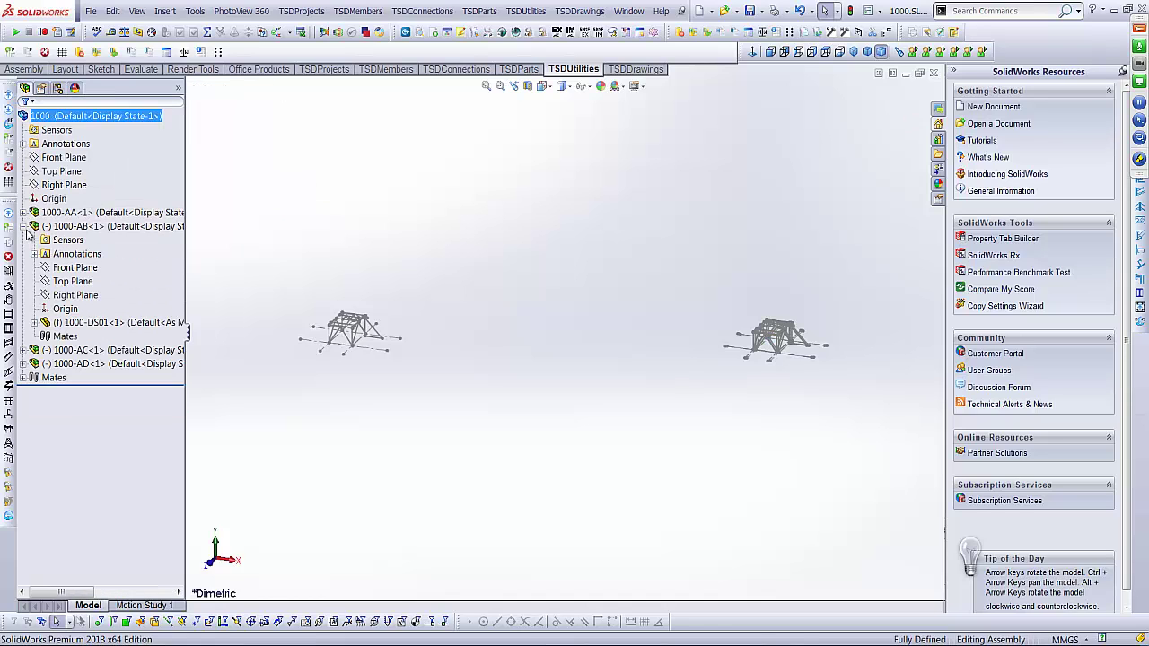
click(71, 308)
ctrl+click(54, 199)
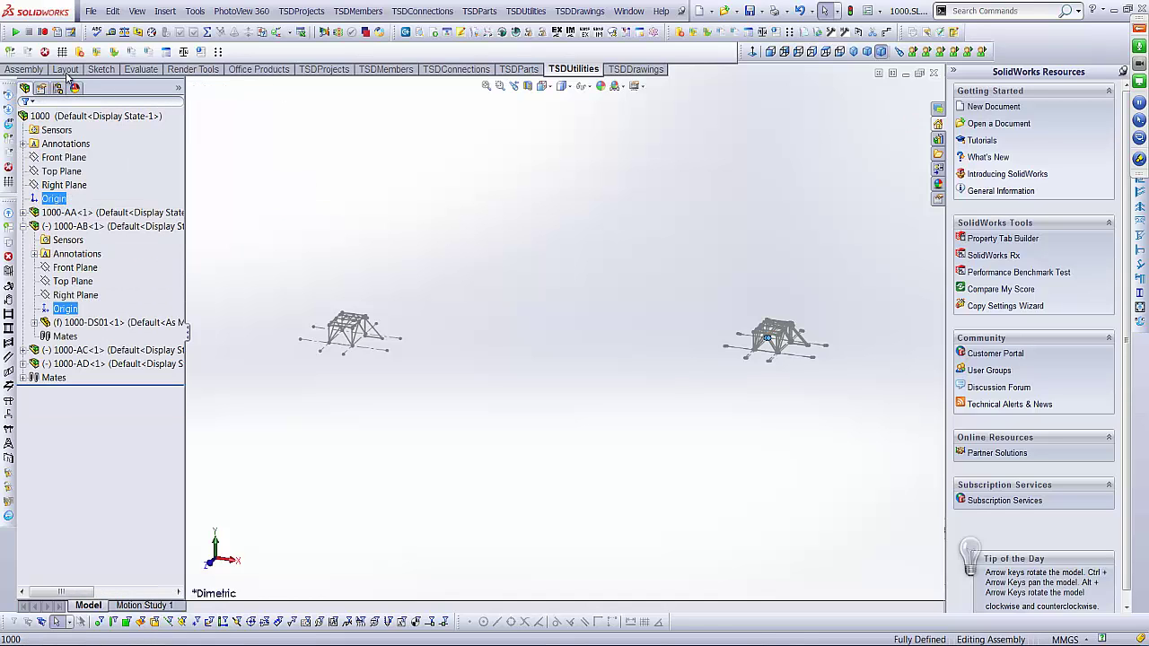
click(287, 229)
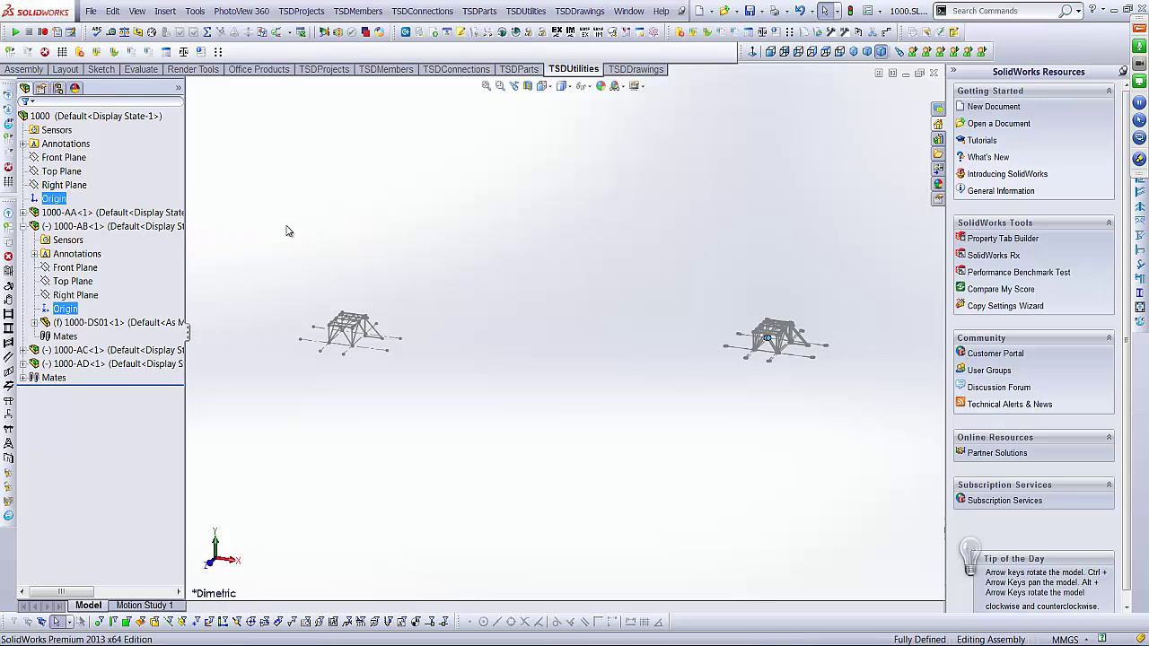
click(262, 194)
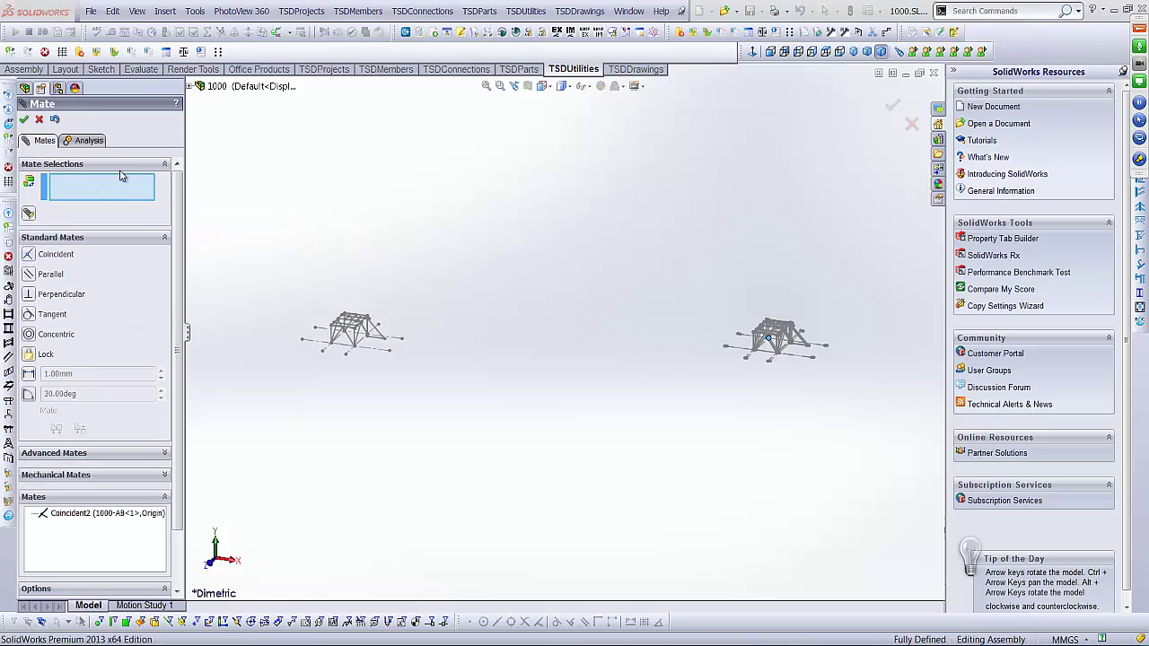
click(24, 119)
click(23, 117)
click(23, 227)
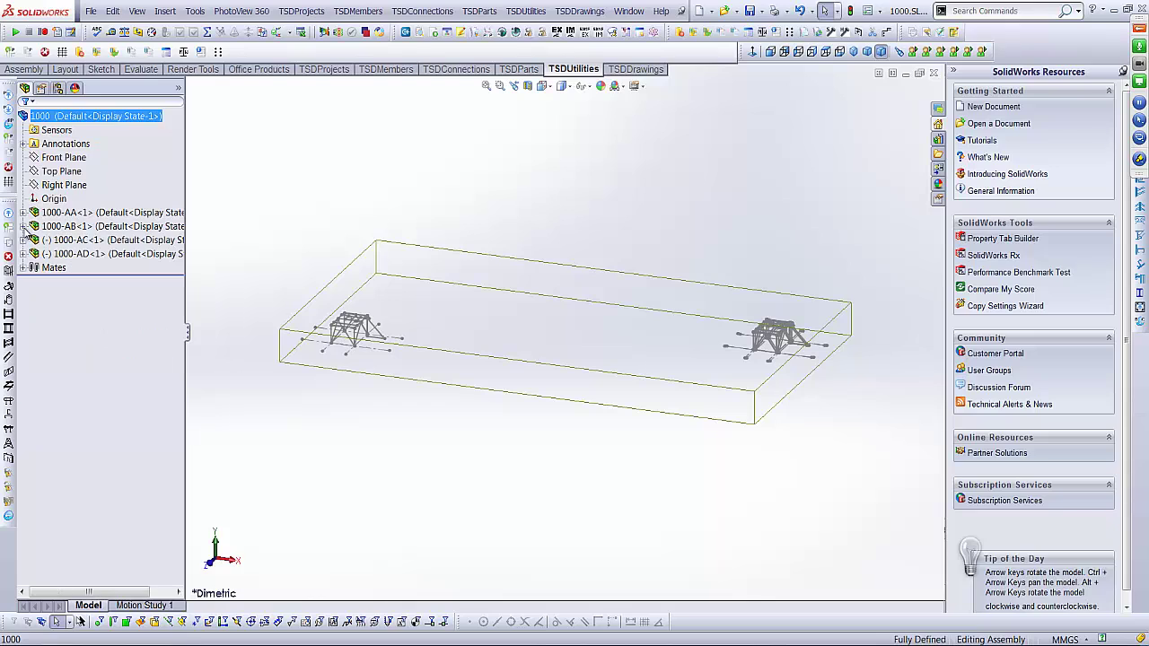
Mate the 1000-AC subassembly's origin coincident with the 1000 assembly origin, with axes aligned
click(24, 241)
click(65, 322)
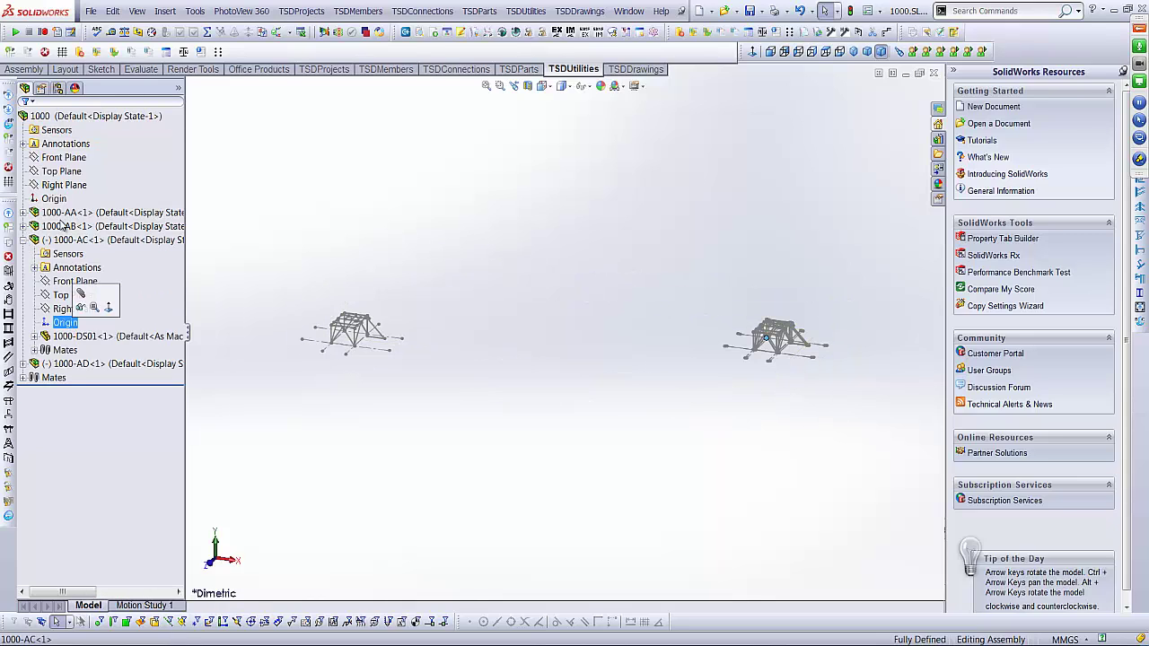
ctrl+click(54, 198)
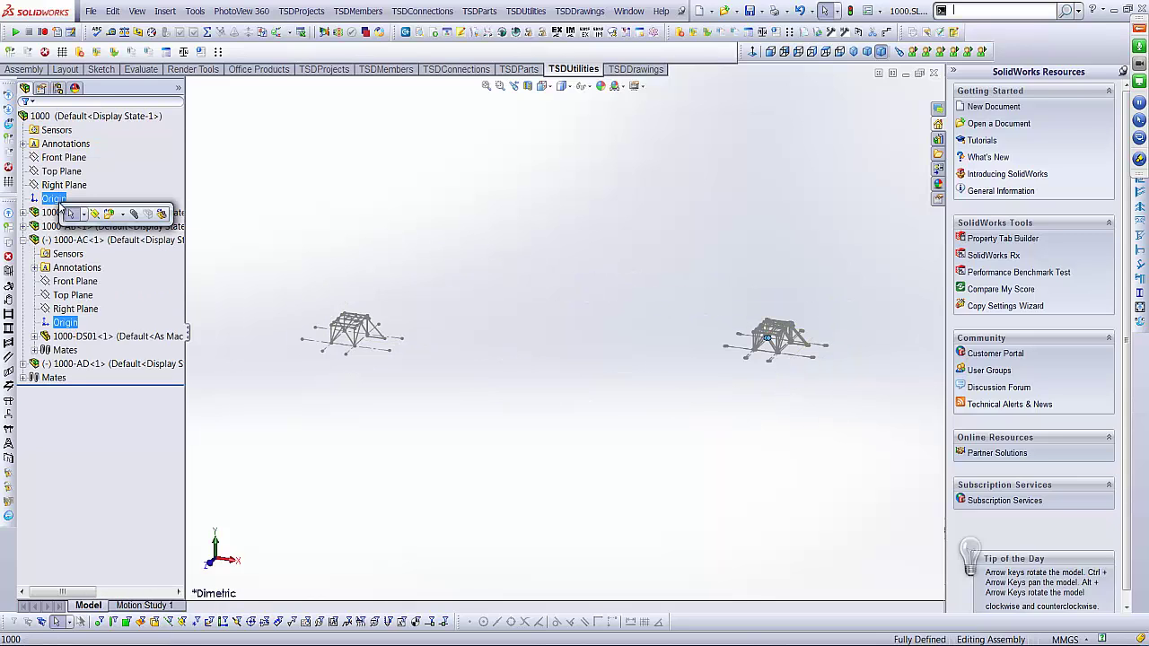
click(133, 213)
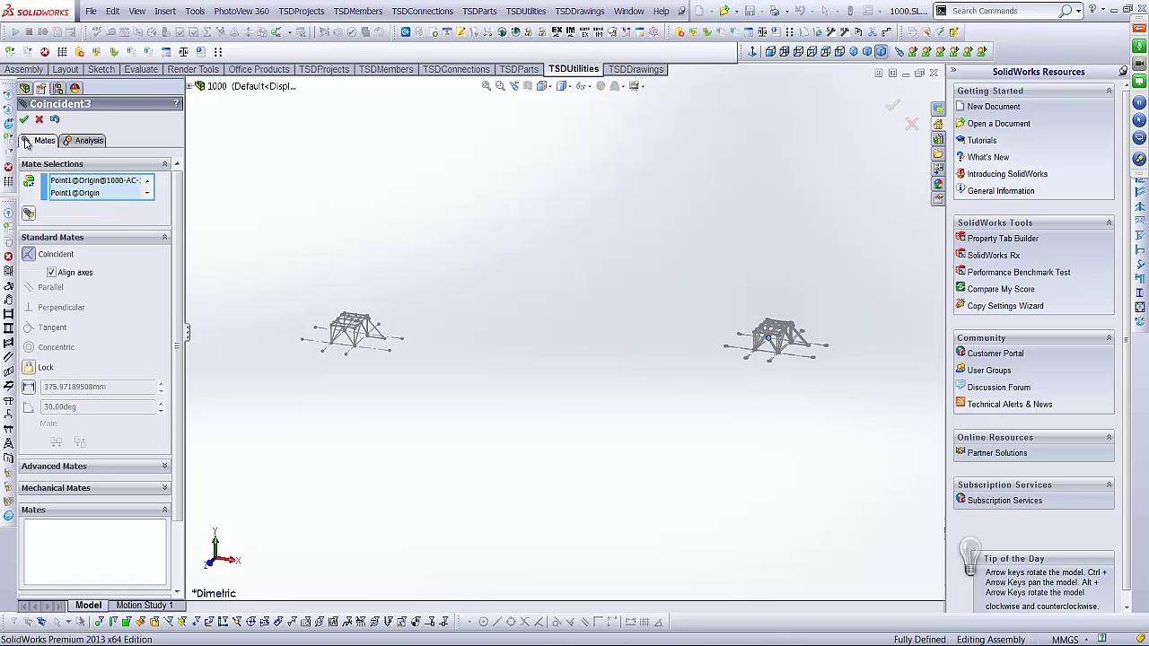
click(23, 119)
click(23, 119)
click(24, 241)
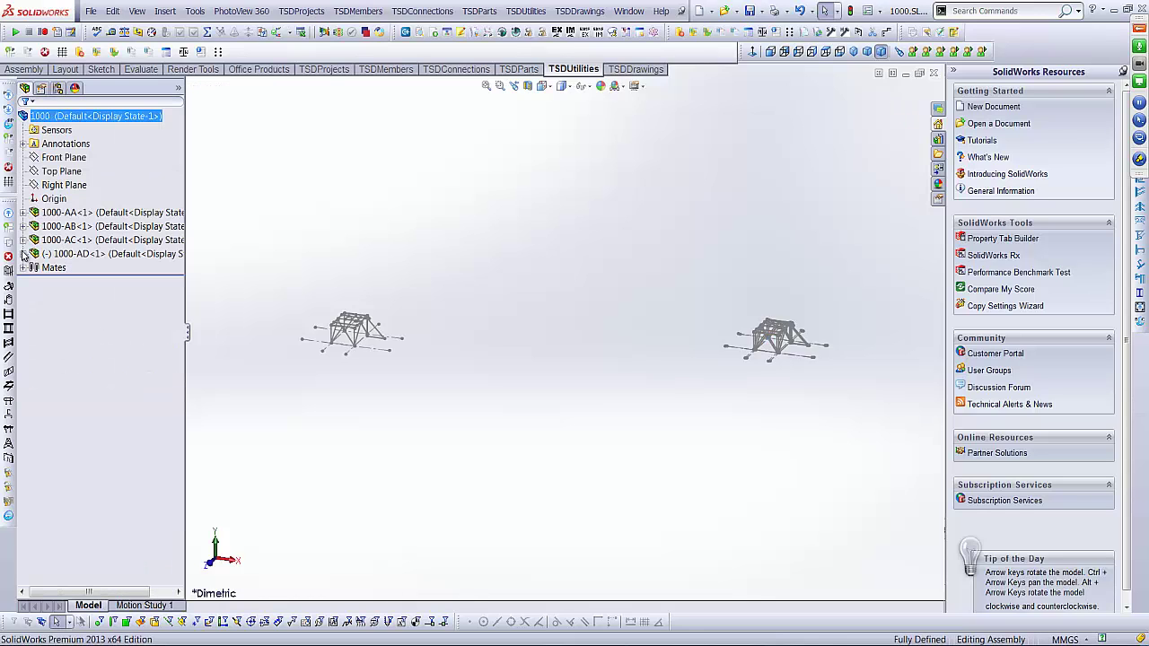
Mate the 1000-AD subassembly's origin coincident with the 1000 assembly origin
click(23, 254)
click(65, 337)
ctrl+click(54, 199)
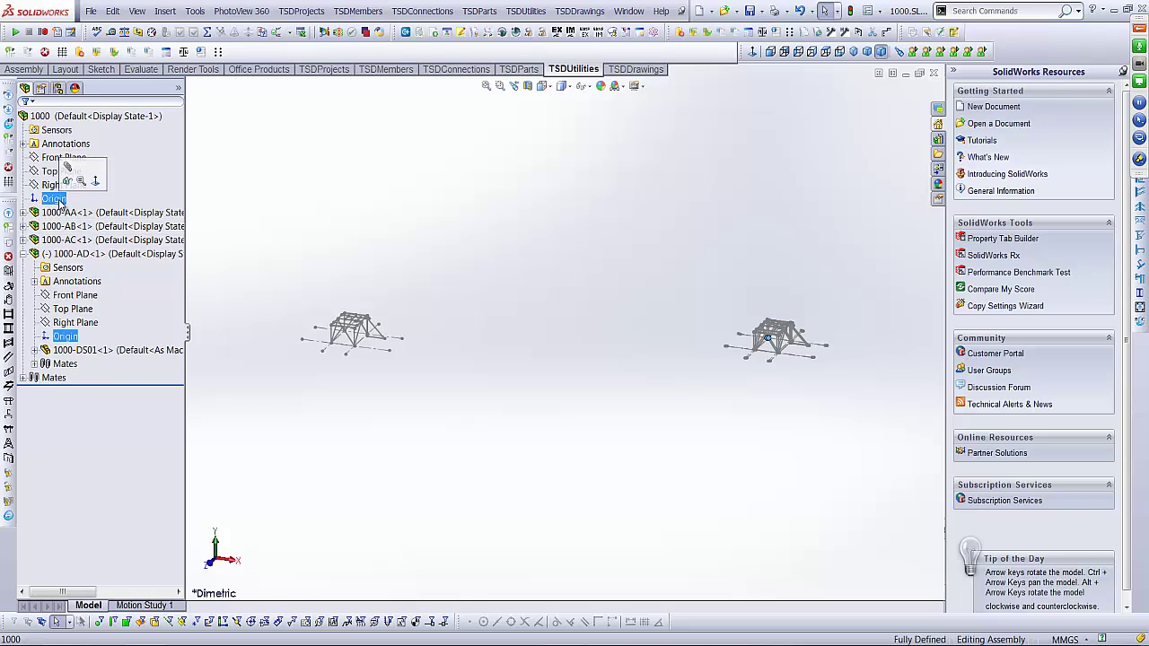
click(135, 213)
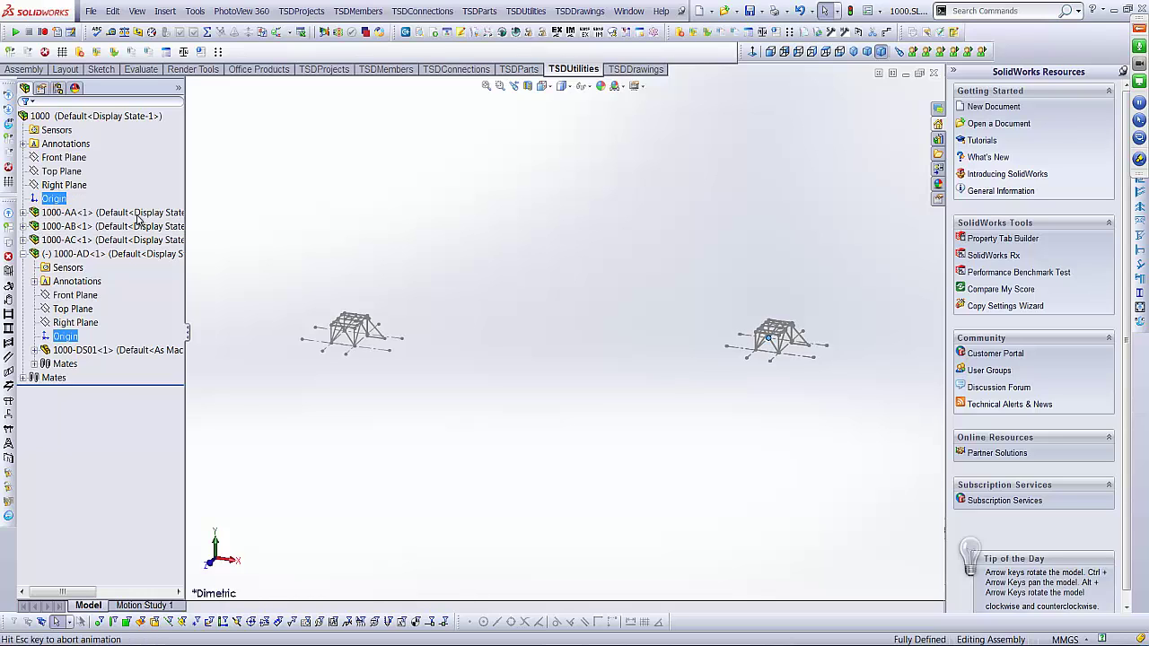
click(24, 120)
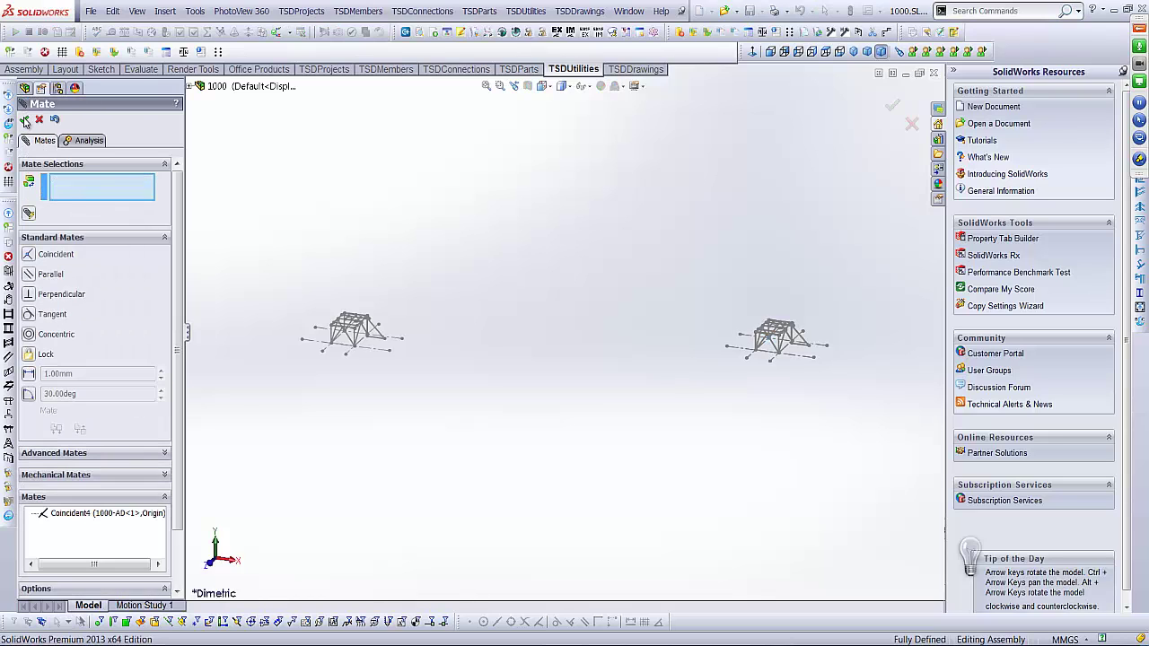
click(23, 119)
click(9, 256)
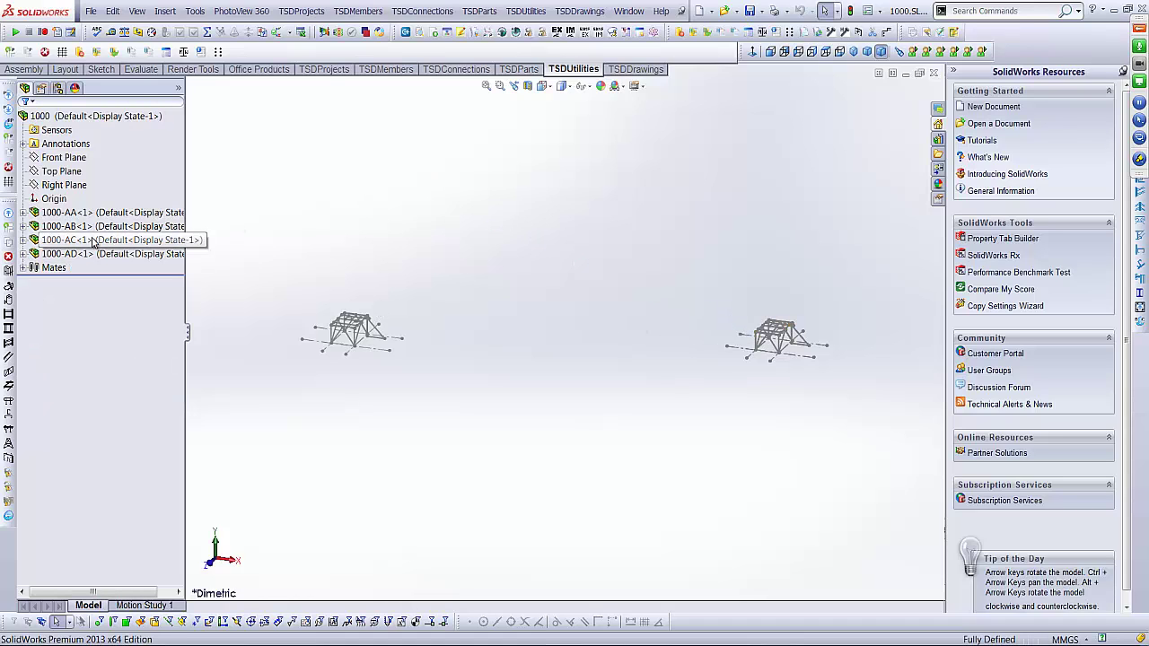
Check the components of 1000-AA and 1000-AB, and open the 1000-AB subassembly in its own window
click(23, 212)
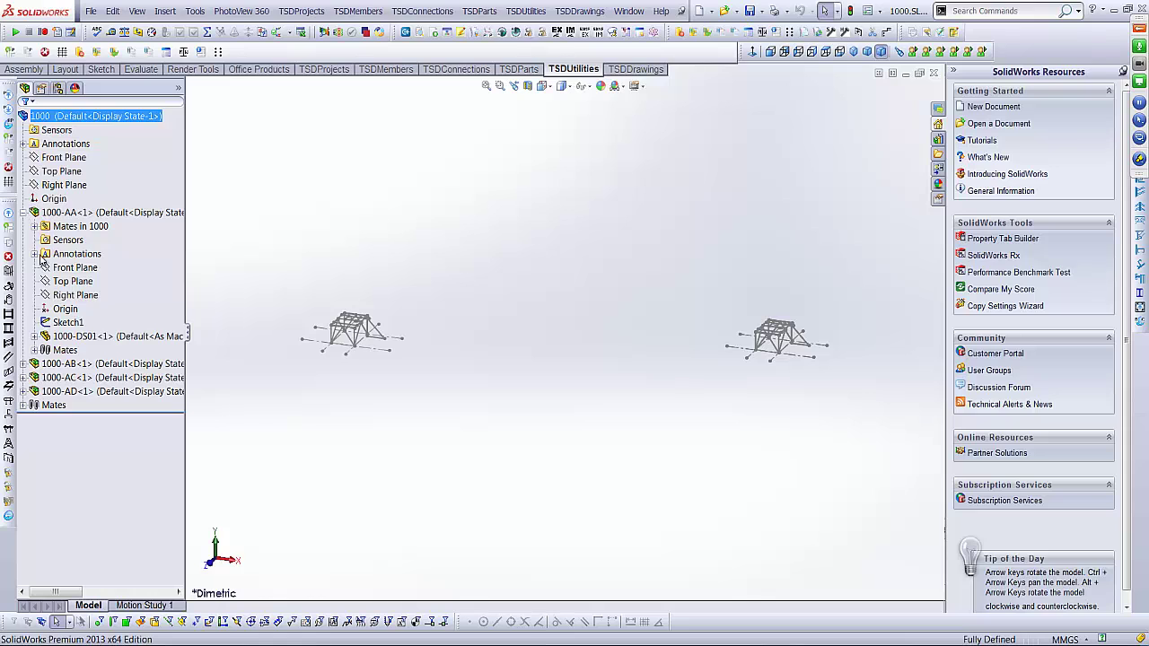
click(24, 213)
click(23, 226)
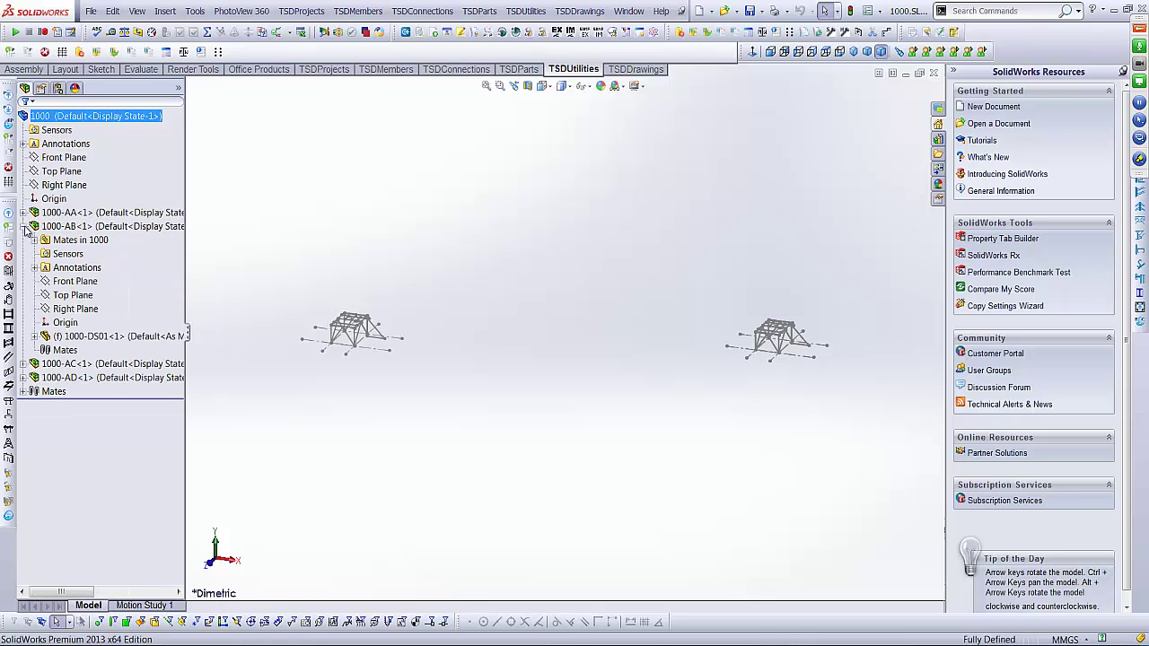
right_click(59, 228)
click(121, 197)
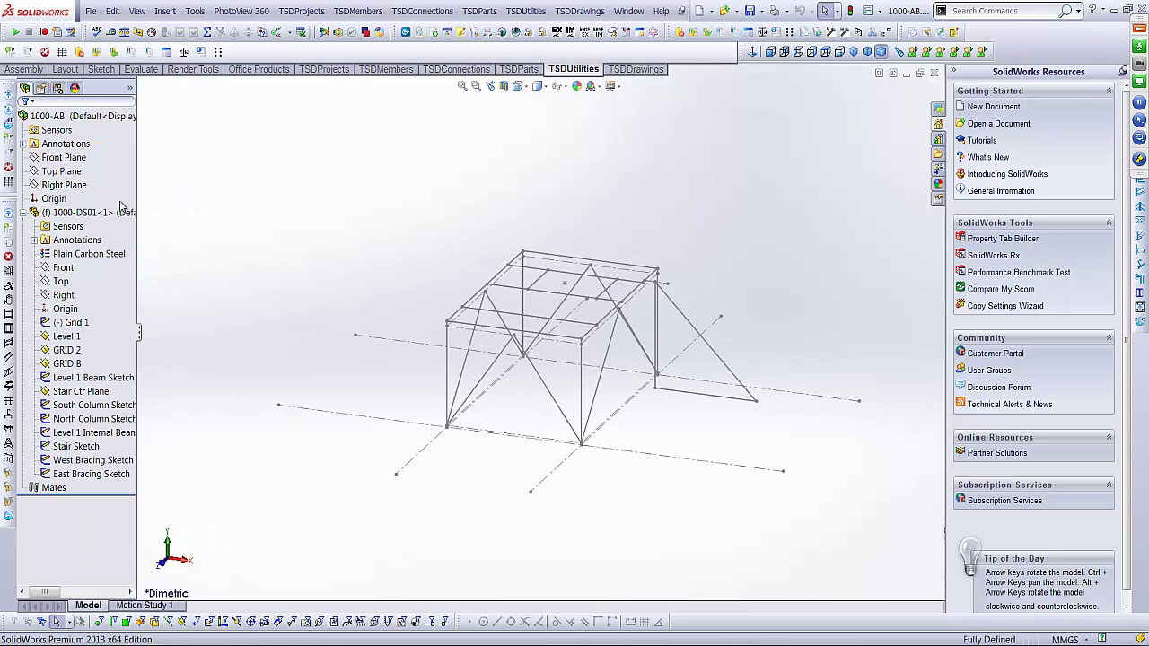
Float 1000-DS01 in the 1000-AB assembly, mate its origin to the assembly origin, and return to the 1000 assembly
right_click(70, 213)
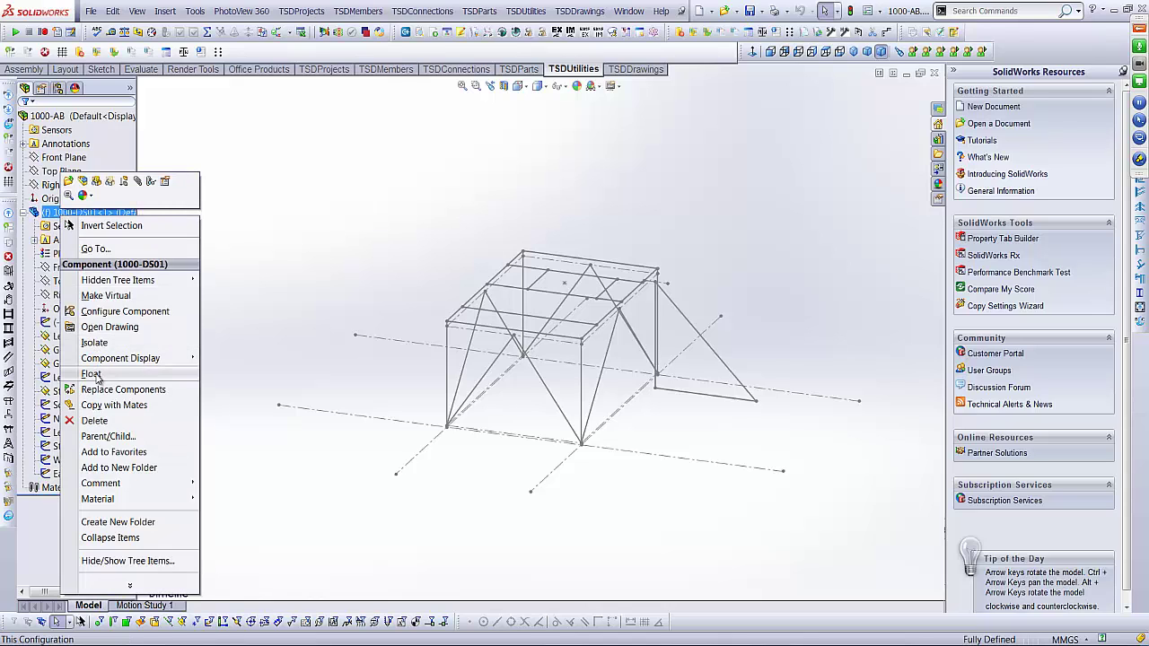
click(92, 375)
click(65, 309)
ctrl+click(54, 198)
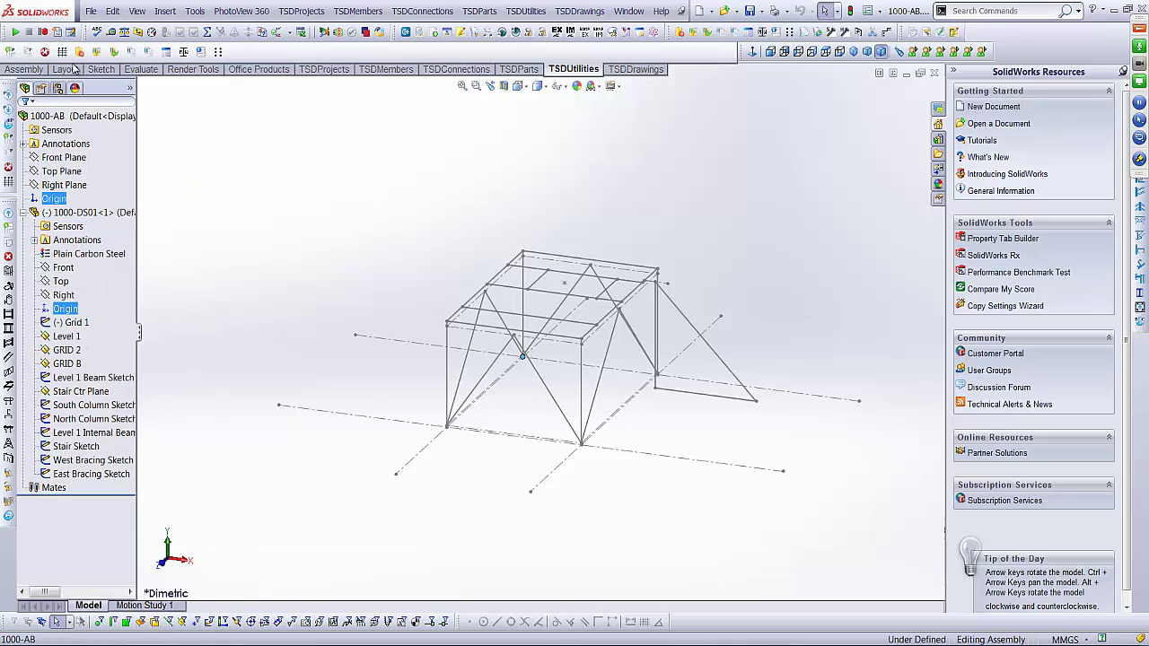
click(268, 203)
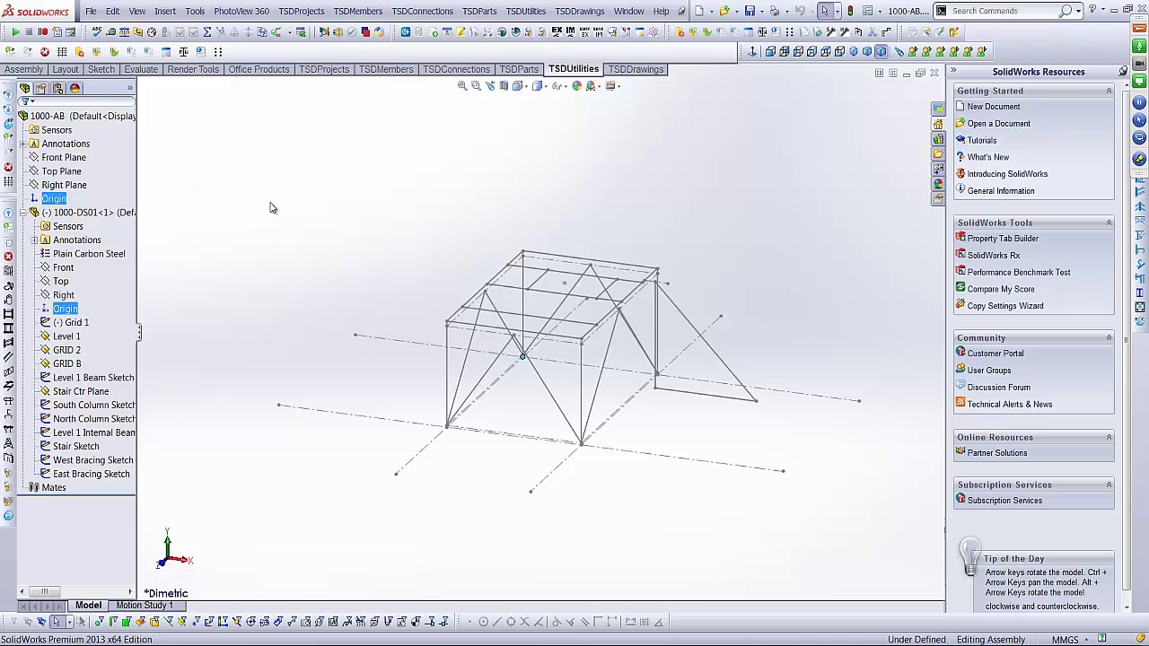
click(23, 119)
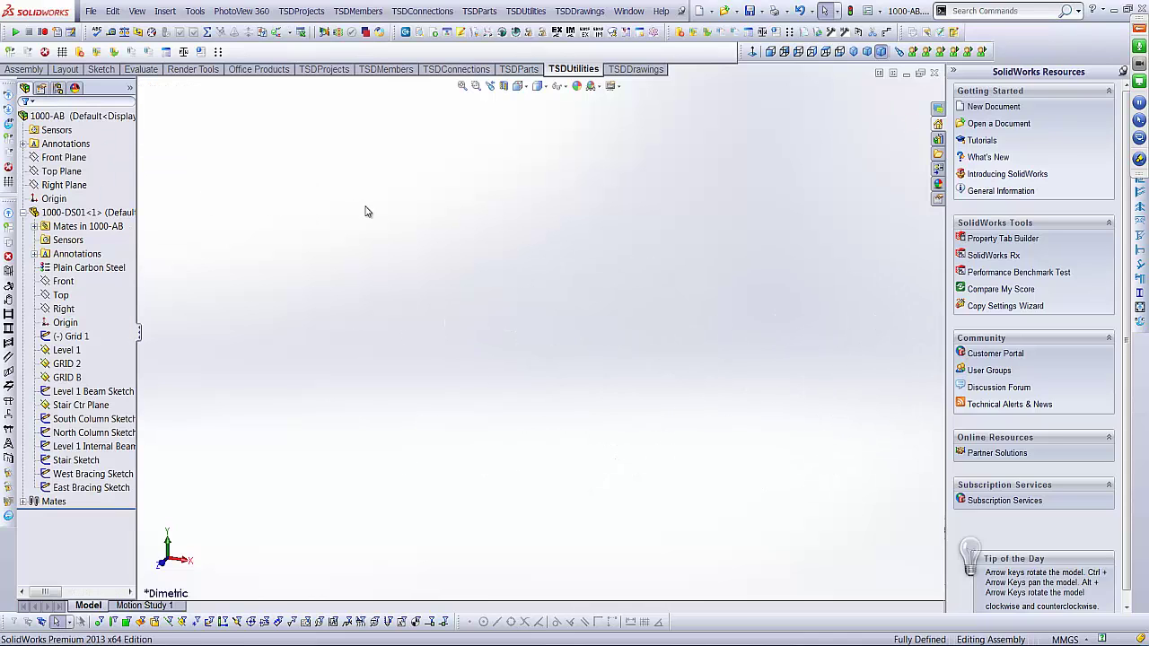
click(463, 88)
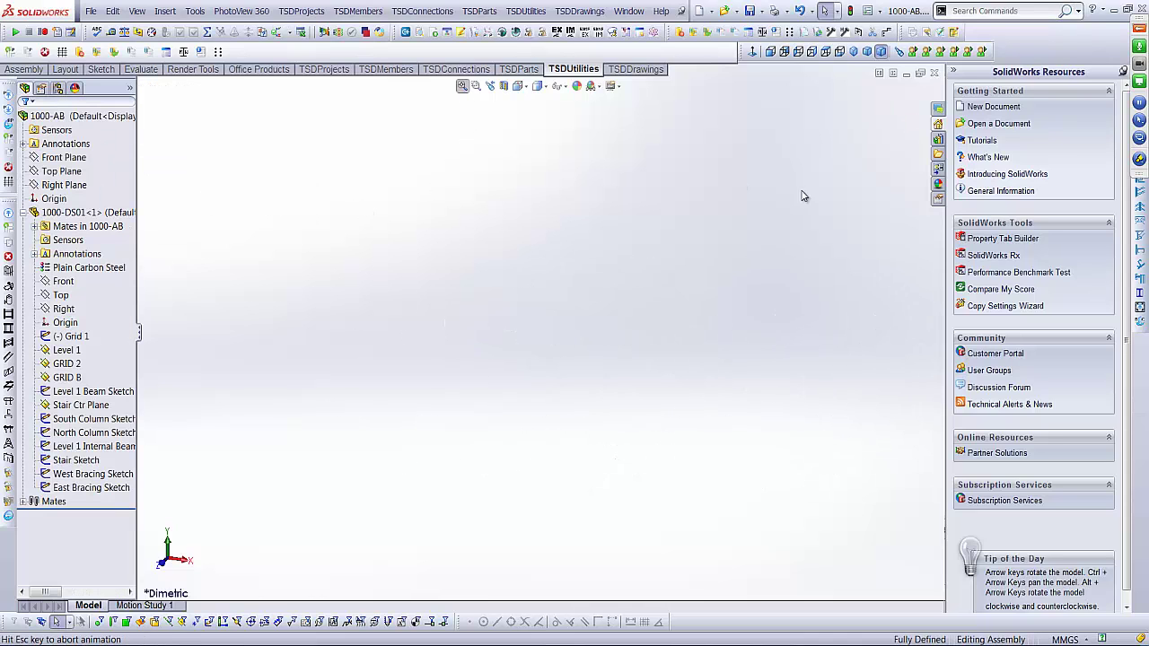
click(934, 73)
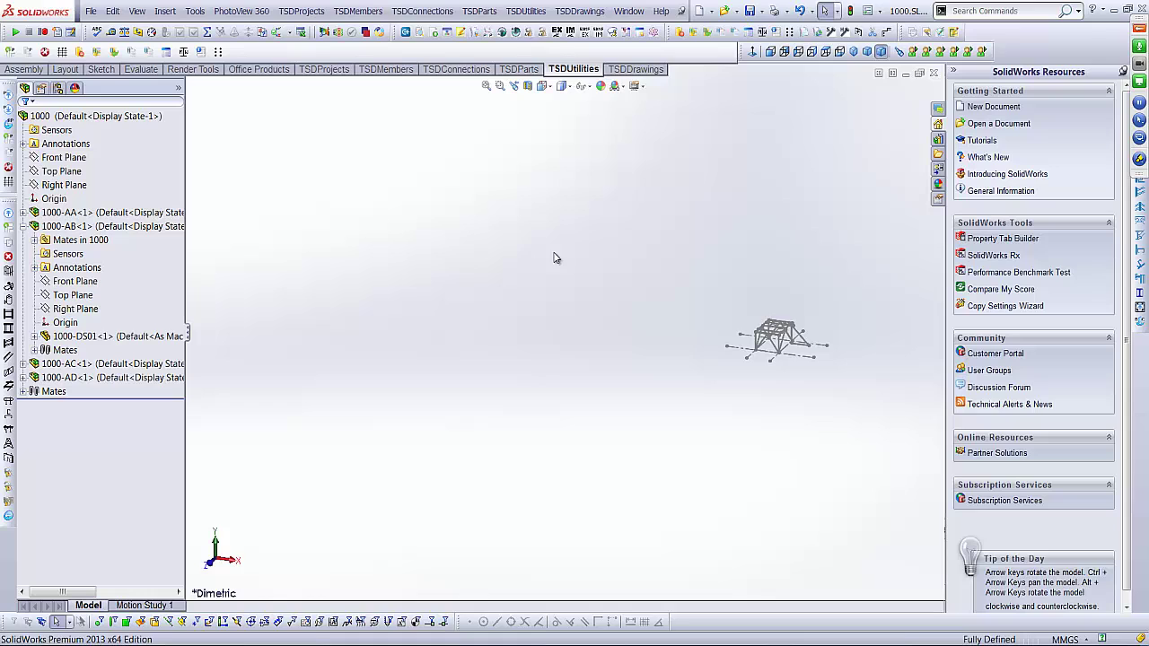
click(487, 86)
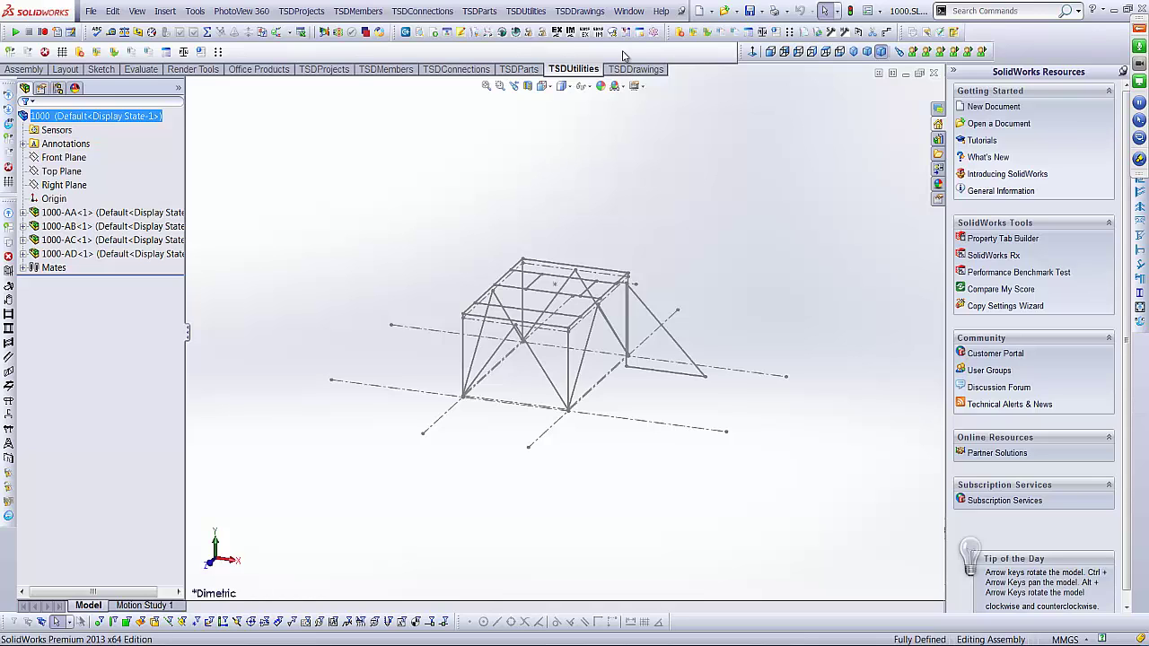
Tile the open windows horizontally, insert the 1000-DS01 part into the 1000 assembly, close the part's window, and maximize the assembly
click(628, 11)
click(635, 79)
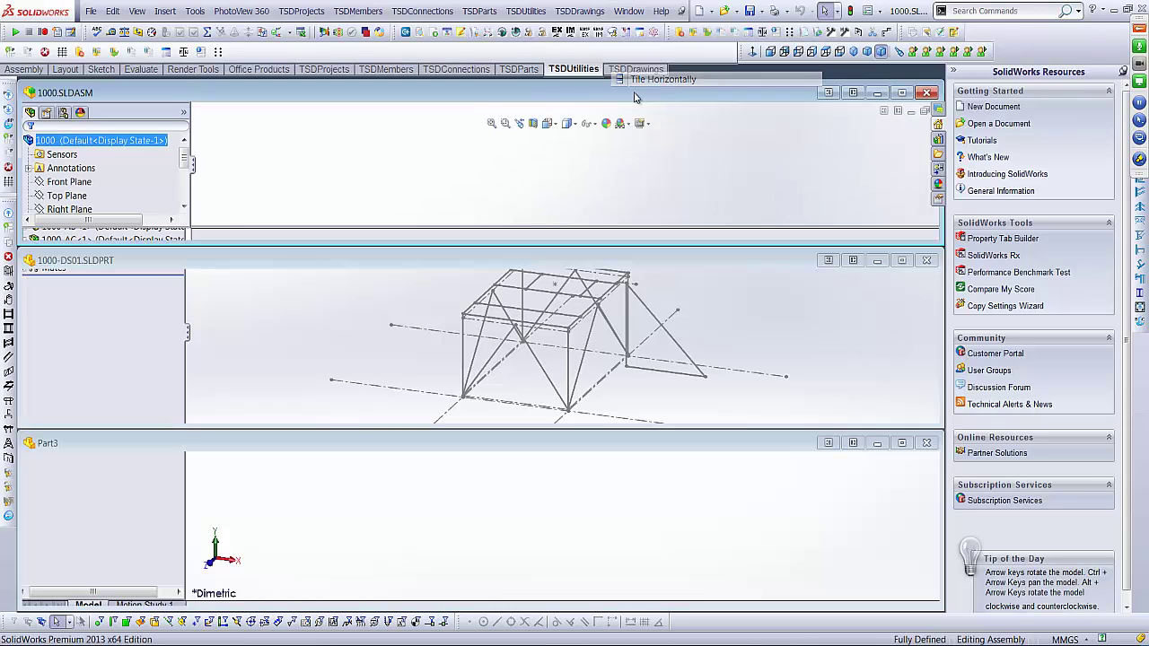
click(117, 310)
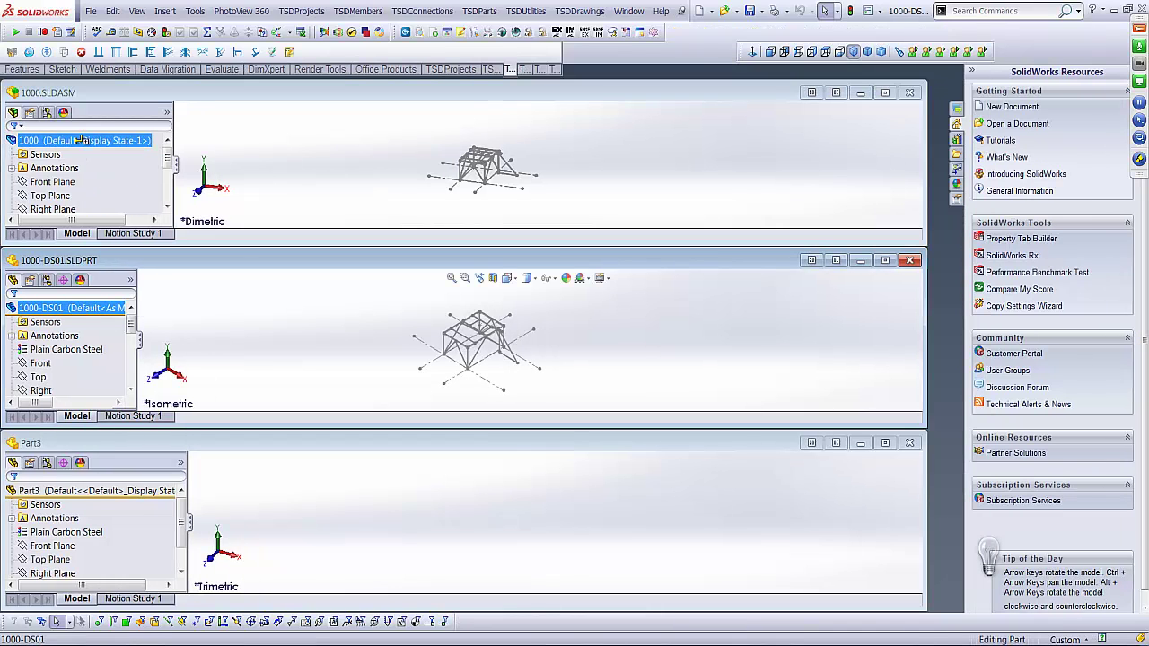
drag(83, 140, 82, 140)
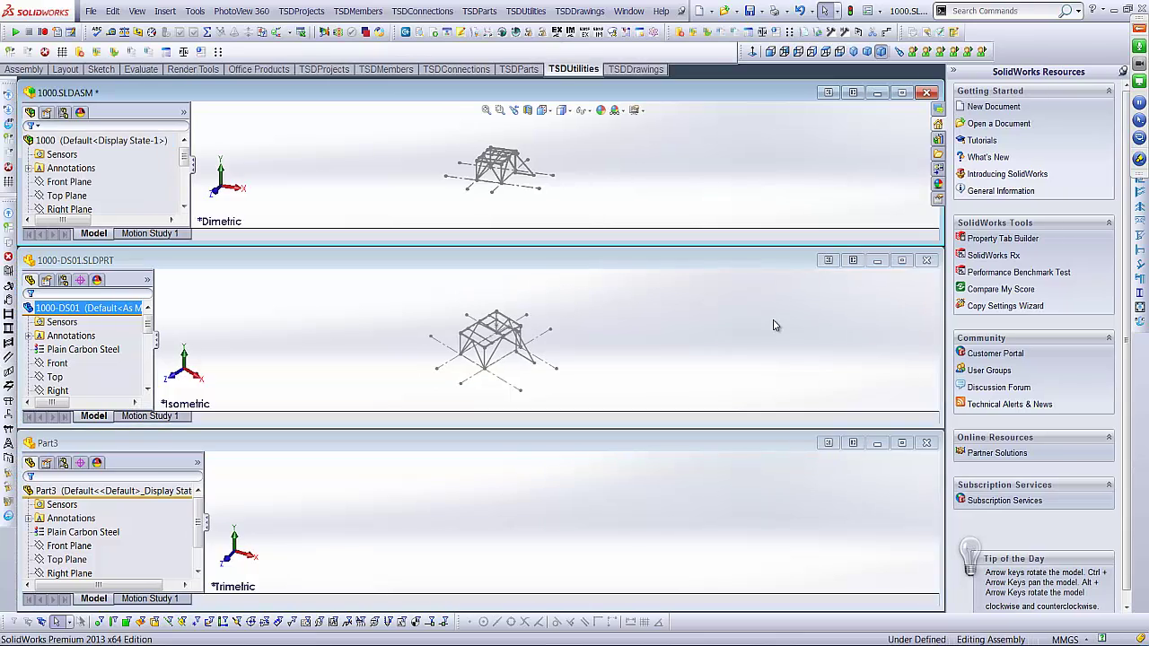
click(776, 325)
click(911, 260)
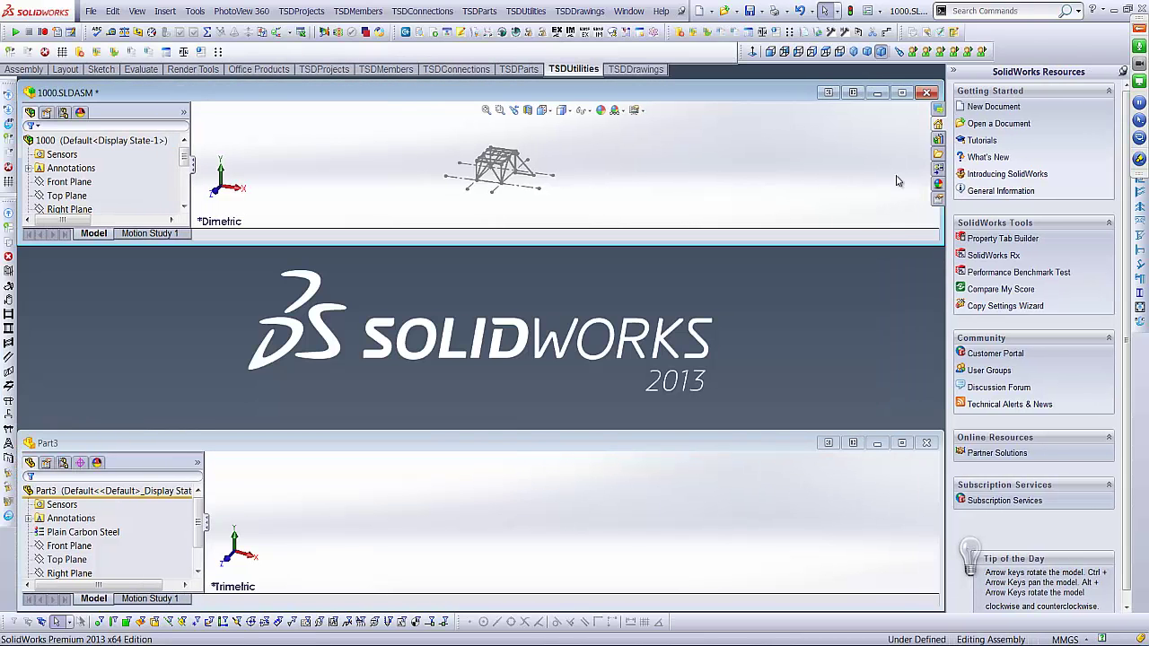
click(902, 92)
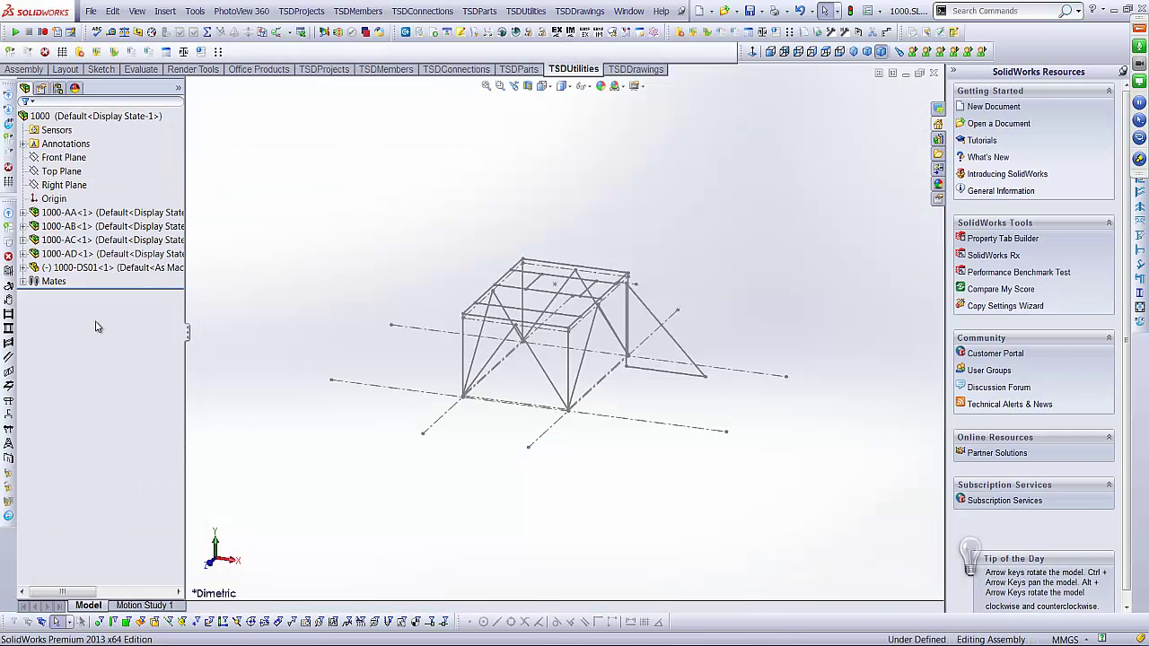
Move 1000-DS01 above the area subassemblies in the feature tree and mate its origin coincident with the 1000 assembly origin
drag(63, 272, 53, 204)
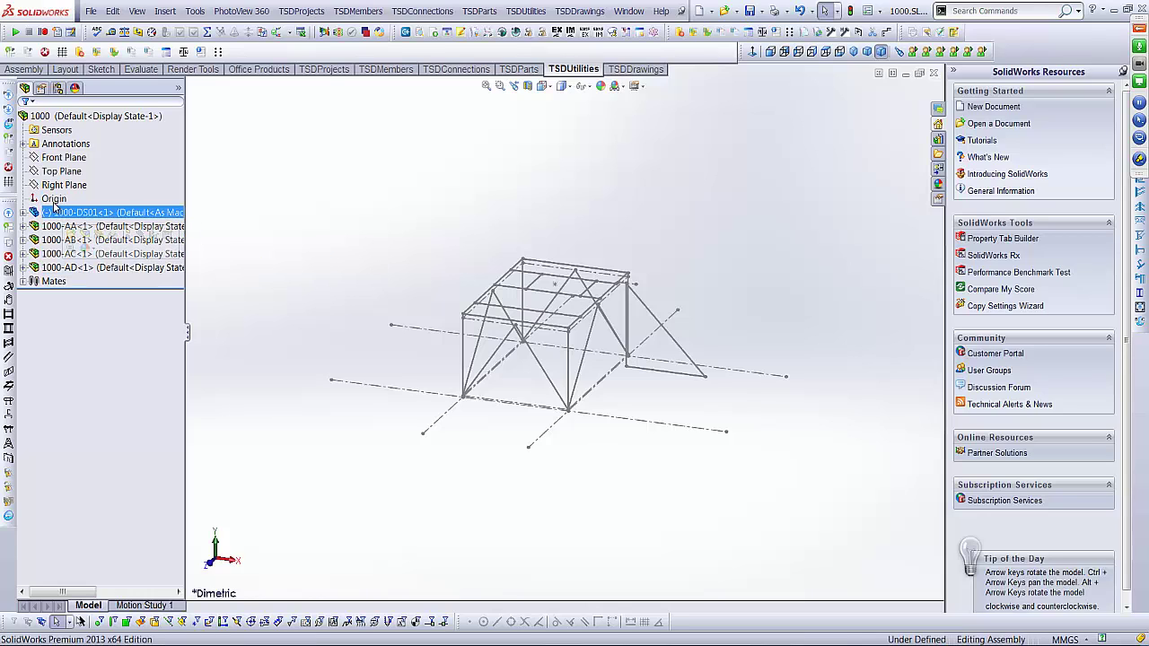
click(23, 214)
drag(65, 311, 54, 198)
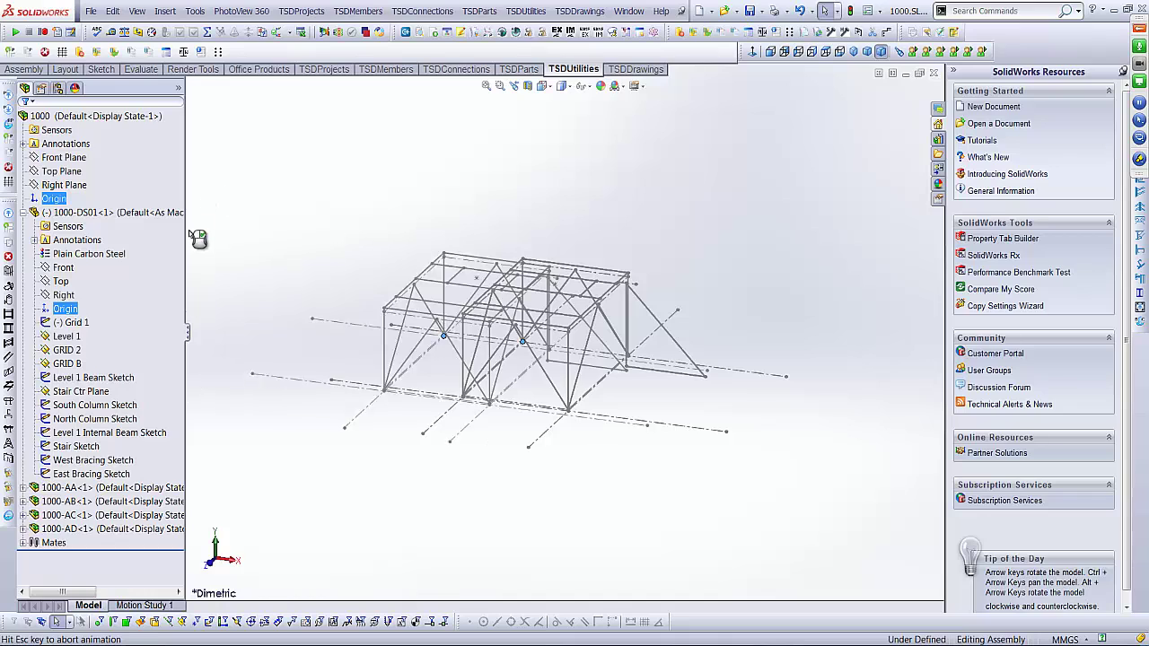
click(25, 121)
click(25, 121)
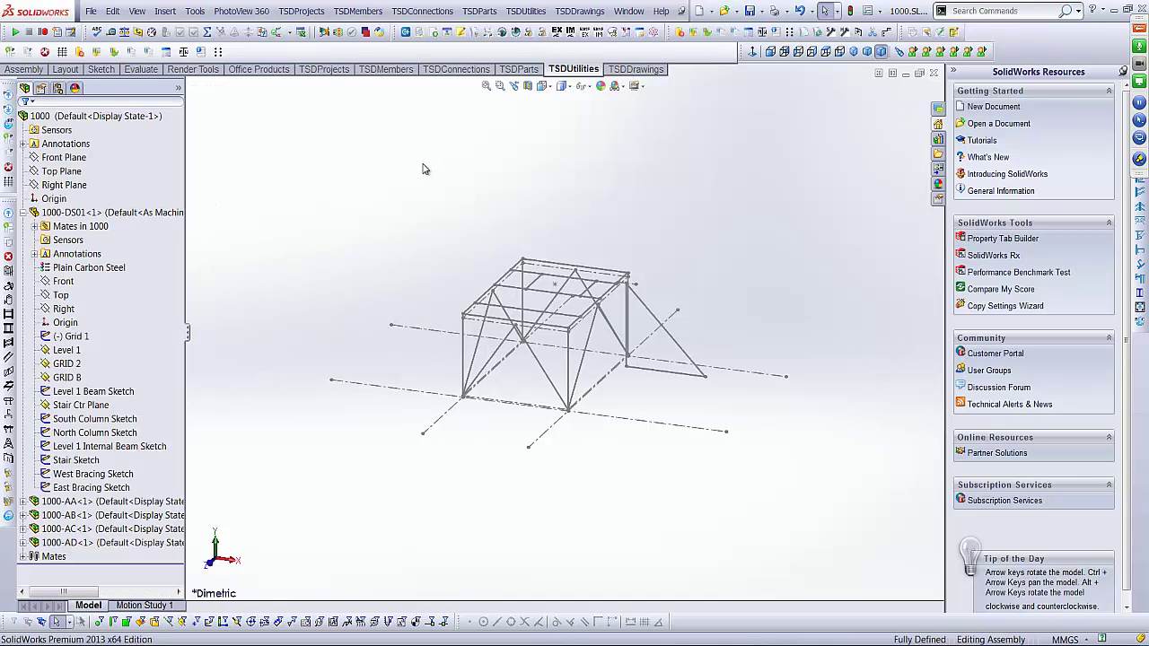
click(23, 214)
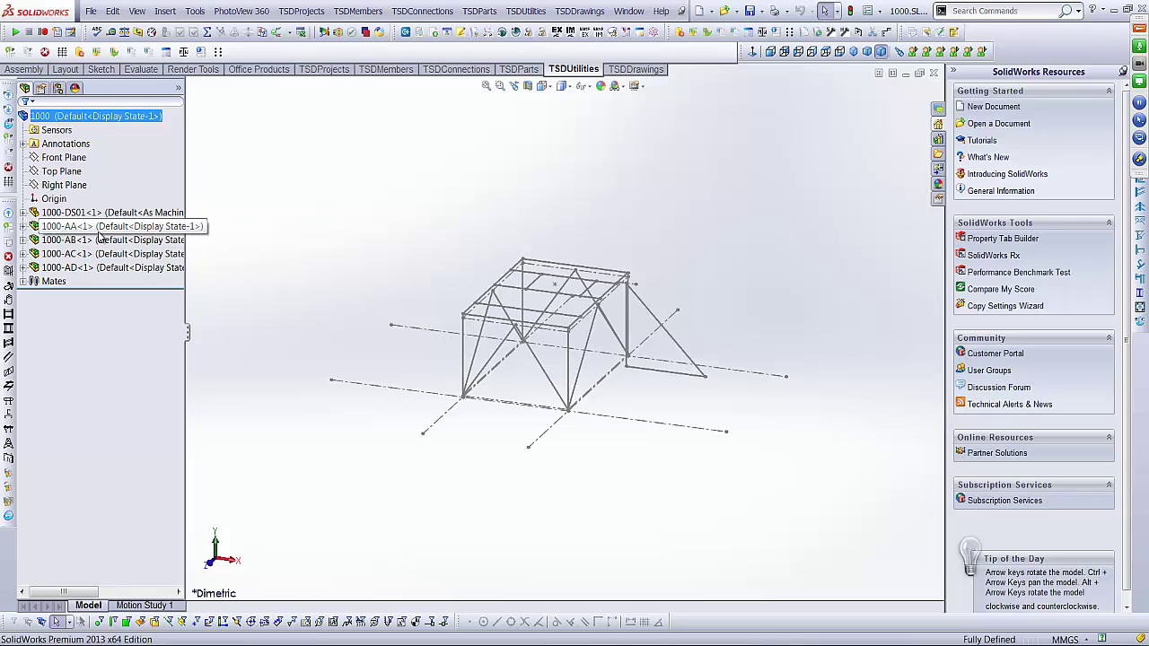
Set the 1000 assembly to the isometric view and close it
click(854, 51)
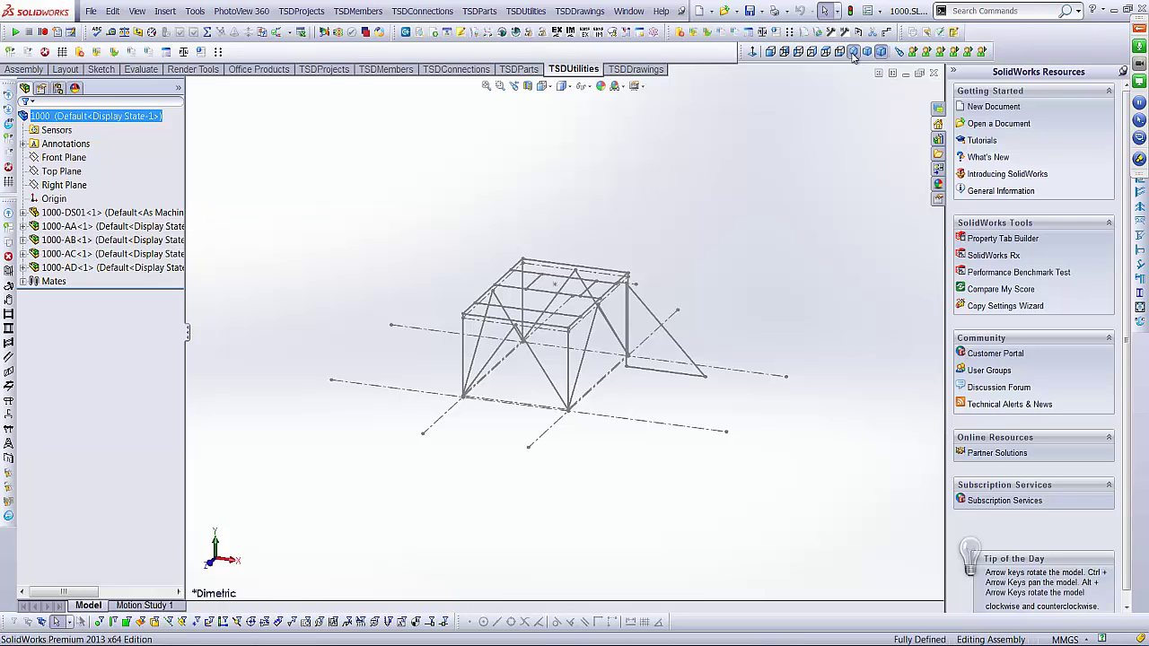
click(754, 165)
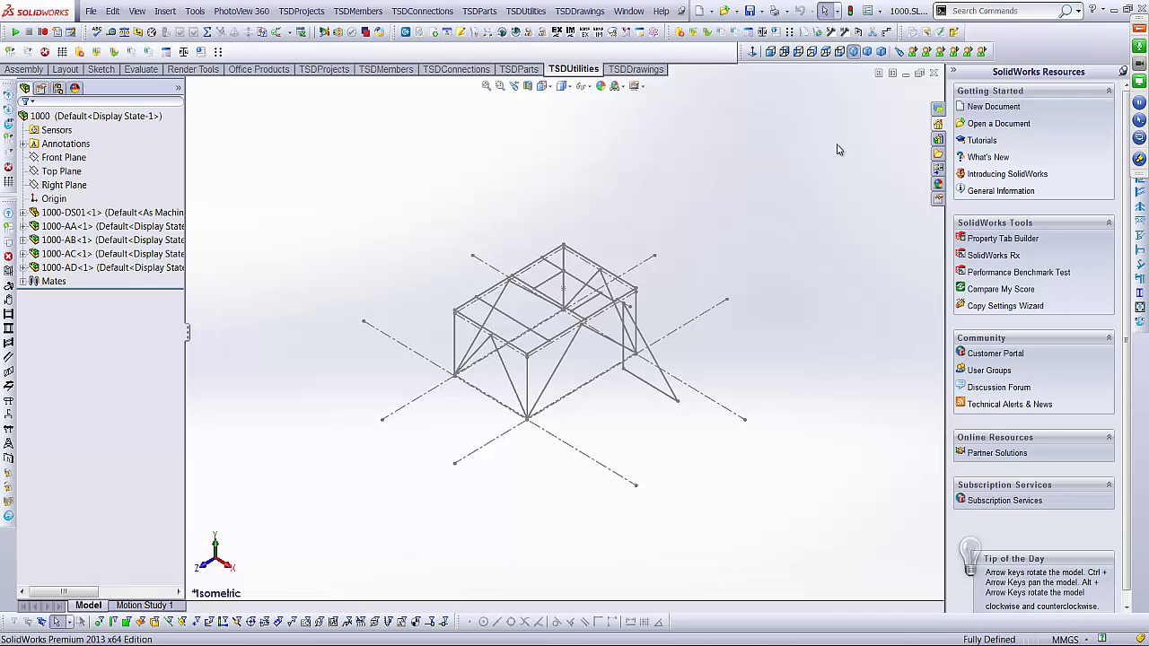
click(933, 73)
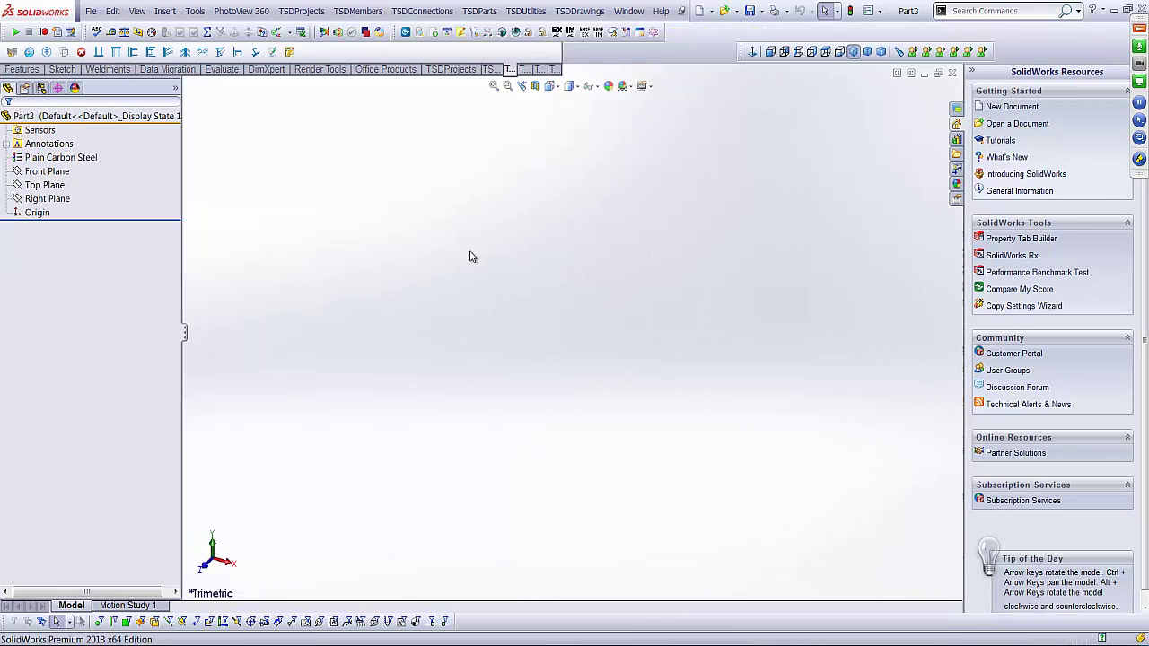
Log in to TSD project 1000 with WBS code AA, GLOBAL
click(301, 11)
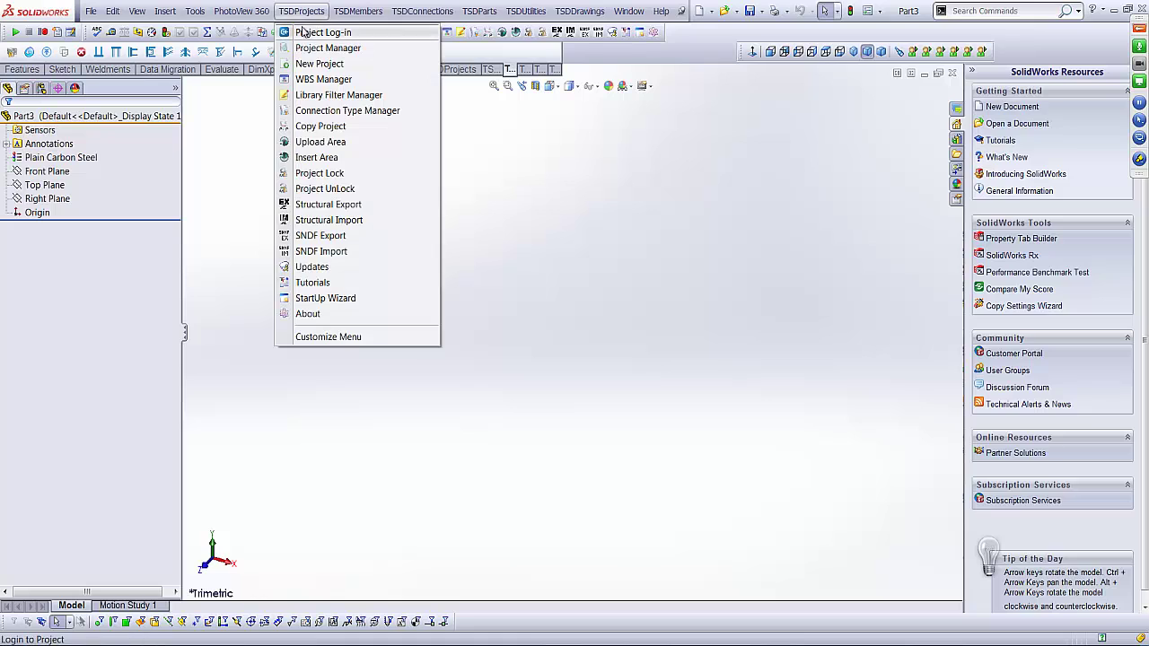
click(346, 34)
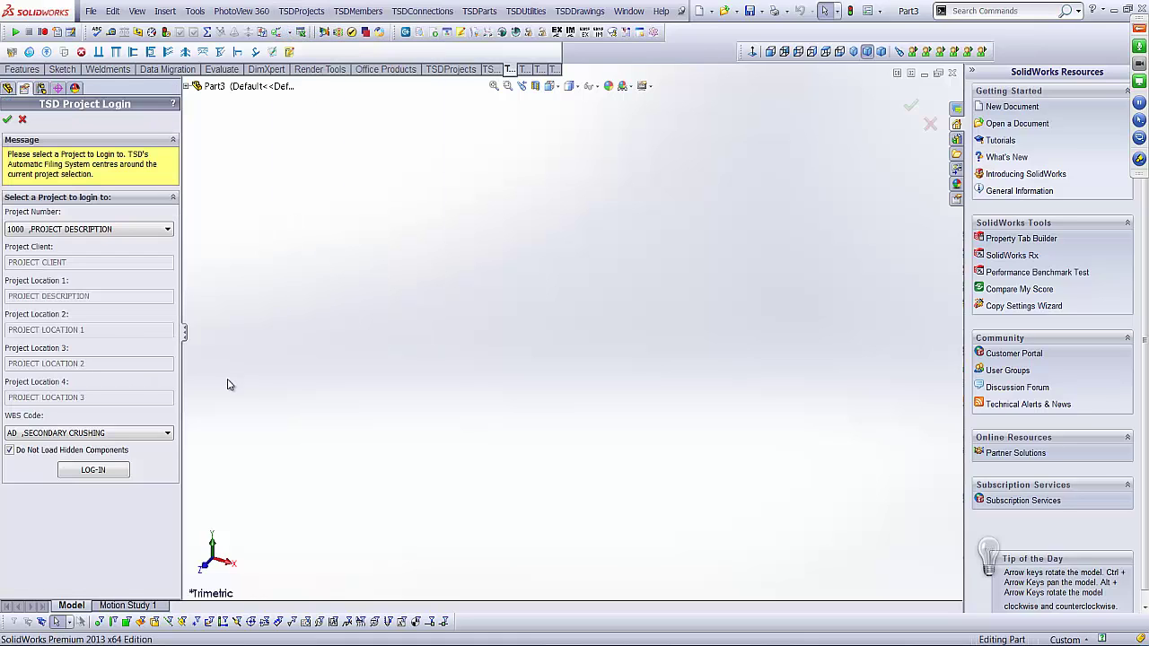
click(86, 434)
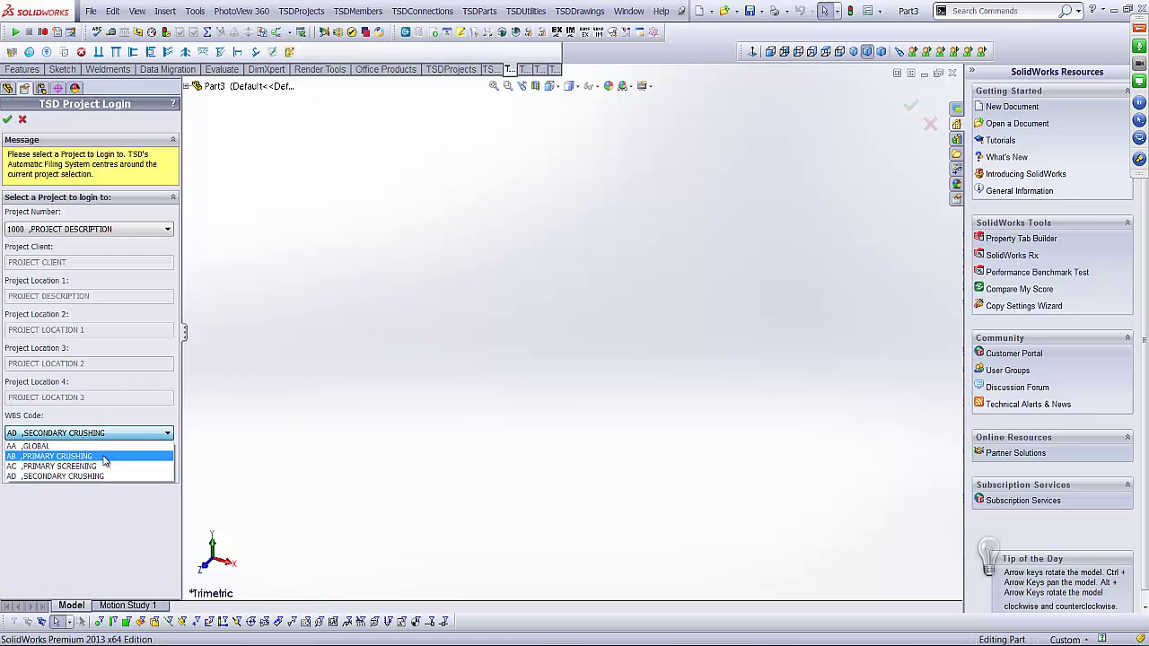
click(45, 446)
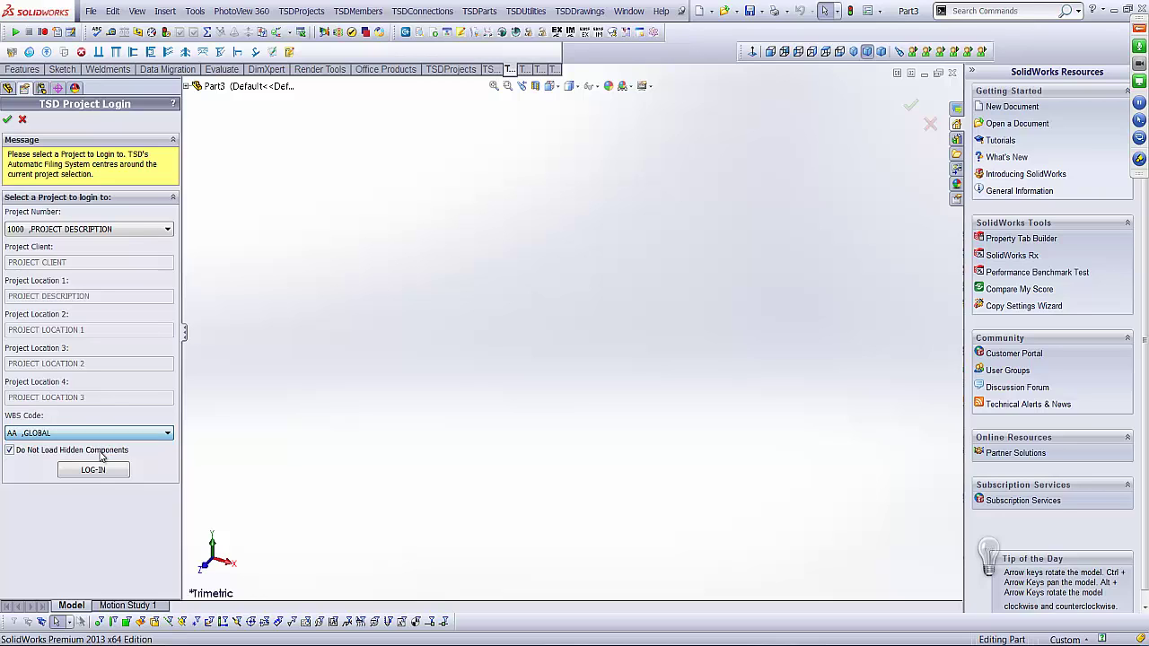
click(94, 470)
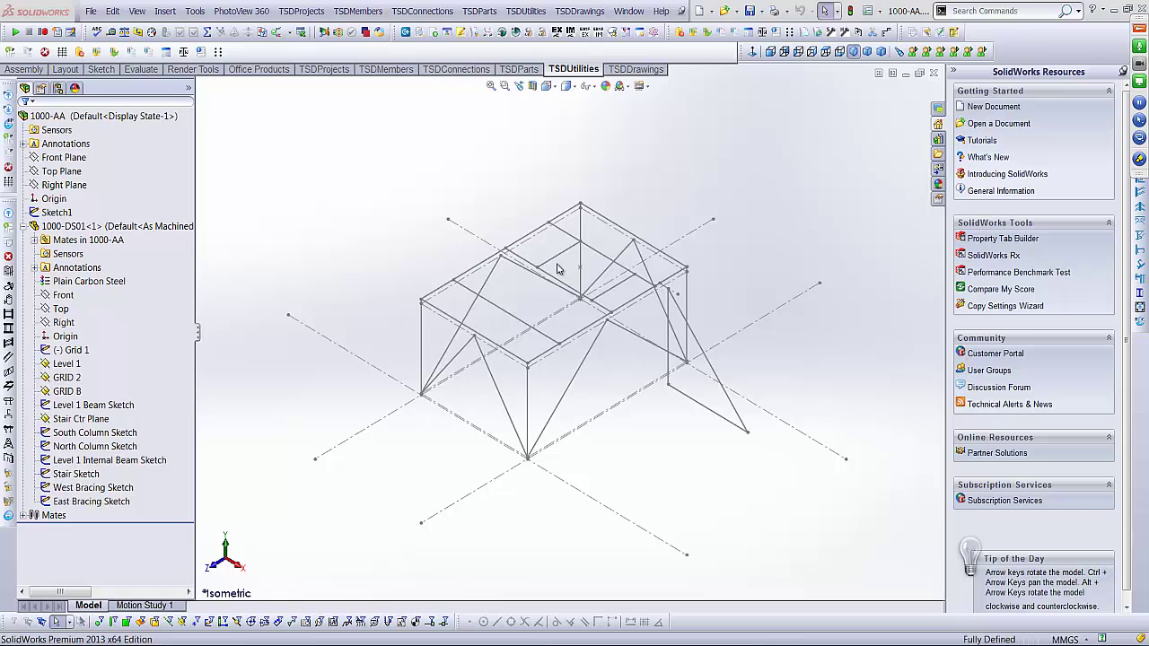
Insert the TSD structural column with base plate on the left corner's vertical sketch segment in 1000-AA and end the member command
click(30, 224)
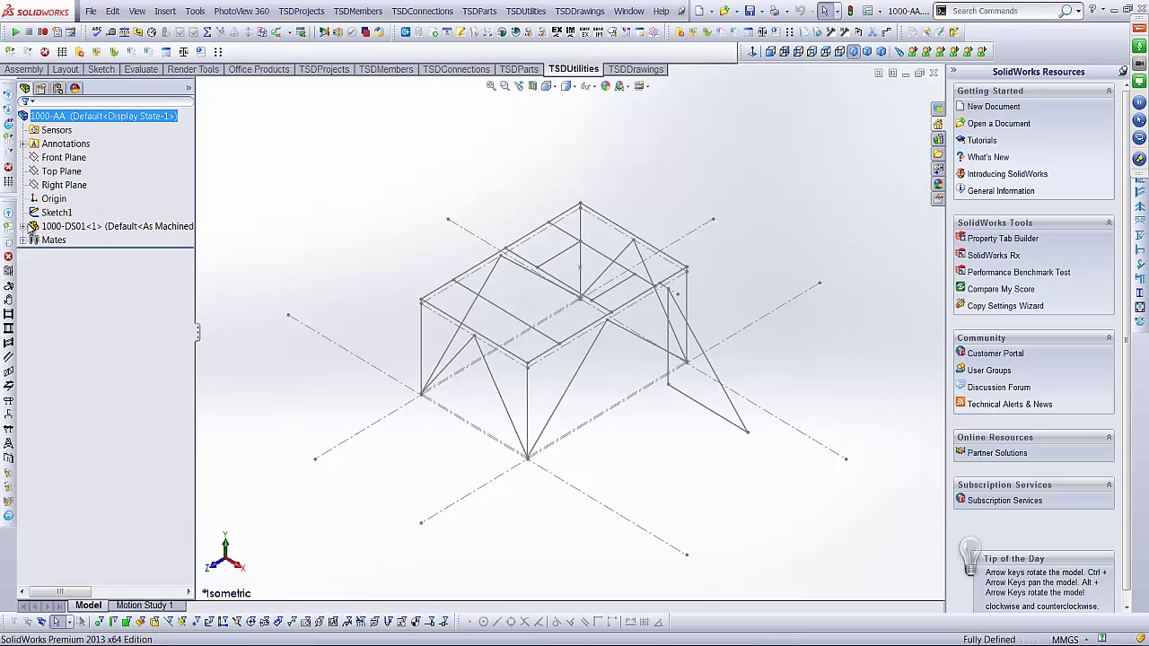
click(114, 230)
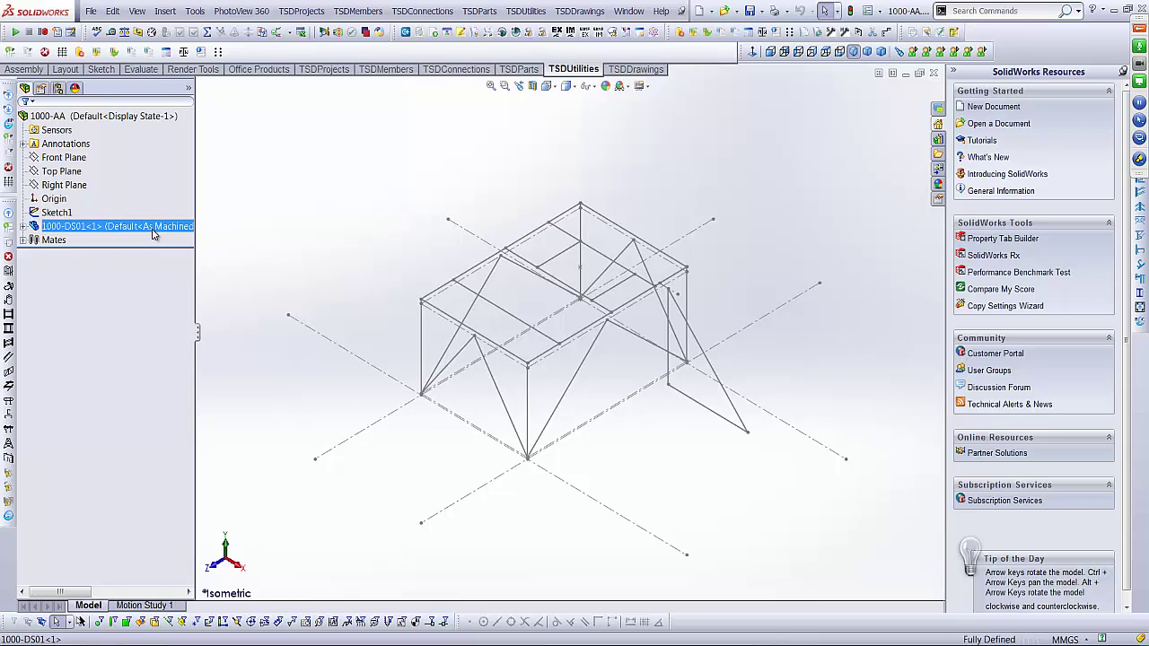
click(487, 124)
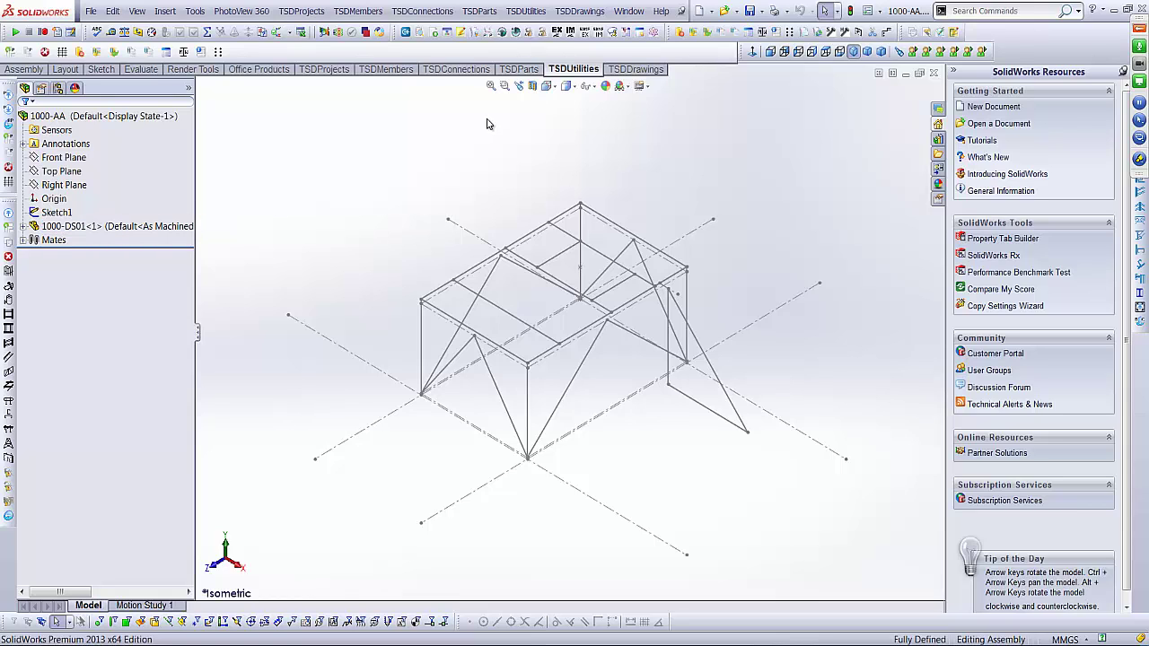
scroll(493, 374, down, 5)
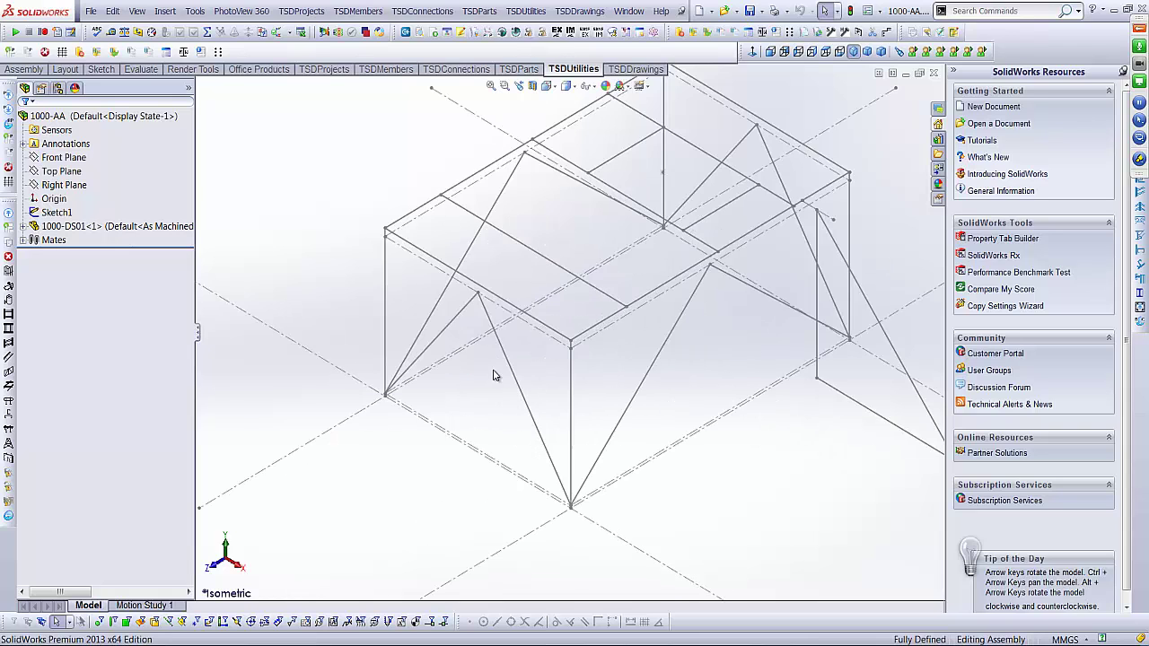
click(374, 12)
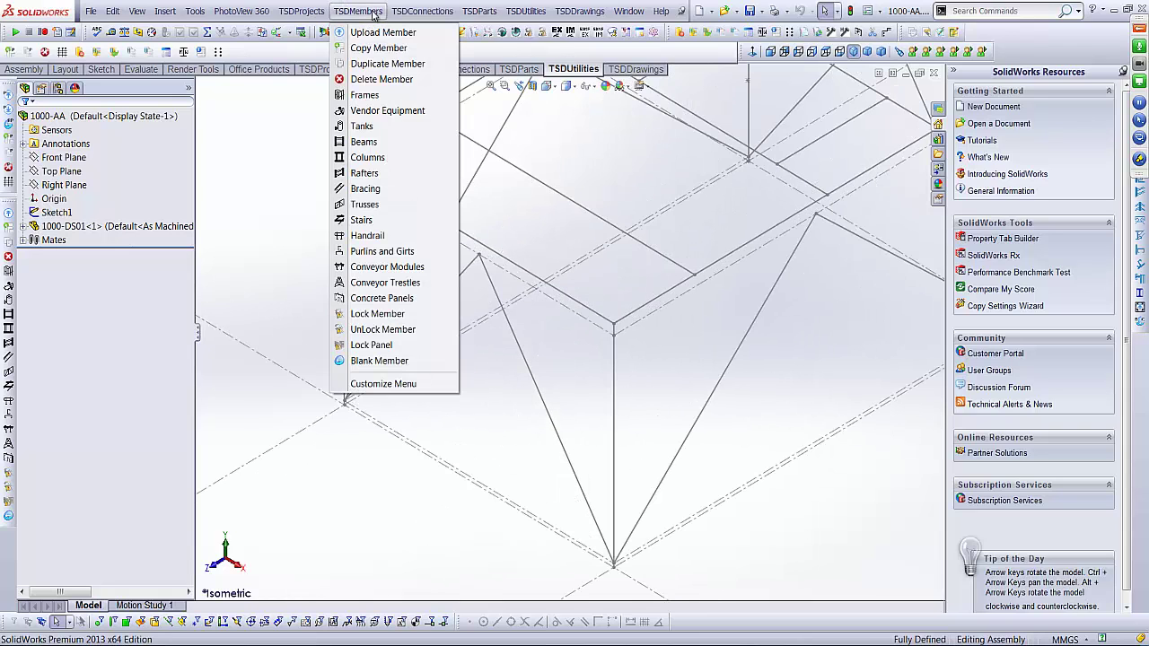
click(395, 157)
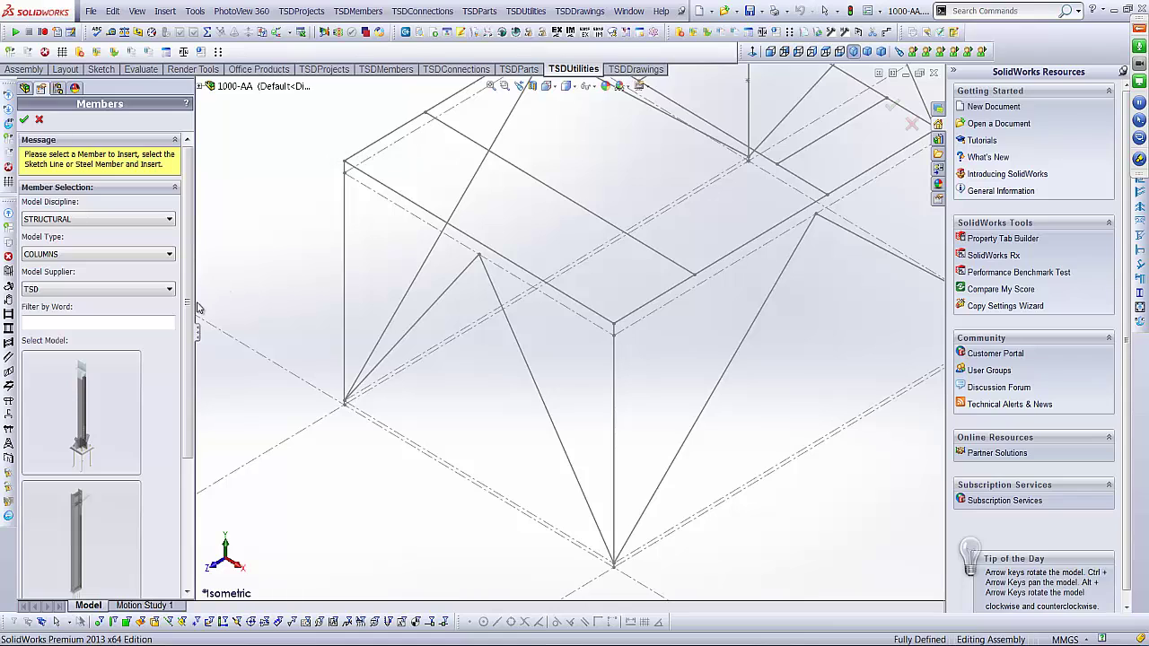
scroll(184, 392, down, 3)
click(100, 316)
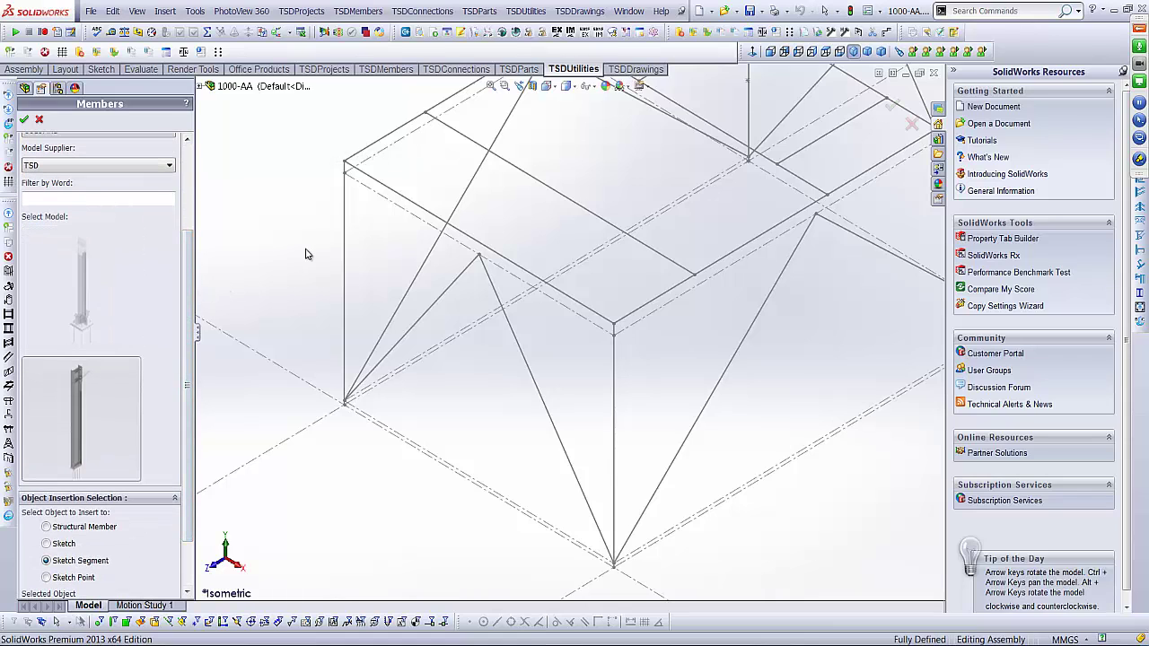
click(344, 234)
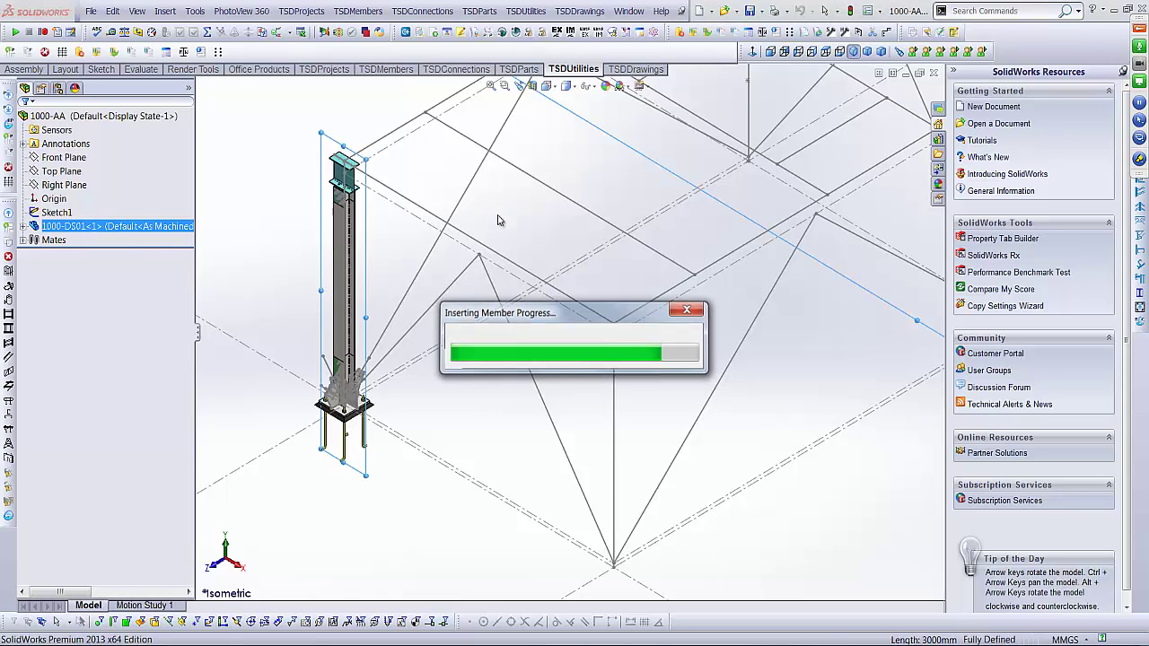
click(39, 120)
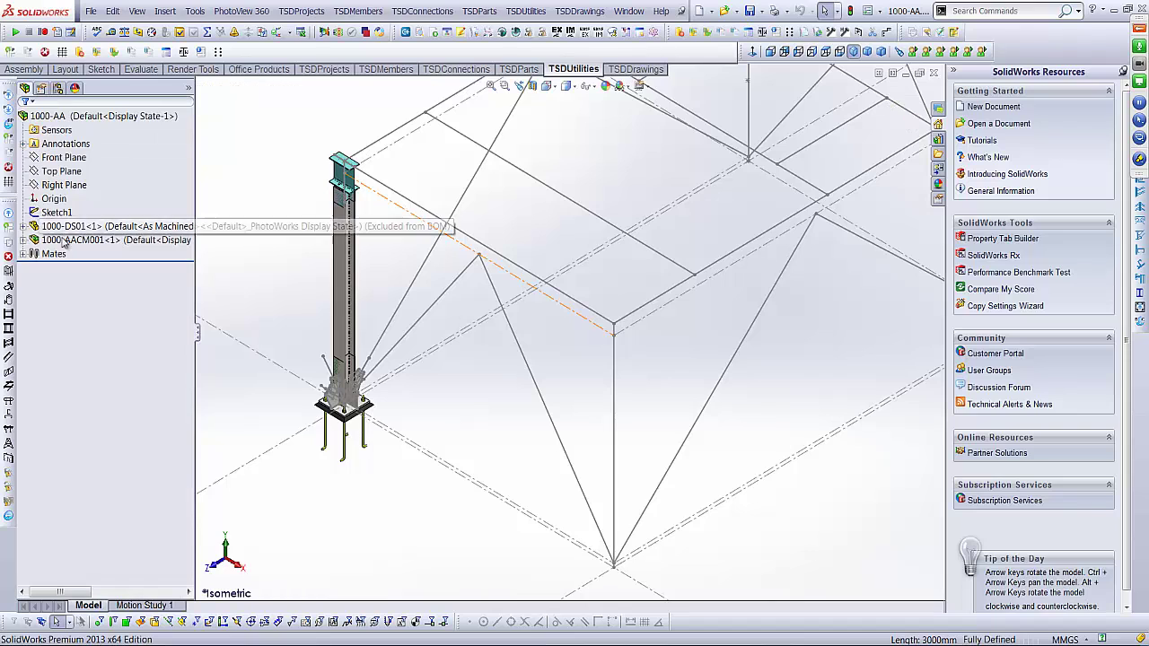
Check the inserted column's tree entry, fit the whole model in view, and close the 1000-AA assembly
click(24, 240)
click(24, 241)
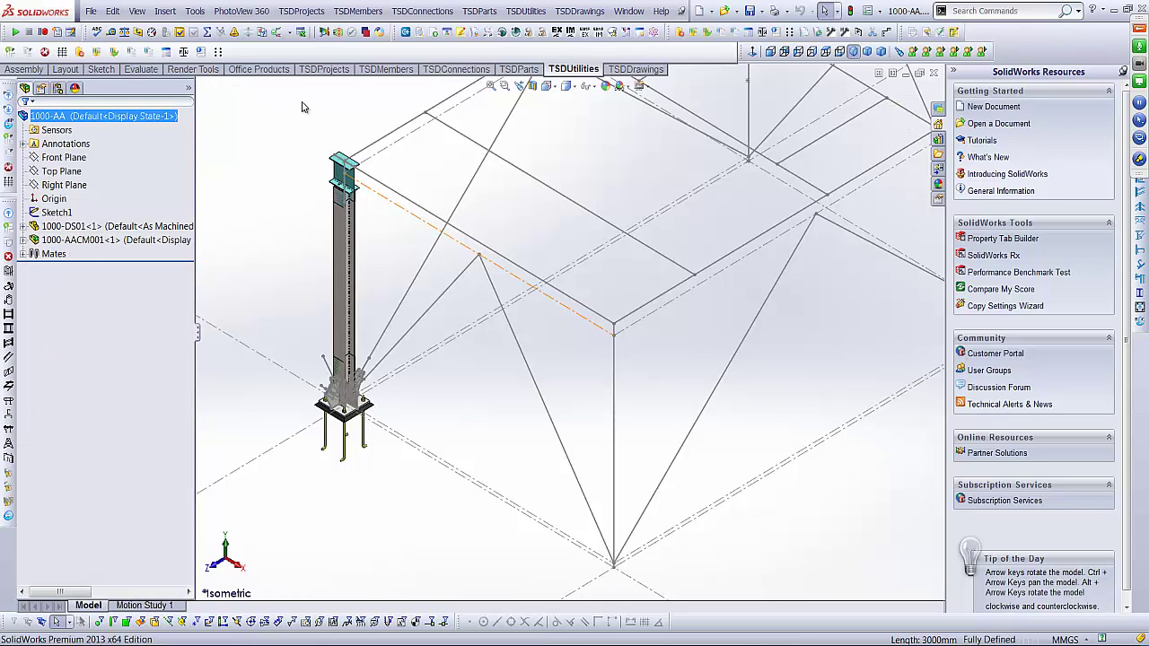
click(491, 86)
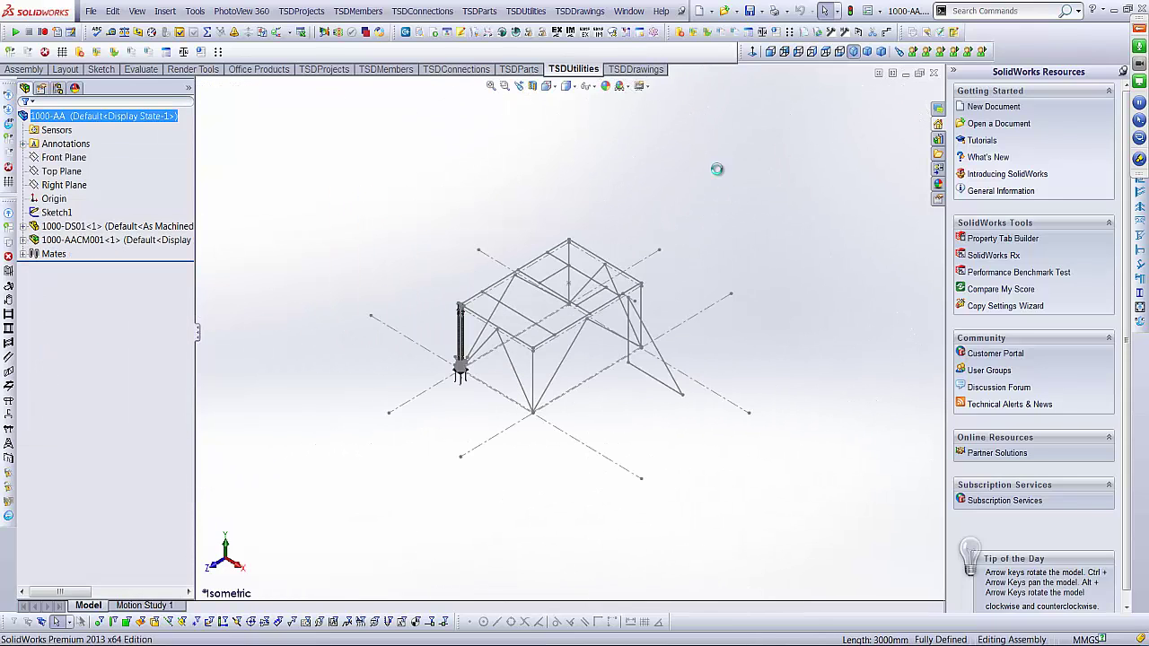
click(934, 73)
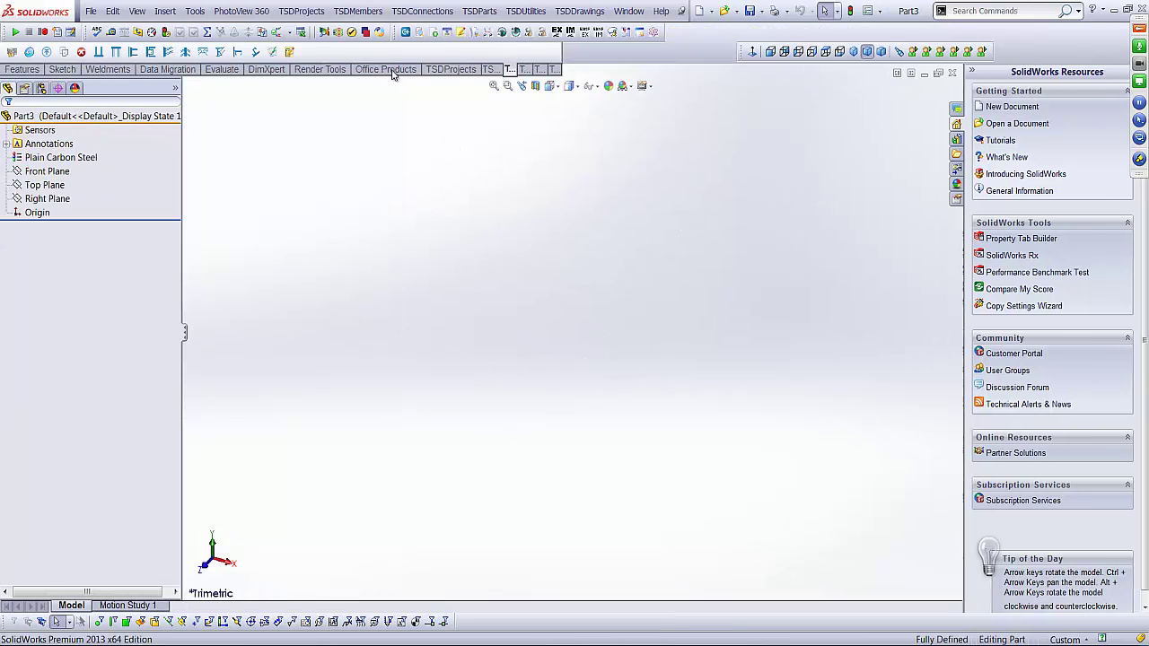
Log in to TSD project 1000 with WBS code AB, PRIMARY CRUSHING
click(300, 11)
click(316, 31)
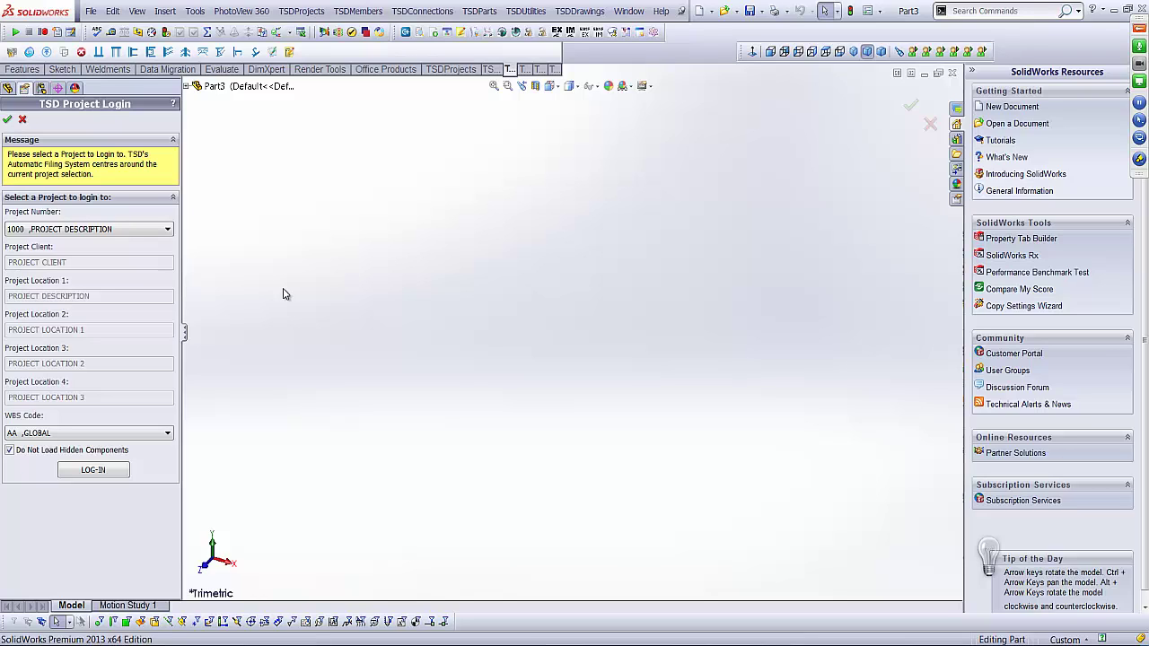
click(135, 432)
click(93, 456)
click(92, 468)
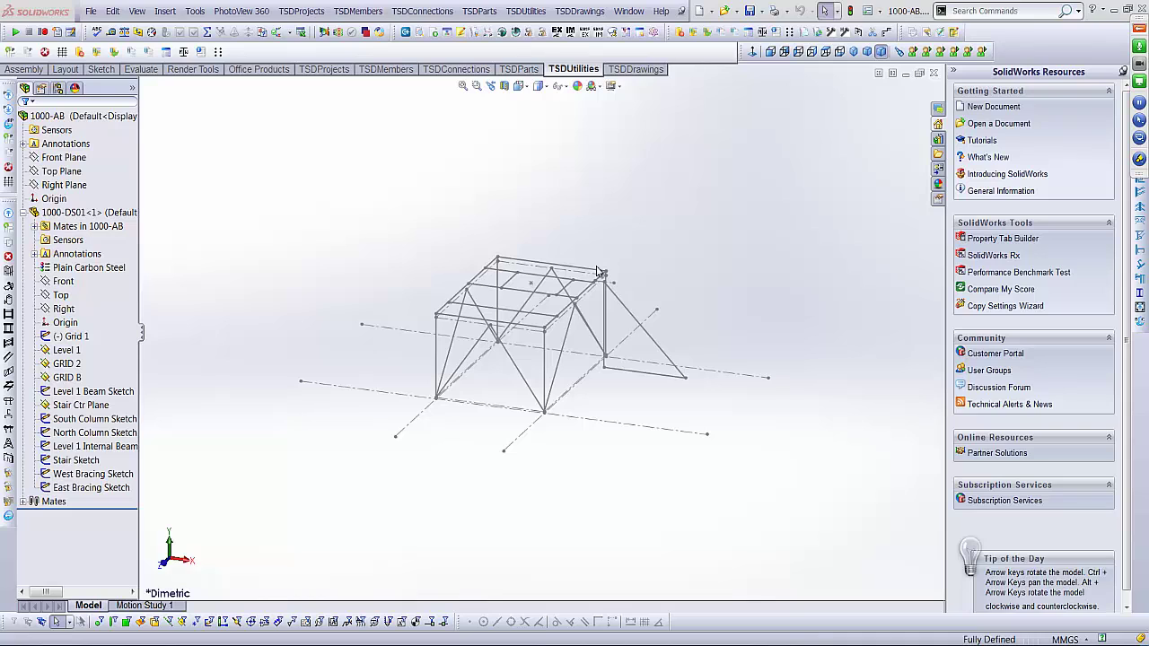
Insert a TSD structural beam on the front upper horizontal sketch segment in 1000-AB and close the assembly in isometric view
scroll(477, 351, down, 6)
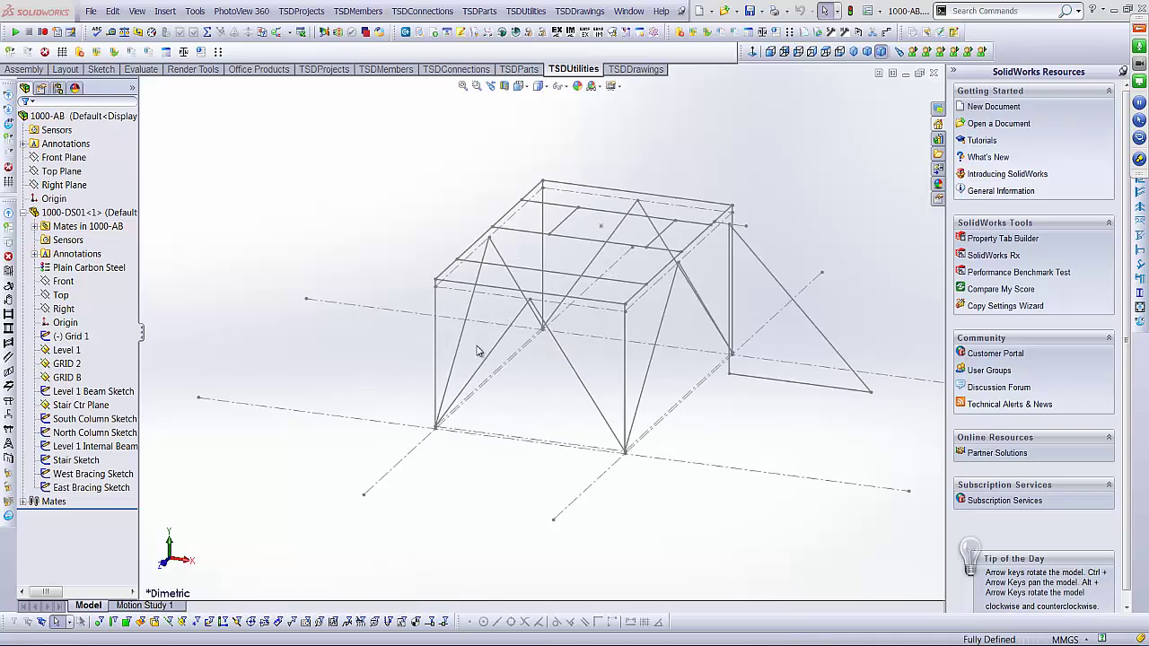
click(365, 12)
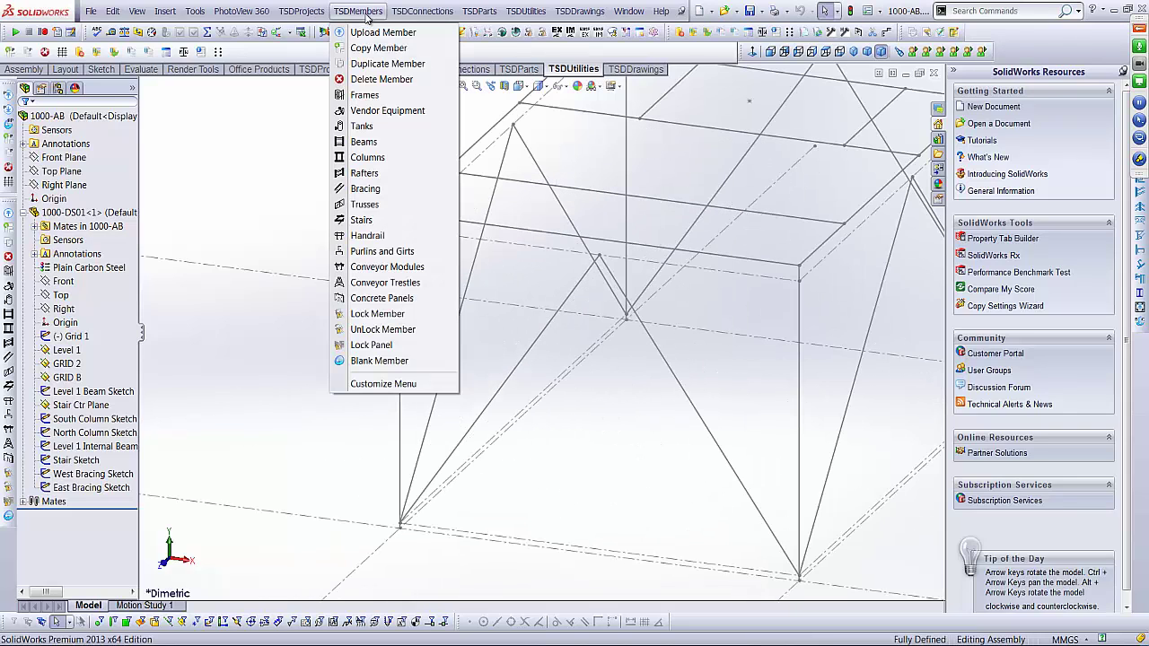
click(359, 143)
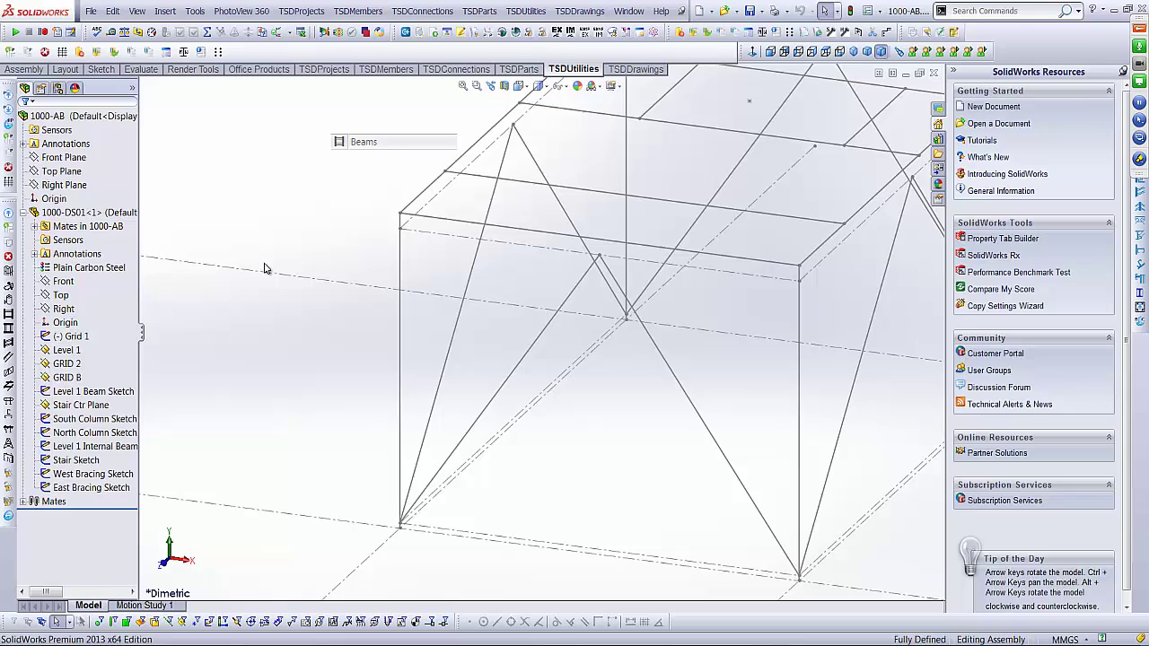
click(565, 236)
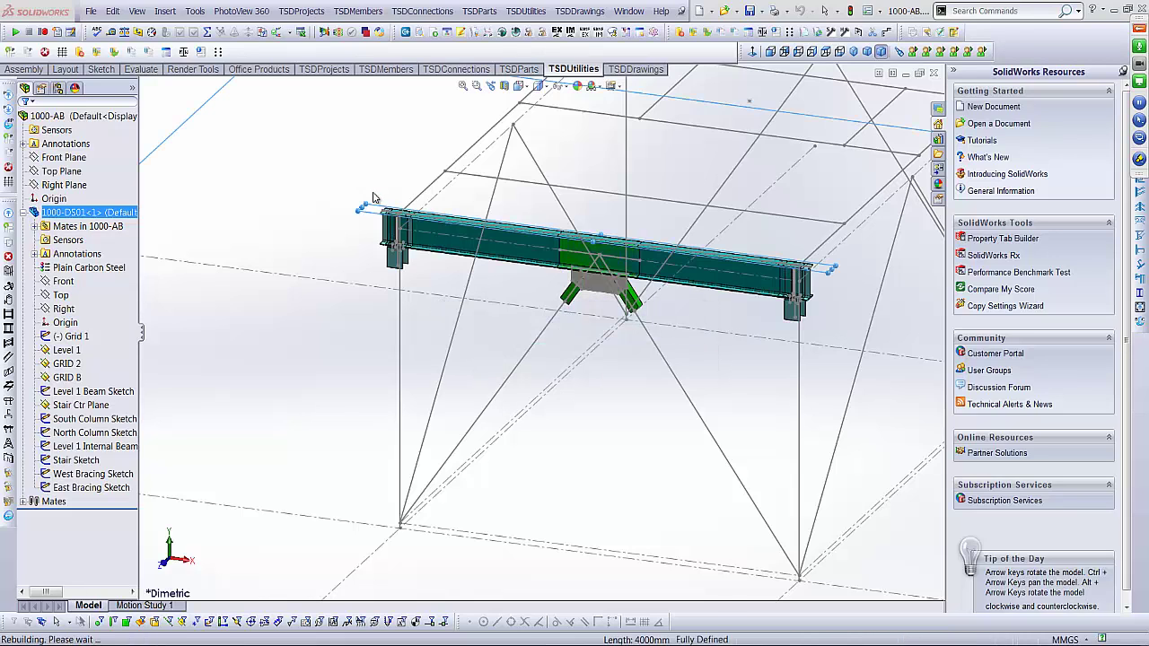
click(39, 120)
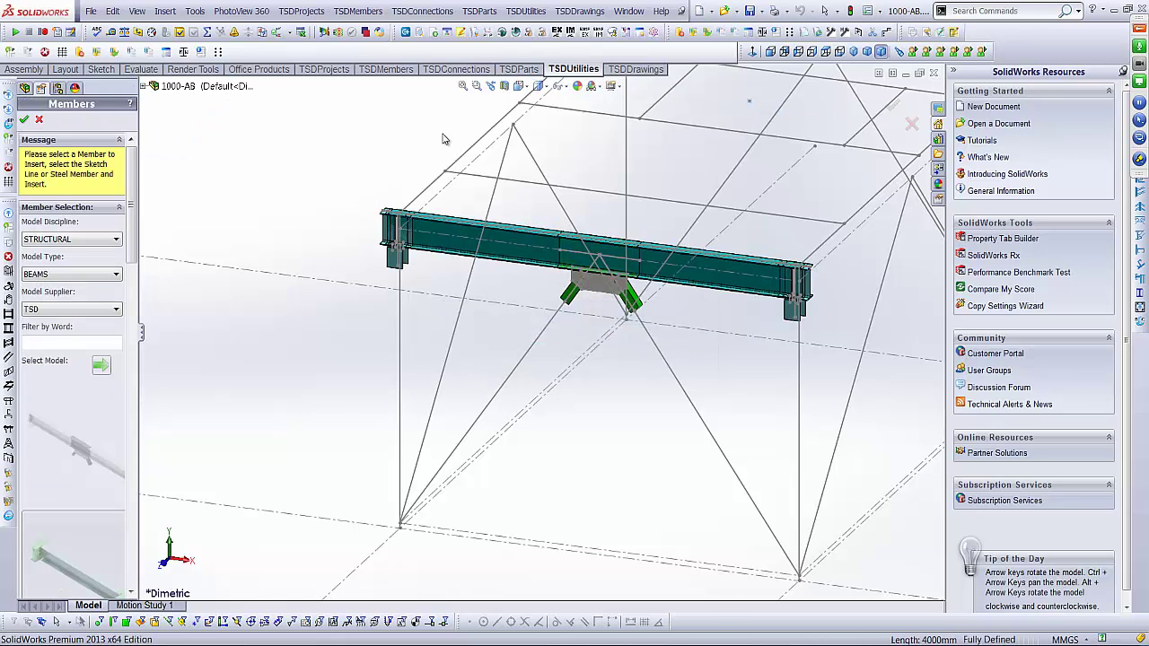
click(853, 52)
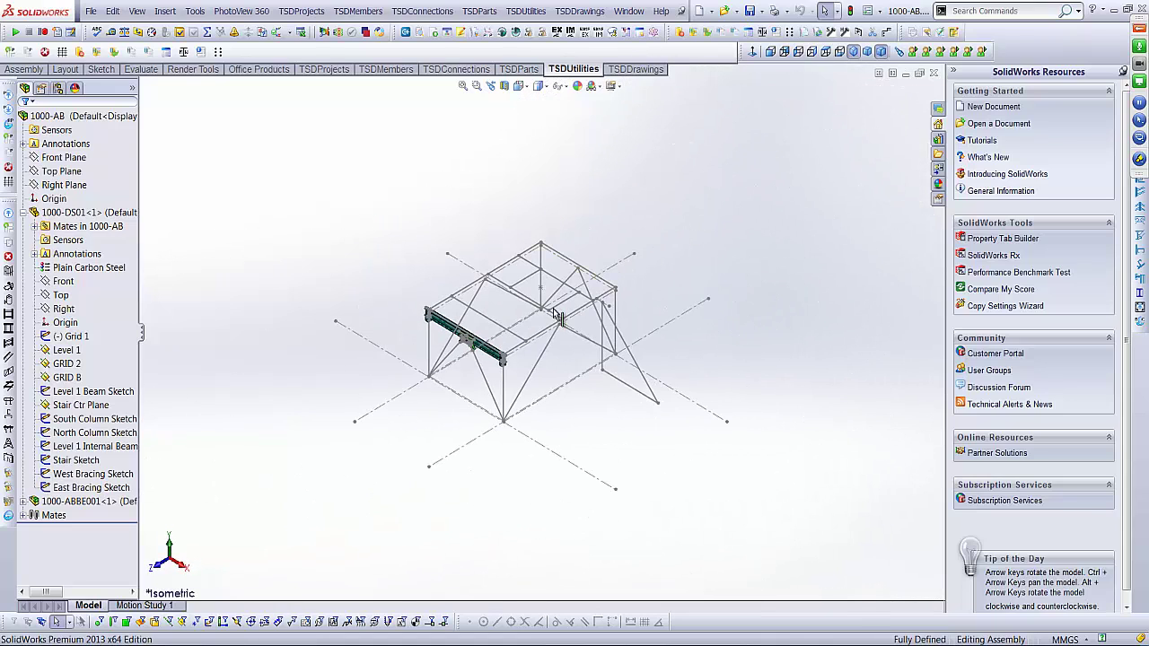
click(933, 74)
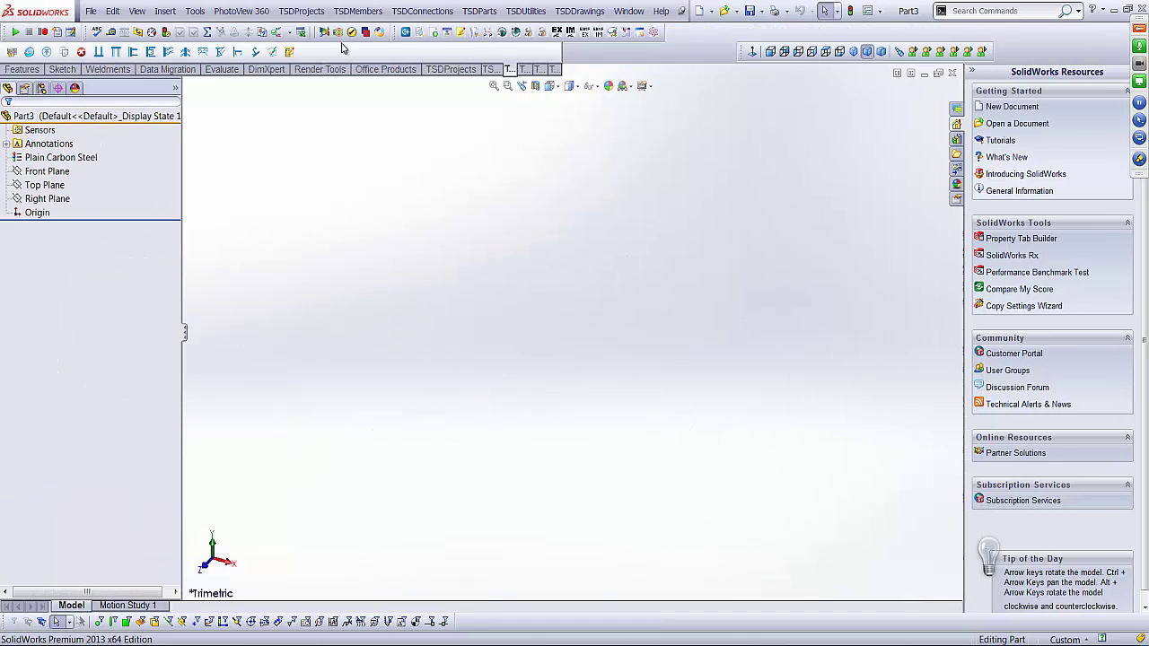
Open the main assembly 1000.SLDASM from the TSD Projects folder 1000
click(315, 12)
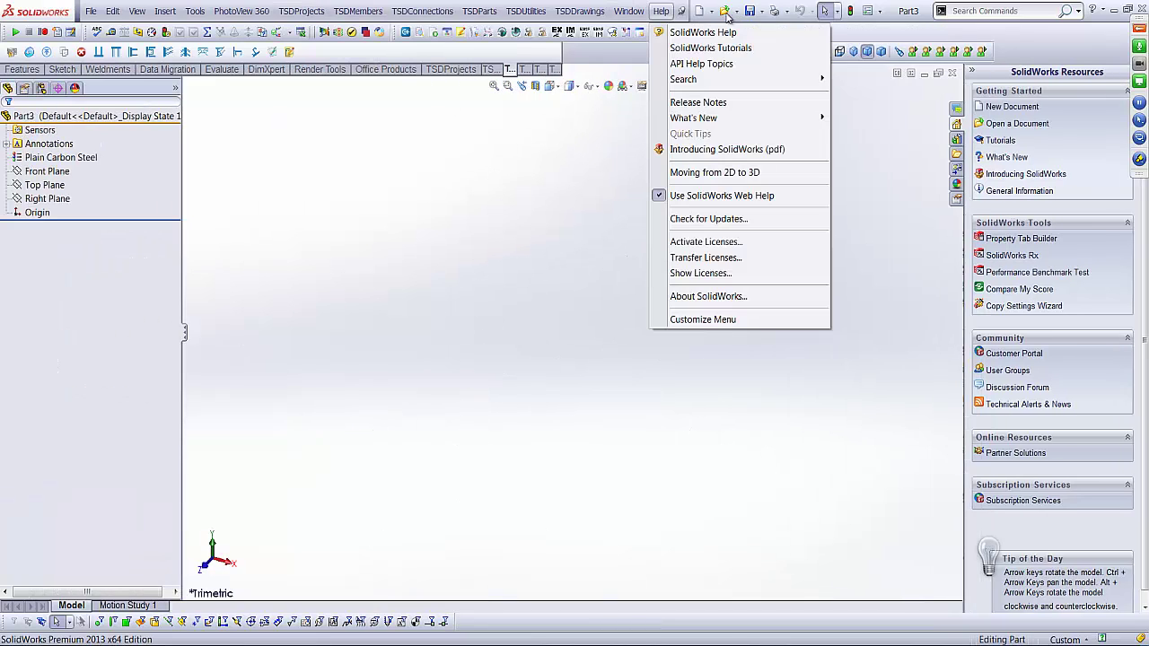
click(726, 13)
click(309, 34)
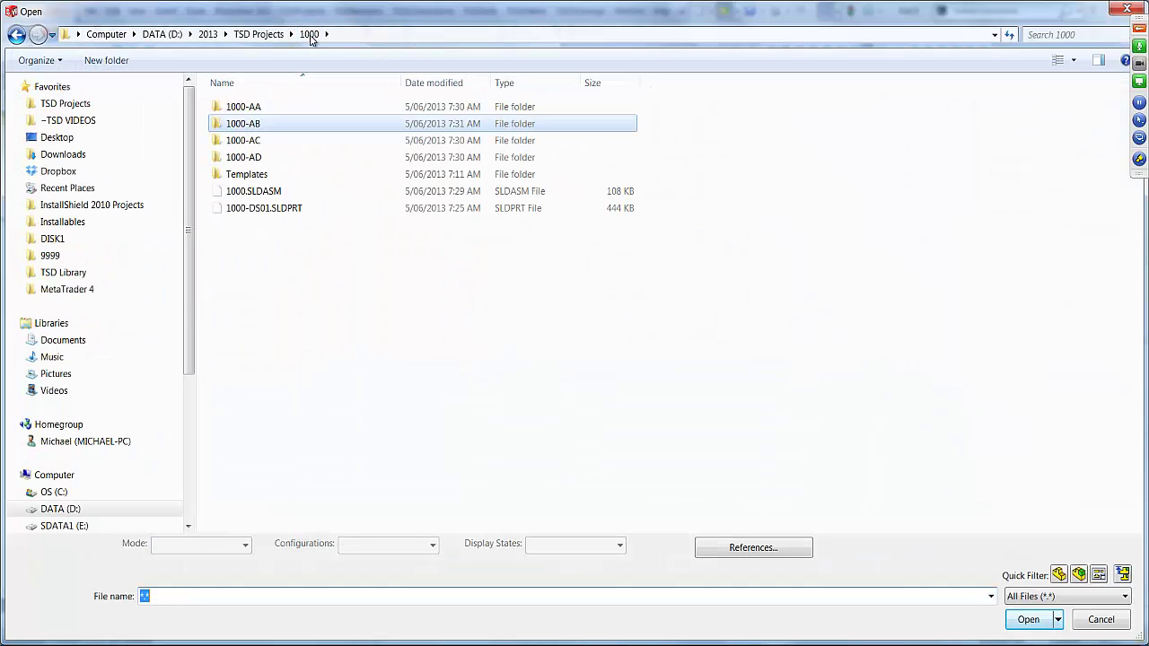
click(238, 190)
click(1034, 622)
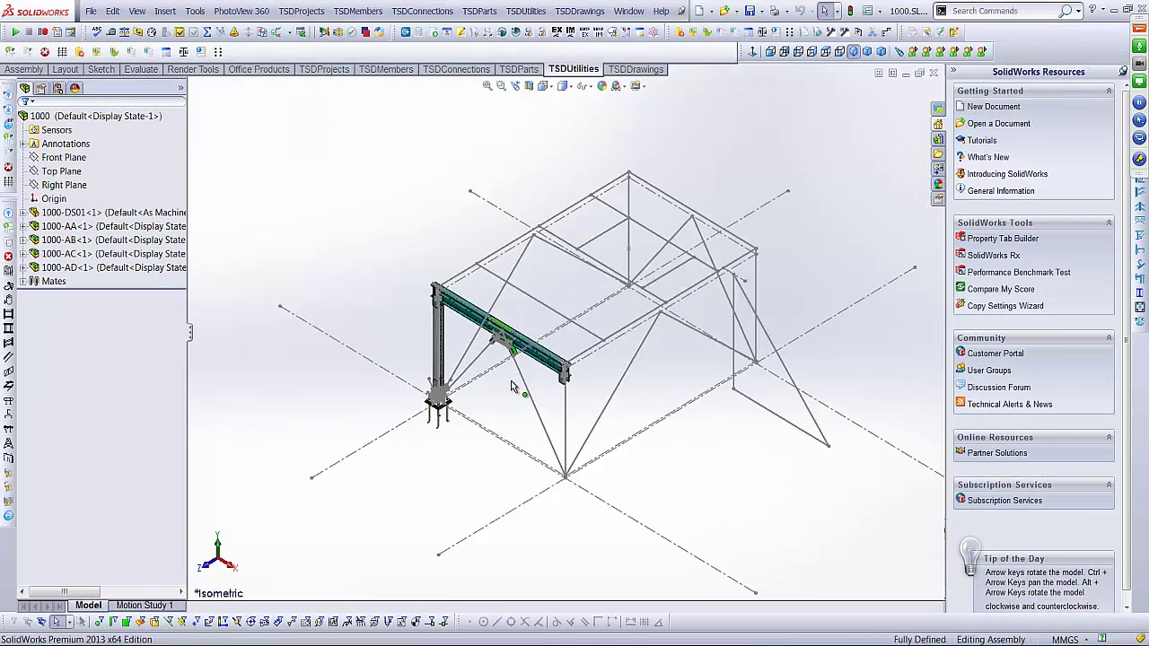
scroll(513, 386, down, 4)
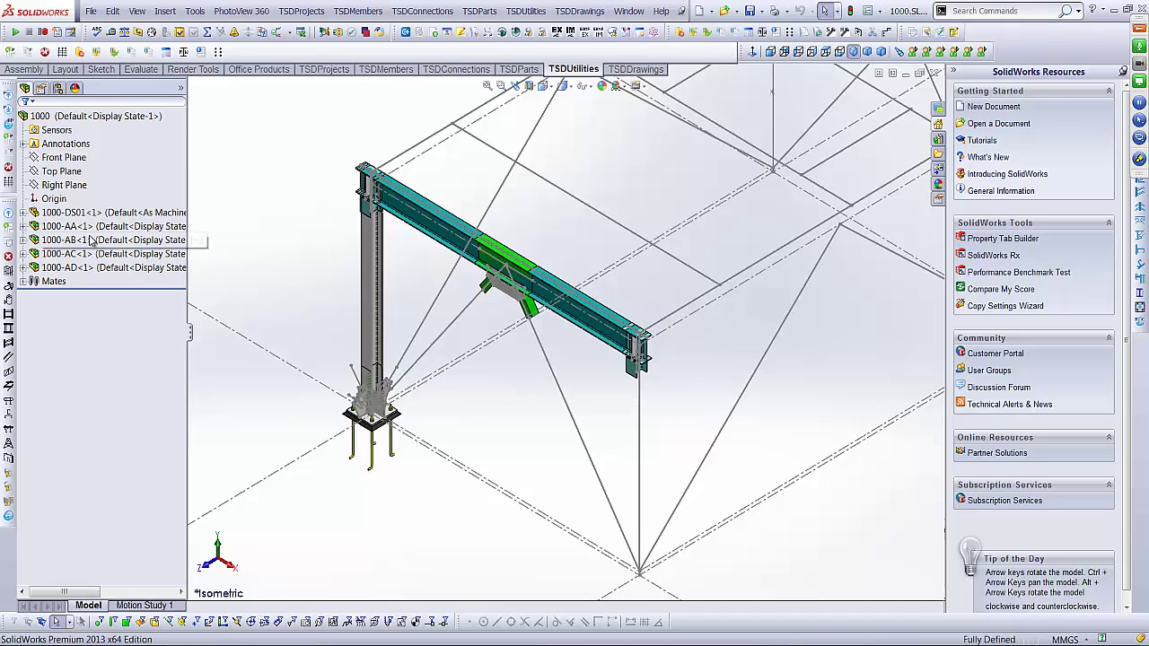
Set the Level 1 plane's height dimension in driving sketch 1000-DS01 to 5000 mm and rebuild the main assembly
click(25, 213)
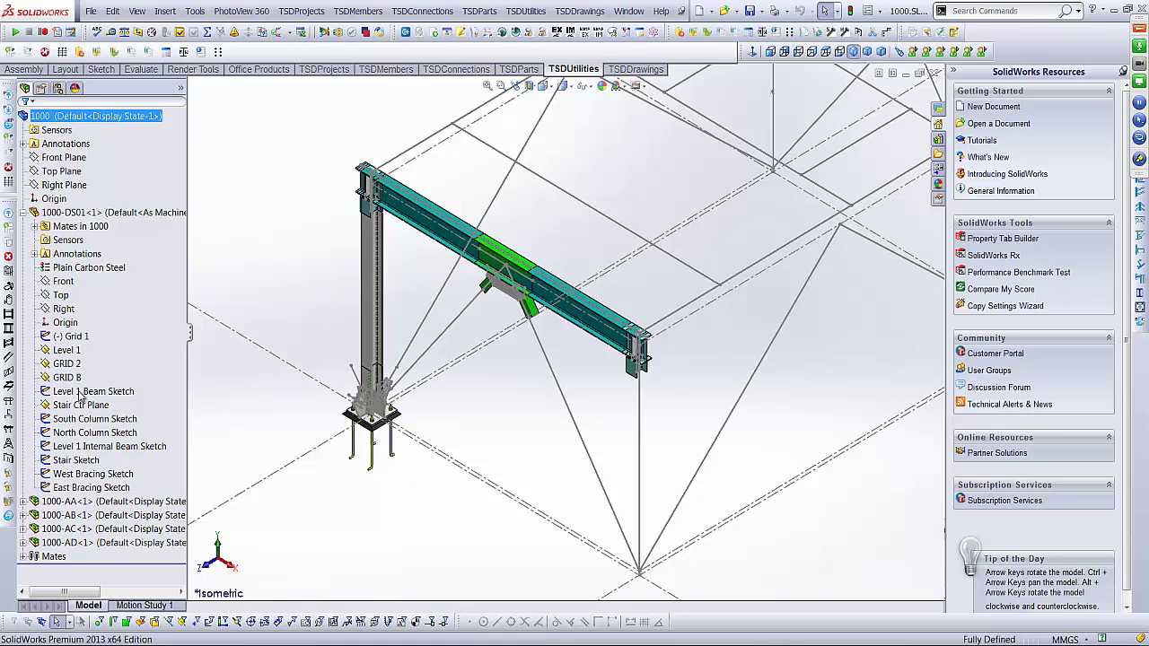
click(67, 350)
middle_drag(647, 376, 704, 309)
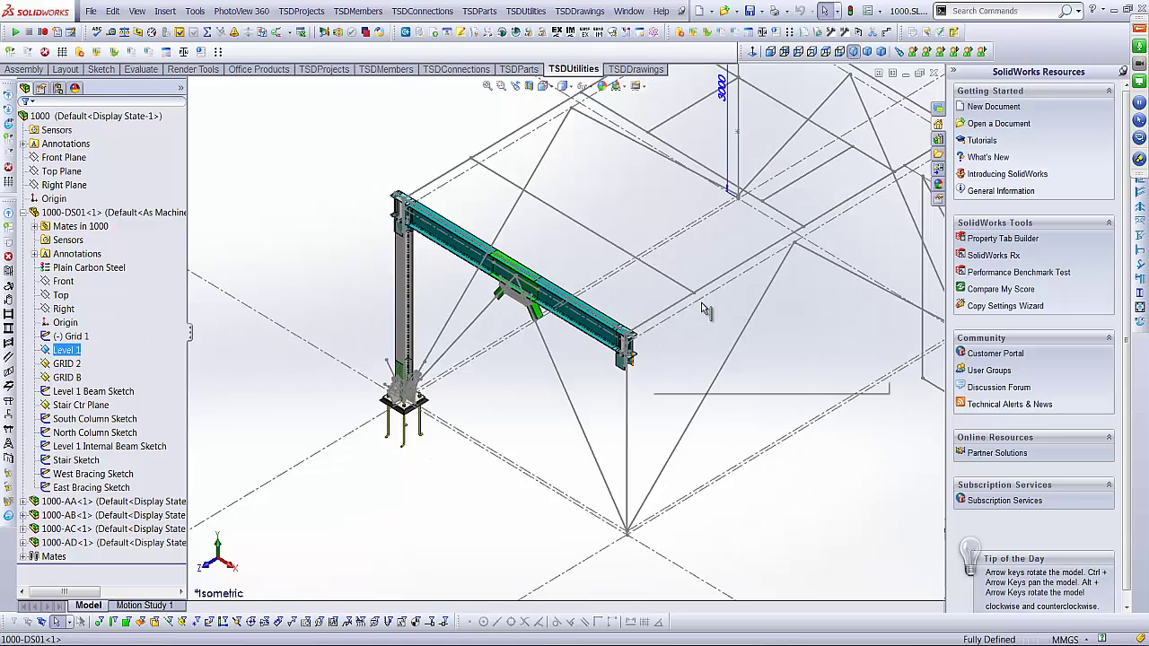
scroll(705, 309, up, 3)
scroll(772, 182, down, 1)
click(620, 196)
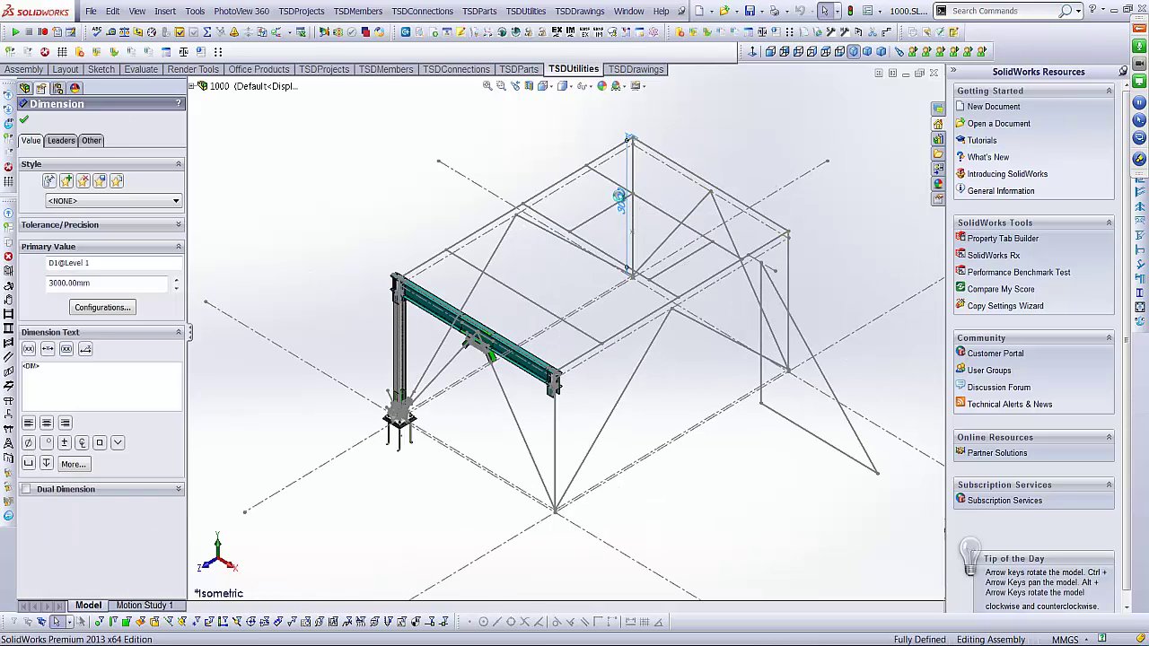
double_click(620, 195)
text(5)
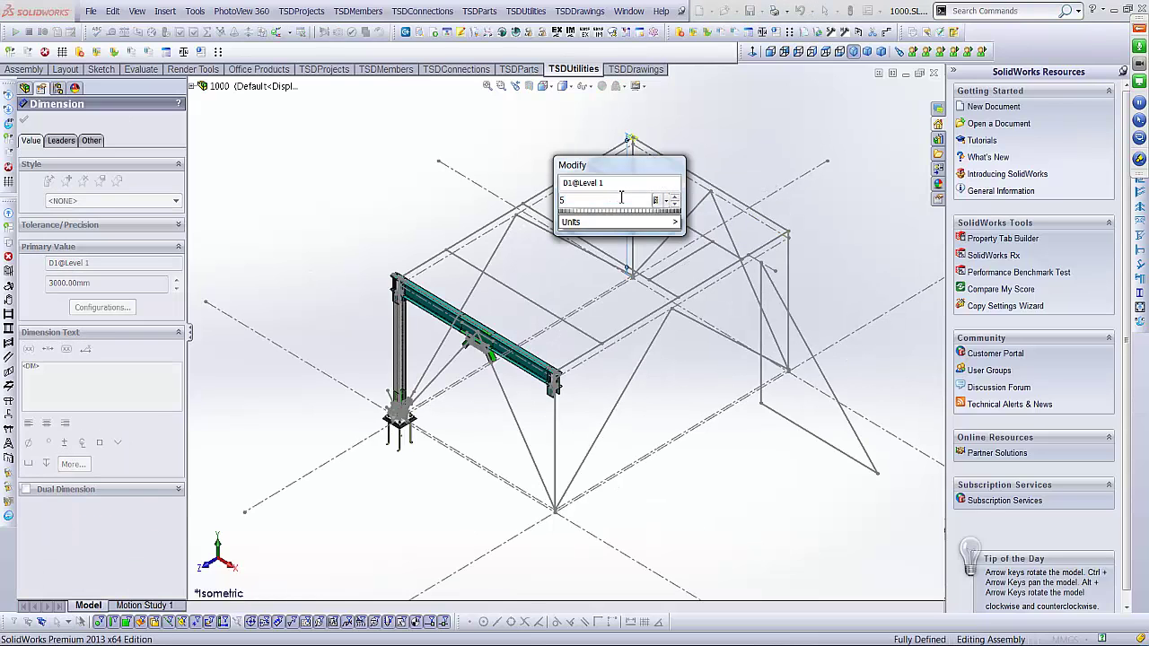
text(000)
key(Return)
click(538, 139)
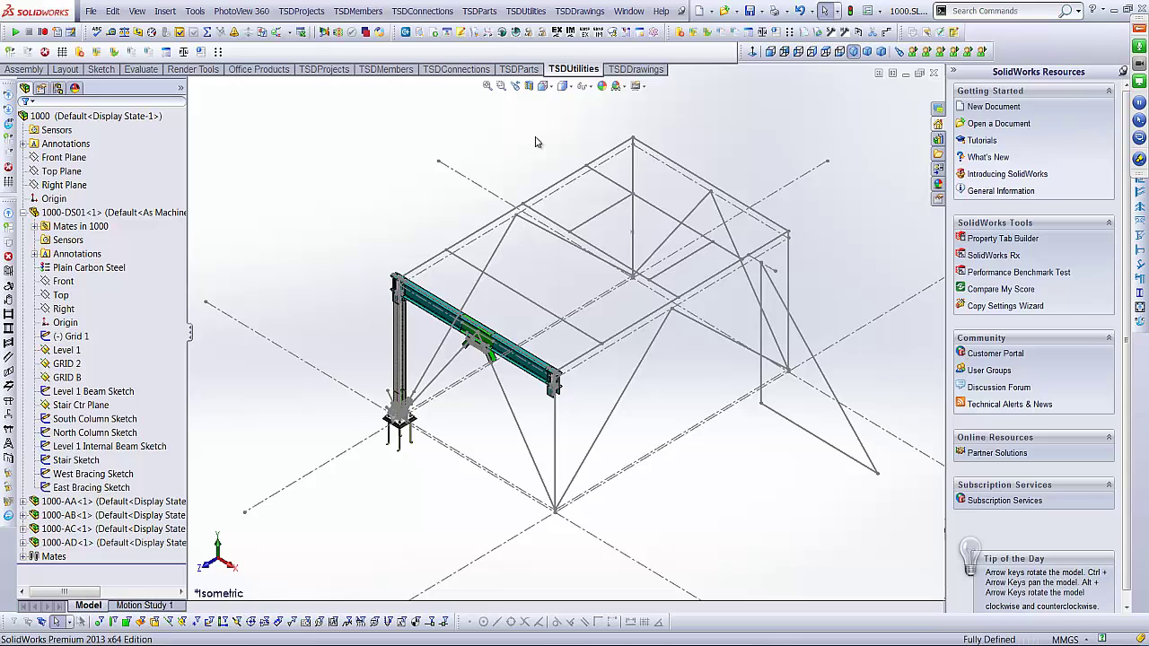
key(ctrl+b)
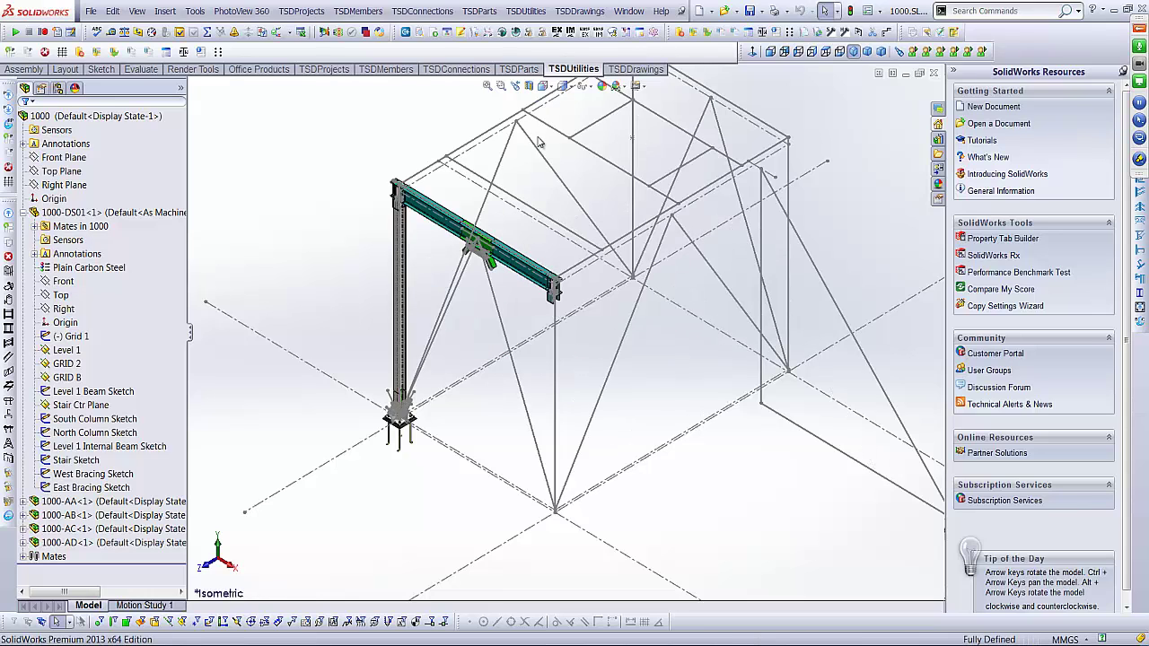
Examine how the column and front beam follow the new level height, and collapse the 1000-DS01 tree entry
scroll(413, 226, down, 8)
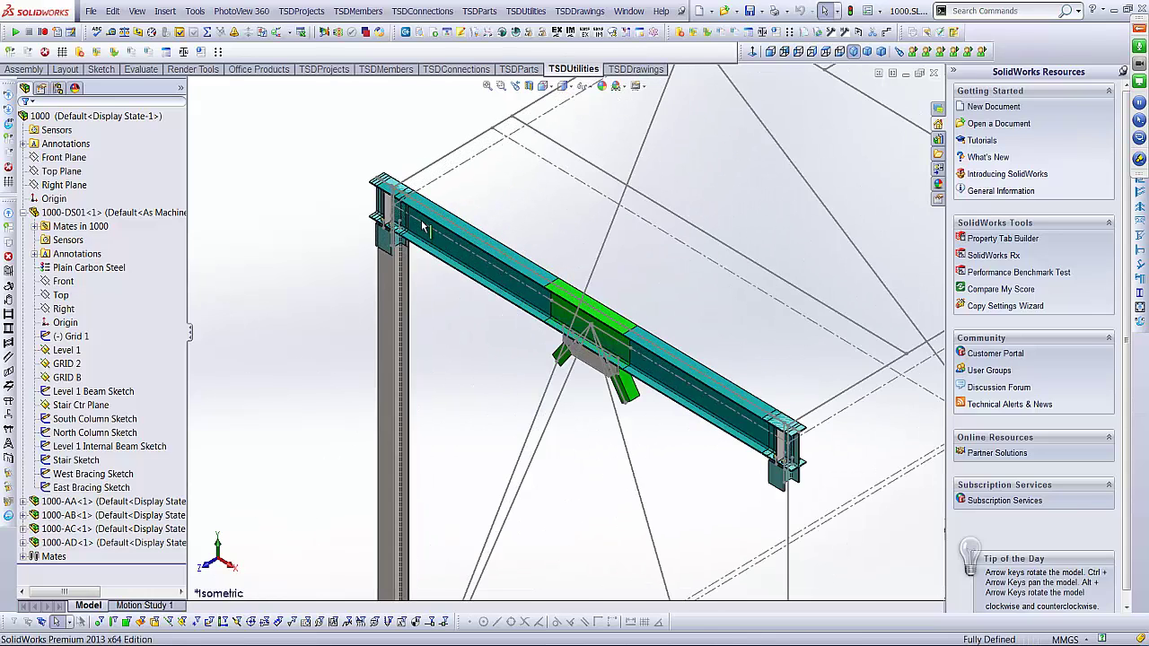
scroll(401, 227, up, 5)
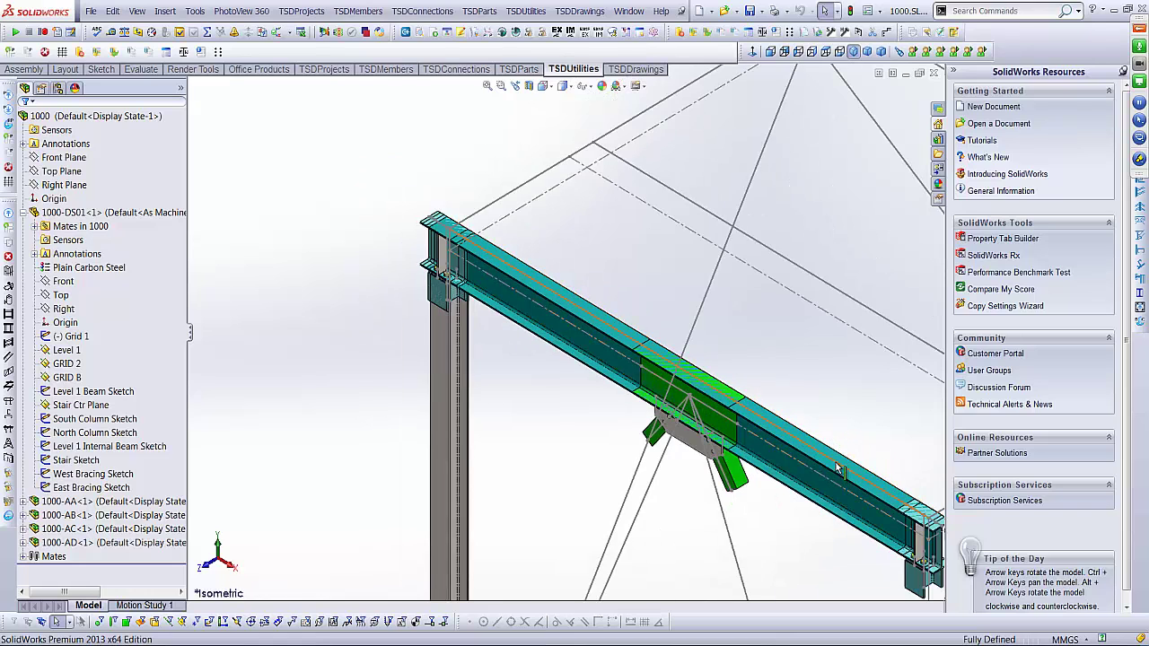
scroll(853, 485, up, 2)
scroll(855, 486, up, 3)
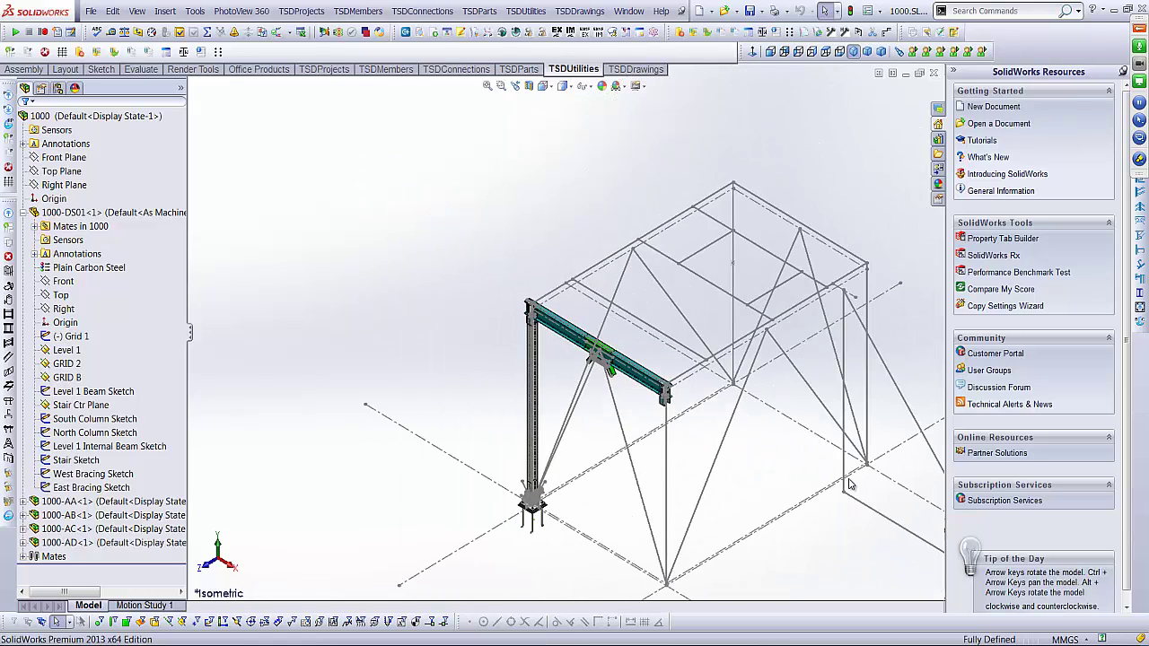
scroll(849, 483, up, 2)
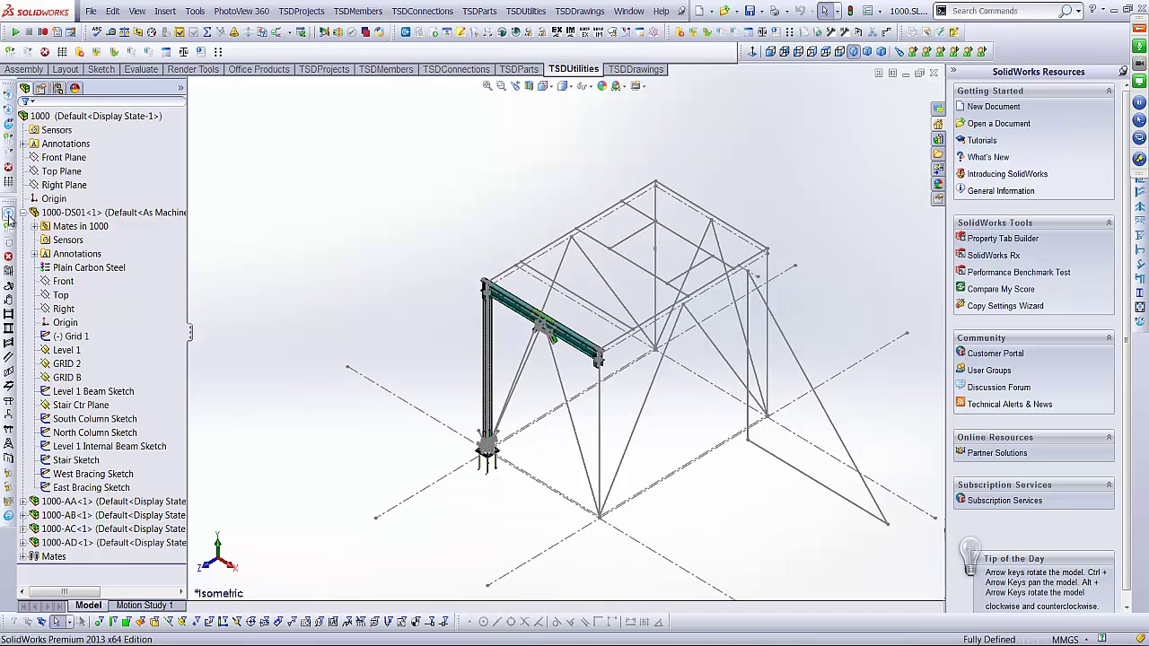
click(22, 213)
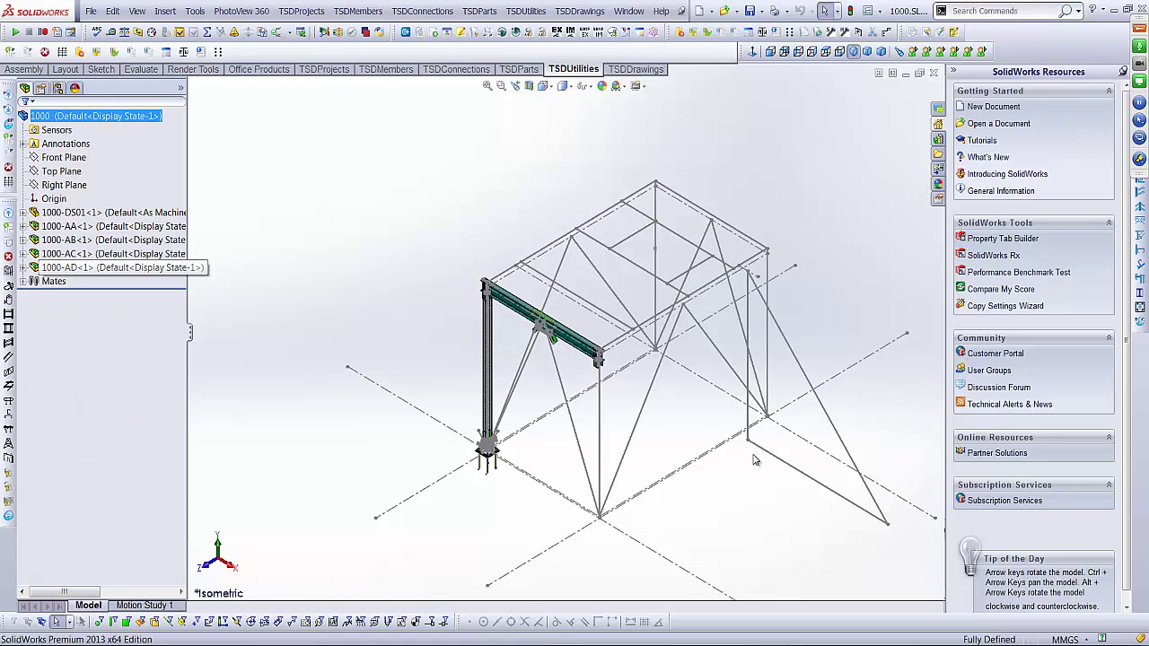
scroll(666, 349, up, 2)
scroll(663, 344, down, 2)
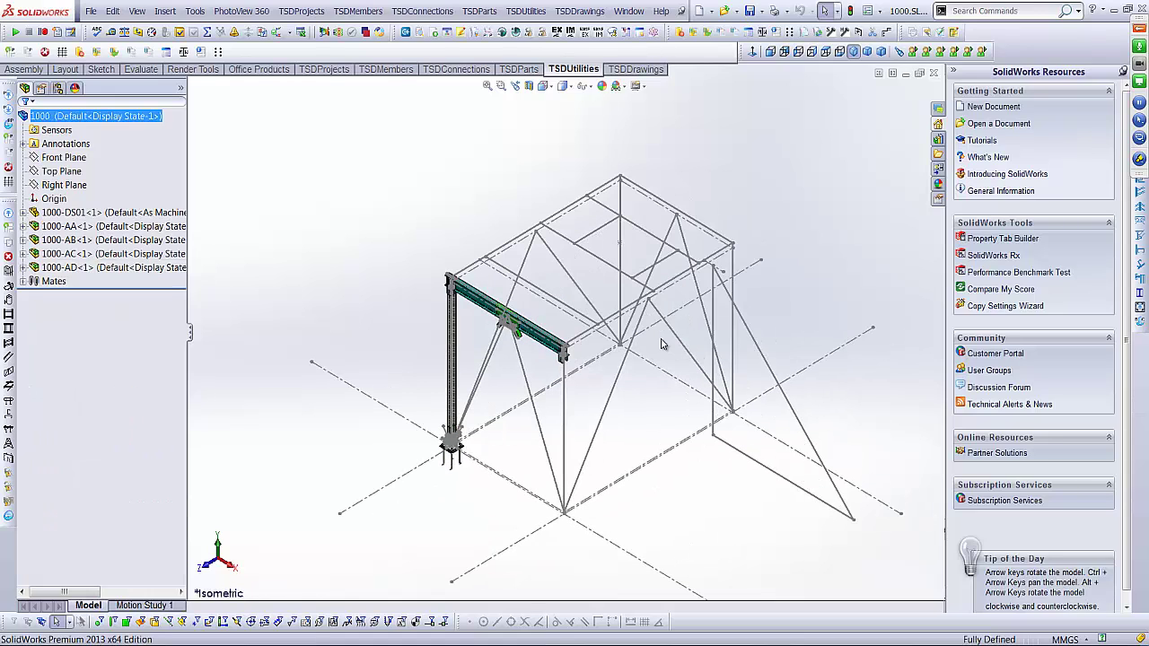
Review the main assembly's structure by selecting 1000-DS01 and area assemblies 1000-AA to 1000-AD in turn, finishing on 1000-DS01
click(114, 212)
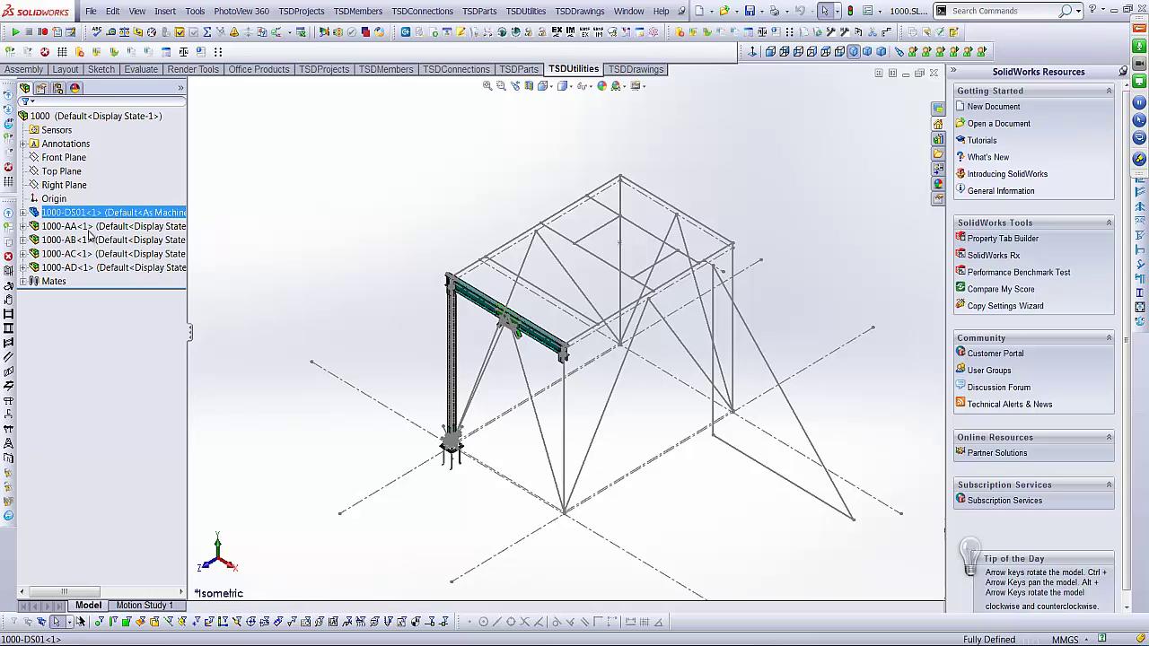
click(93, 228)
click(88, 243)
click(91, 255)
click(90, 270)
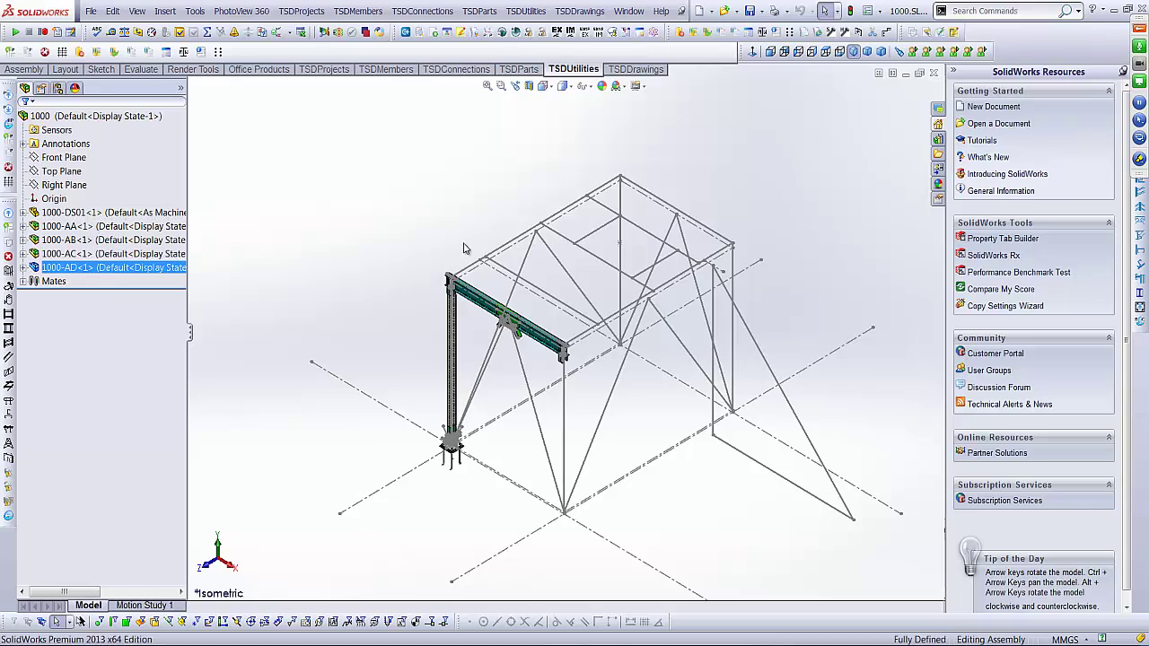
click(479, 235)
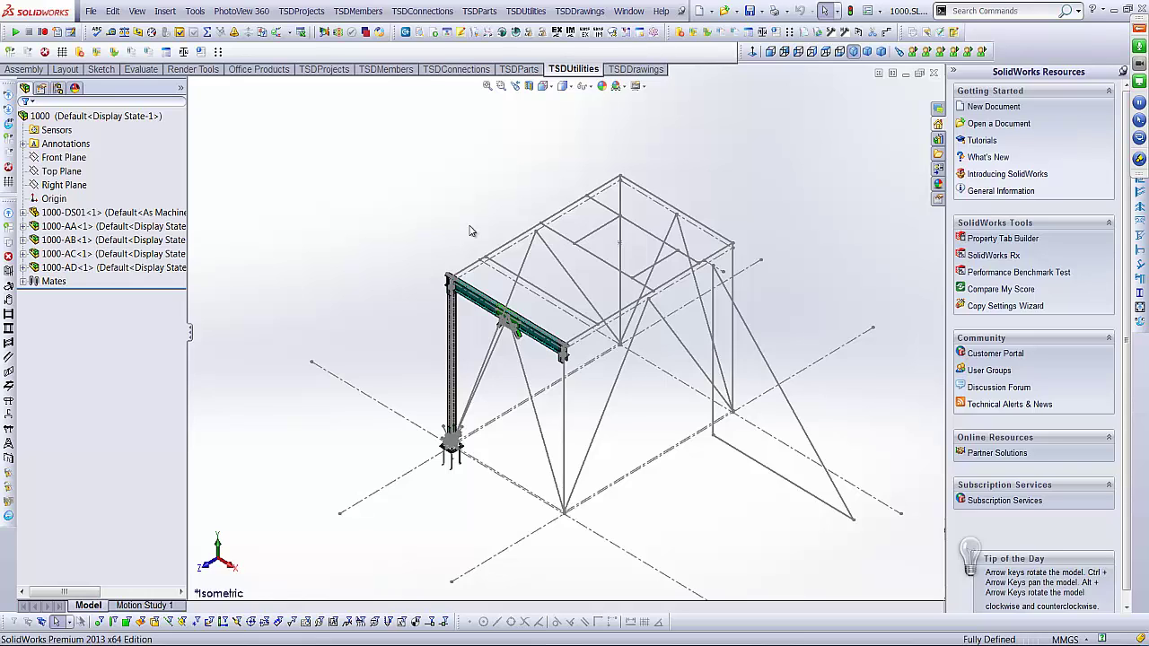
click(65, 216)
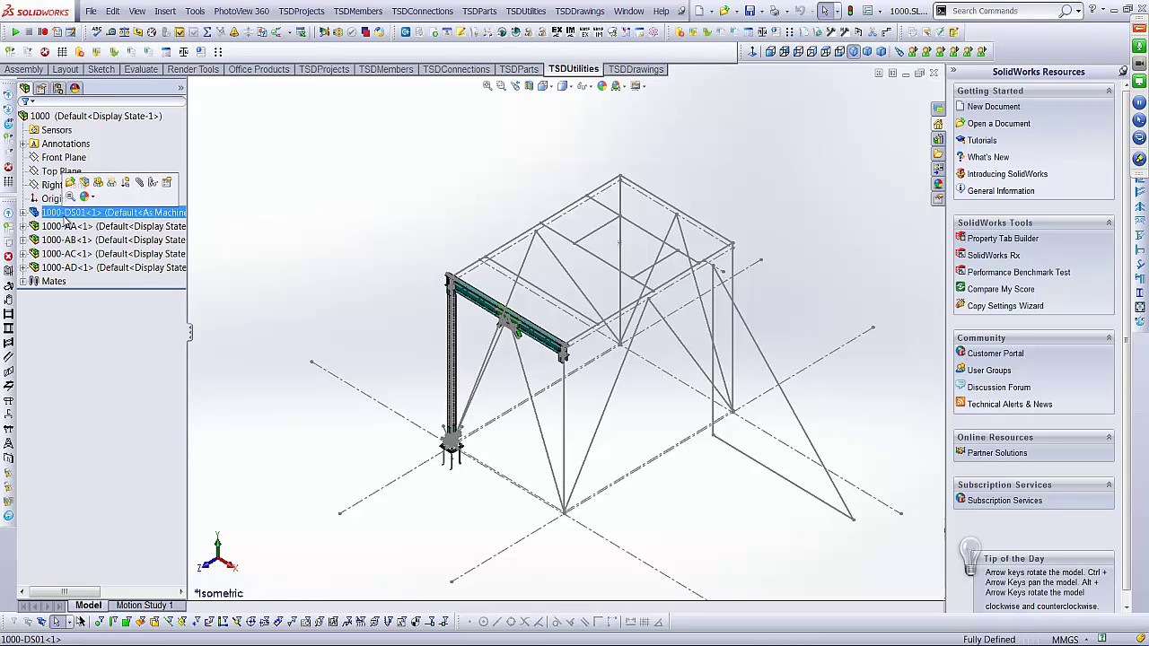